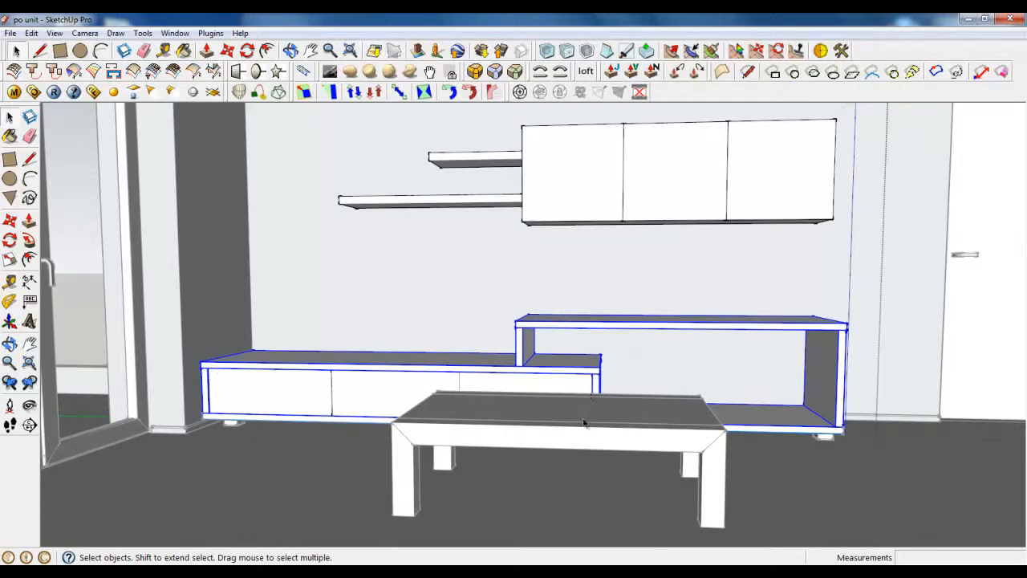
Step: Explode the low TV unit into loose faces and edges
scroll(287, 394, up, 5)
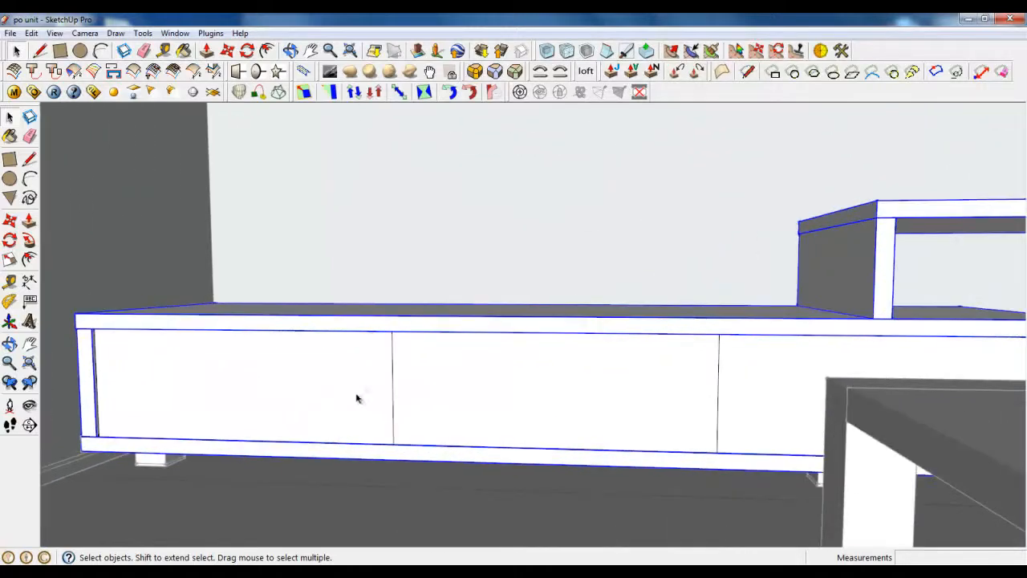
middle_drag(458, 408, 180, 408)
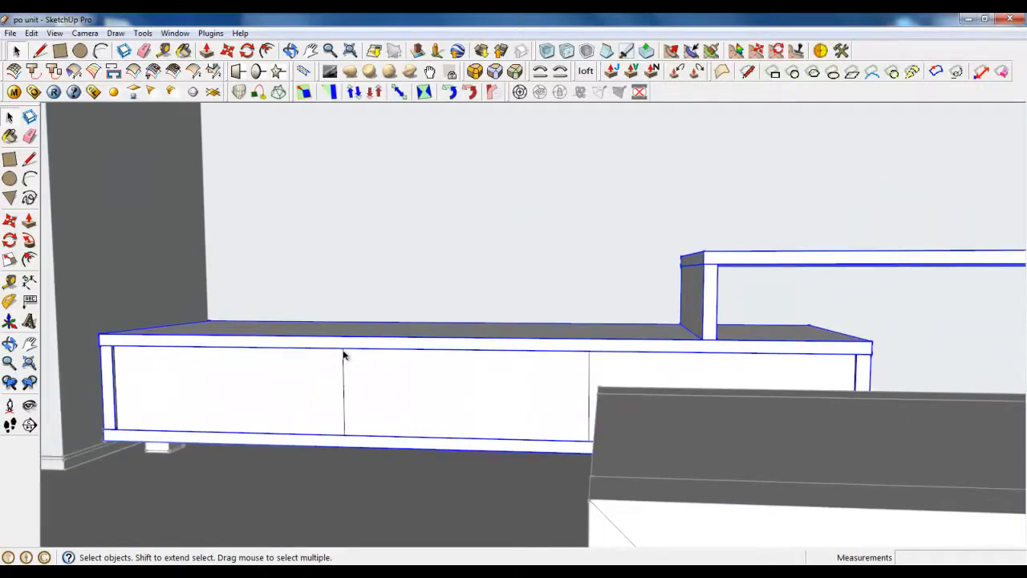
scroll(189, 363, down, 5)
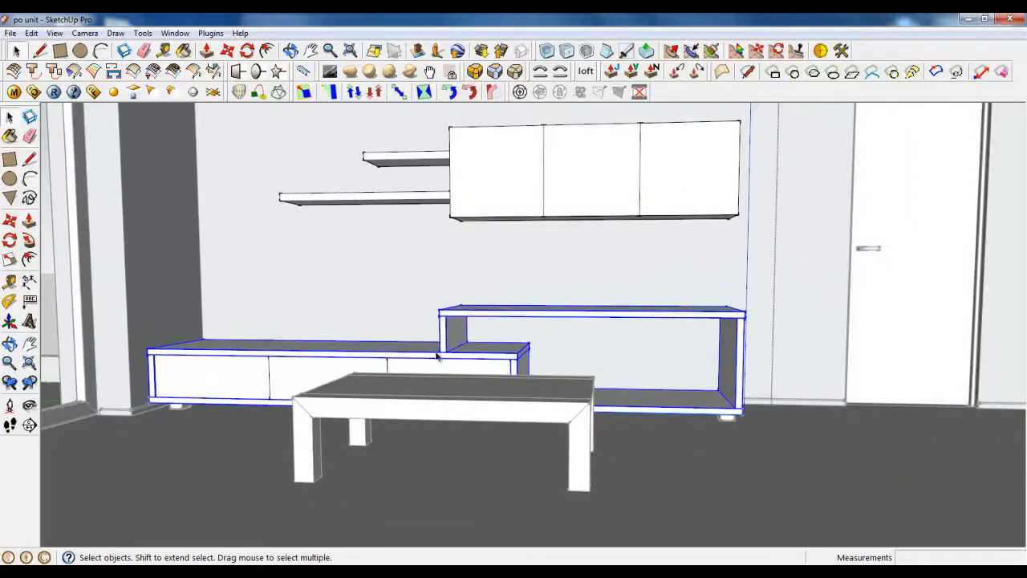
right_click(436, 357)
click(470, 291)
Step: Orbit down onto the exploded unit and start repositioning the drawing axes
middle_drag(470, 291, 465, 351)
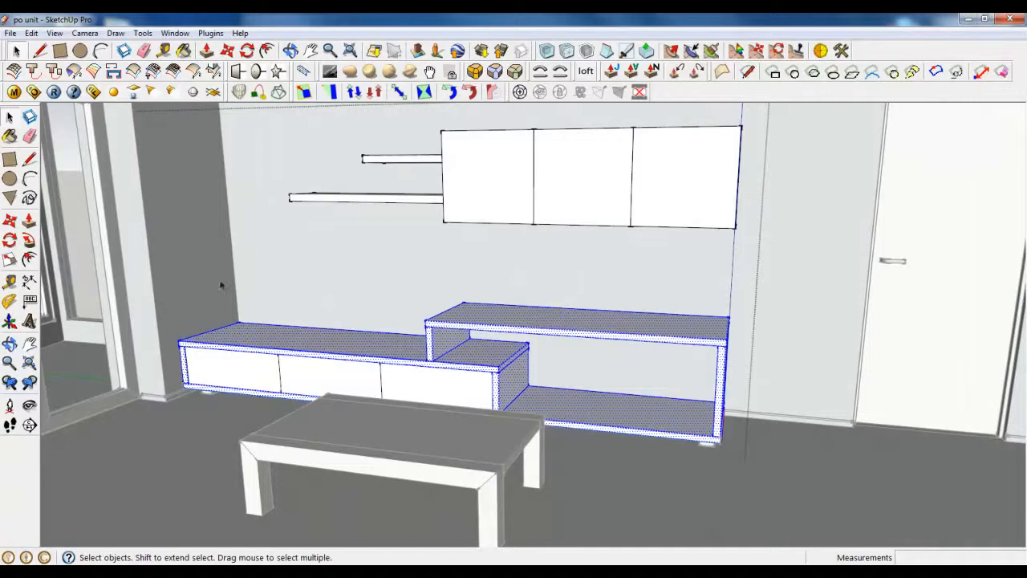
middle_drag(327, 324, 469, 445)
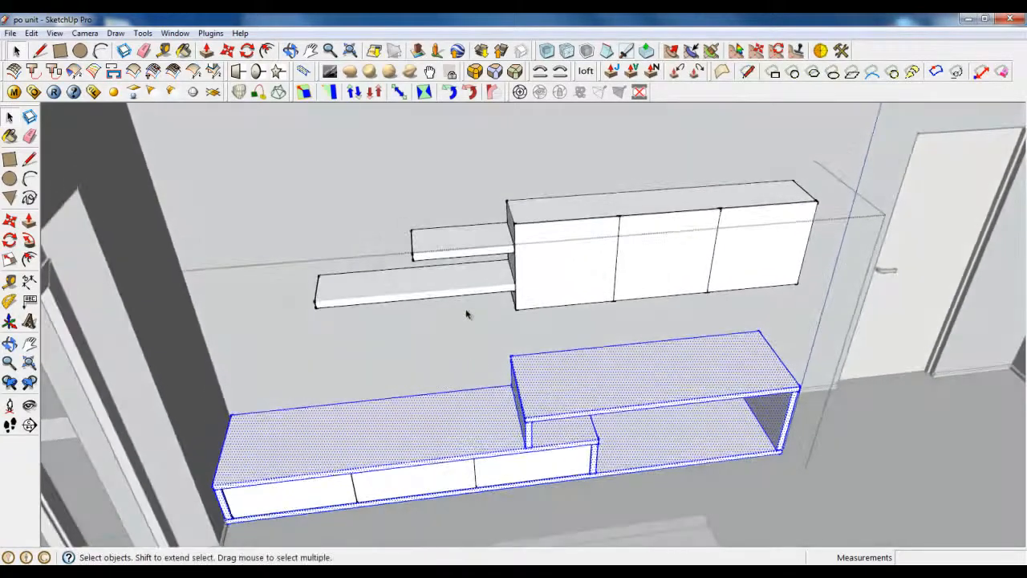
scroll(473, 293, down, 5)
right_click(617, 389)
click(646, 396)
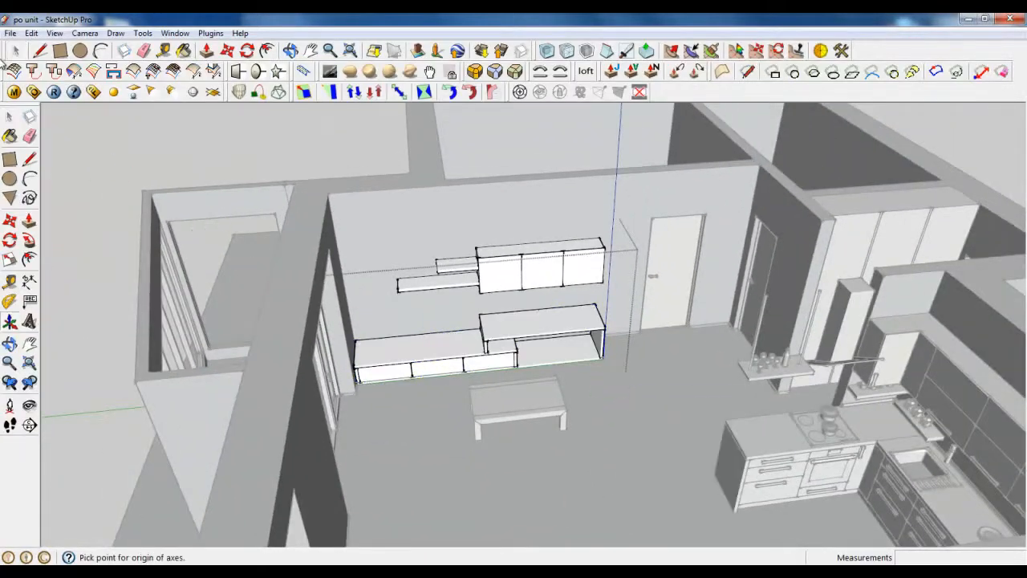
Step: Cancel the axes placement, leave the edited group, and view the room from a steeper angle
key(Escape)
right_click(626, 401)
click(627, 402)
scroll(609, 395, down, 4)
middle_drag(607, 394, 579, 506)
scroll(516, 518, up, 5)
Step: Draw a 2300 by 800 mm rectangle on the floor below the coffee table
click(40, 50)
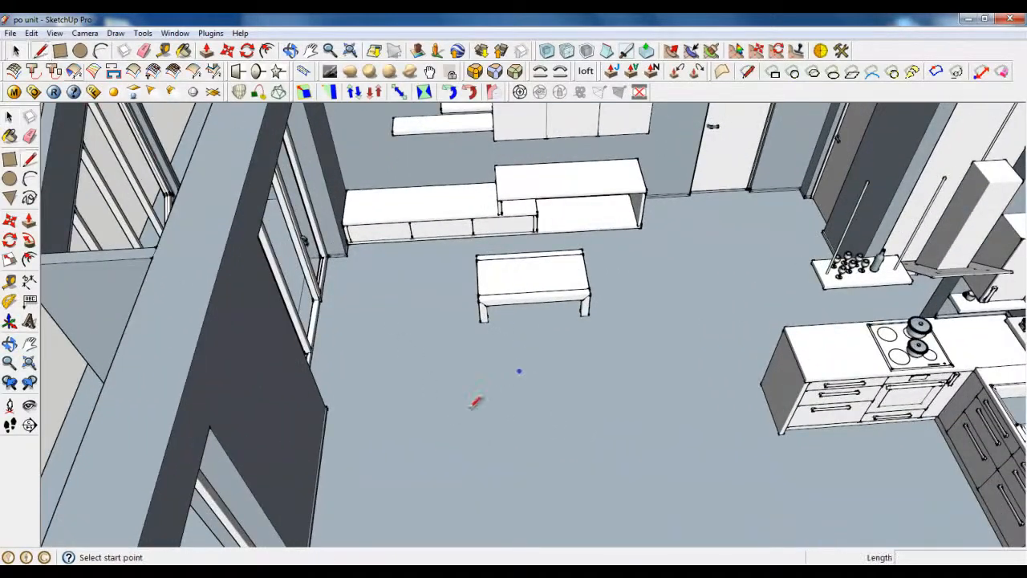
click(413, 409)
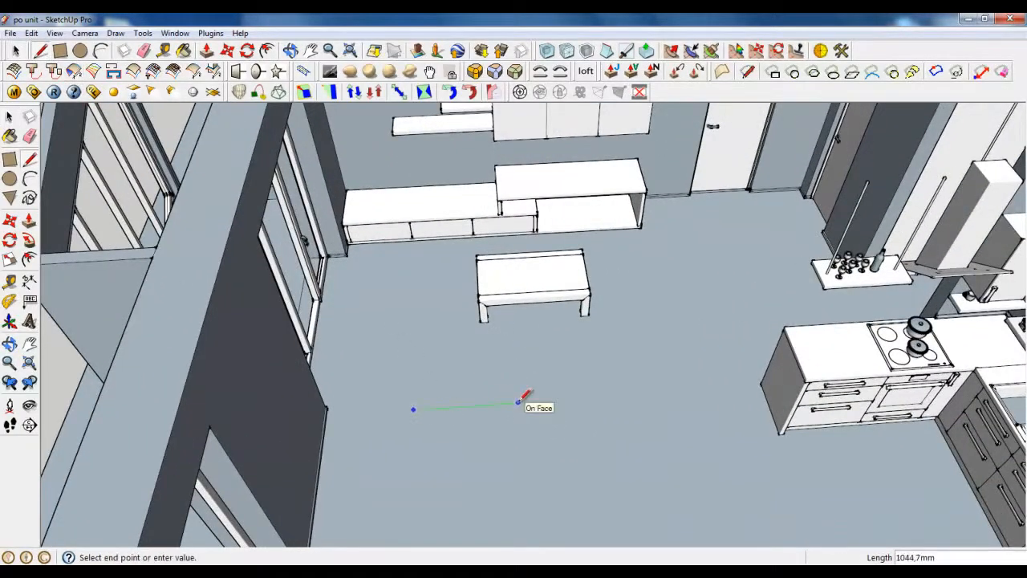
text(2300)
key(Return)
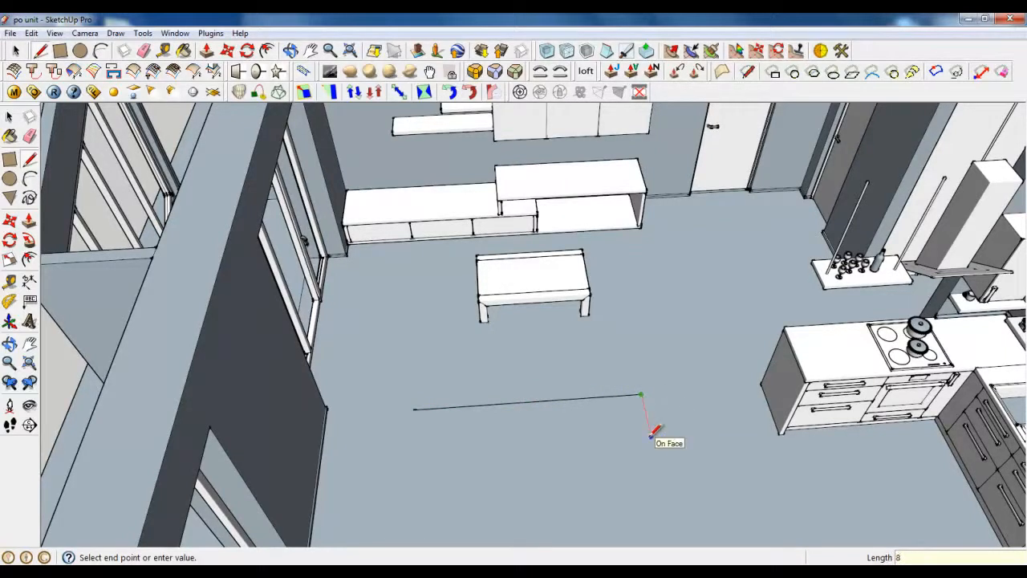
key(Return)
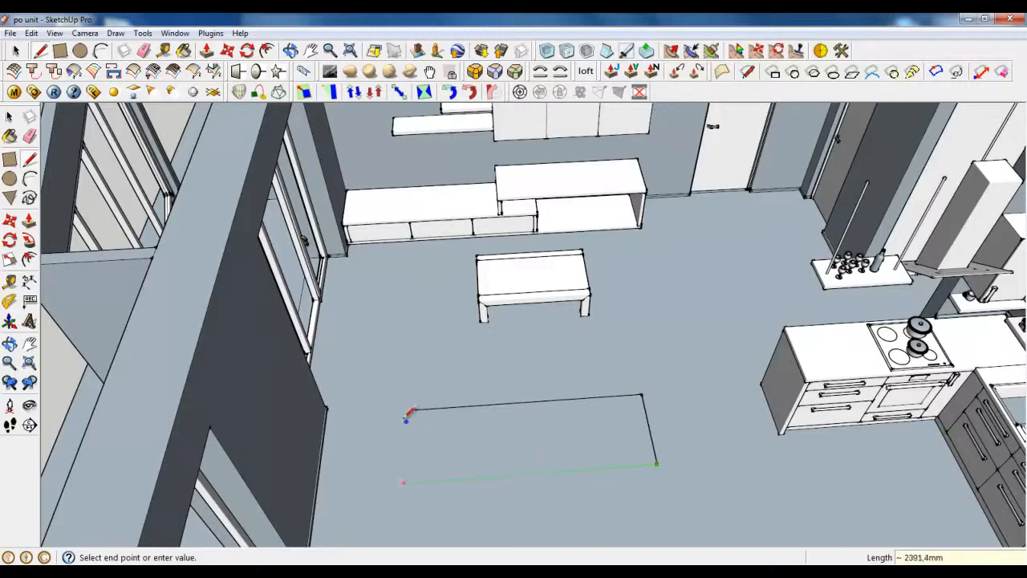
click(416, 410)
click(417, 407)
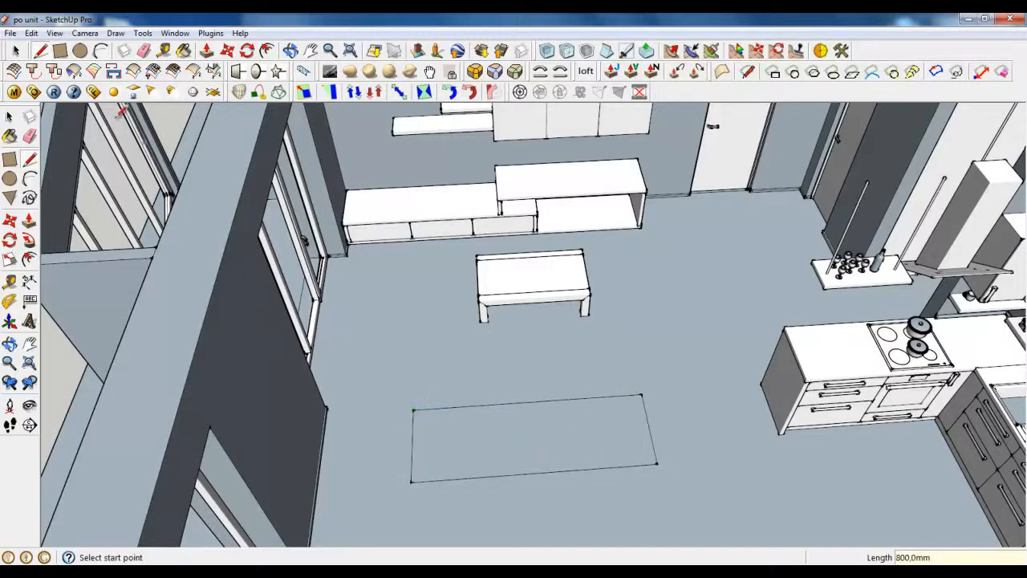
Step: Select the new rectangle face with its edges and bring up its context menu
click(15, 51)
double_click(447, 426)
right_click(447, 426)
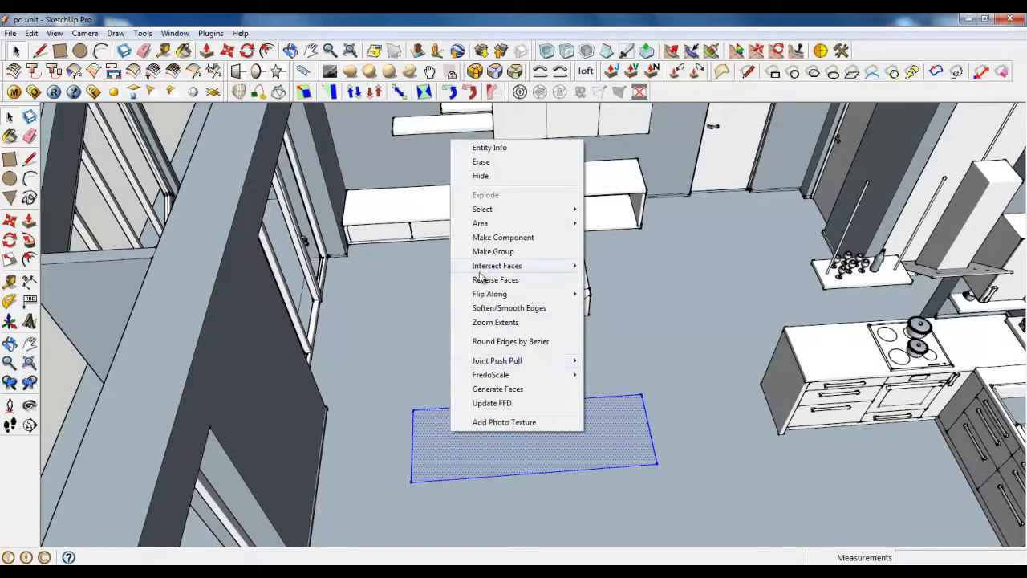
Step: Group the rectangle and Push/Pull it up 230 mm into a box
click(492, 251)
scroll(756, 435, down, 1)
double_click(578, 426)
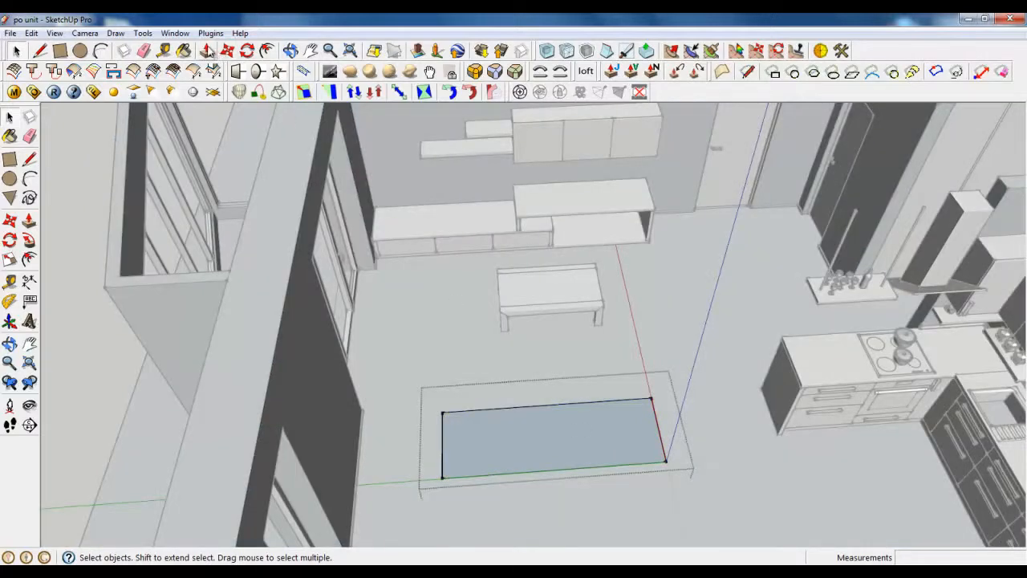
middle_drag(578, 426, 482, 439)
key(p)
drag(442, 444, 441, 427)
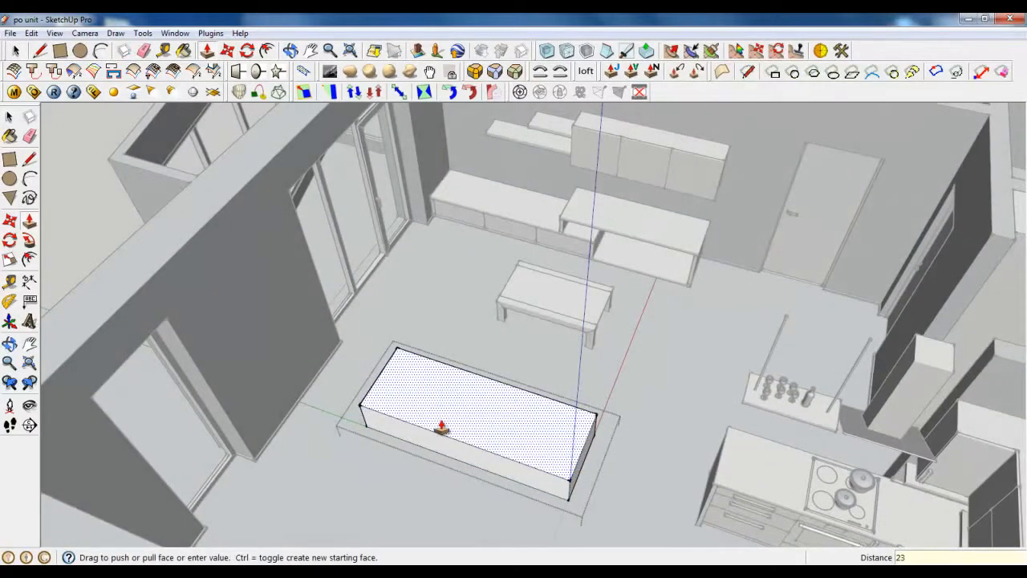
text(230)
key(Return)
Step: Orbit along the room until the new box is seen from above
mouse_move(433, 424)
middle_down()
mouse_move(596, 429)
mouse_move(449, 428)
middle_up()
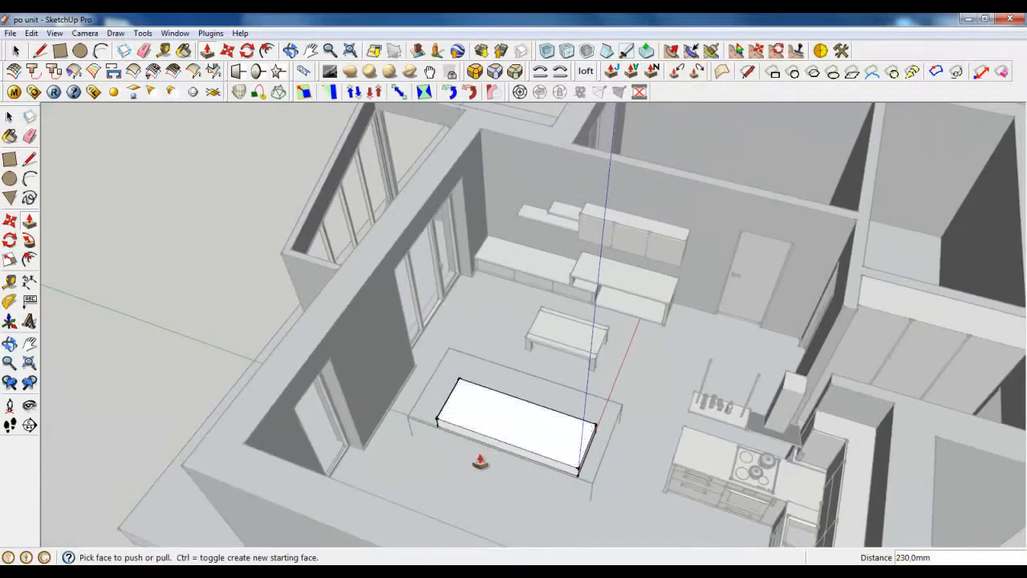
scroll(614, 444, down, 3)
middle_drag(615, 445, 506, 405)
scroll(425, 394, up, 4)
scroll(442, 390, up, 5)
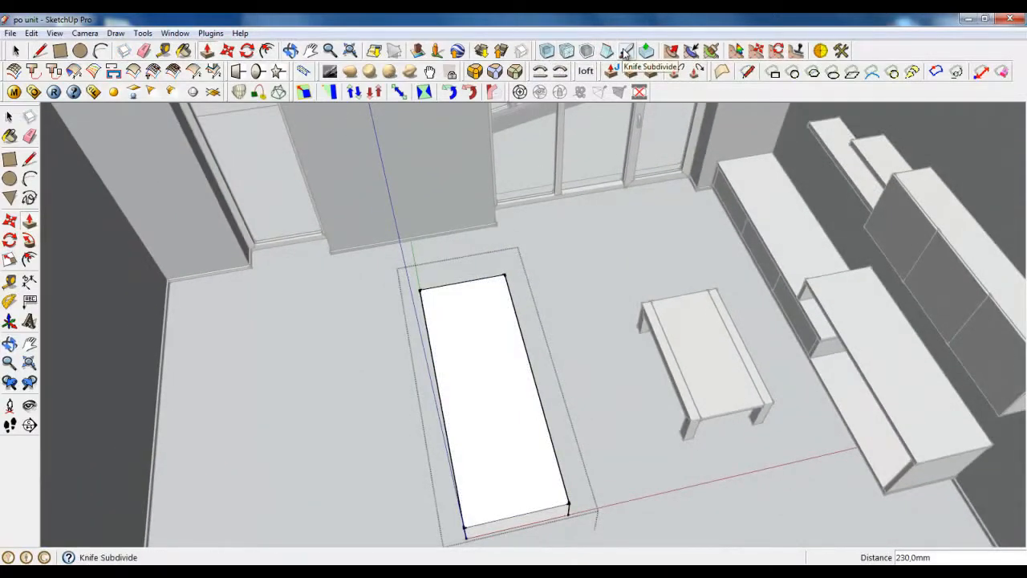
scroll(783, 193, down, 3)
middle_drag(680, 314, 763, 305)
scroll(746, 289, up, 3)
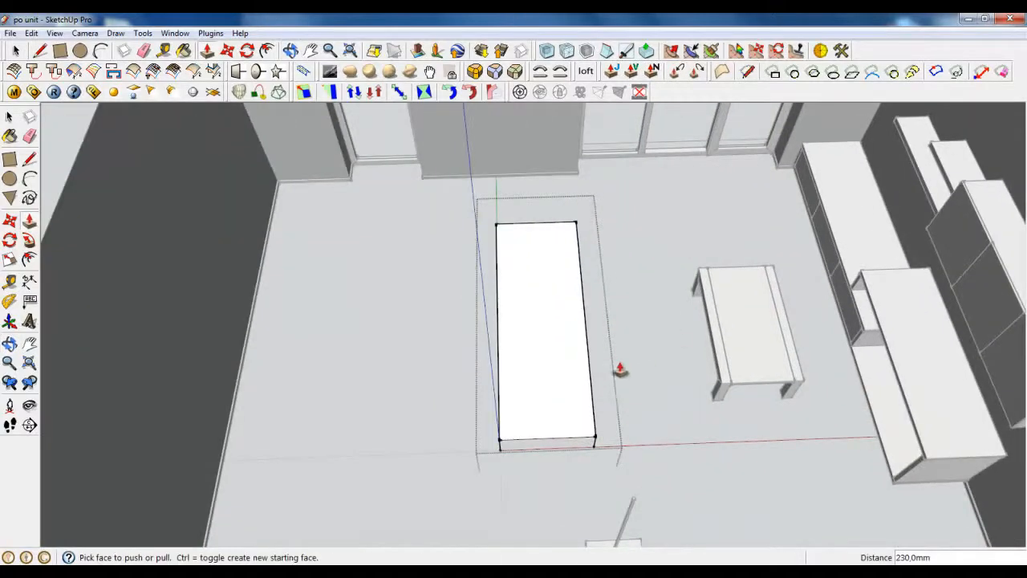
click(85, 34)
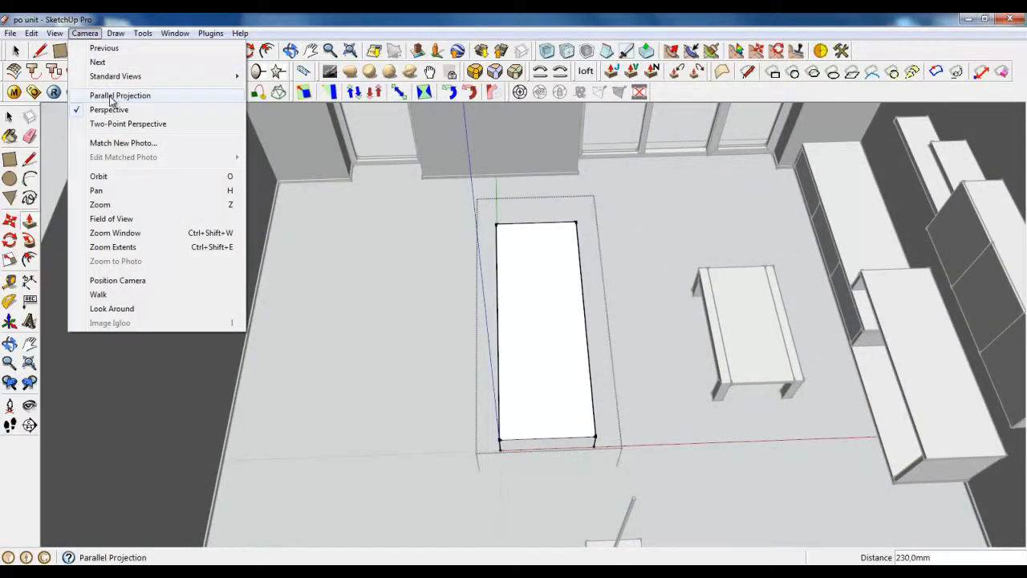
Step: Switch to parallel projection and the Top view
click(110, 96)
click(85, 33)
mouse_move(233, 76)
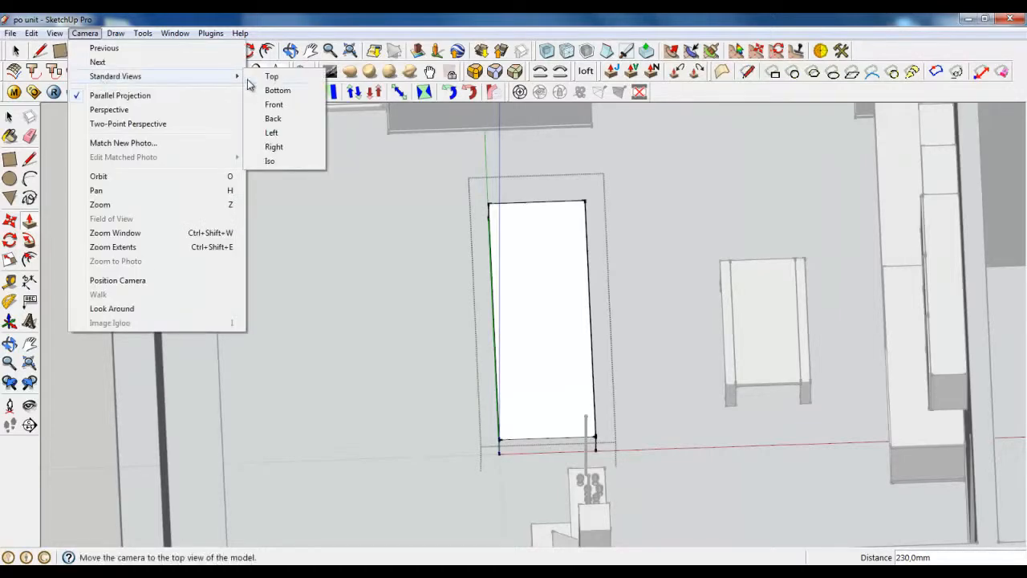
click(271, 76)
scroll(482, 321, down, 2)
scroll(457, 280, up, 3)
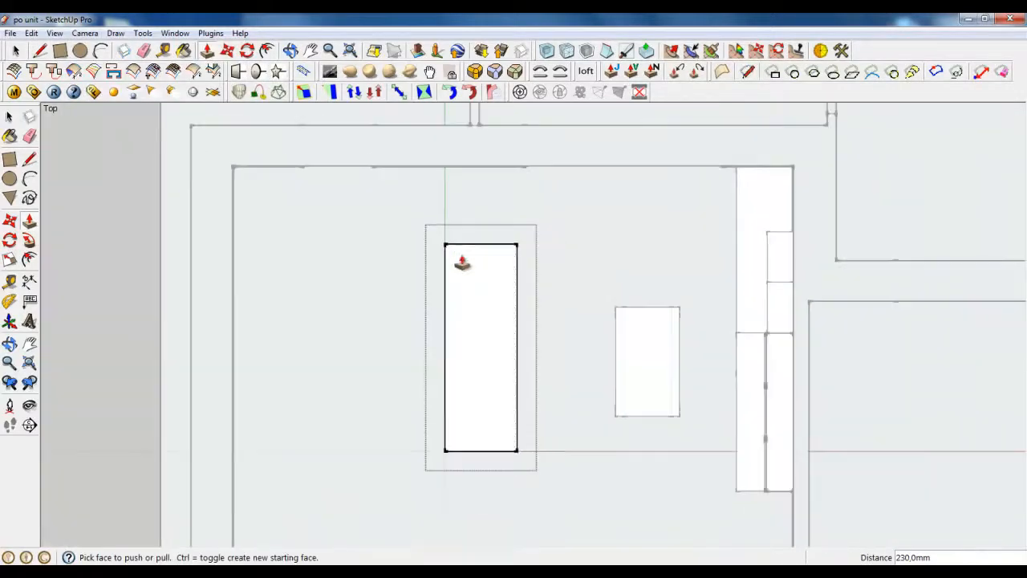
Step: Divide the rectangle's left edge into three segments
right_click(445, 293)
click(474, 374)
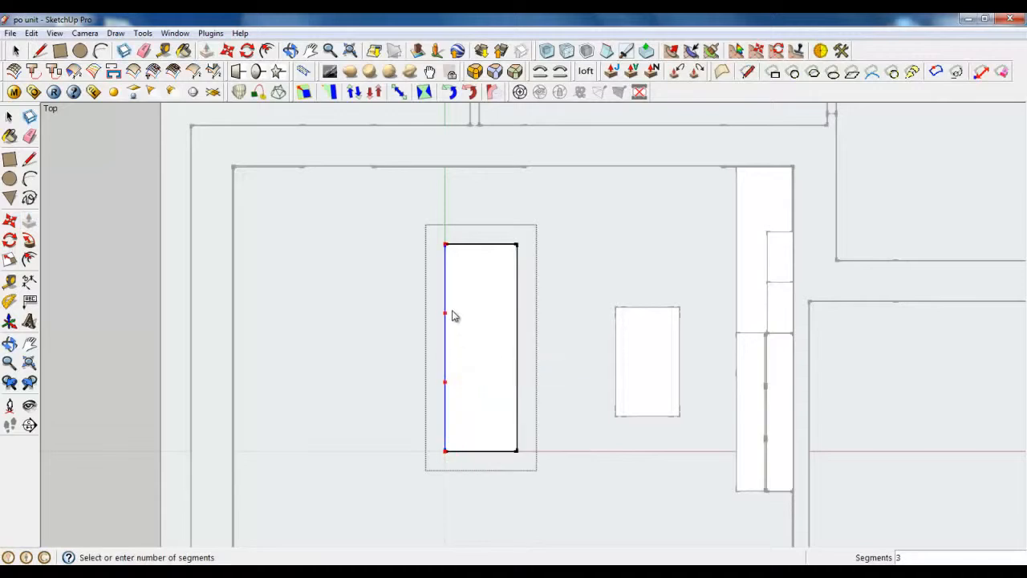
click(450, 313)
key(p)
click(71, 69)
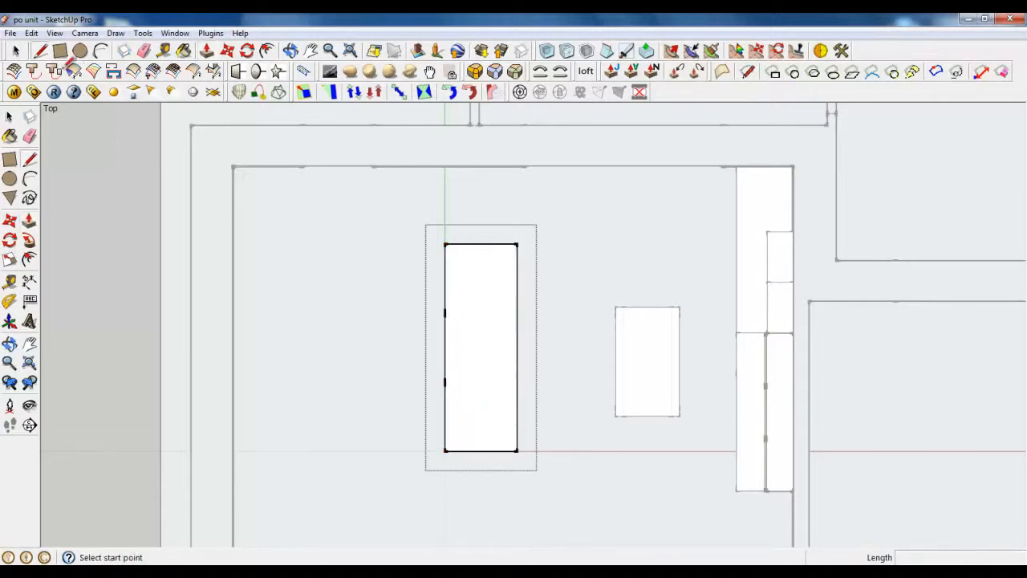
click(445, 313)
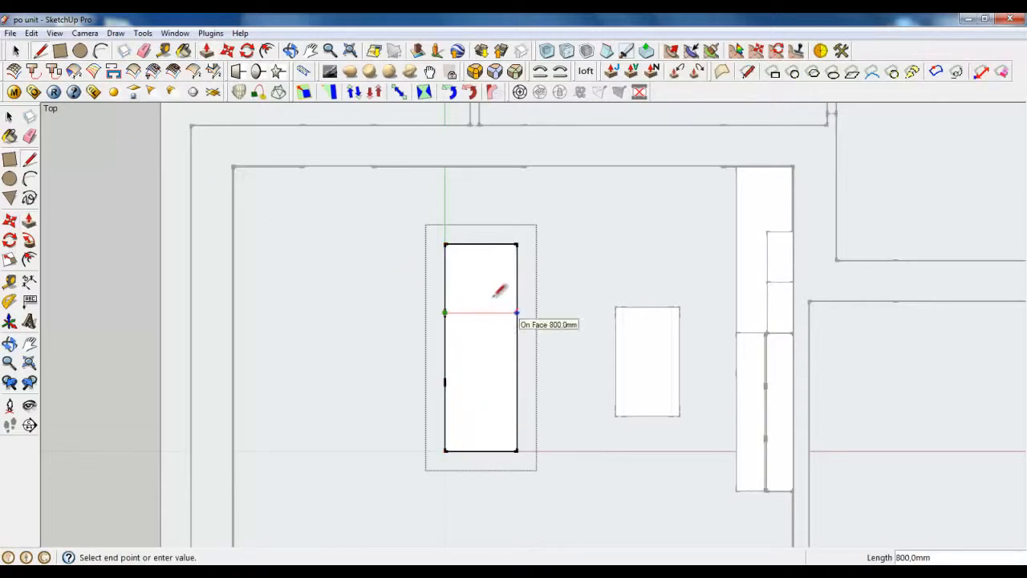
Step: Cut lines across the rectangle from the left-edge division points to the right edge
click(600, 92)
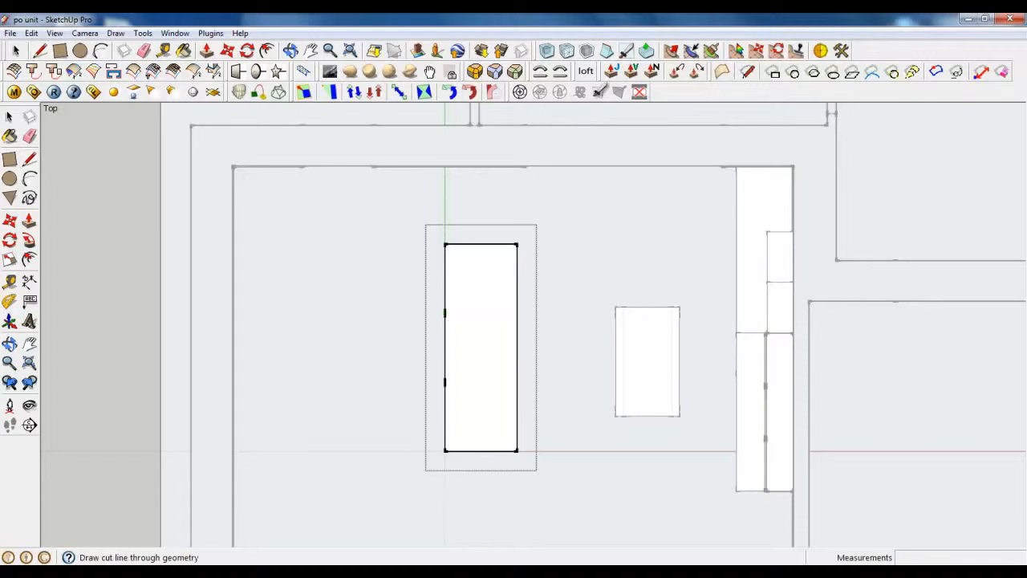
click(445, 313)
click(517, 313)
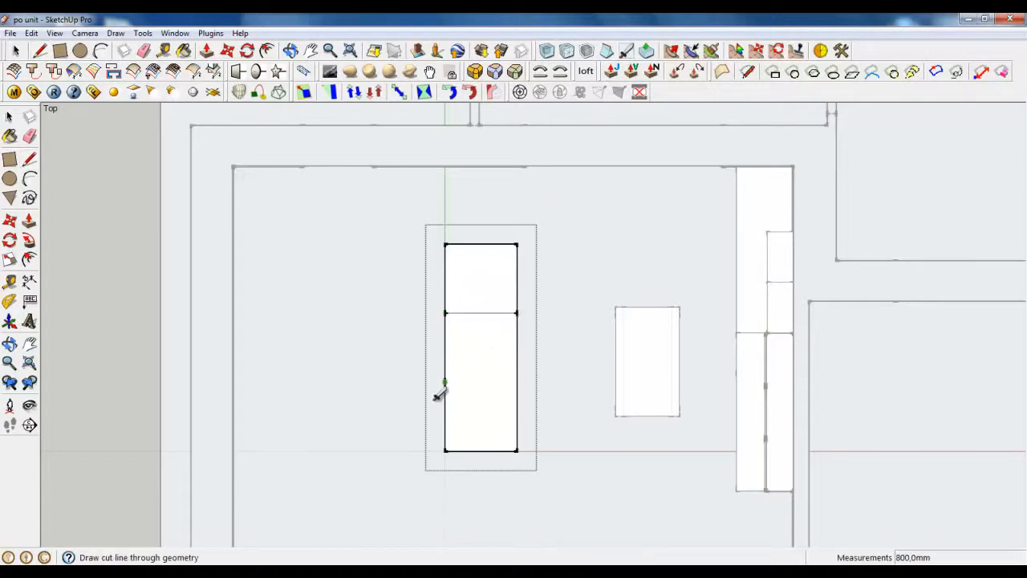
click(445, 382)
click(445, 346)
click(517, 347)
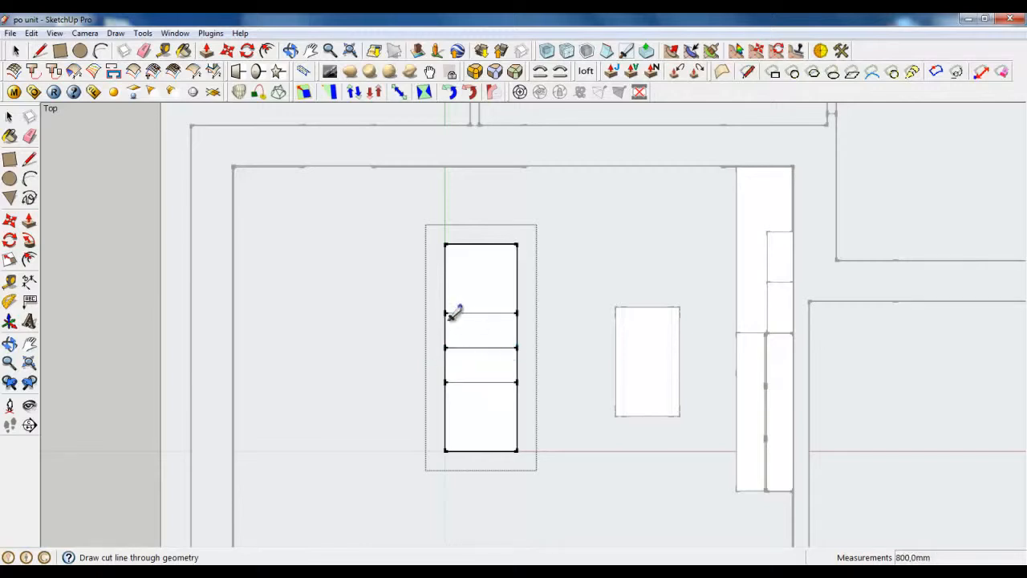
click(445, 278)
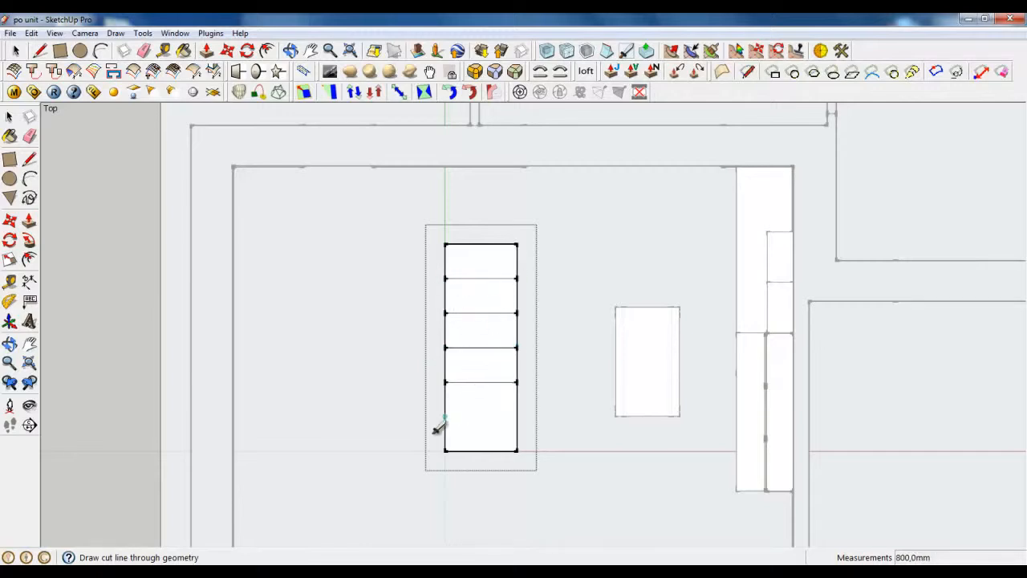
click(446, 417)
click(517, 416)
Step: Add a crosswise cut across the box top plus a narrow strip cut beside it
scroll(479, 397, up, 8)
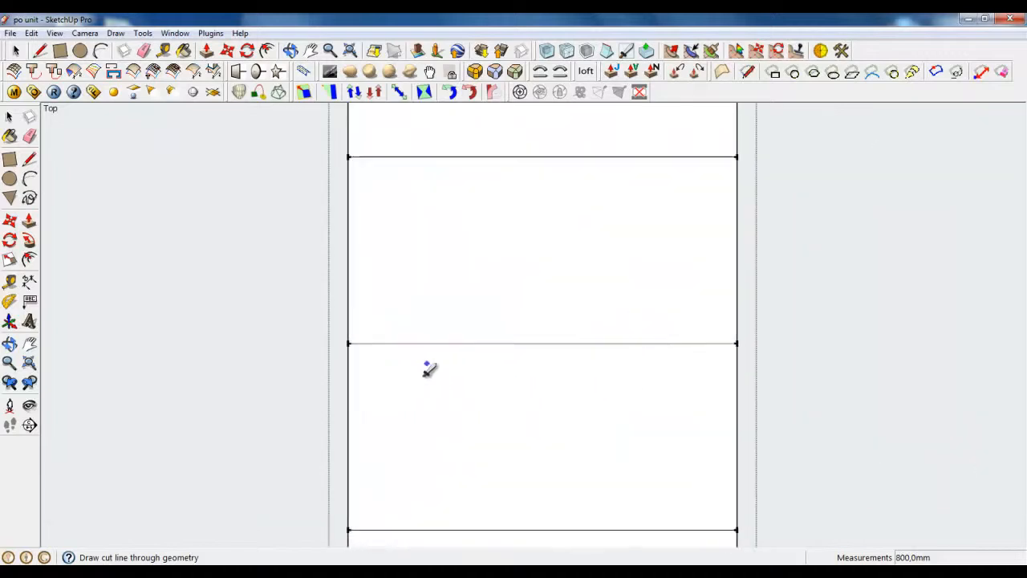
scroll(428, 369, up, 3)
scroll(277, 357, down, 3)
click(287, 348)
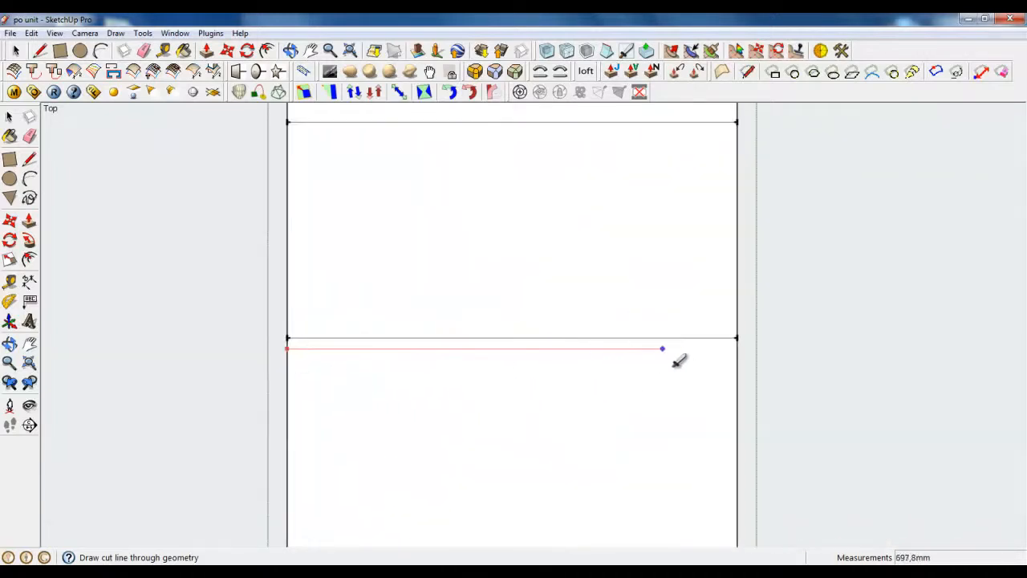
click(736, 348)
scroll(262, 332, up, 3)
scroll(259, 333, down, 4)
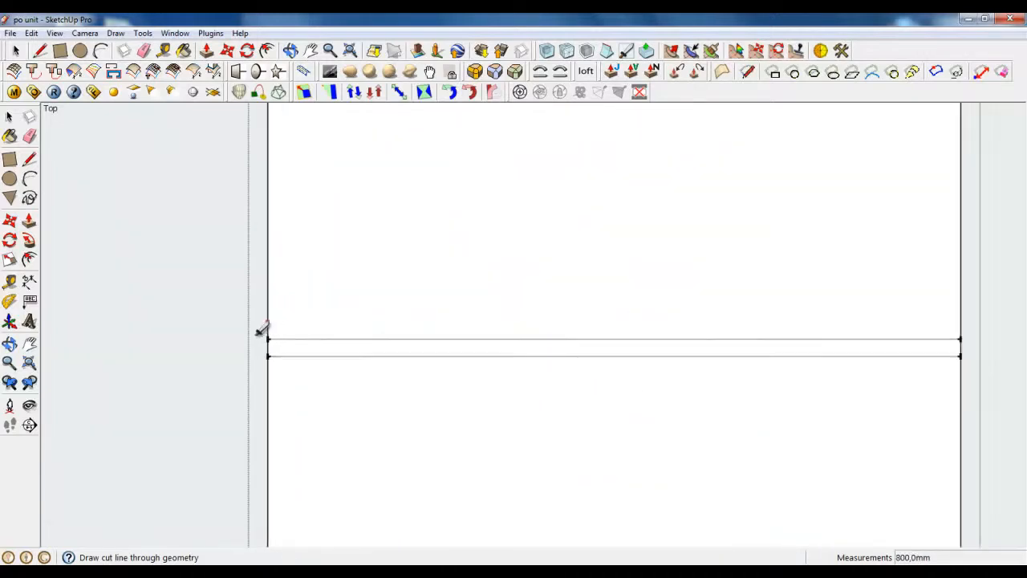
click(268, 323)
click(623, 323)
Step: Place two more crosswise cuts across the box width
scroll(564, 425, down, 5)
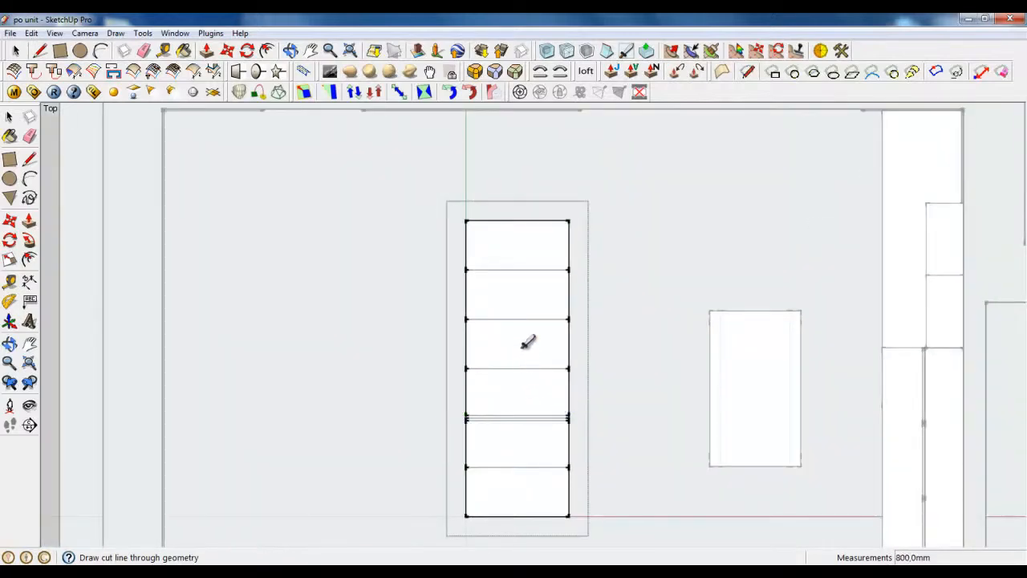
scroll(528, 343, up, 5)
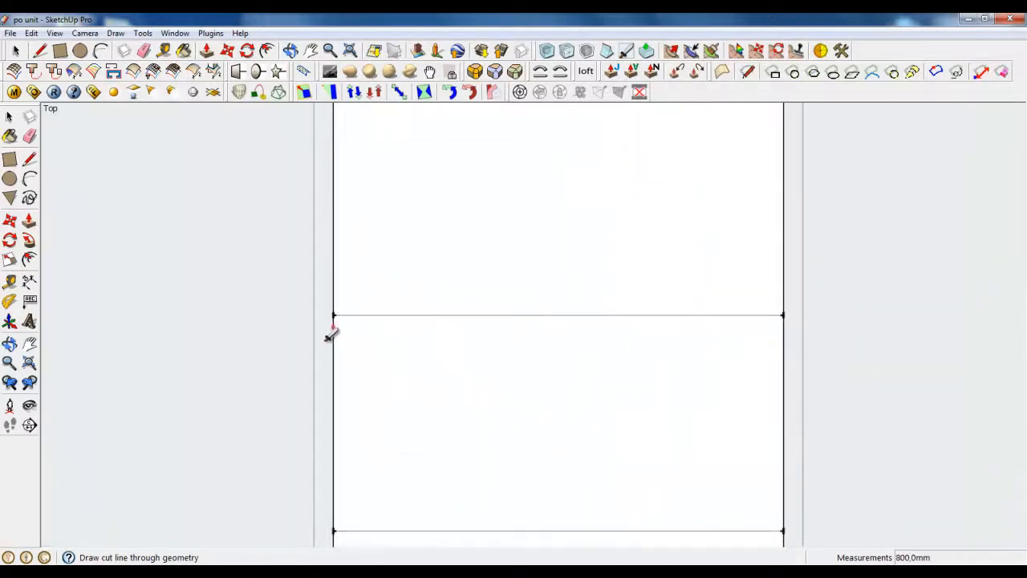
click(333, 326)
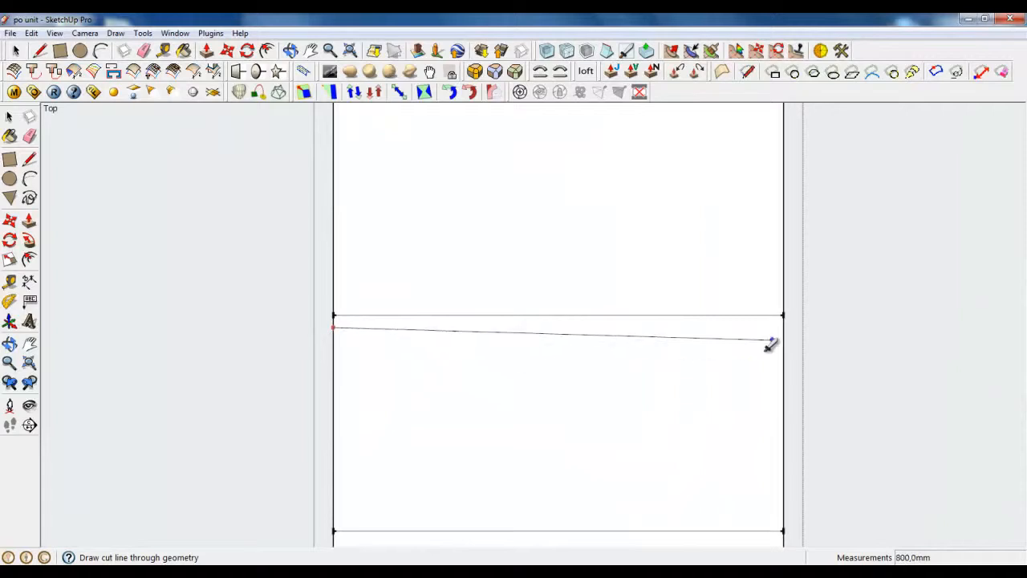
click(332, 302)
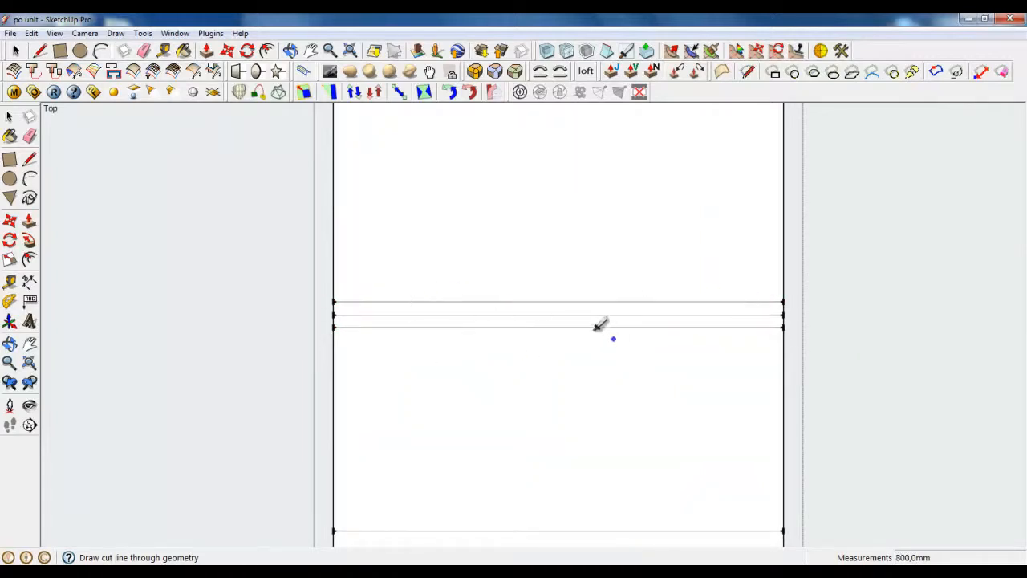
scroll(598, 325, down, 6)
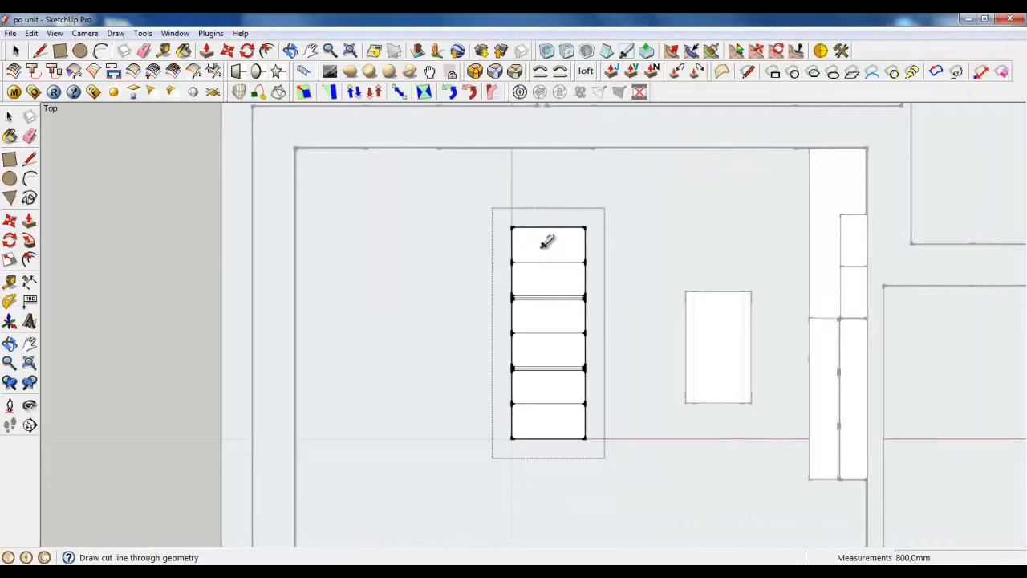
click(548, 227)
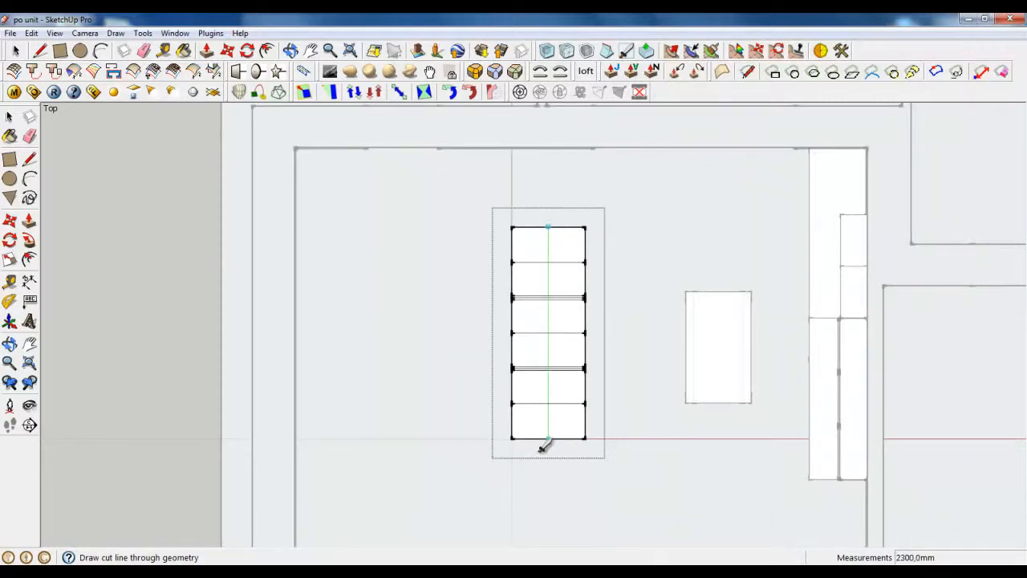
Step: Draw three lengthwise cut lines from the top edge to the bottom edge of the box
click(548, 438)
click(567, 228)
click(566, 438)
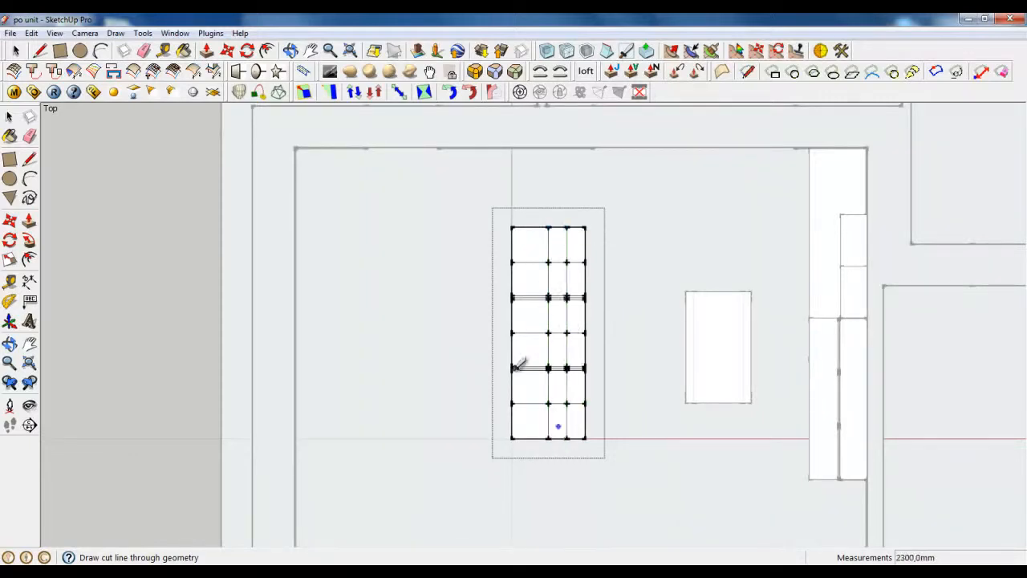
click(530, 227)
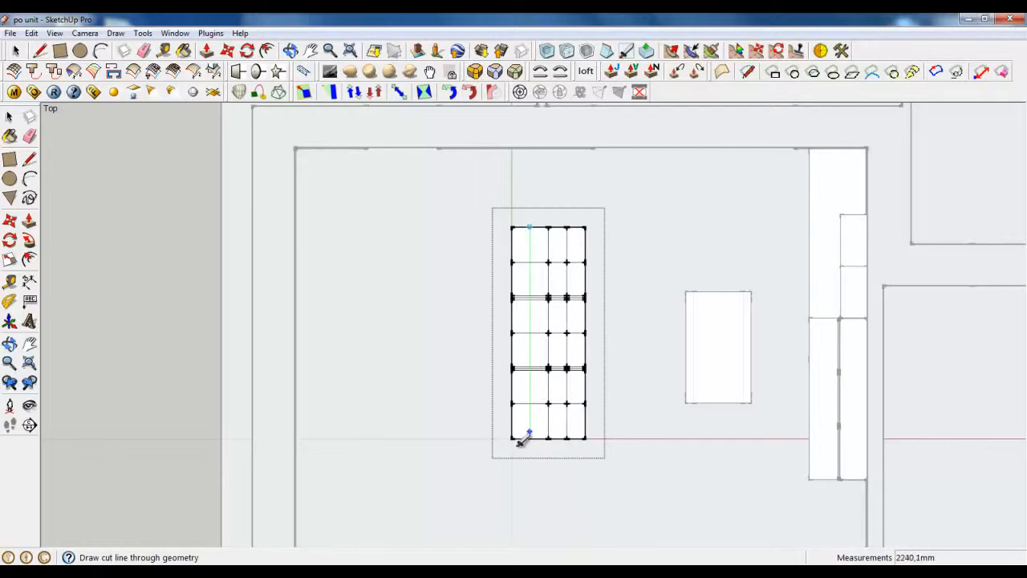
click(529, 438)
scroll(539, 232, up, 6)
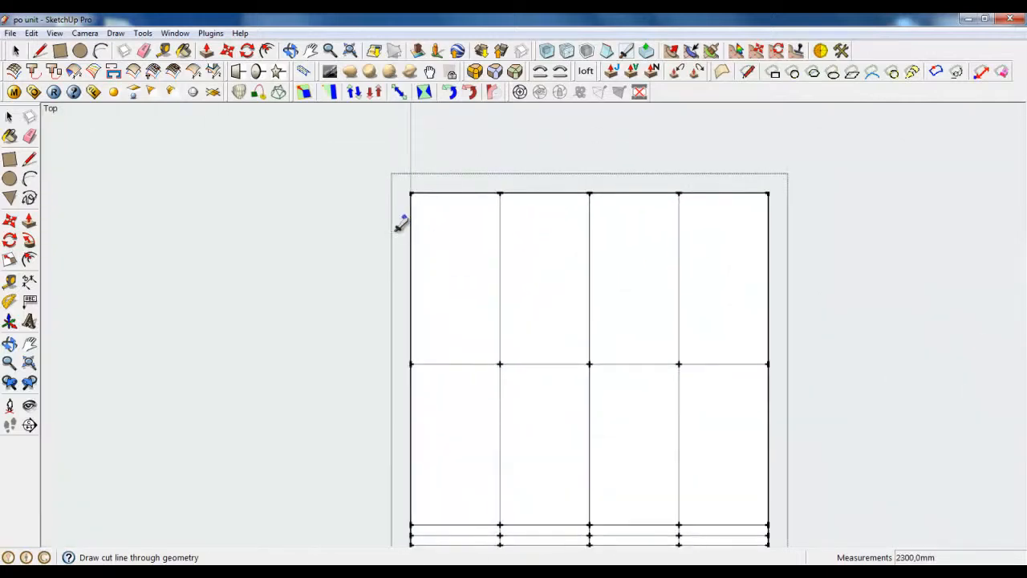
Step: Add one more cut across the box to its far edge, redoing a cancelled attempt
click(410, 216)
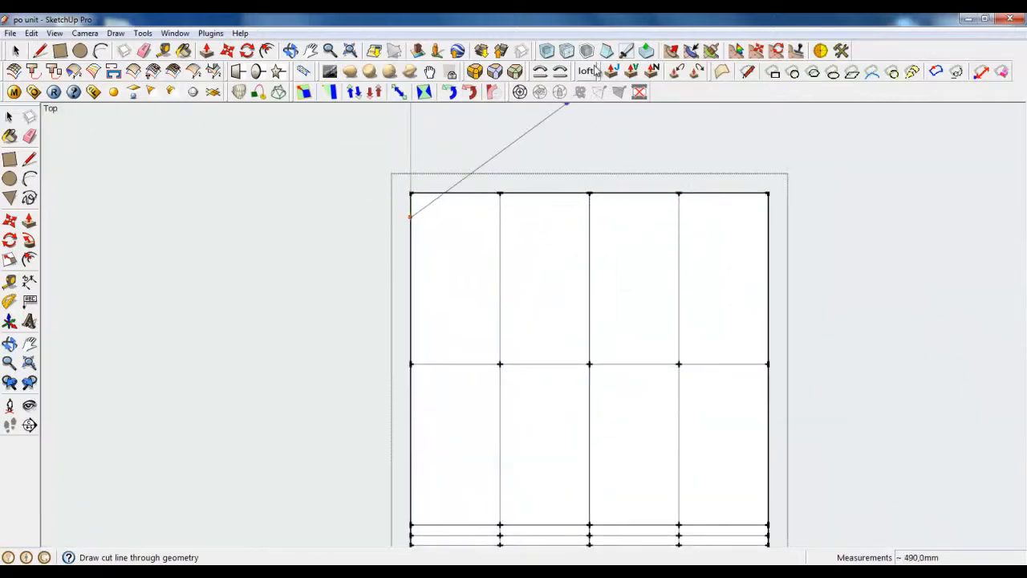
key(Escape)
click(410, 240)
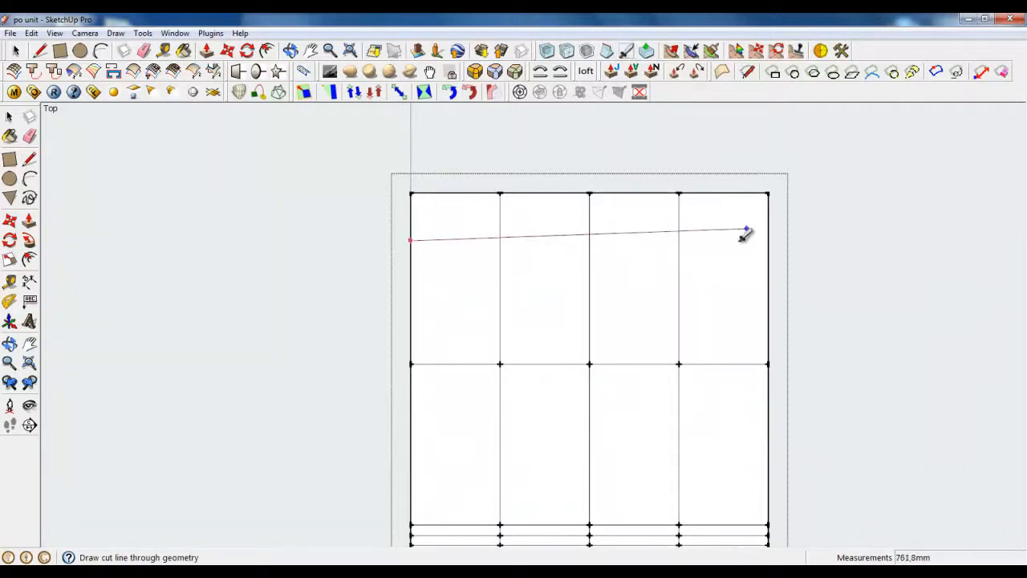
scroll(717, 200, down, 5)
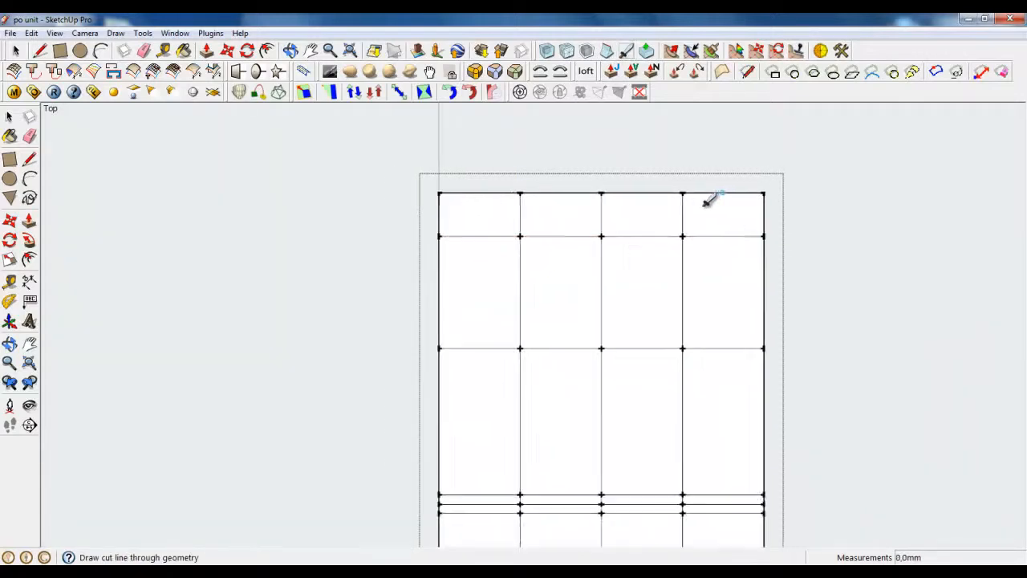
scroll(664, 443, up, 3)
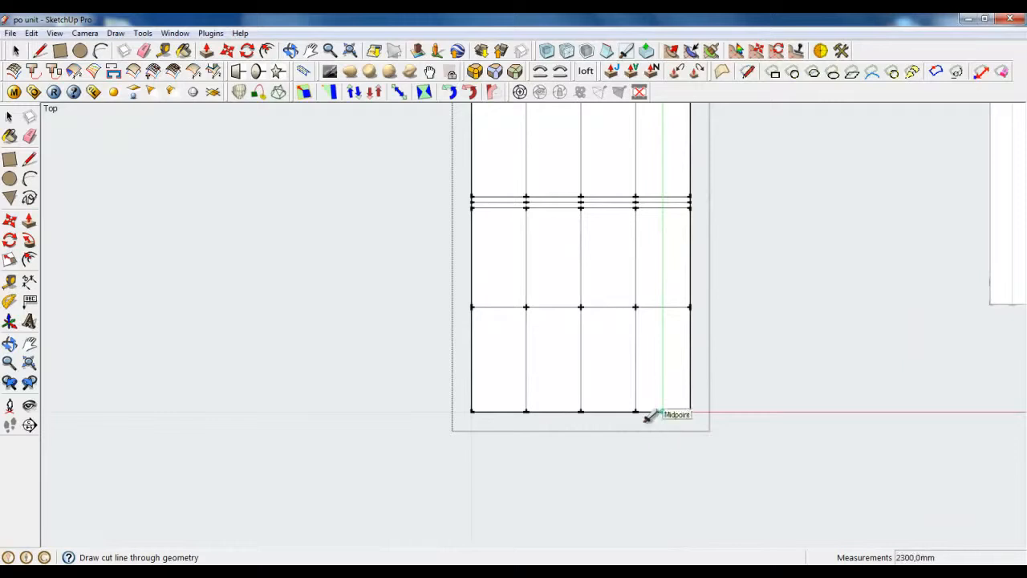
click(663, 411)
scroll(676, 407, up, 2)
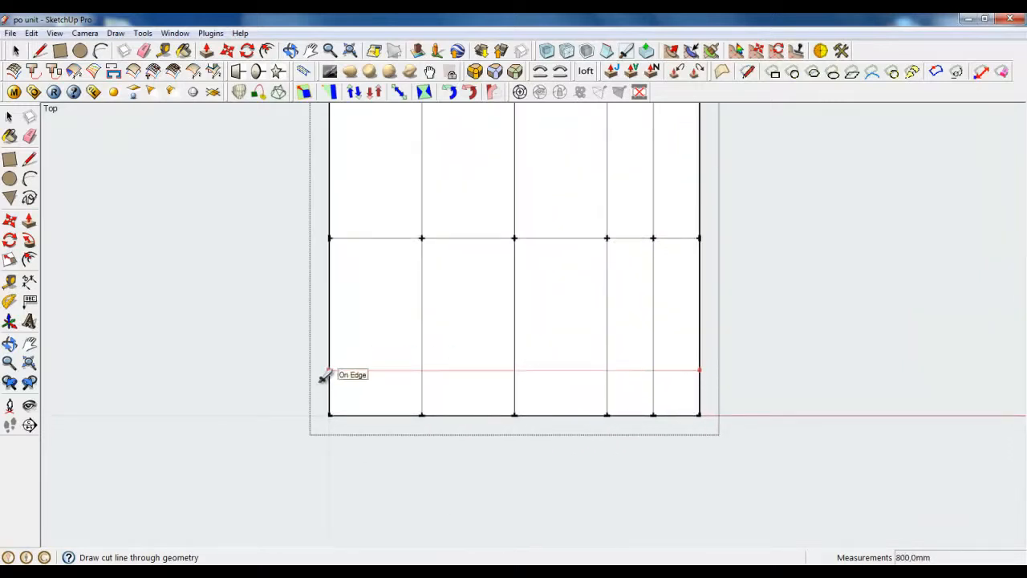
scroll(364, 429, down, 4)
scroll(530, 443, down, 3)
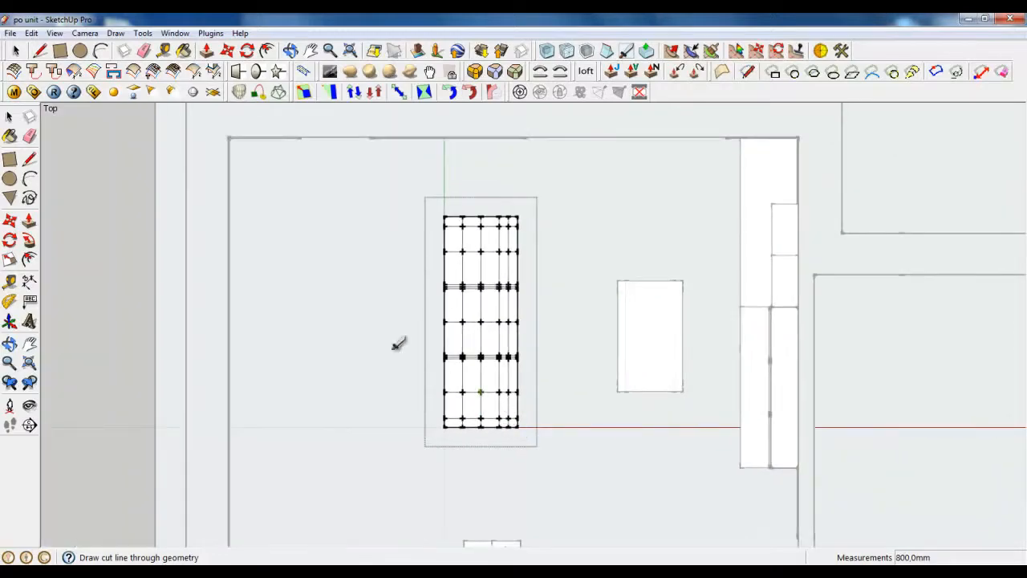
Step: Switch the camera to Perspective and orbit to an angled 3-D view of the box
click(84, 33)
click(107, 108)
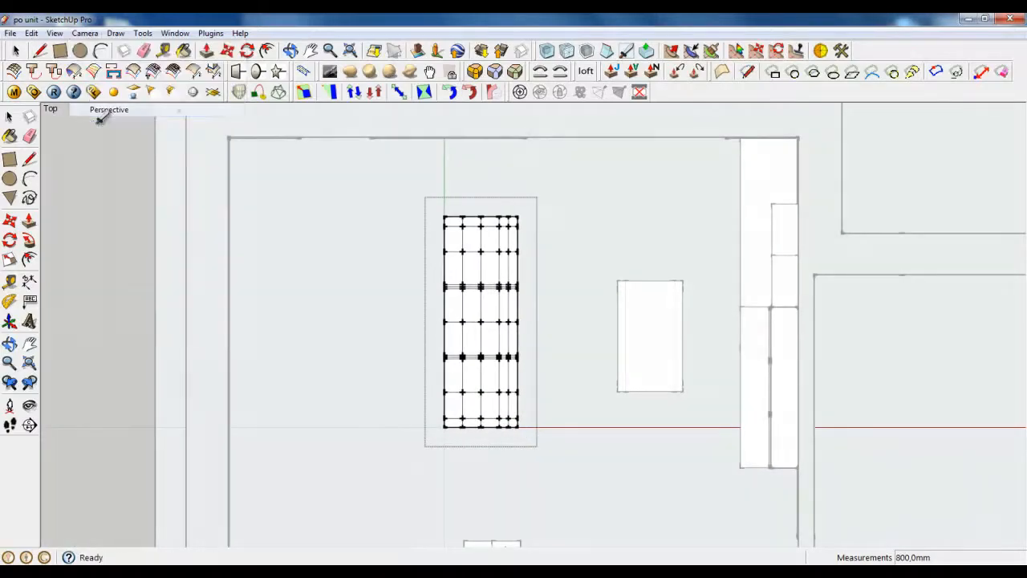
middle_drag(495, 384, 489, 401)
scroll(498, 409, up, 5)
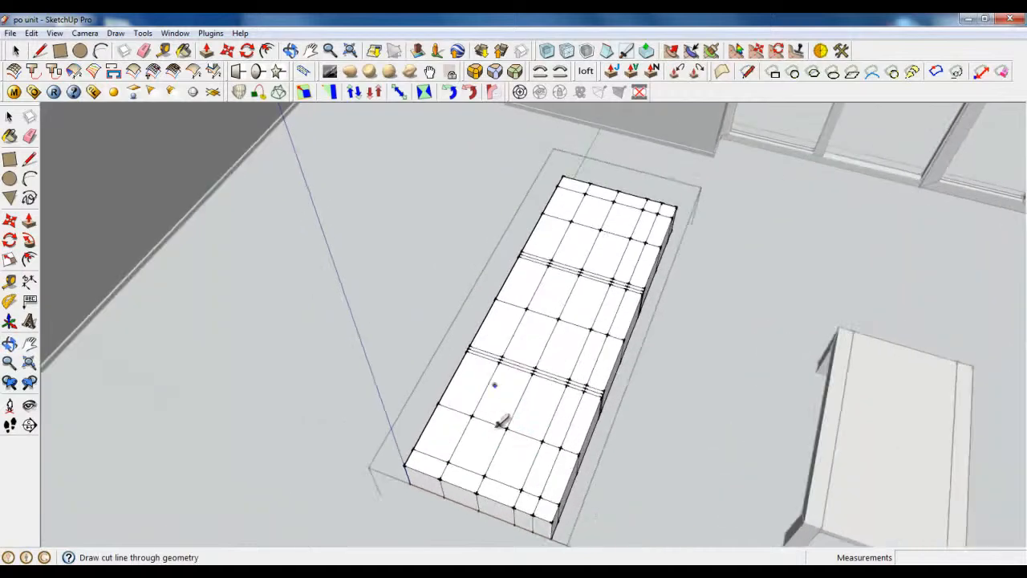
mouse_move(507, 441)
middle_down()
mouse_move(487, 366)
mouse_move(482, 269)
middle_up()
Step: Draw a rectangle from the front-face midpoint to the far back corner to split the side
scroll(482, 258, up, 3)
scroll(458, 381, down, 3)
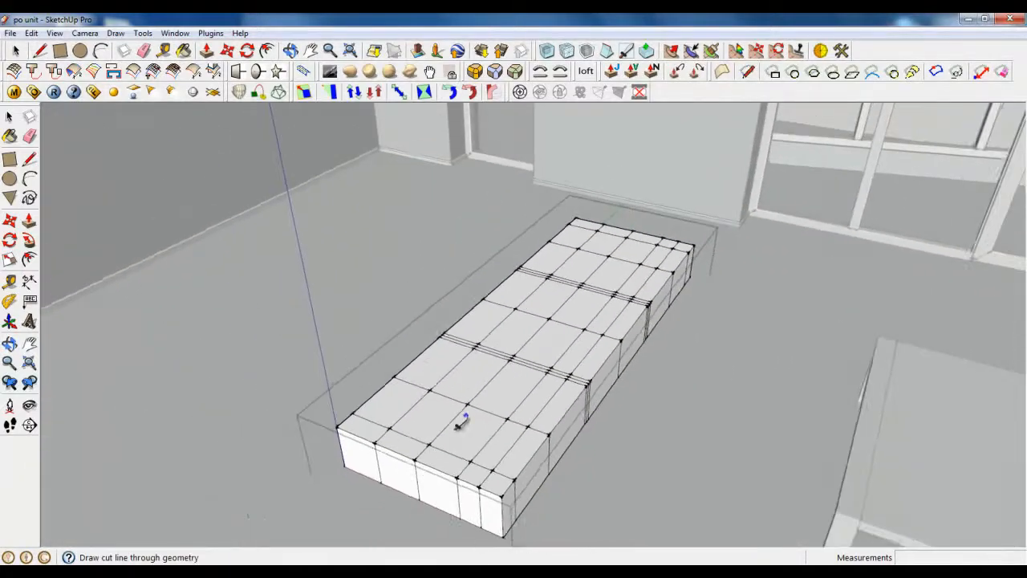
middle_drag(455, 427, 410, 343)
key(r)
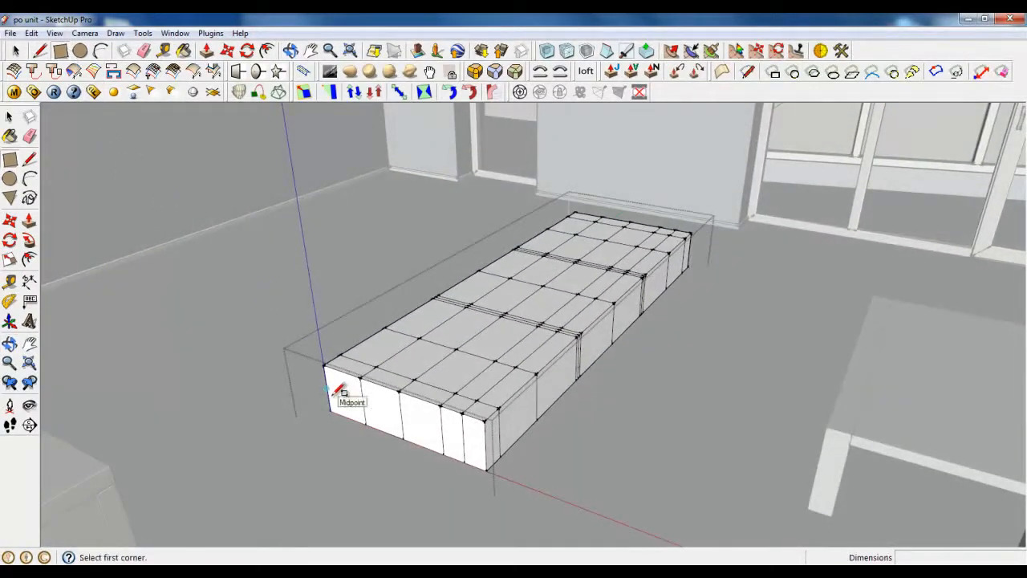
click(336, 392)
click(691, 246)
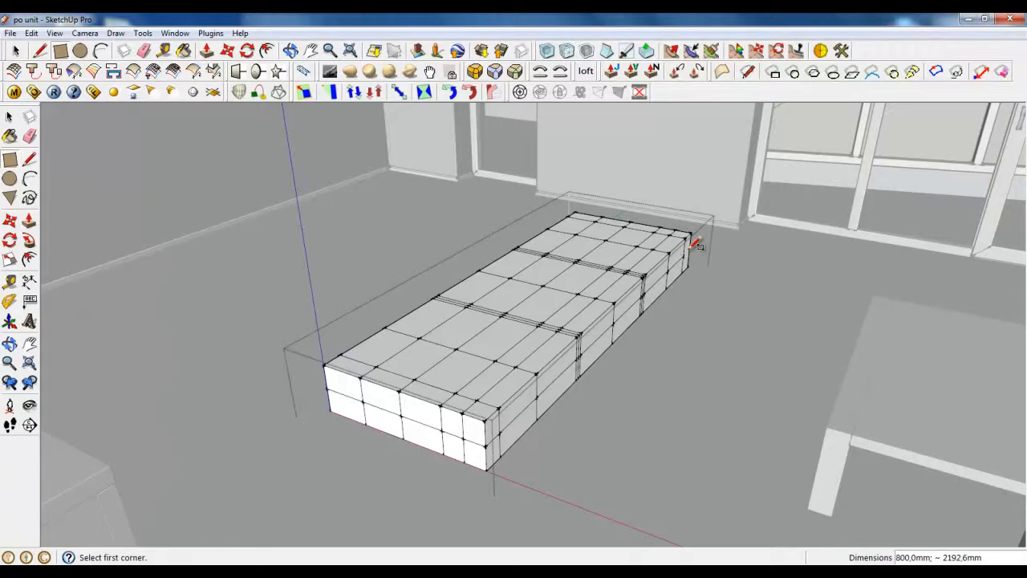
Step: Draw a second rectangle from the front face to the back corner, completing the mid-height line
click(337, 389)
scroll(702, 251, up, 1)
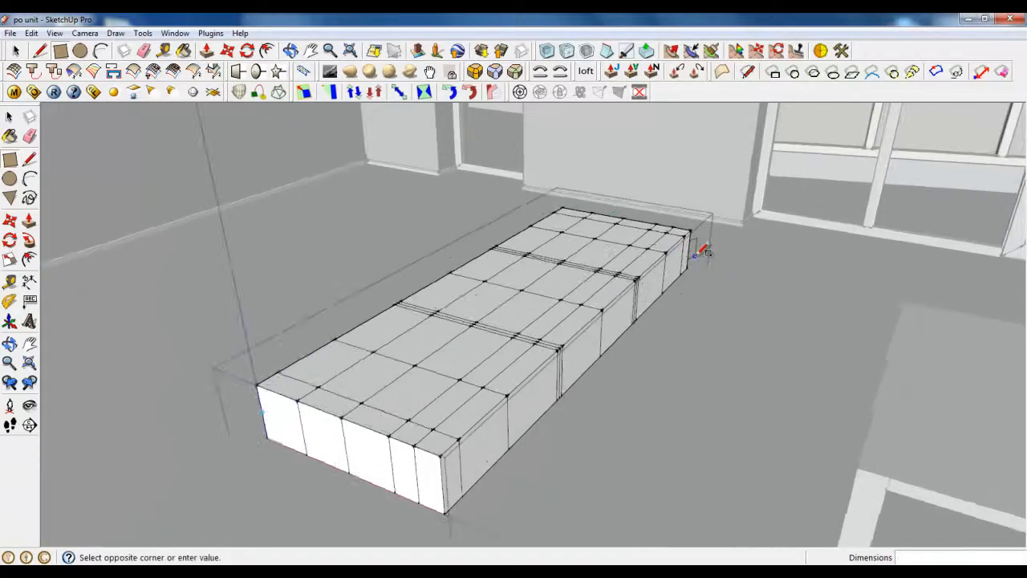
scroll(694, 256, up, 3)
click(679, 248)
scroll(562, 297, up, 2)
middle_drag(534, 333, 622, 232)
click(40, 51)
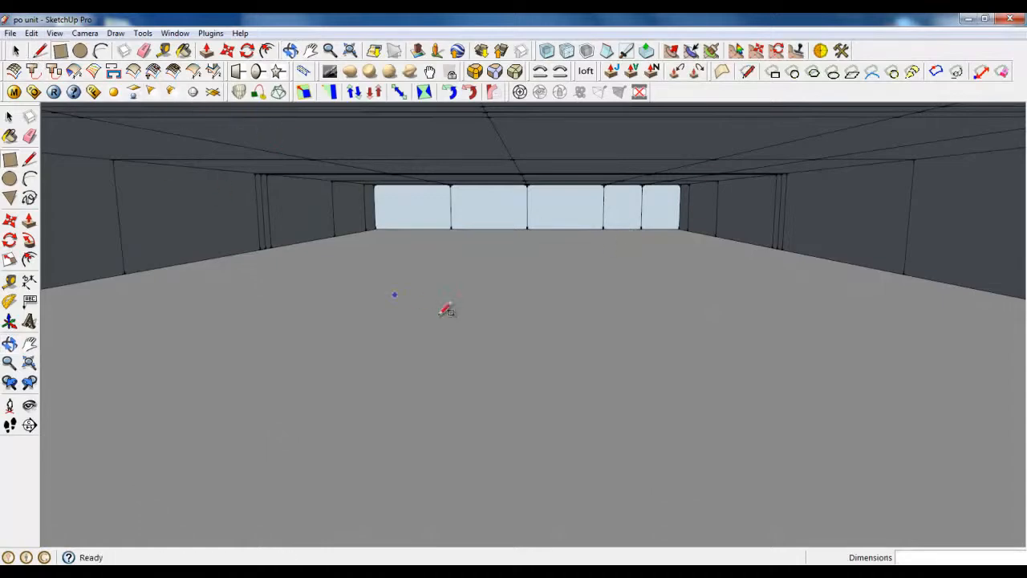
click(15, 51)
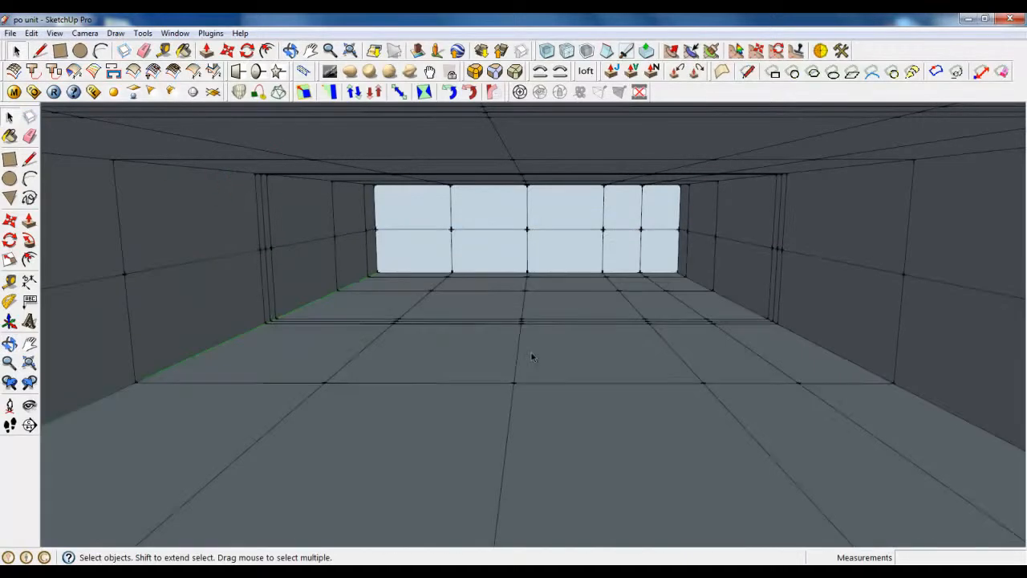
Step: Add a front-face edge to the loop selection and move the box corner 20 mm
middle_drag(708, 261, 686, 222)
scroll(686, 222, down, 5)
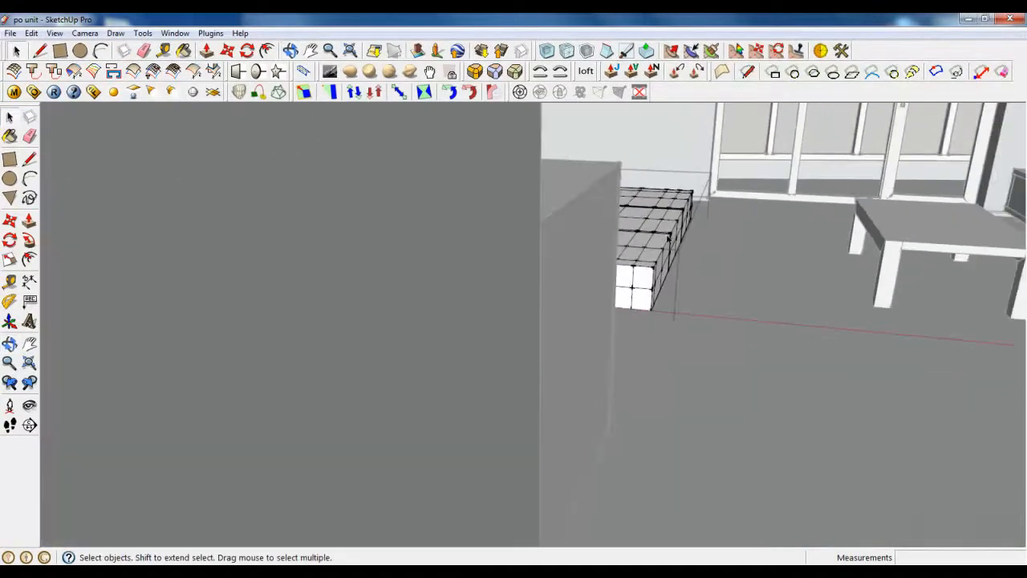
scroll(647, 273, up, 2)
middle_drag(647, 273, 544, 299)
scroll(544, 299, up, 3)
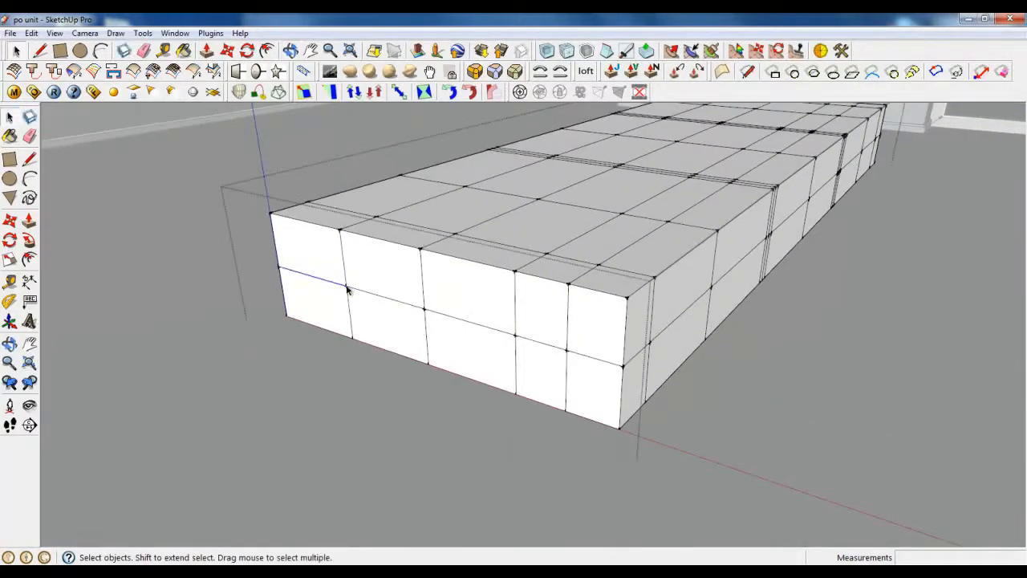
ctrl+click(451, 316)
middle_drag(543, 341, 340, 251)
scroll(330, 201, up, 3)
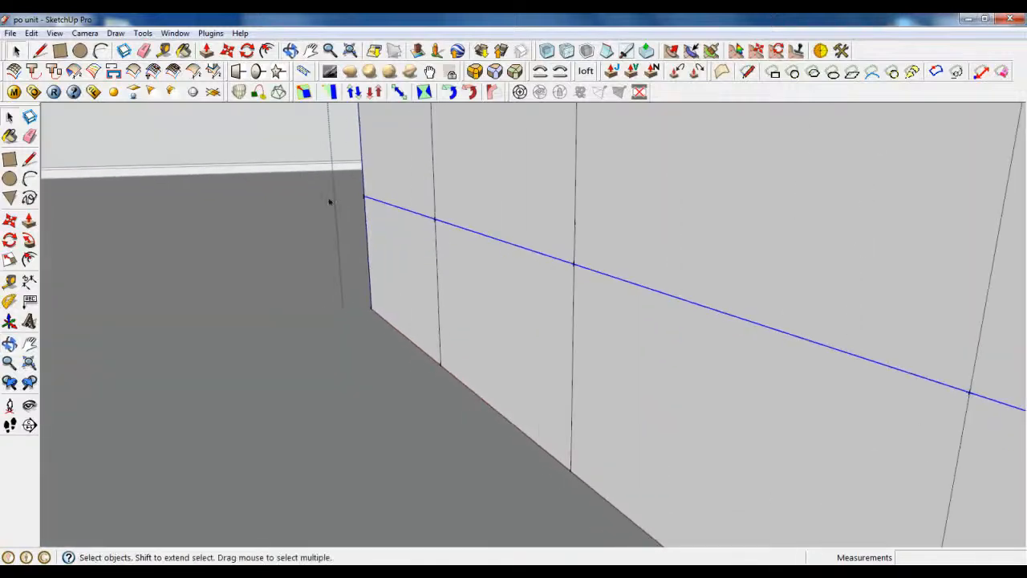
scroll(330, 201, down, 5)
click(227, 51)
scroll(412, 252, up, 5)
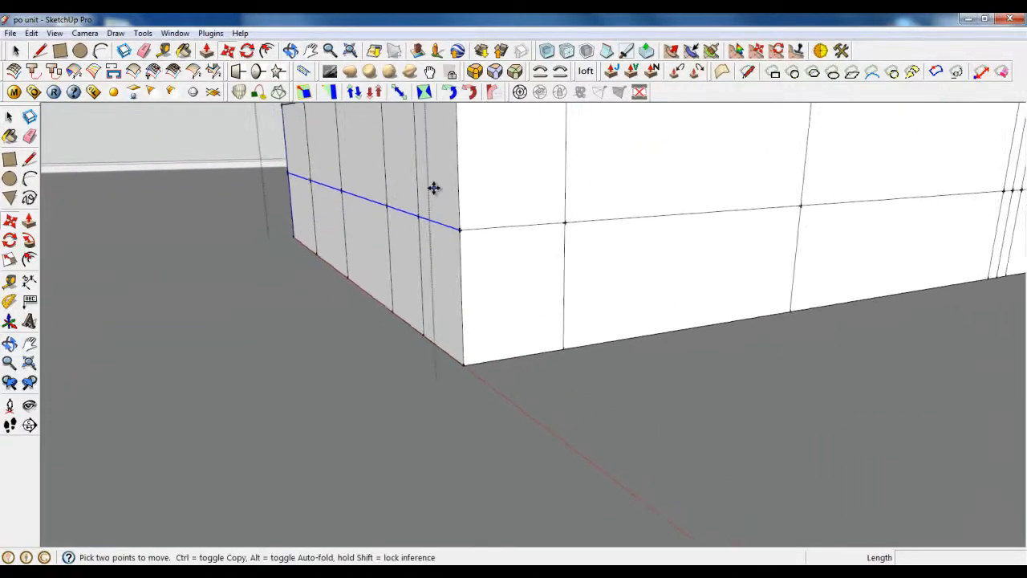
click(466, 241)
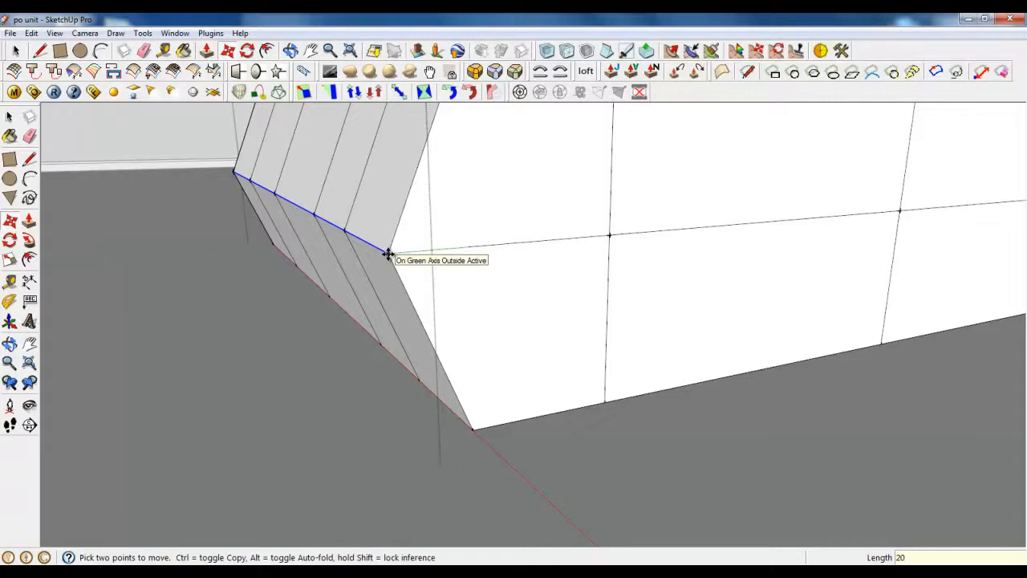
key(Return)
Step: Cancel a stray corner move and remove one corner edge from the selected loop
middle_drag(479, 282, 429, 176)
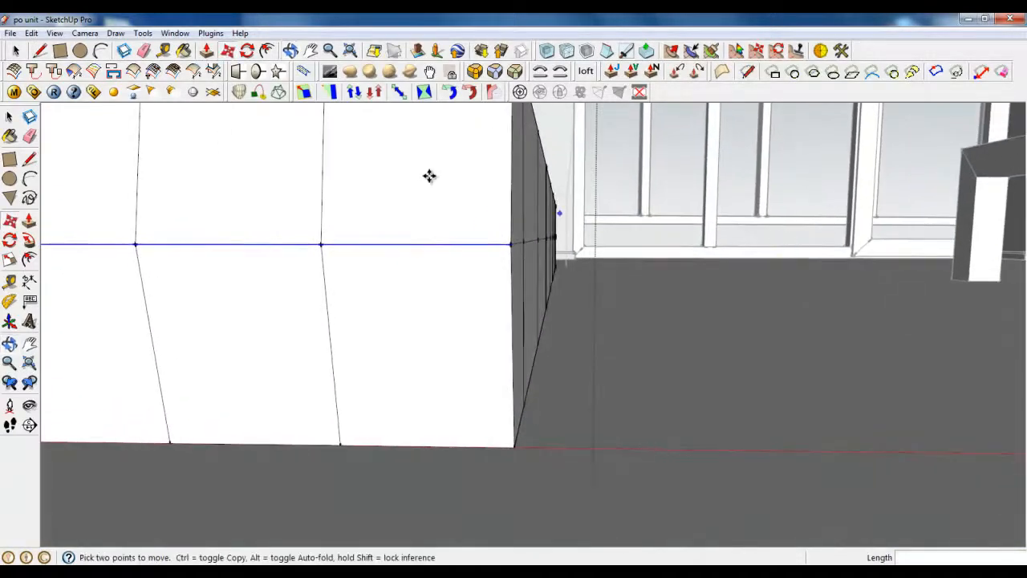
click(15, 51)
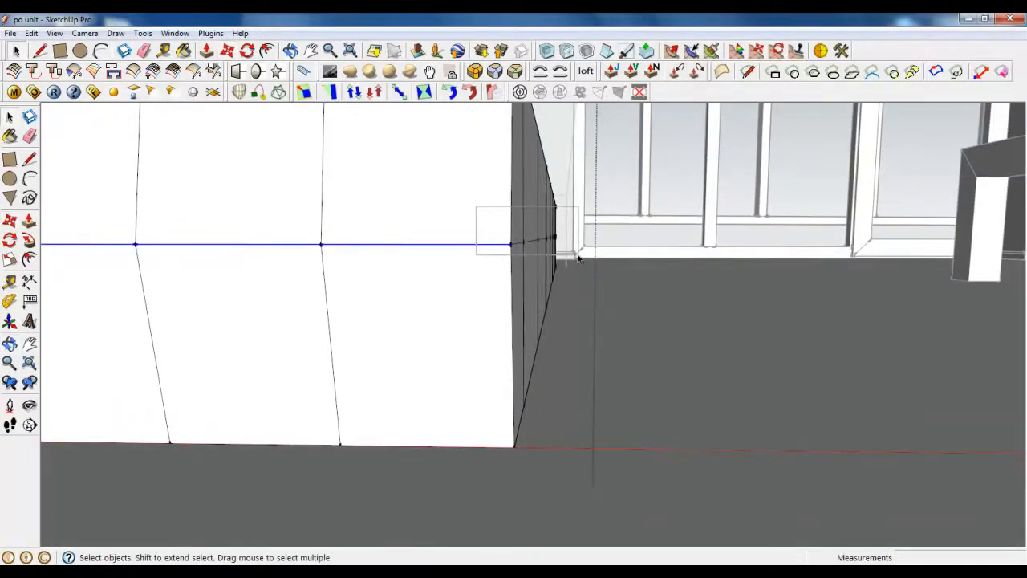
mouse_move(561, 248)
middle_down()
mouse_move(518, 260)
mouse_move(669, 257)
mouse_move(293, 303)
mouse_move(410, 246)
mouse_move(262, 230)
mouse_move(225, 287)
mouse_move(280, 313)
mouse_move(358, 303)
mouse_move(402, 265)
middle_up()
key(m)
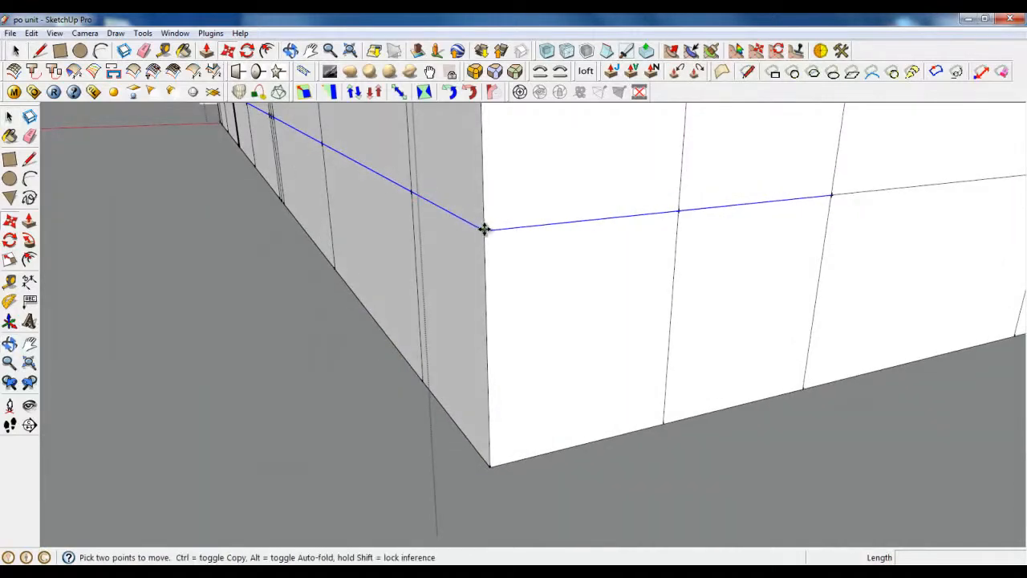
click(485, 229)
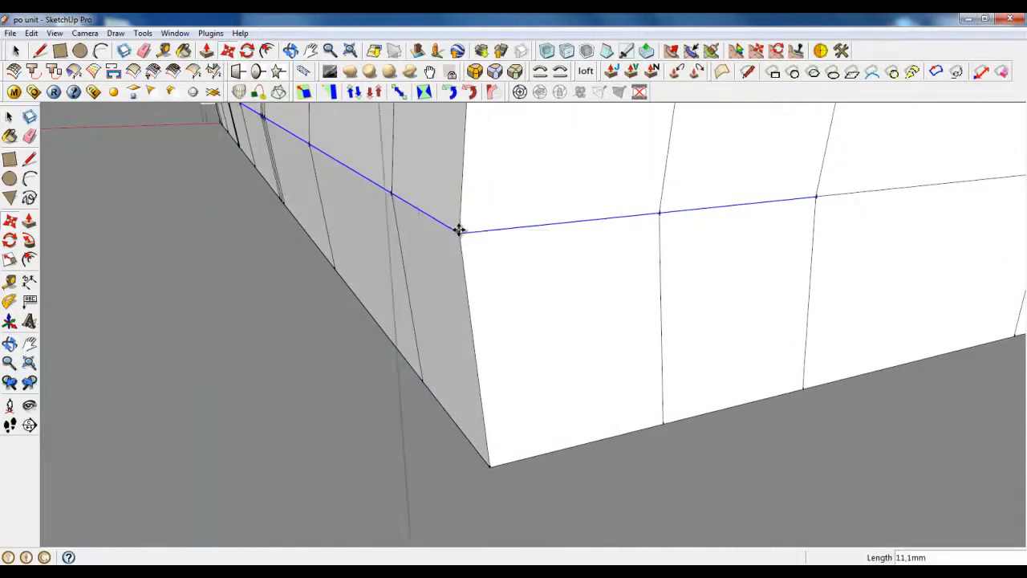
key(Escape)
click(15, 49)
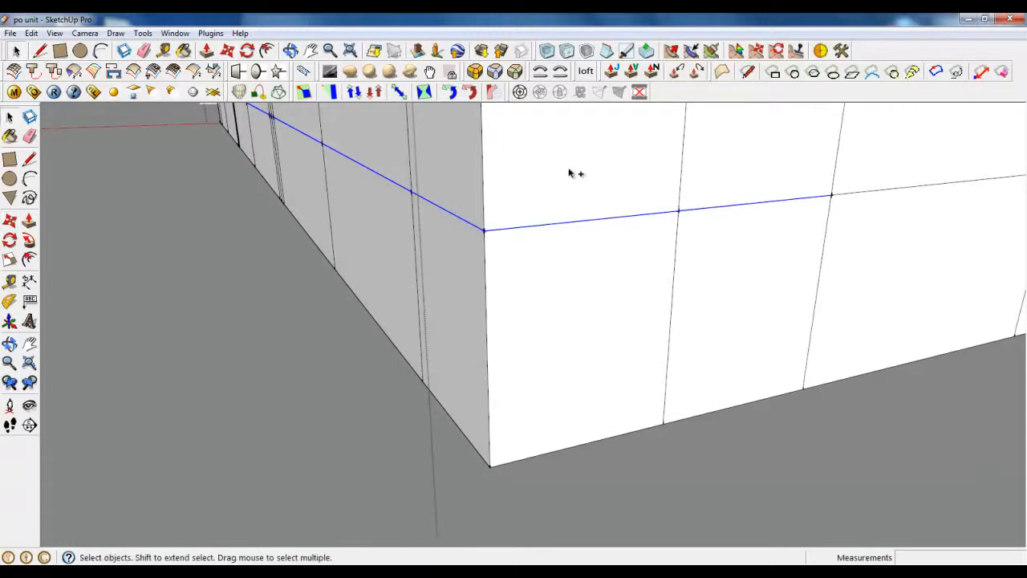
ctrl+shift+click(587, 220)
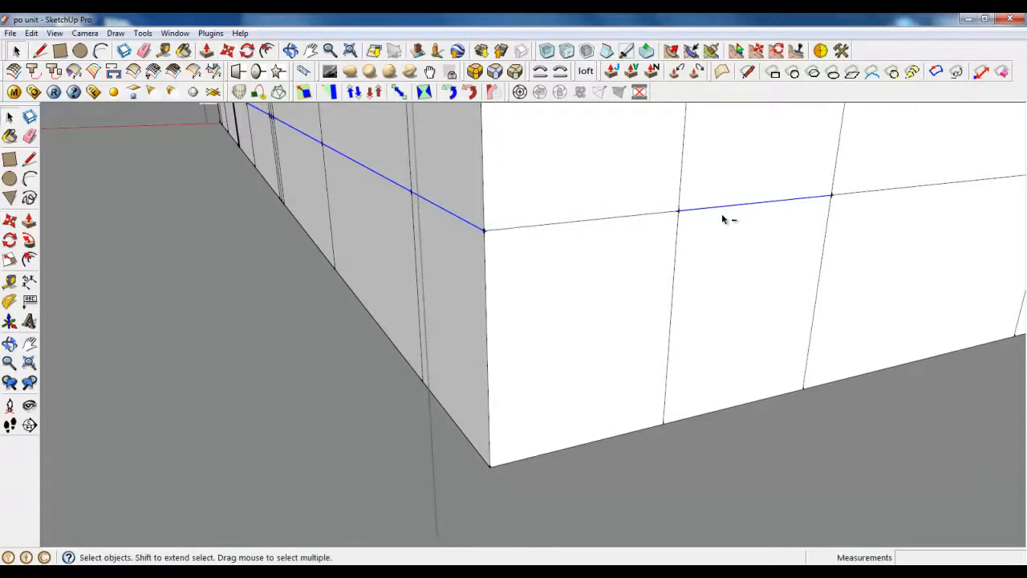
Step: Move the selected edge loop 20 mm from the box's corner
click(228, 50)
click(482, 232)
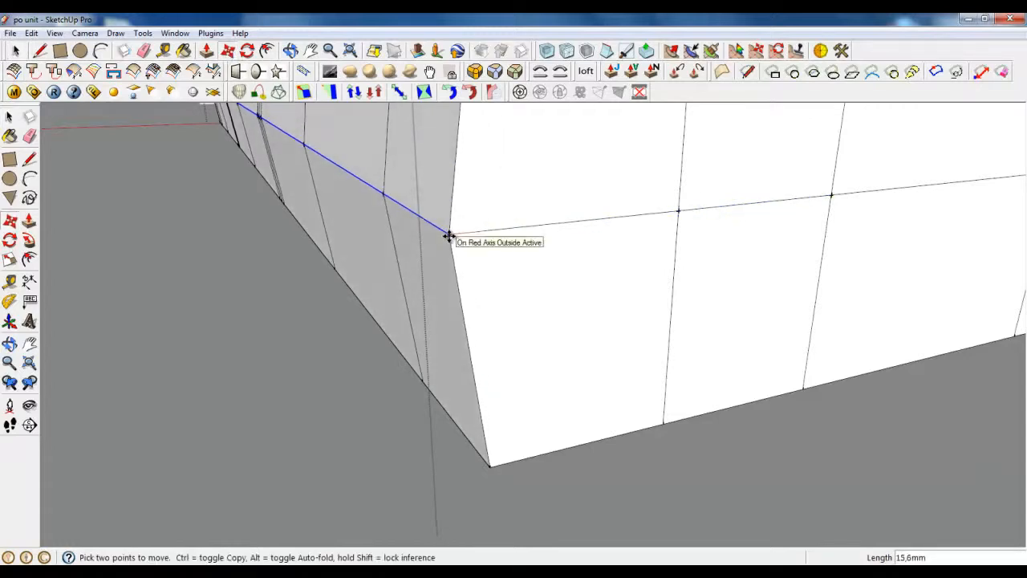
text(20)
key(Return)
Step: Move the edge loop 20 mm at the box's opposite corner
middle_drag(449, 236, 791, 224)
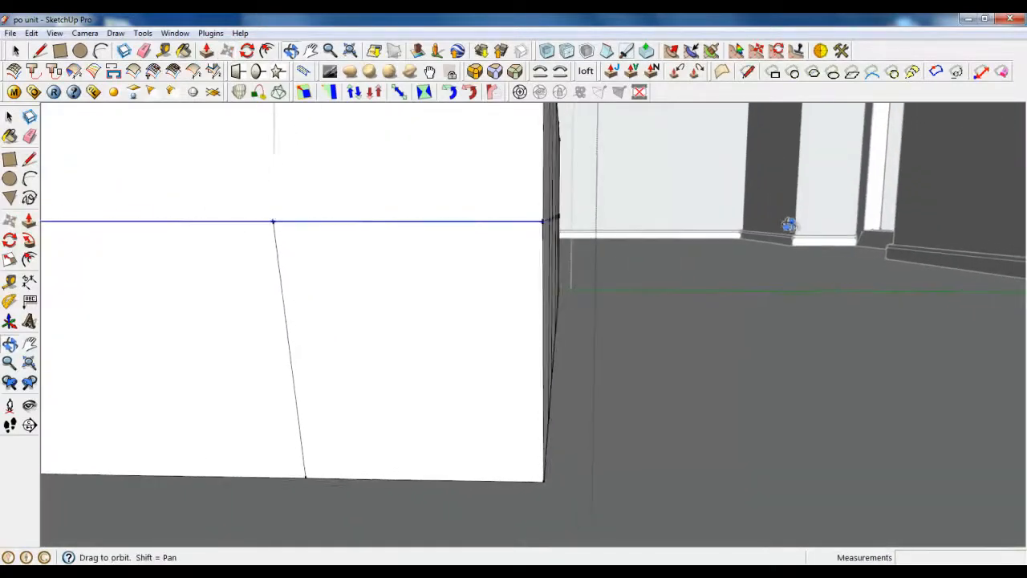
click(15, 52)
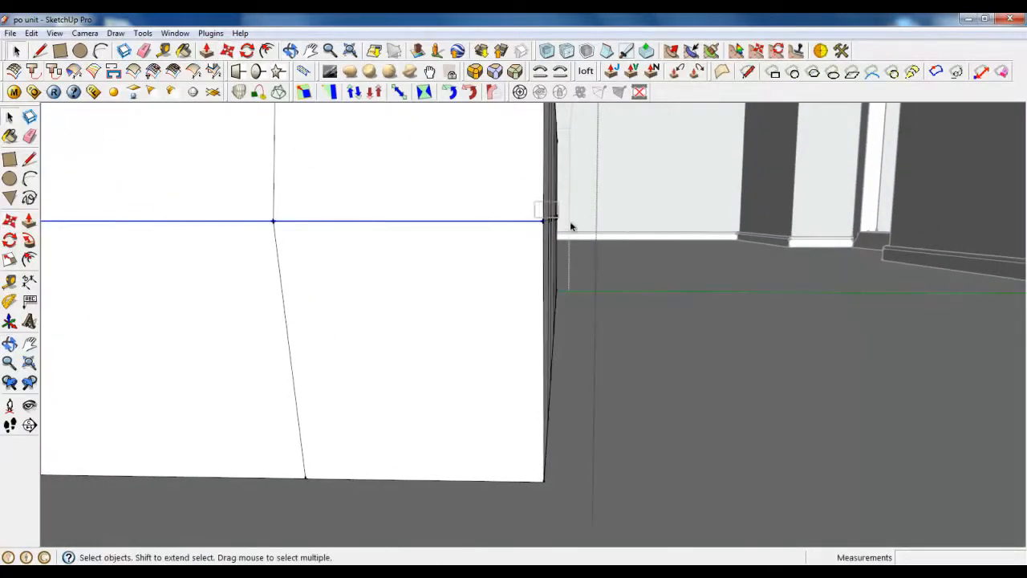
middle_drag(570, 226, 322, 161)
click(232, 53)
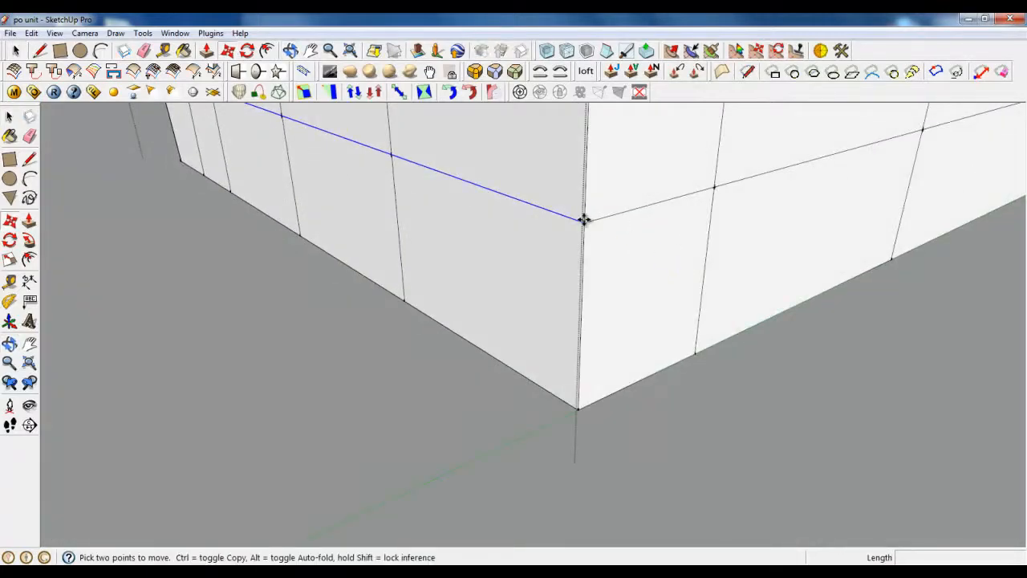
click(584, 223)
click(551, 232)
middle_drag(550, 232, 839, 366)
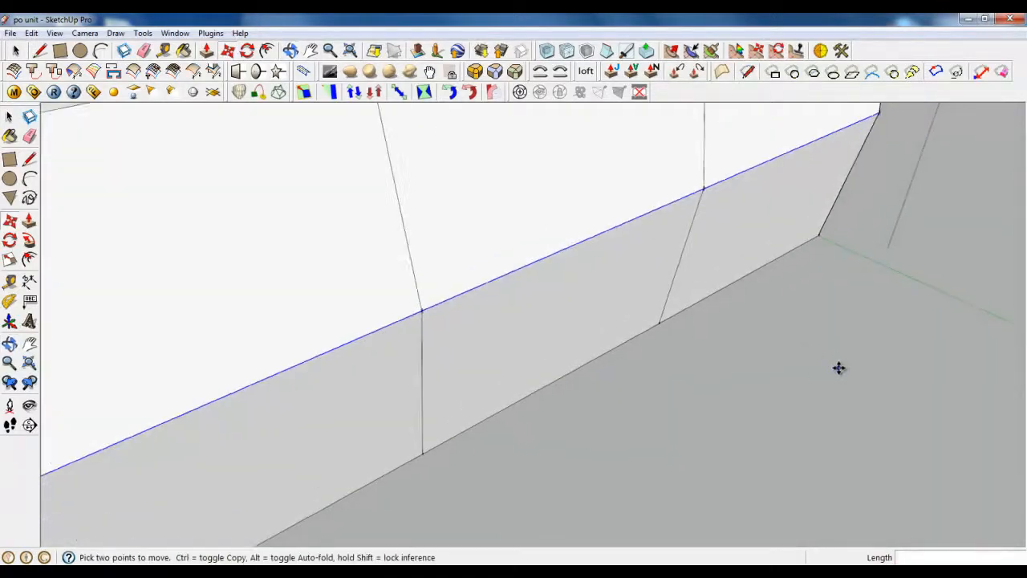
scroll(839, 367, down, 3)
scroll(822, 275, down, 3)
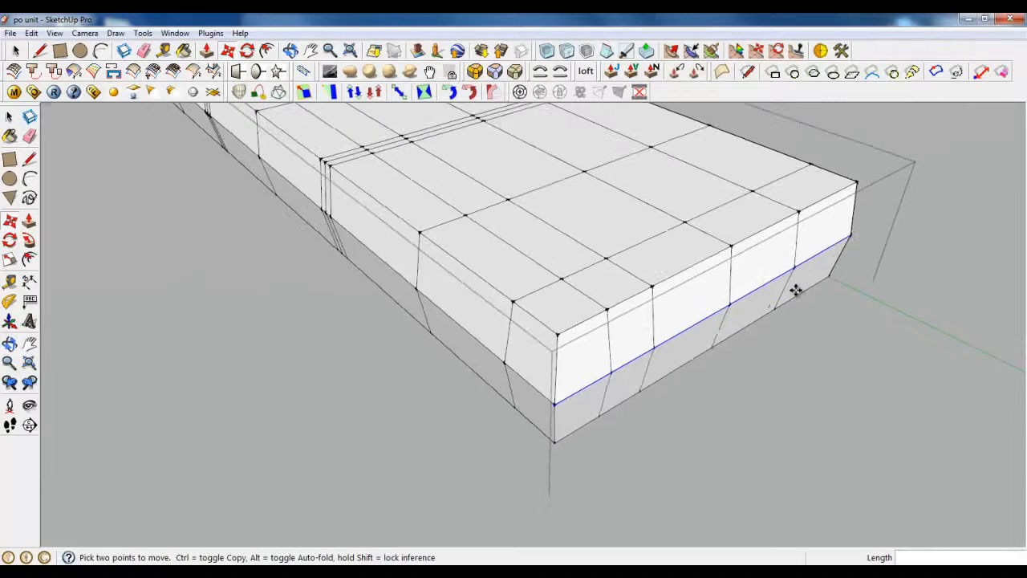
Step: Select the ottoman's top front edge segments along with its corner edges
click(16, 52)
scroll(738, 213, up, 1)
click(832, 196)
ctrl+click(780, 224)
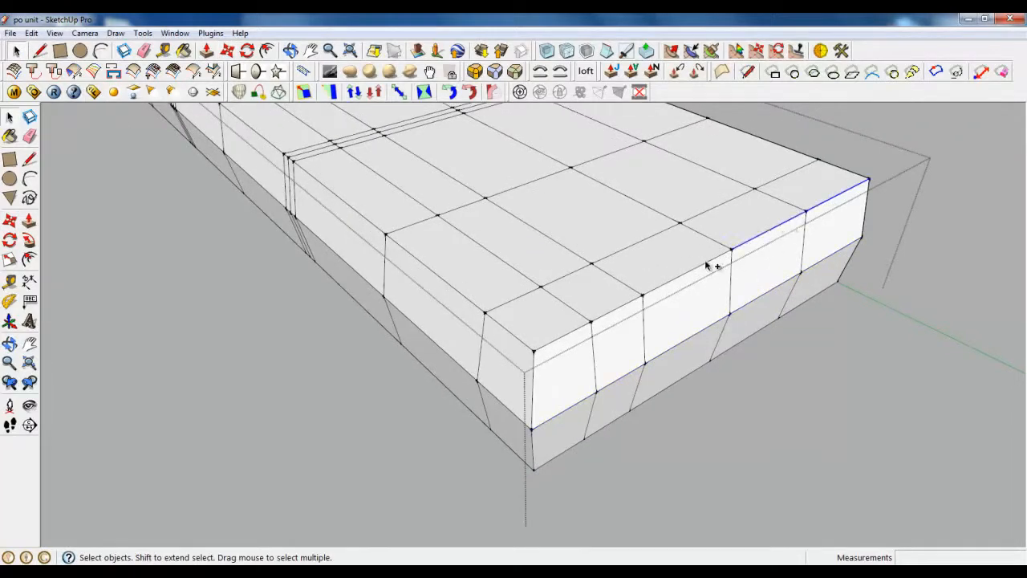
ctrl+click(707, 261)
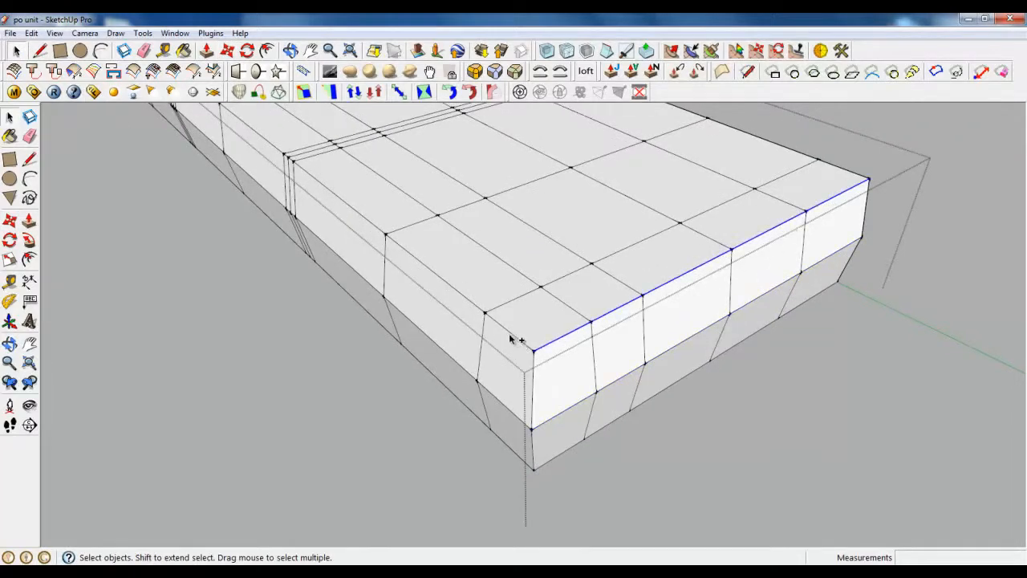
scroll(601, 310, up, 3)
middle_drag(601, 310, 437, 167)
ctrl+drag(561, 308, 603, 366)
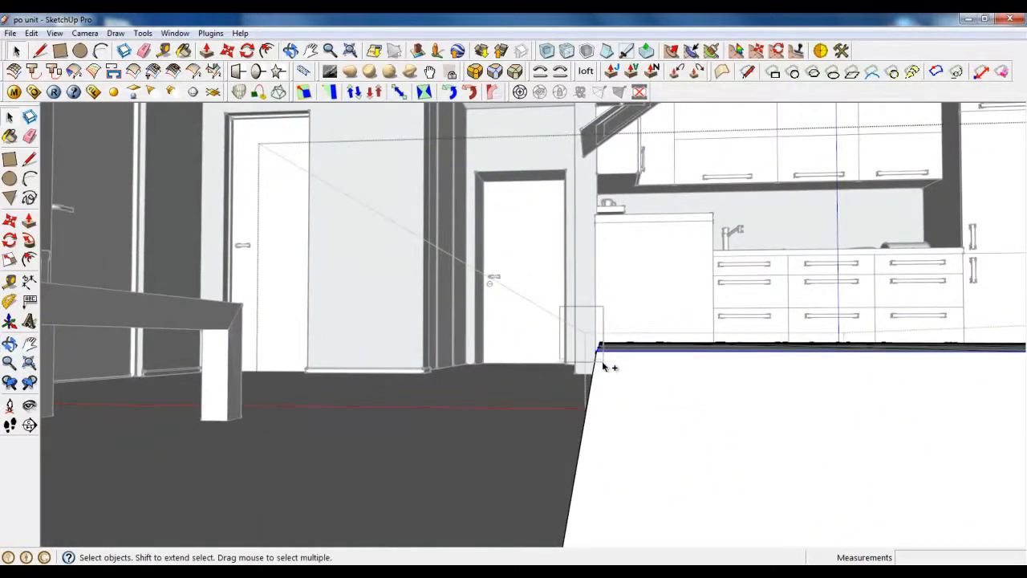
middle_drag(619, 355, 756, 416)
scroll(365, 282, up, 4)
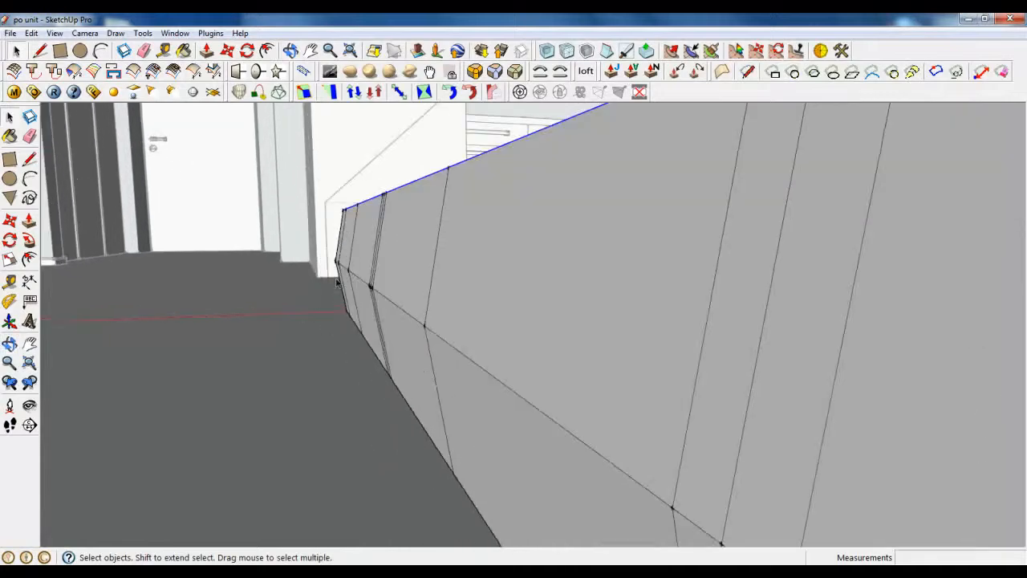
middle_drag(369, 283, 772, 334)
scroll(557, 271, up, 3)
middle_drag(557, 271, 519, 108)
scroll(519, 108, up, 2)
scroll(622, 329, down, 4)
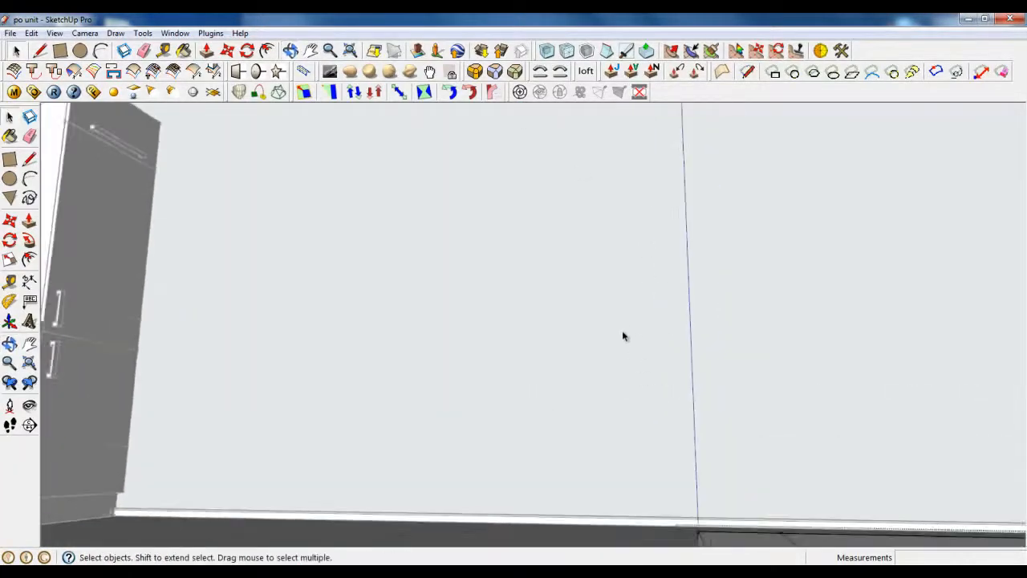
middle_drag(729, 538, 699, 502)
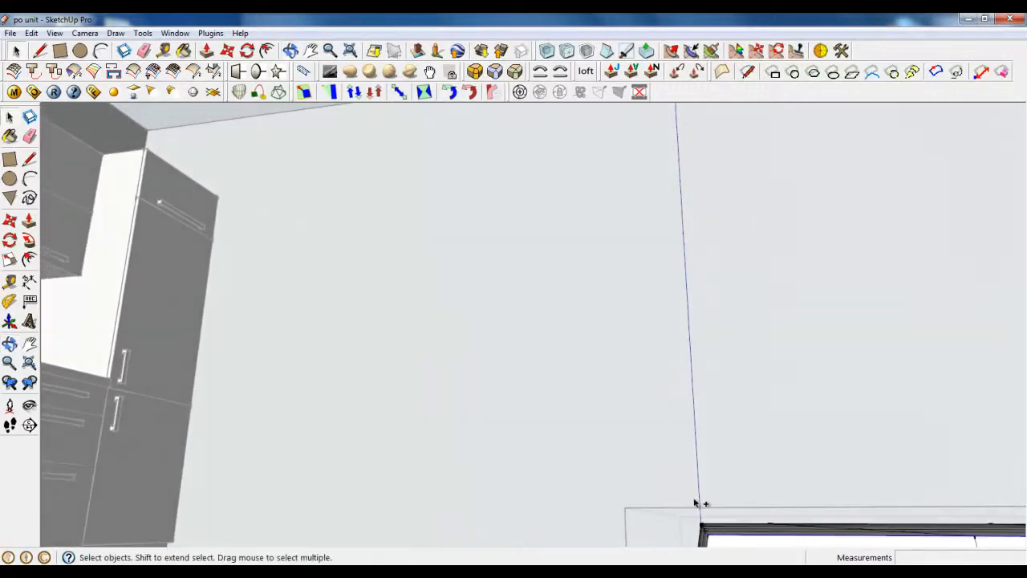
ctrl+drag(707, 535, 718, 542)
middle_drag(554, 445, 546, 394)
scroll(546, 394, down, 5)
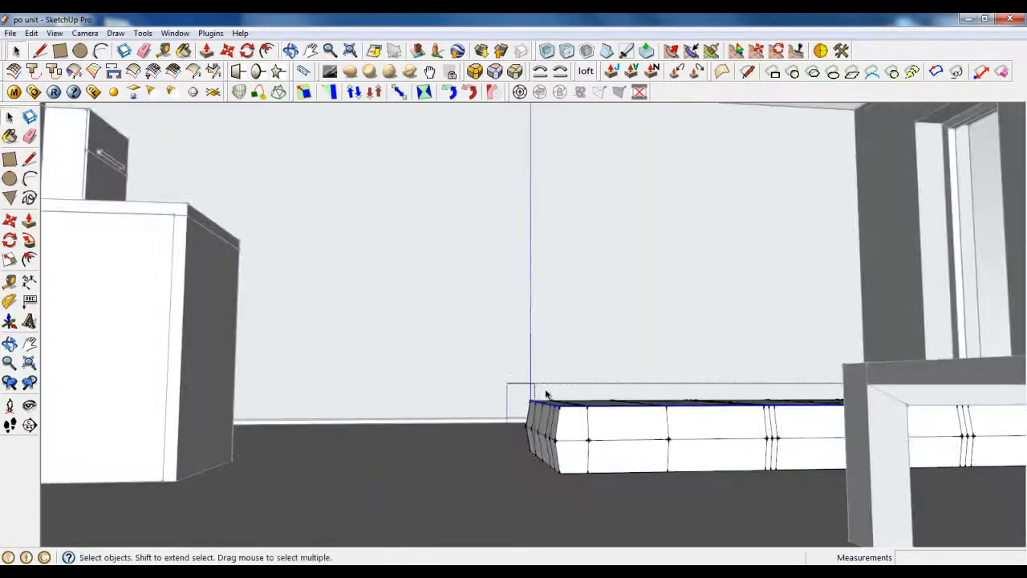
middle_drag(494, 426, 566, 465)
scroll(812, 489, up, 4)
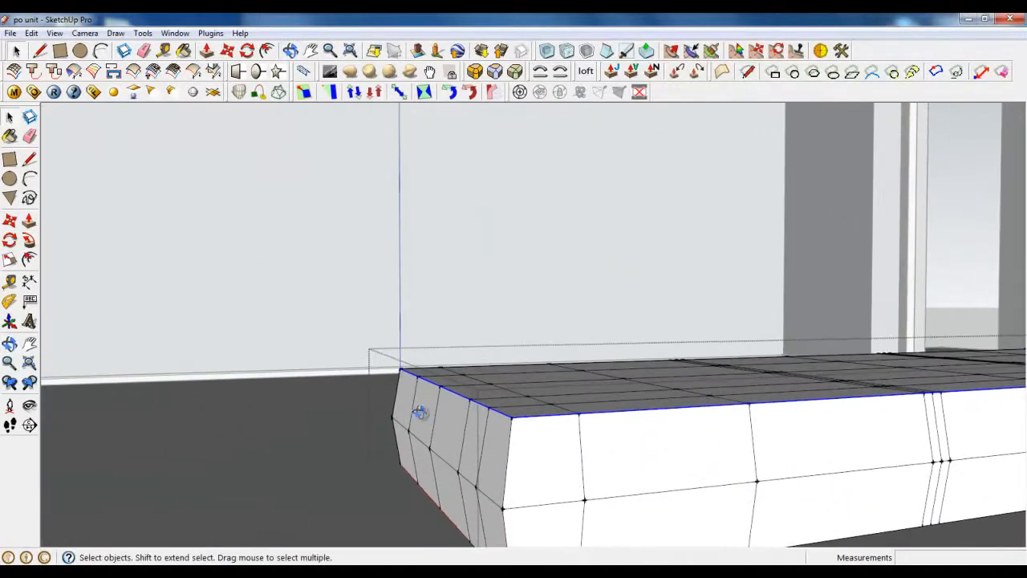
mouse_move(419, 413)
middle_down()
mouse_move(755, 484)
mouse_move(763, 477)
mouse_move(534, 406)
mouse_move(756, 504)
mouse_move(339, 143)
middle_up()
Step: Raise the selected top rim edges 35 mm along the blue axis
key(m)
click(516, 290)
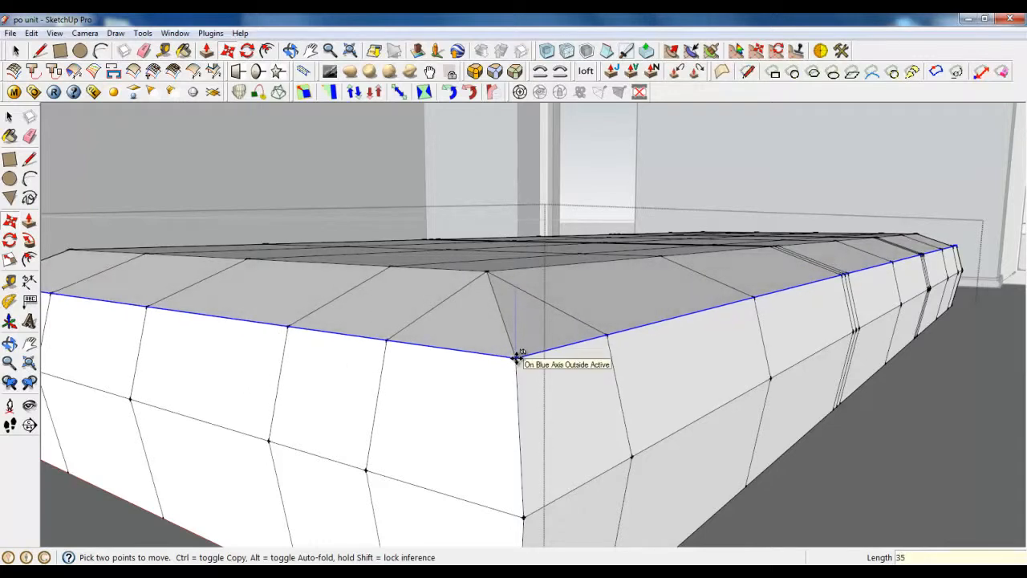
key(Return)
scroll(516, 358, down, 5)
scroll(803, 305, up, 10)
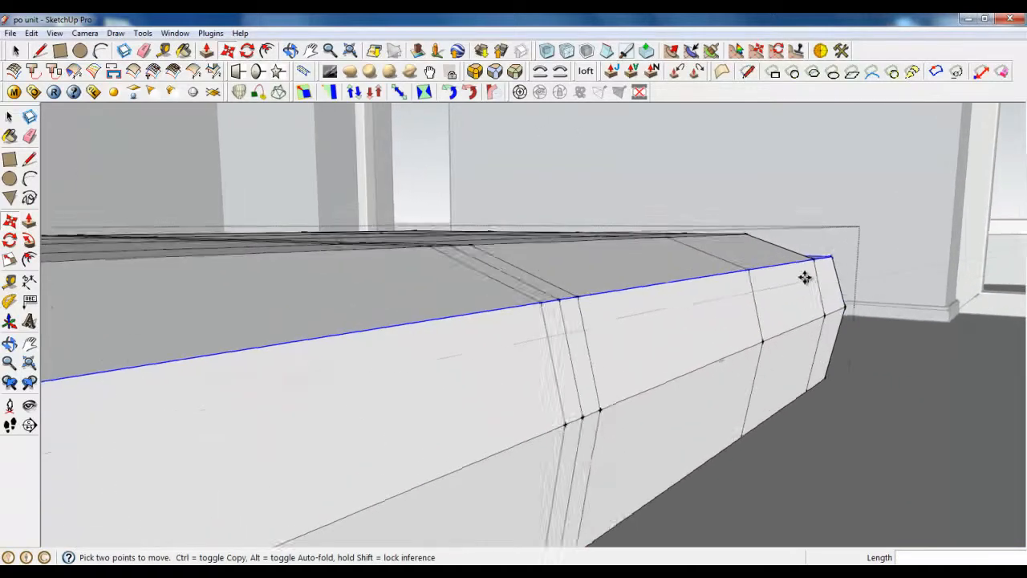
Step: Delete the warped corner face's diagonal and redraw it between the corner vertices
middle_drag(758, 295, 449, 353)
key(space)
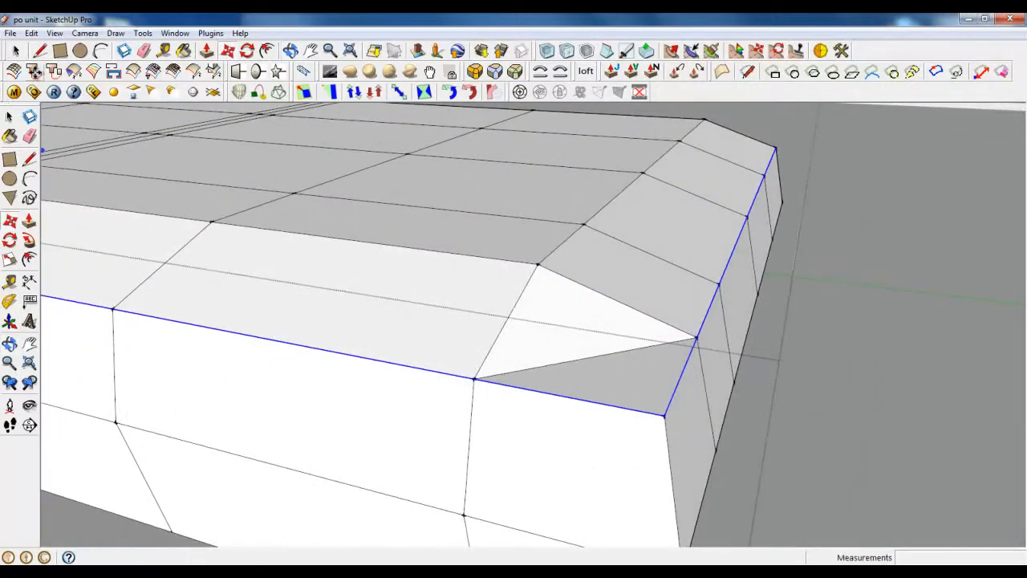
click(557, 365)
key(Delete)
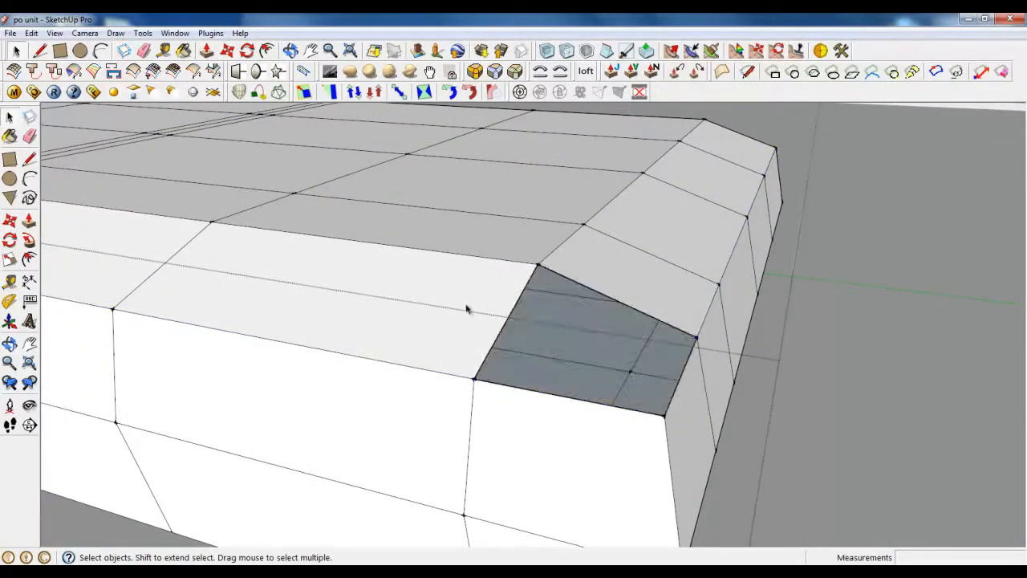
key(l)
click(537, 265)
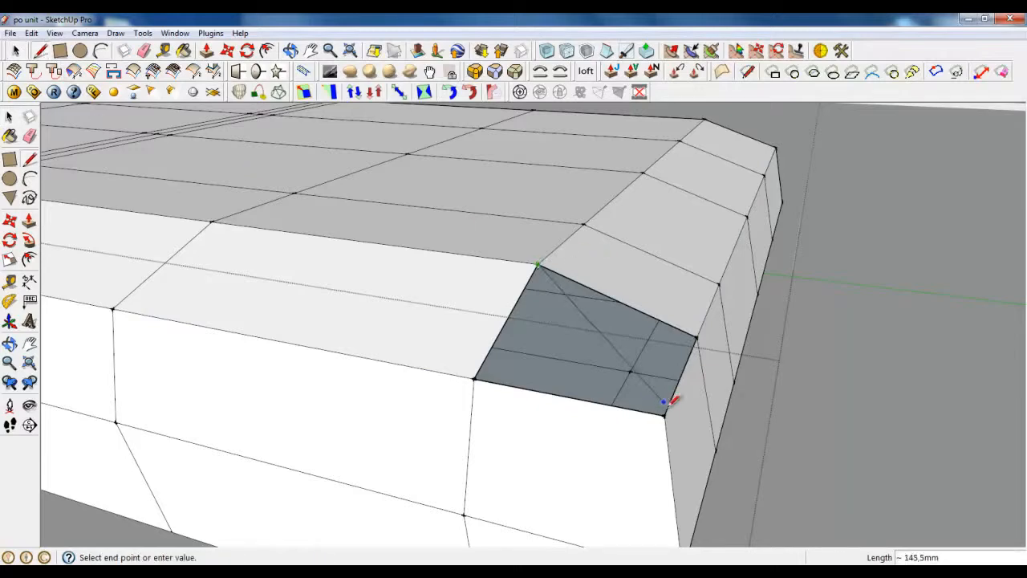
click(665, 414)
scroll(672, 401, down, 3)
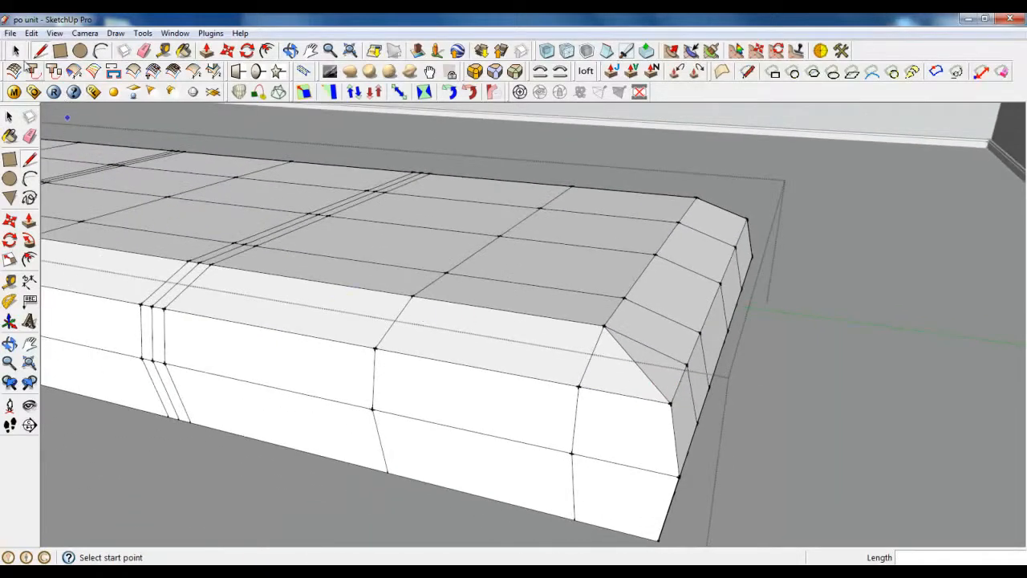
click(16, 51)
scroll(775, 325, down, 4)
scroll(297, 327, up, 2)
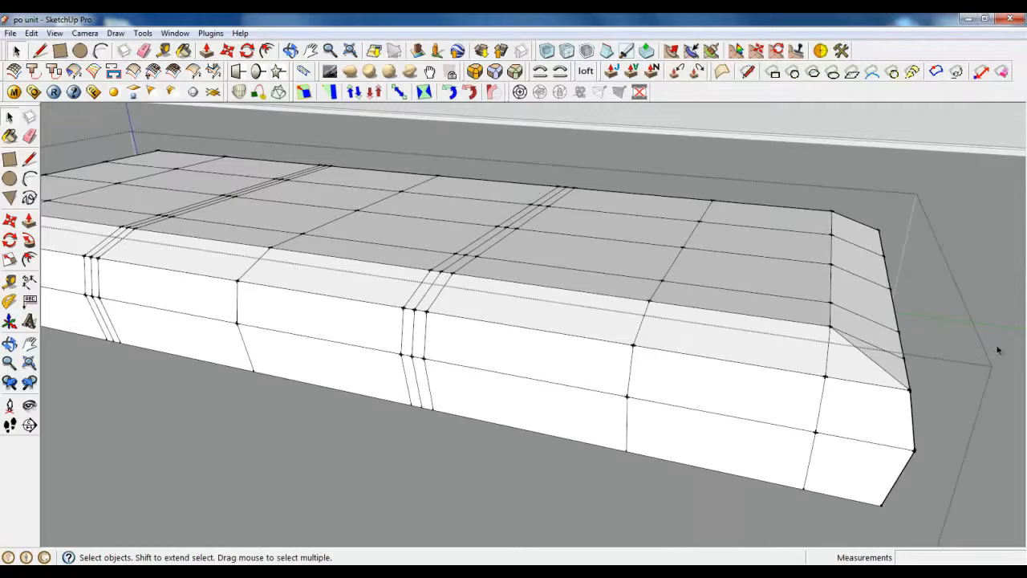
scroll(448, 367, down, 3)
scroll(424, 367, up, 5)
Step: Select the bevel seam edges and narrow strip faces along the side and top
scroll(646, 167, up, 5)
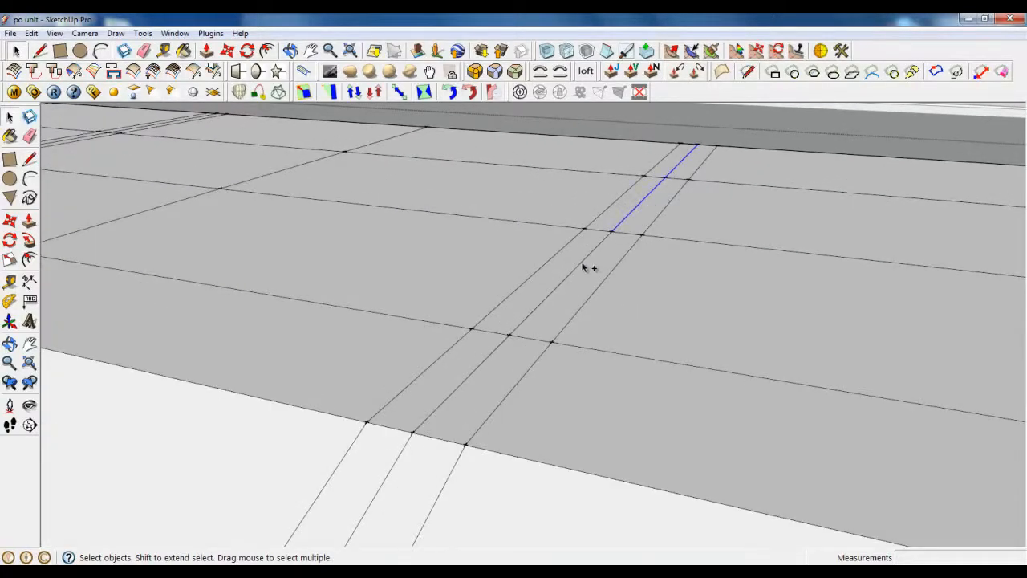
ctrl+click(583, 264)
ctrl+click(488, 358)
scroll(618, 239, down, 3)
scroll(547, 322, up, 2)
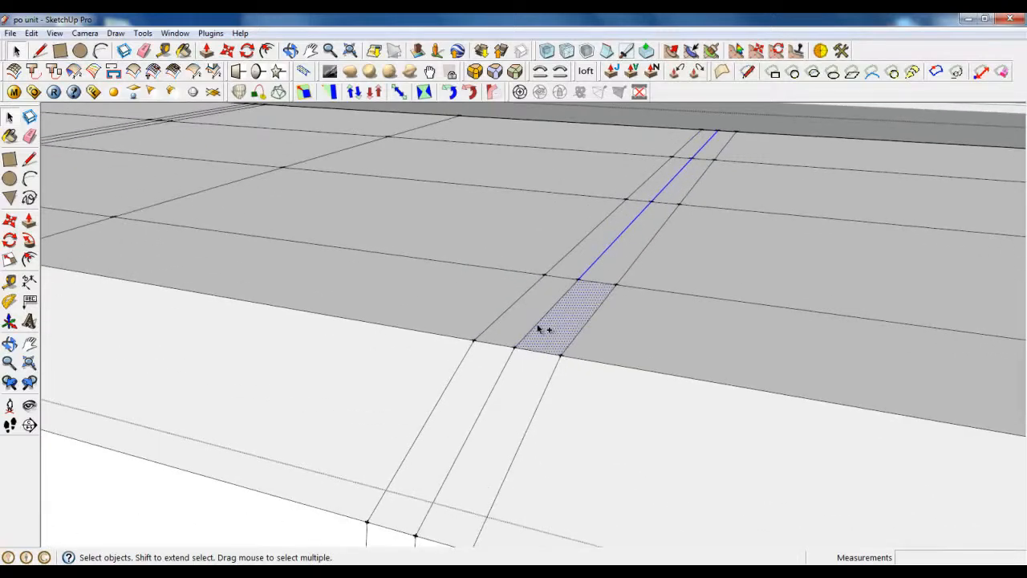
shift+click(553, 323)
scroll(554, 324, down, 3)
ctrl+click(523, 349)
scroll(553, 284, down, 2)
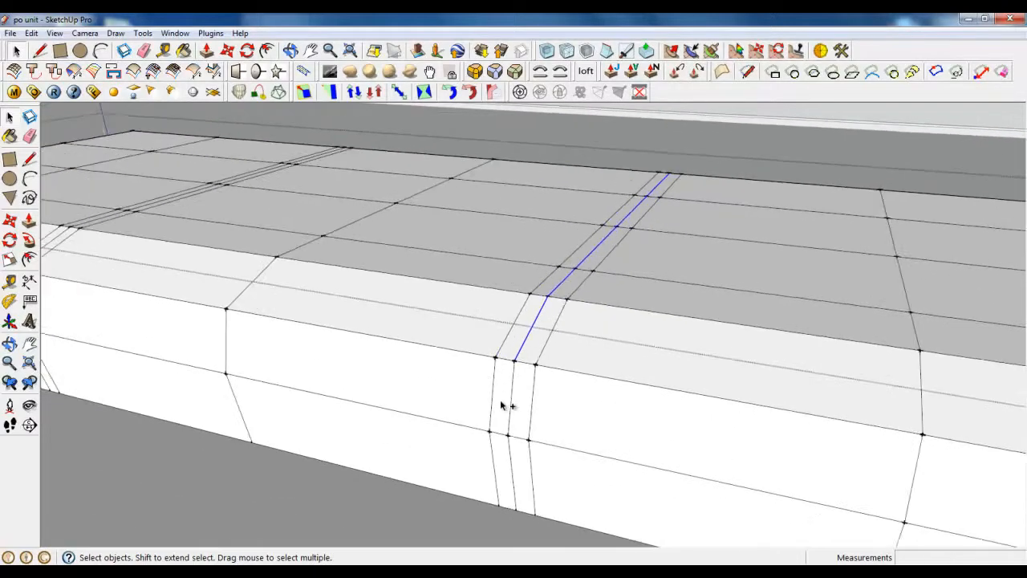
scroll(503, 404, up, 2)
ctrl+click(517, 378)
scroll(526, 350, down, 2)
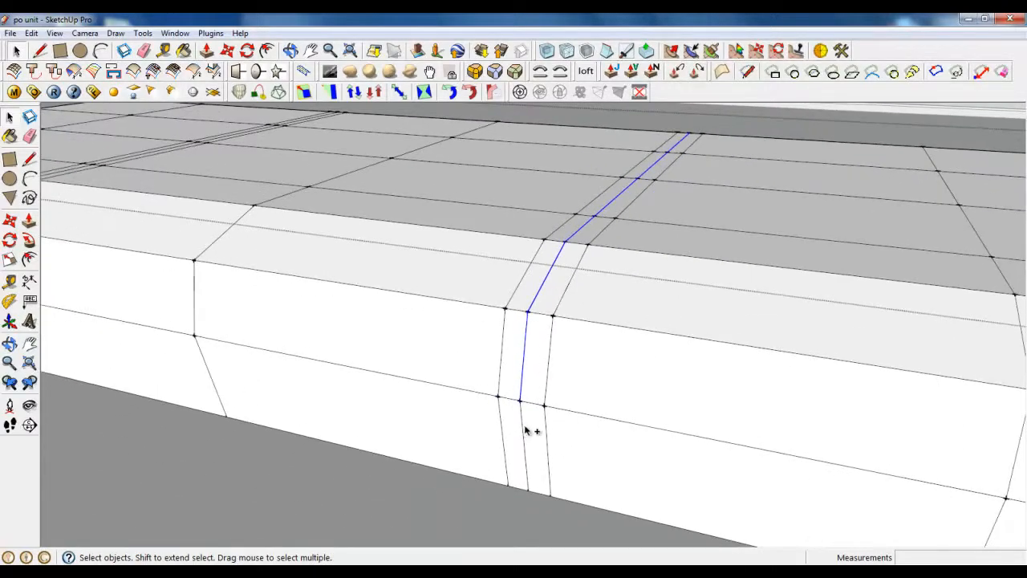
ctrl+click(526, 431)
scroll(733, 466, down, 3)
scroll(250, 365, up, 2)
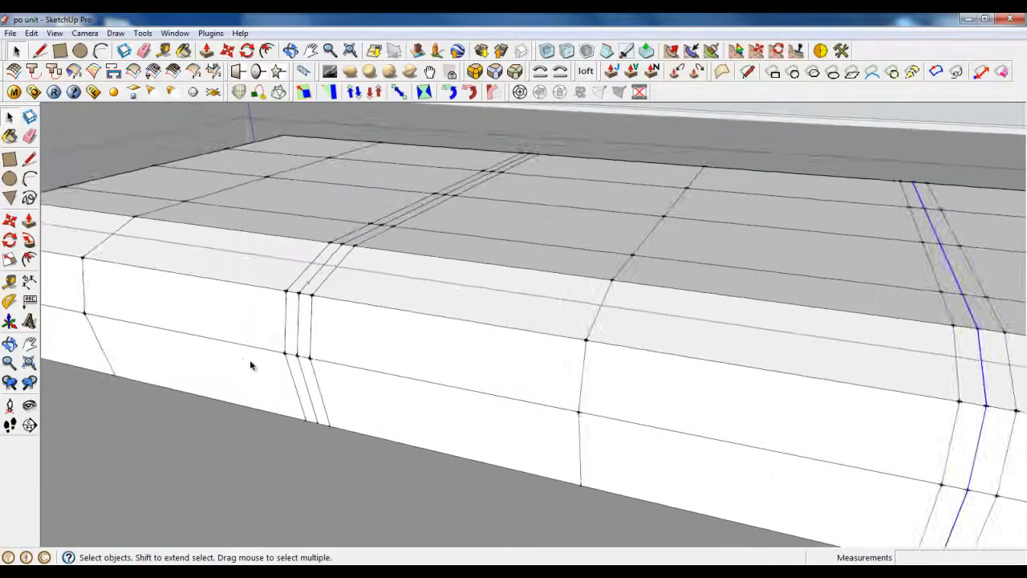
scroll(250, 365, up, 2)
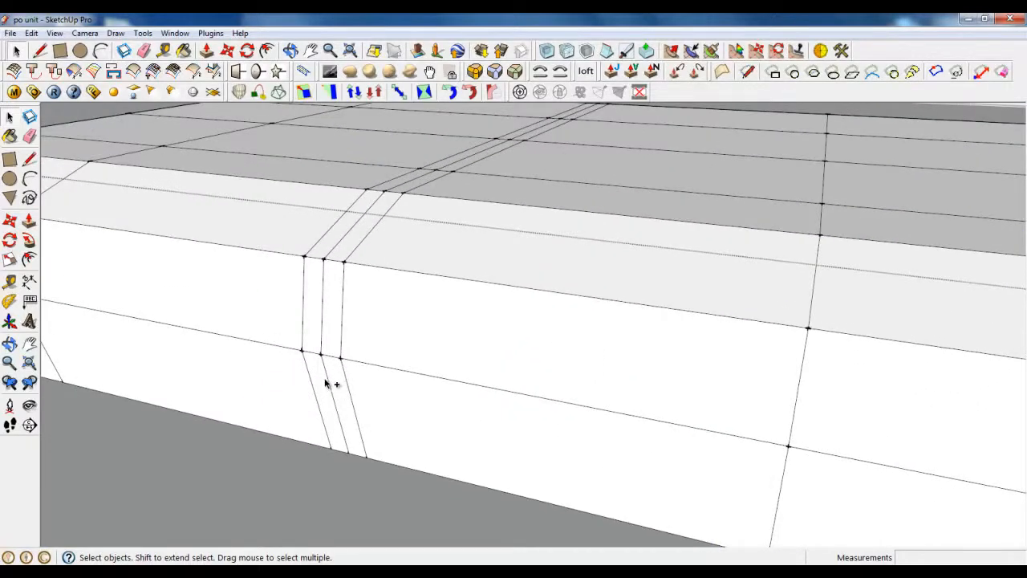
ctrl+click(322, 317)
ctrl+click(354, 229)
ctrl+click(413, 181)
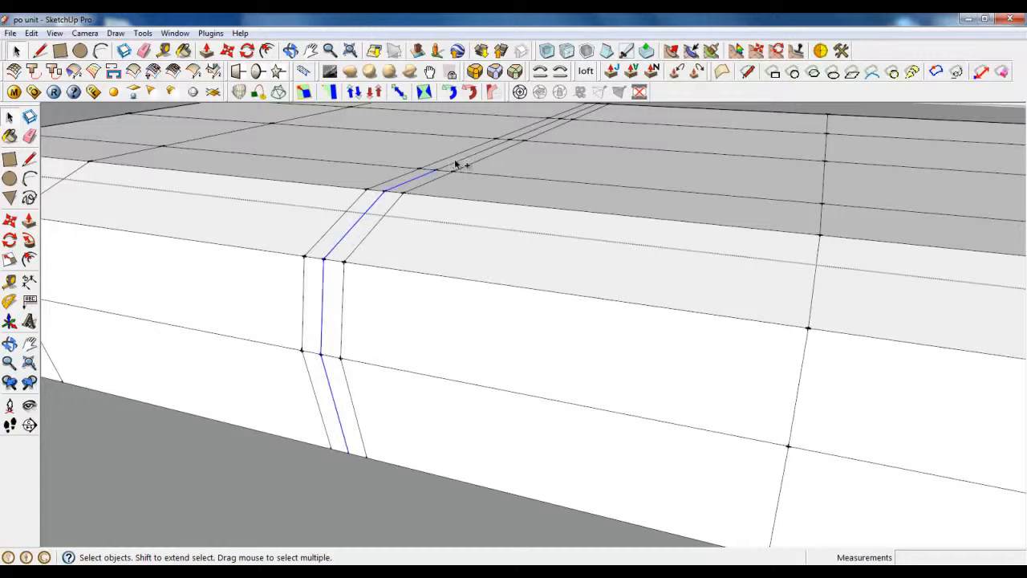
ctrl+click(462, 164)
scroll(465, 321, down, 3)
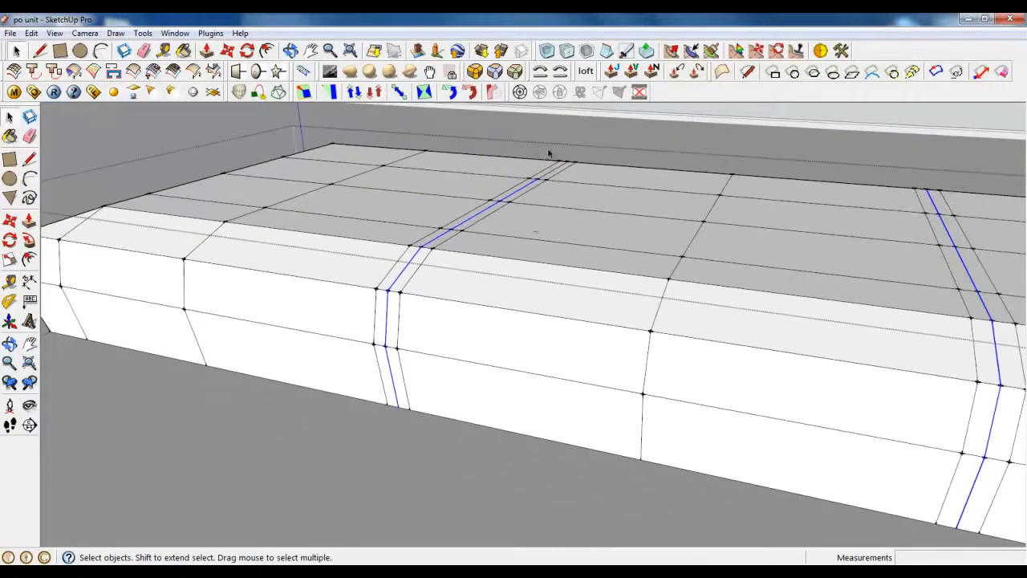
scroll(548, 153, up, 8)
scroll(505, 288, down, 3)
scroll(482, 305, down, 5)
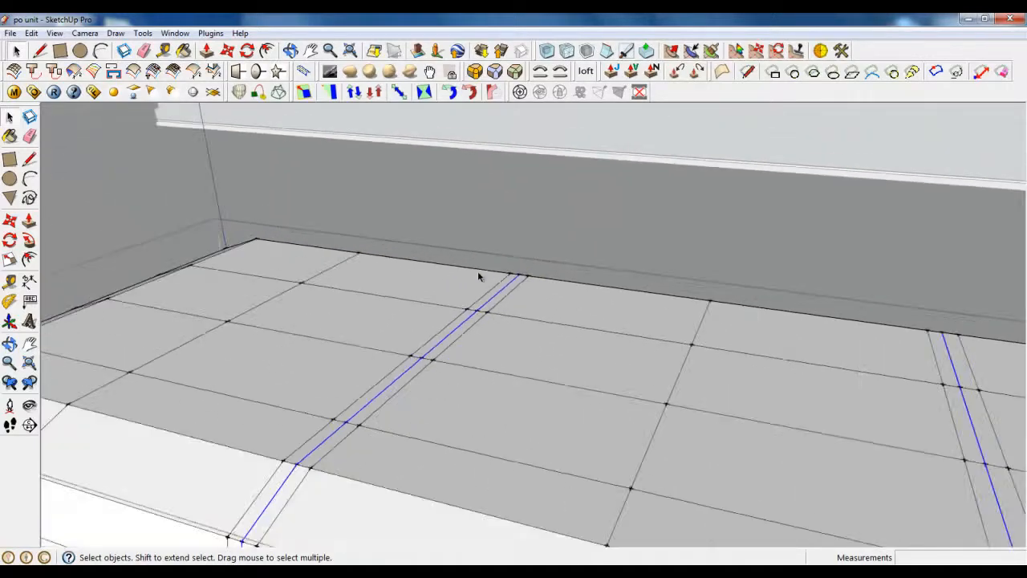
Step: Move the selected seam strip to reposition its edge
key(m)
scroll(341, 456, up, 3)
scroll(346, 381, down, 1)
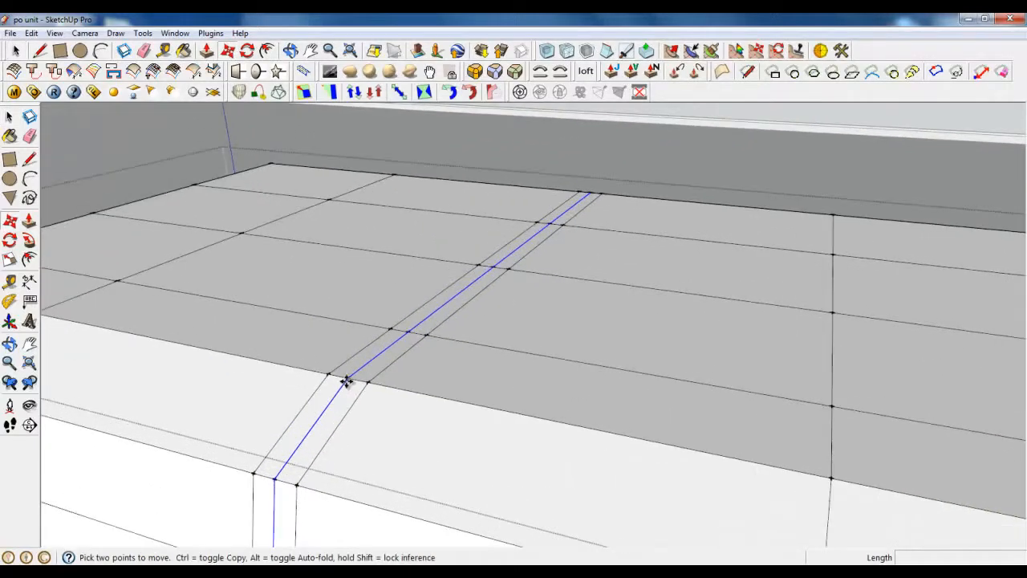
click(346, 367)
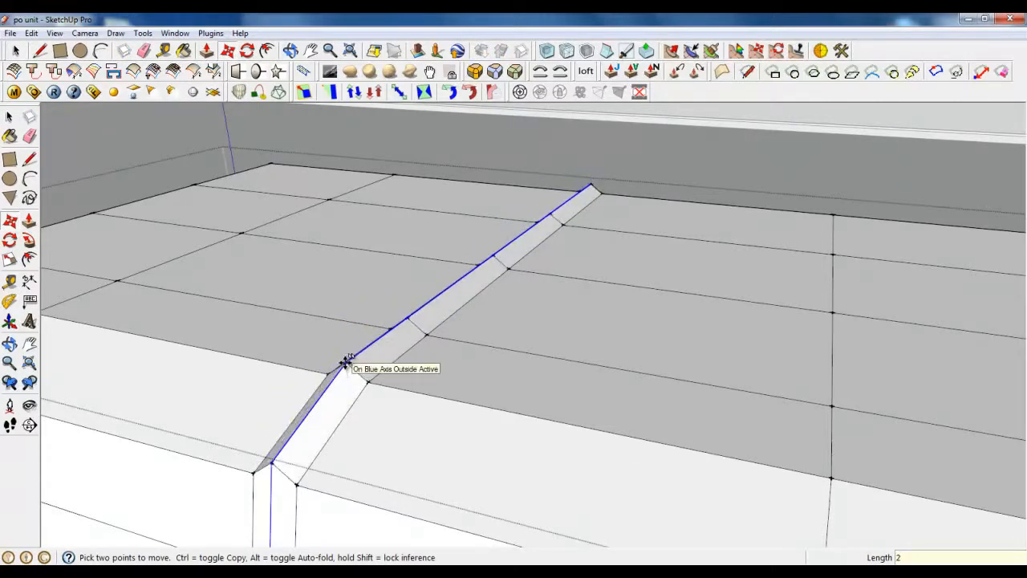
click(347, 365)
middle_drag(356, 282, 224, 335)
Step: Select the next seam strip's edges, including the right strip's lower middle edge
key(space)
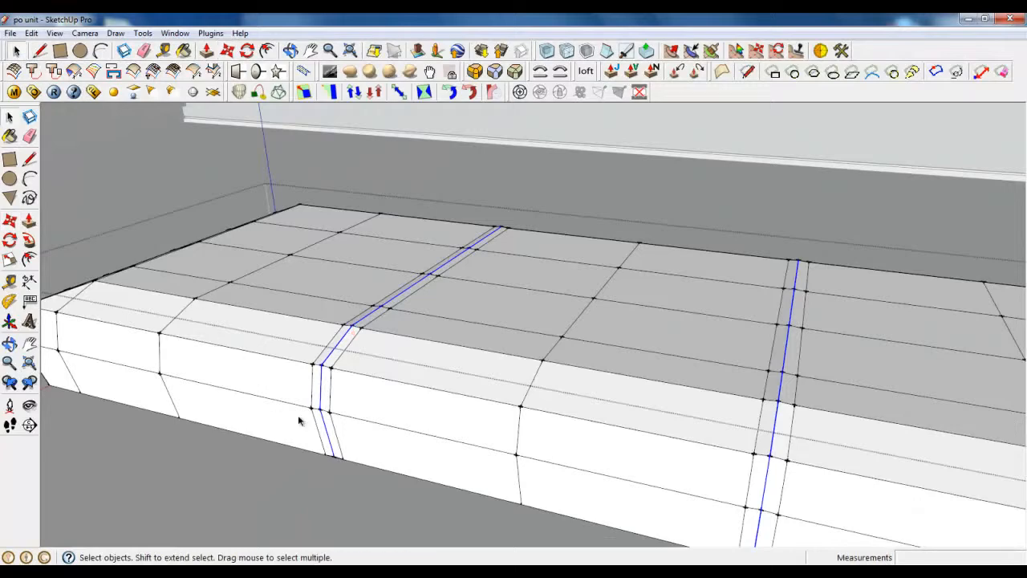
click(327, 444)
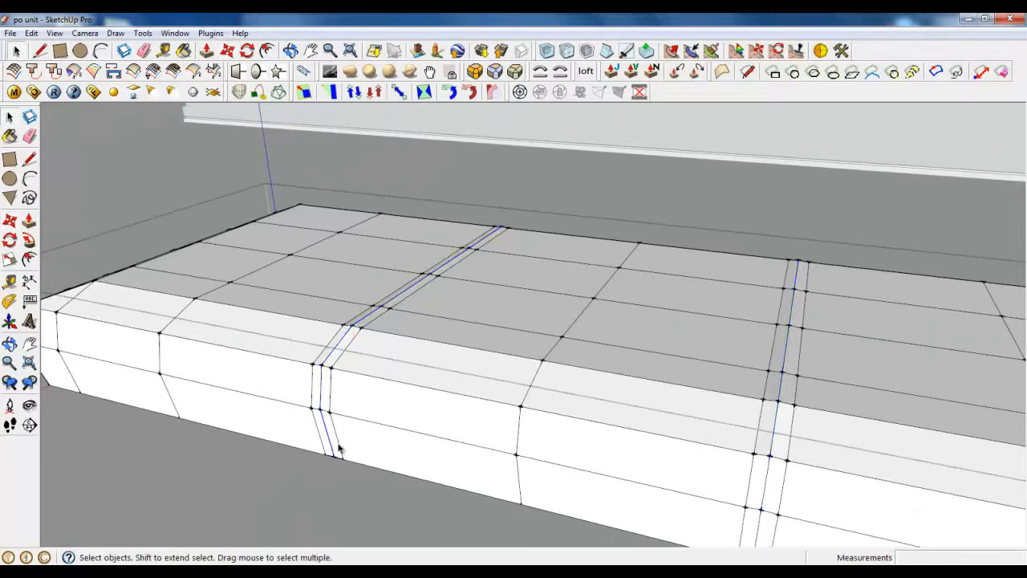
ctrl+click(760, 530)
middle_drag(512, 506, 417, 447)
scroll(427, 353, up, 4)
mouse_move(421, 311)
middle_down()
mouse_move(344, 297)
mouse_move(442, 249)
mouse_move(360, 232)
mouse_move(424, 228)
mouse_move(470, 320)
mouse_move(417, 297)
middle_up()
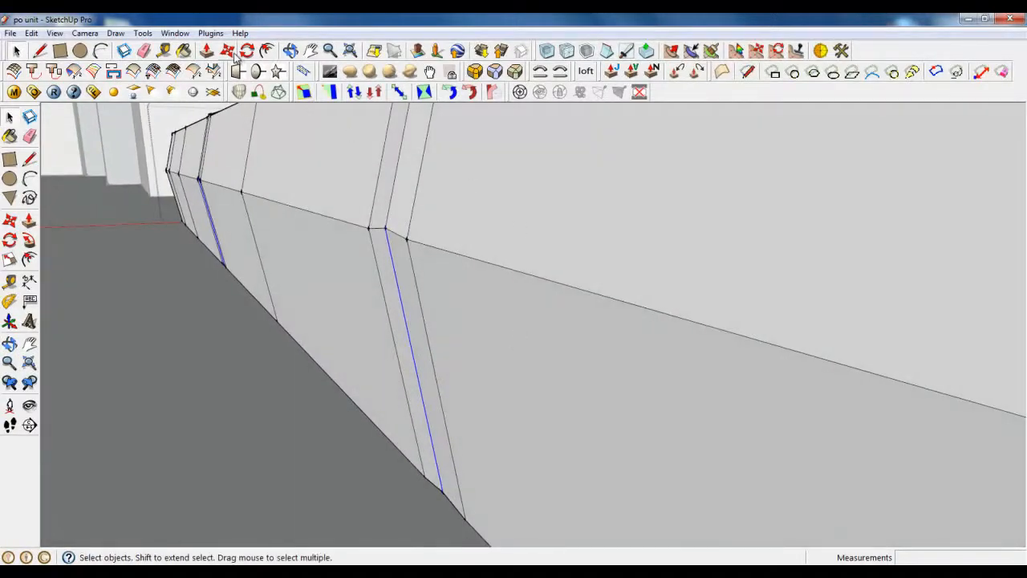
Step: Move one seam edge 2 mm and the next seam edges 1 mm to narrow the grooves
key(m)
click(399, 287)
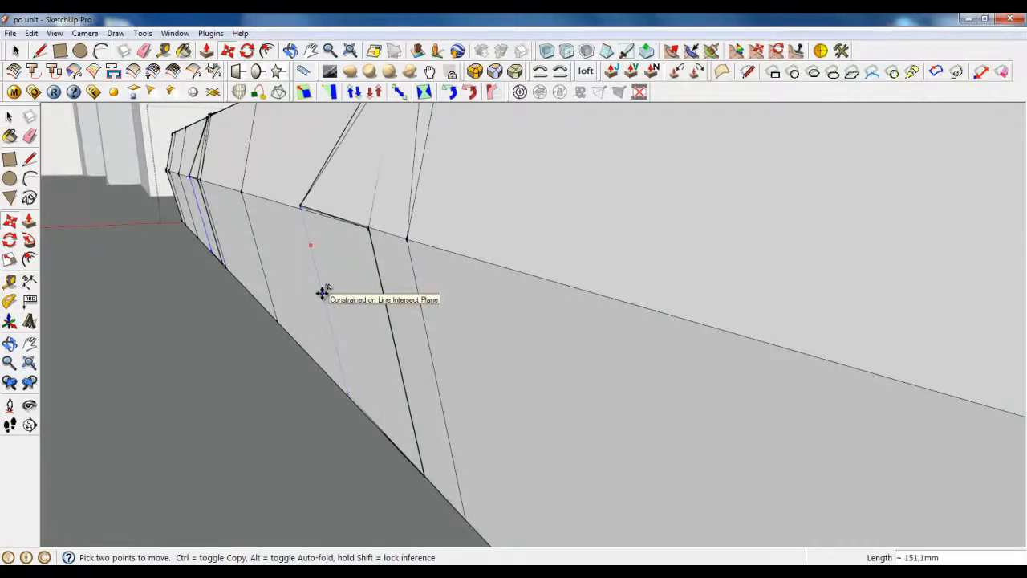
text(2)
key(Return)
click(299, 307)
middle_drag(189, 411, 279, 402)
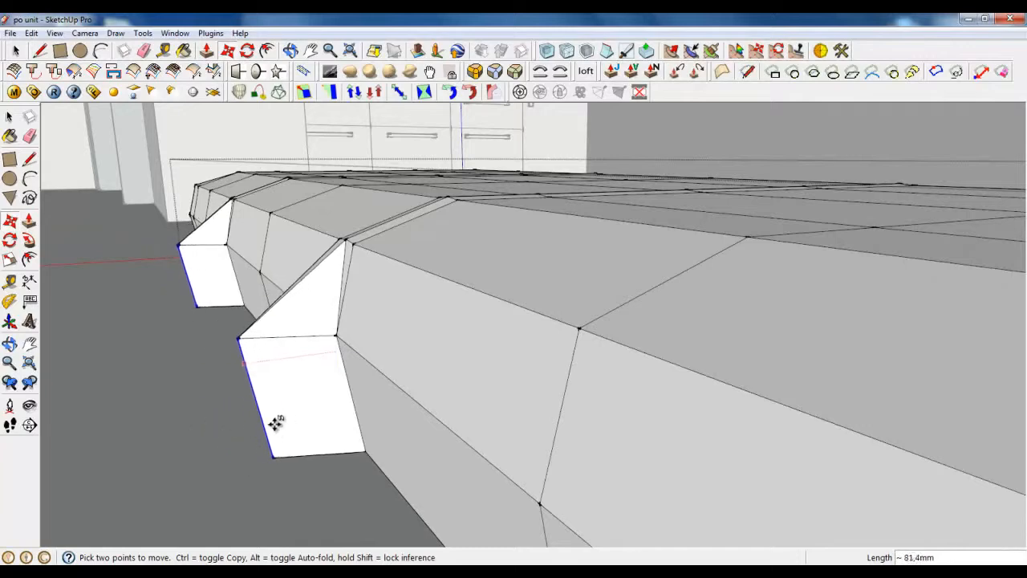
text(1)
key(Return)
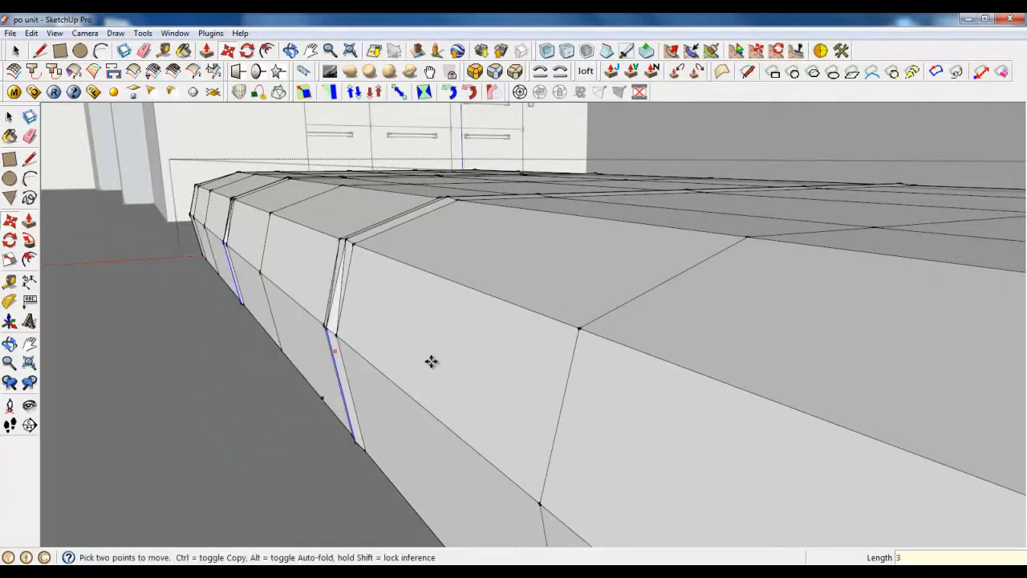
middle_drag(431, 361, 200, 190)
key(space)
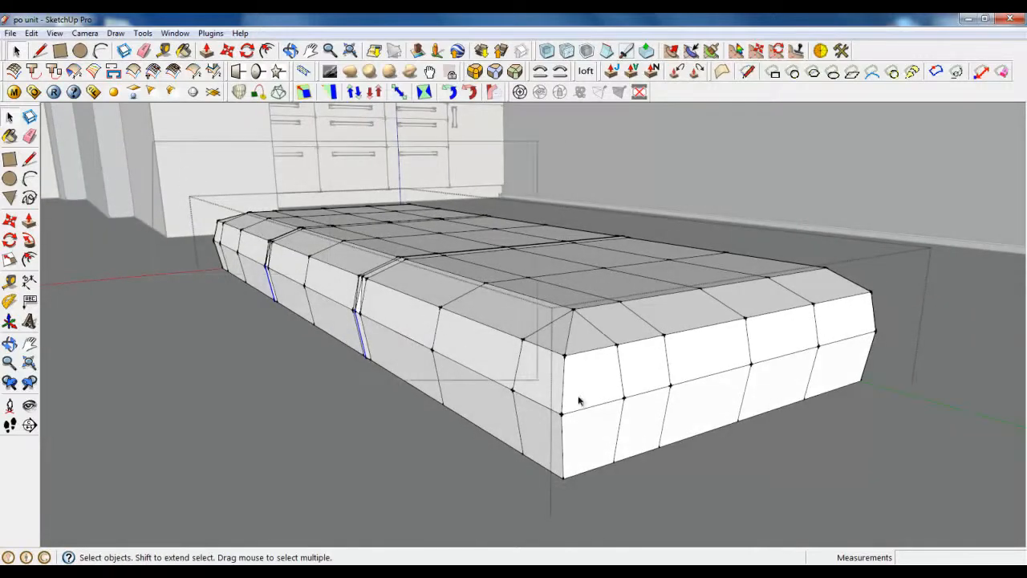
Step: Select the whole sofa base box and subdivide its faces
triple_click(619, 361)
middle_drag(618, 360, 580, 347)
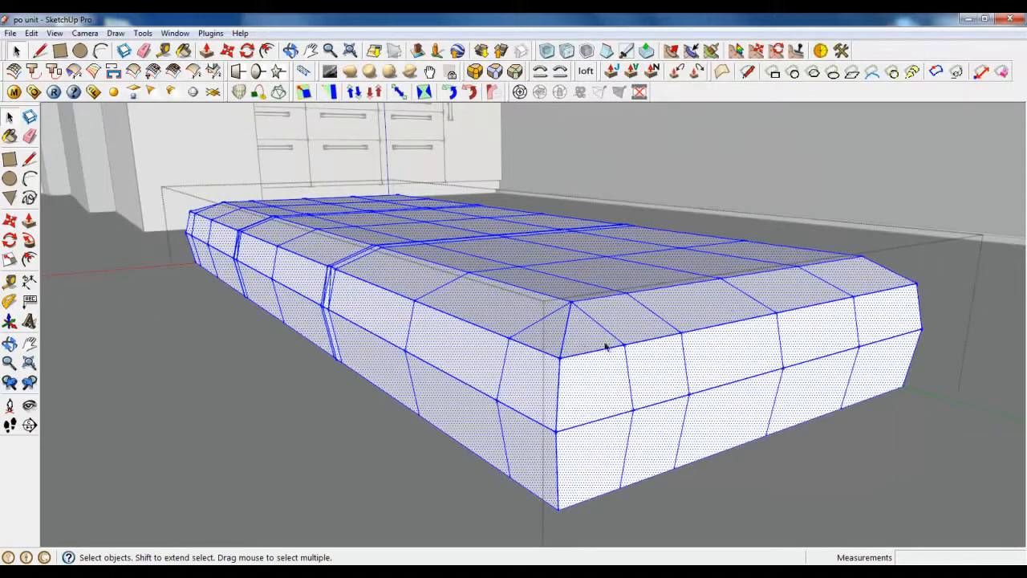
click(568, 52)
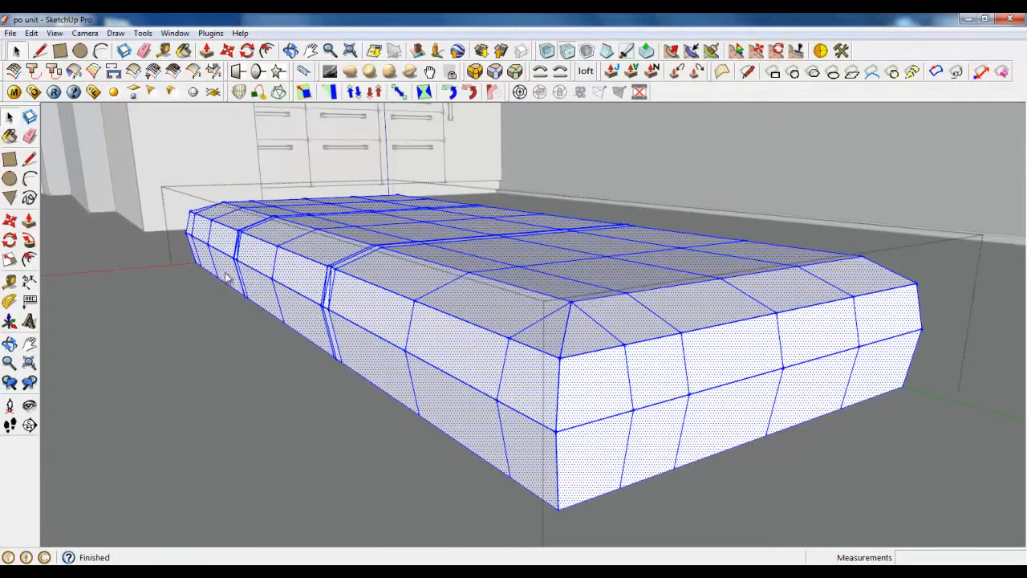
click(491, 478)
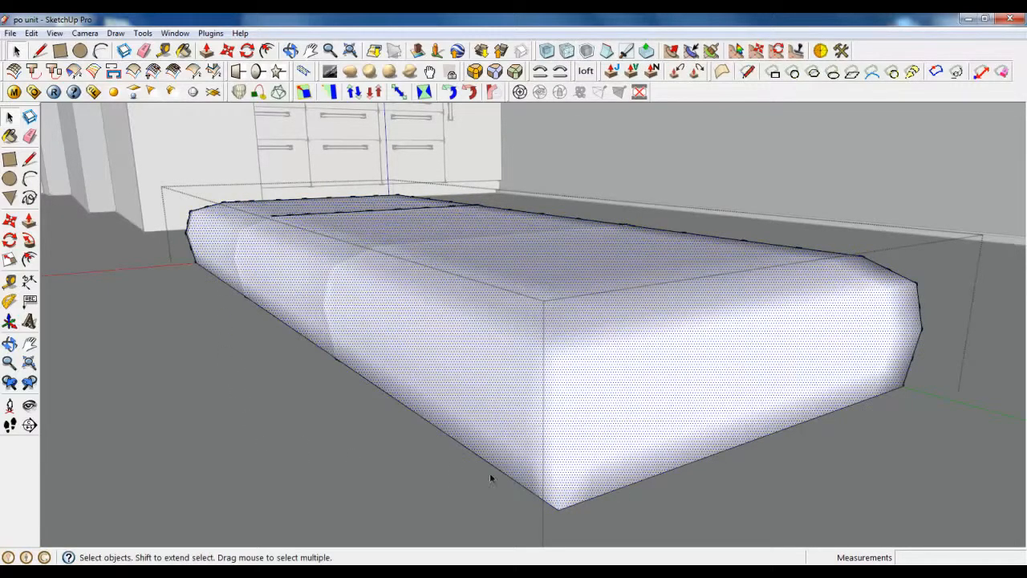
Step: Select the connected mesh and set its Soften/Smooth Edges angle to 0.0 degrees
right_click(369, 295)
click(368, 264)
triple_click(369, 264)
scroll(435, 305, up, 1)
right_click(512, 308)
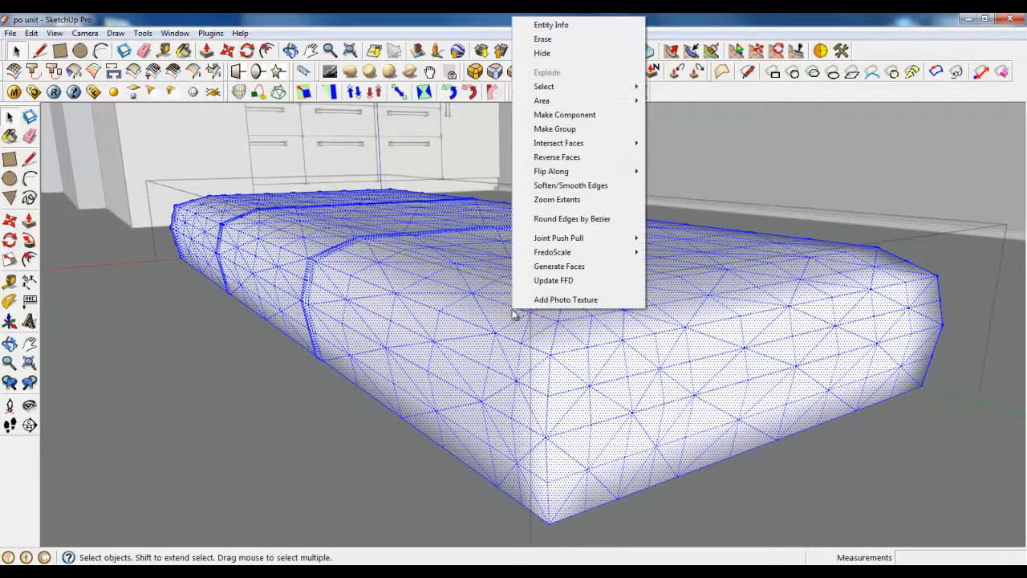
click(559, 185)
mouse_move(49, 202)
mouse_down()
mouse_move(67, 203)
mouse_move(46, 206)
mouse_up()
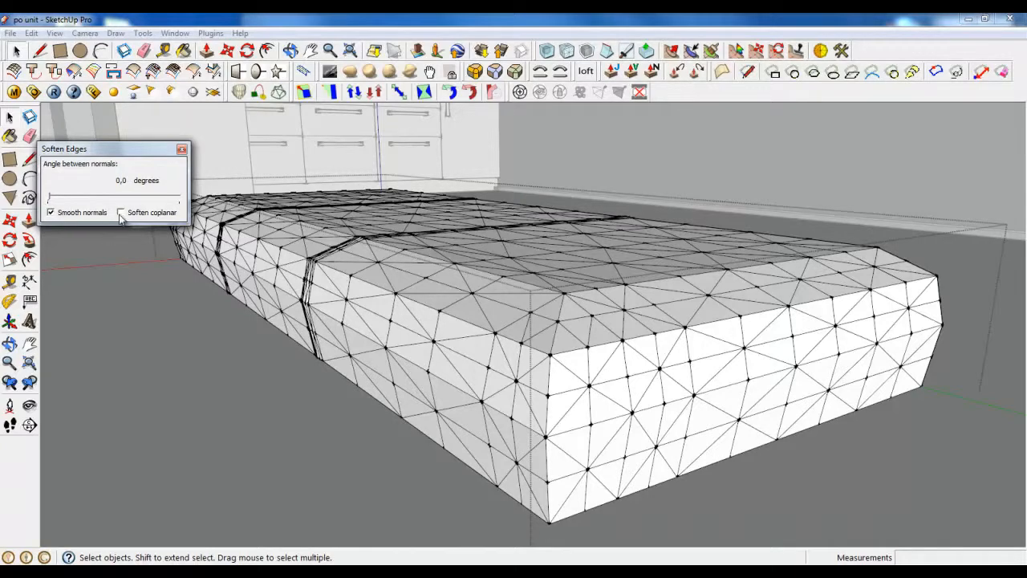
click(181, 149)
middle_drag(573, 426, 652, 439)
scroll(652, 439, down, 2)
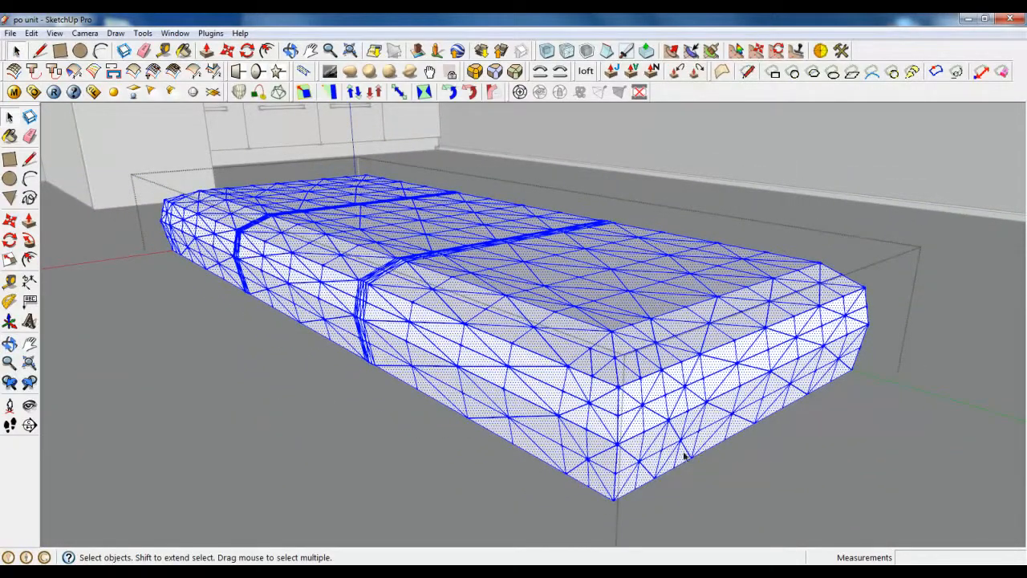
scroll(558, 406, up, 2)
middle_drag(559, 406, 543, 156)
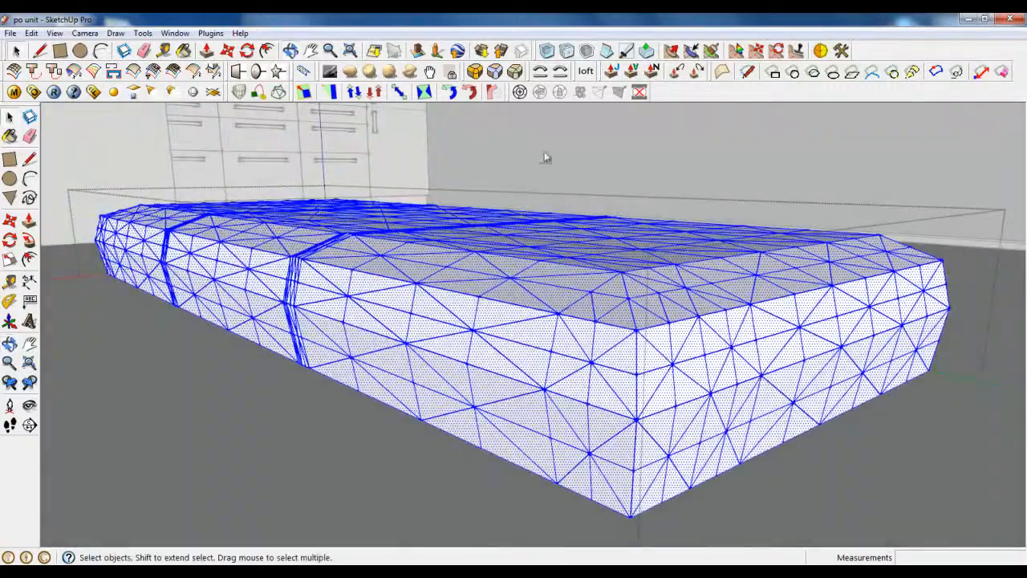
click(550, 53)
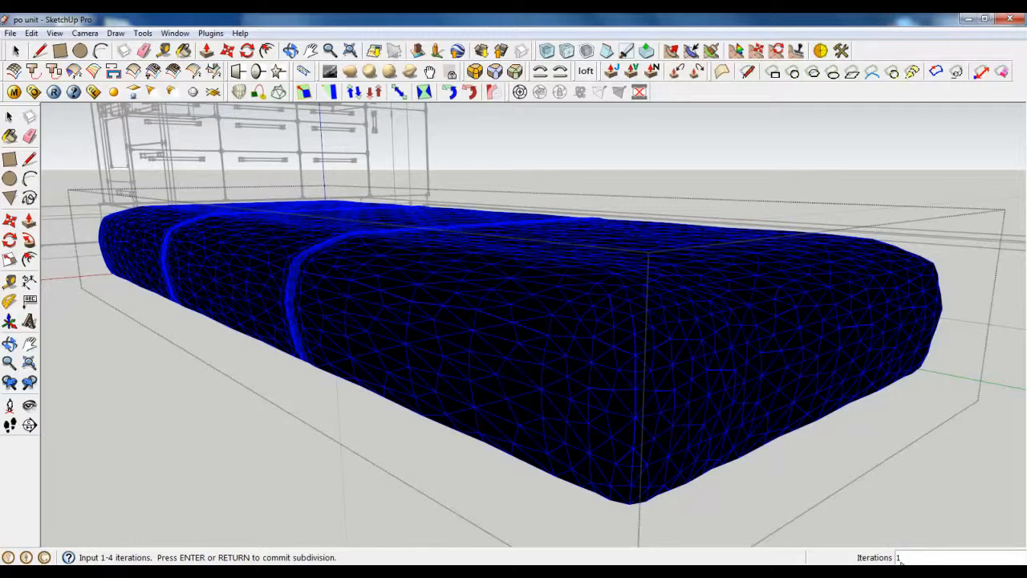
key(Return)
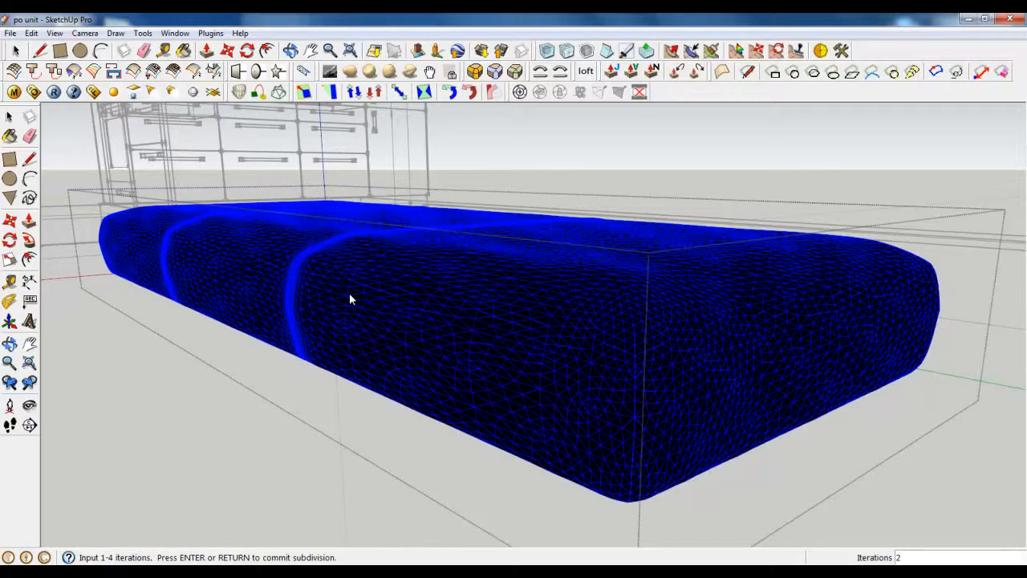
key(Escape)
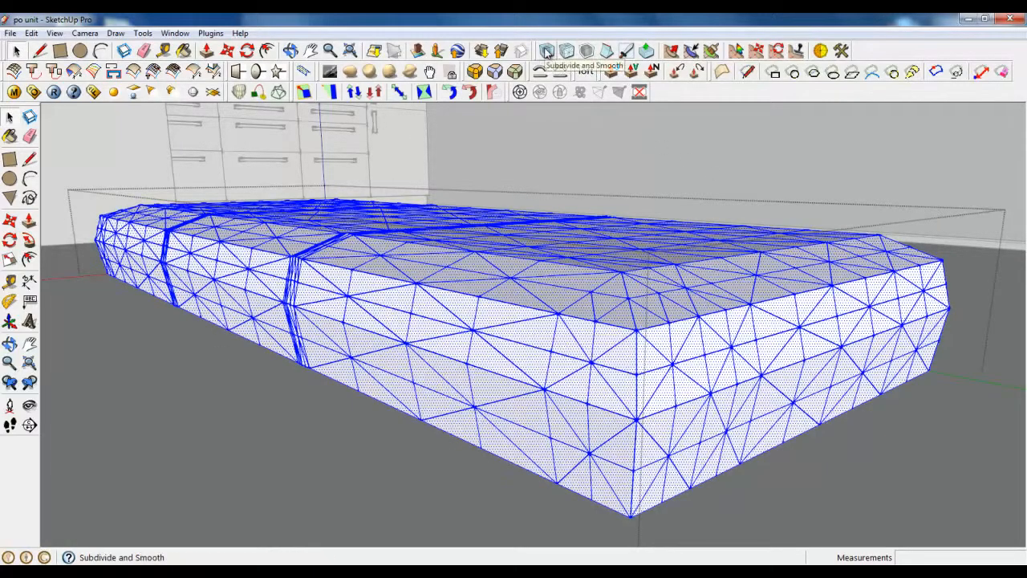
Step: Orbit to a top-down view of the sofa mesh and close its group
middle_drag(581, 213, 457, 343)
scroll(559, 313, down, 5)
middle_drag(523, 321, 790, 345)
scroll(653, 268, up, 6)
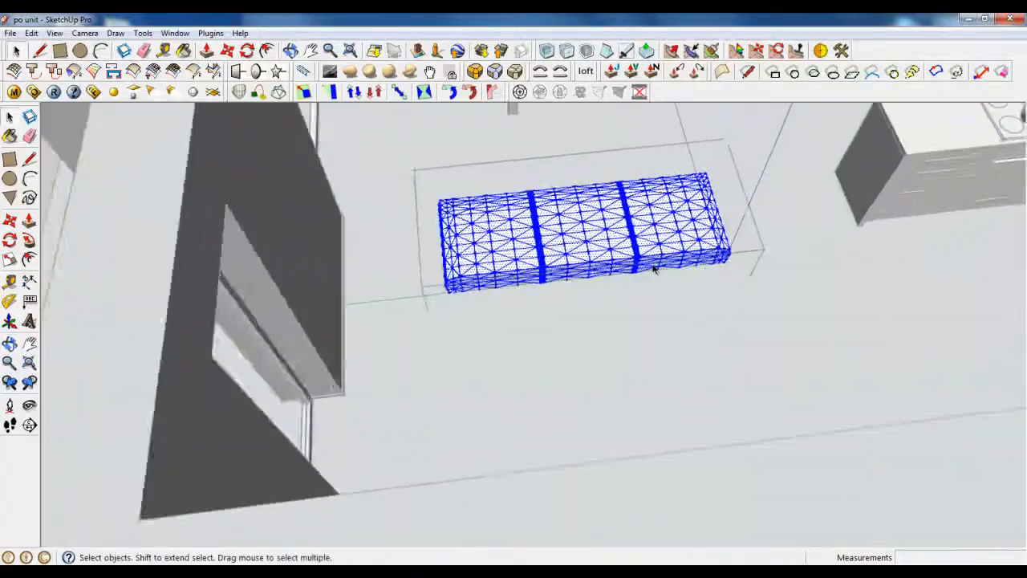
middle_drag(653, 268, 566, 273)
click(60, 51)
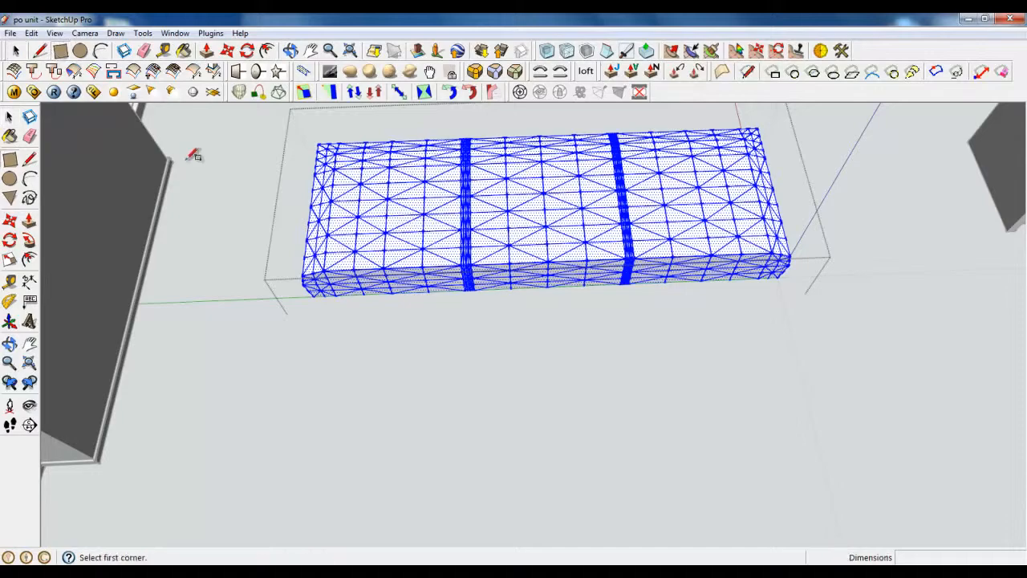
scroll(406, 283, up, 3)
right_click(343, 331)
click(354, 348)
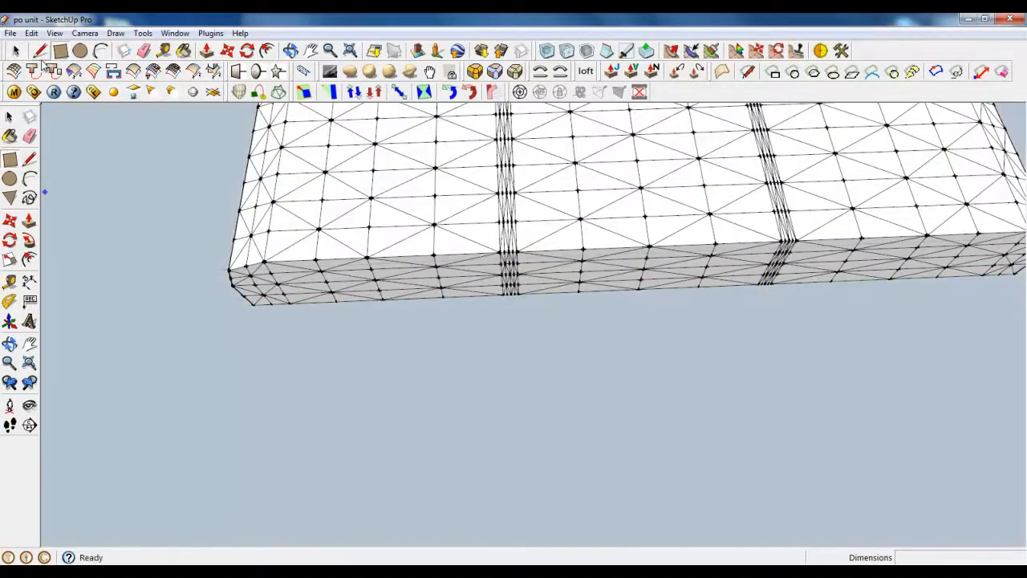
Step: Draw a thin rectangle on the floor along the mesh's front edge and group it
click(351, 296)
scroll(241, 337, down, 5)
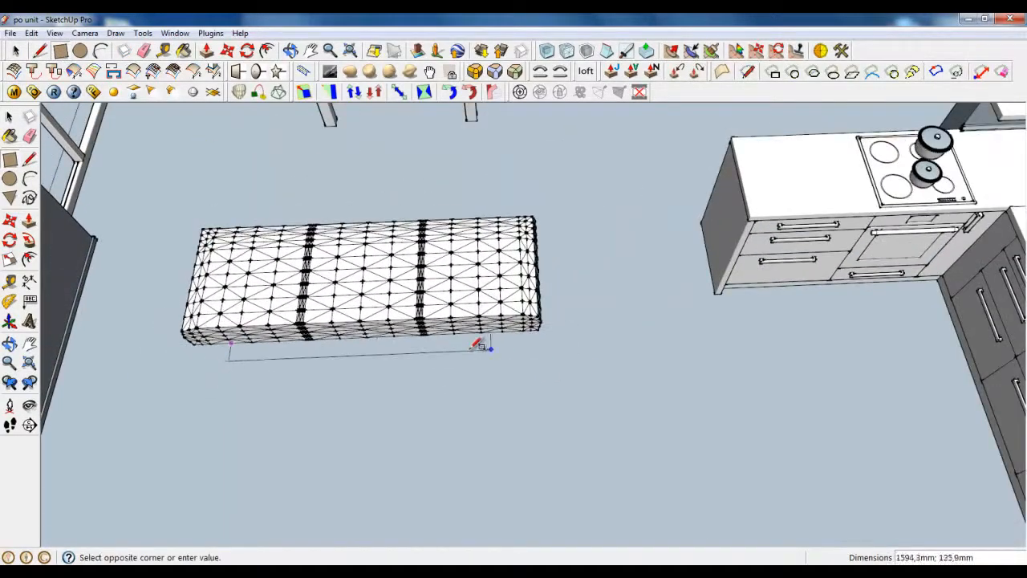
scroll(516, 351, up, 5)
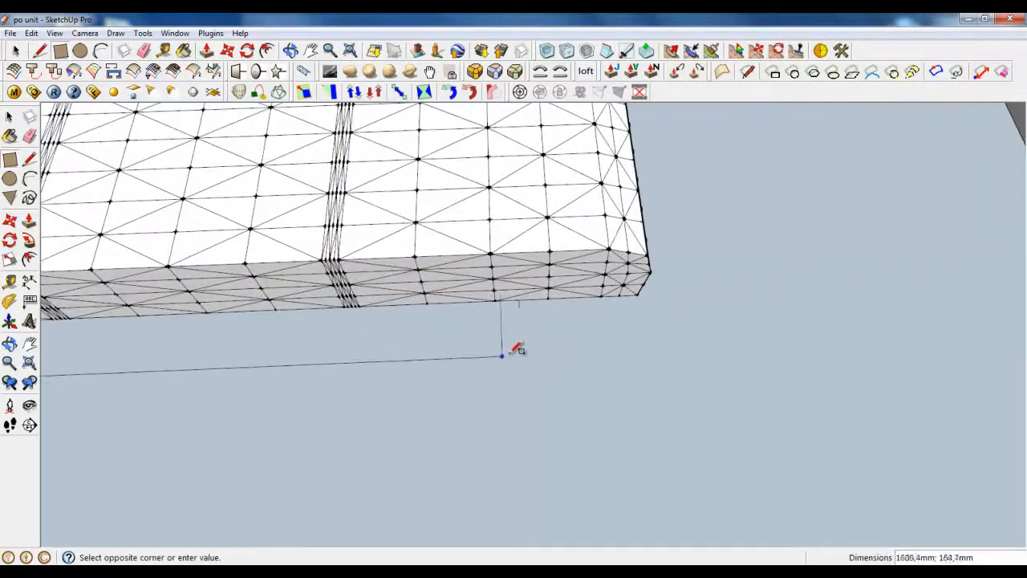
click(551, 349)
key(space)
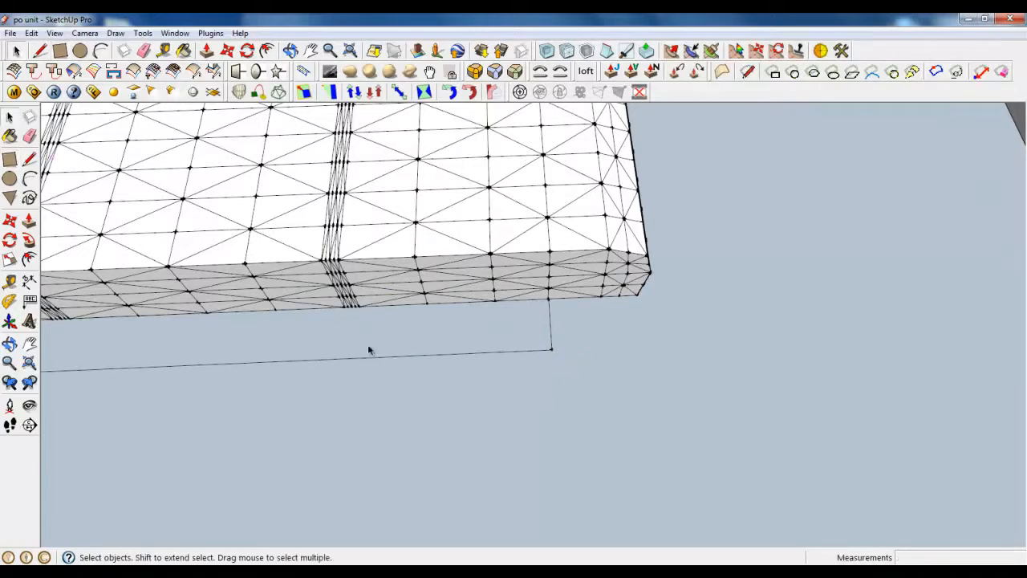
double_click(369, 348)
right_click(369, 348)
click(412, 166)
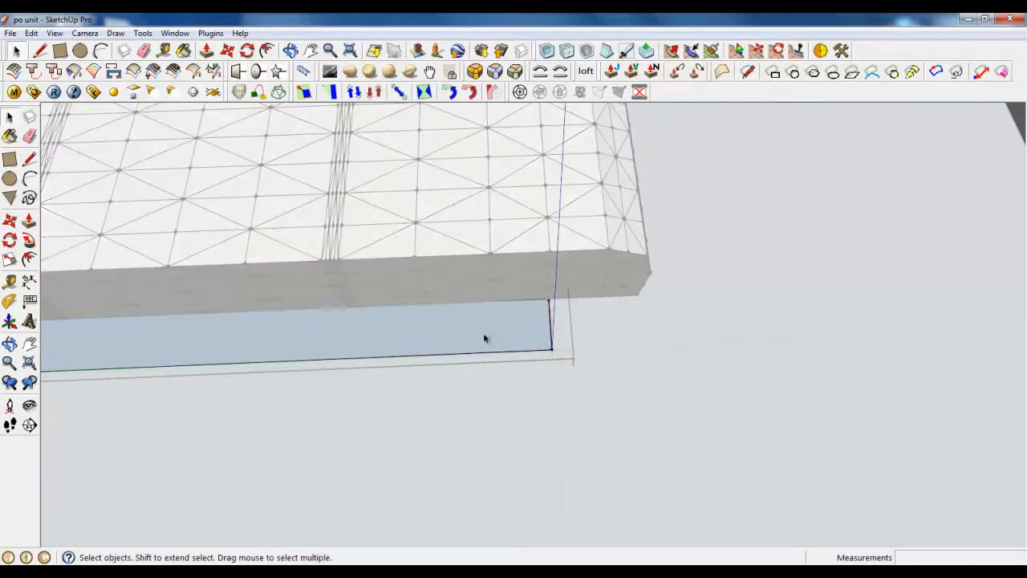
Step: Push/pull the floor rectangle up 450 mm into a tall slab
middle_drag(483, 339, 301, 345)
scroll(301, 345, up, 3)
key(p)
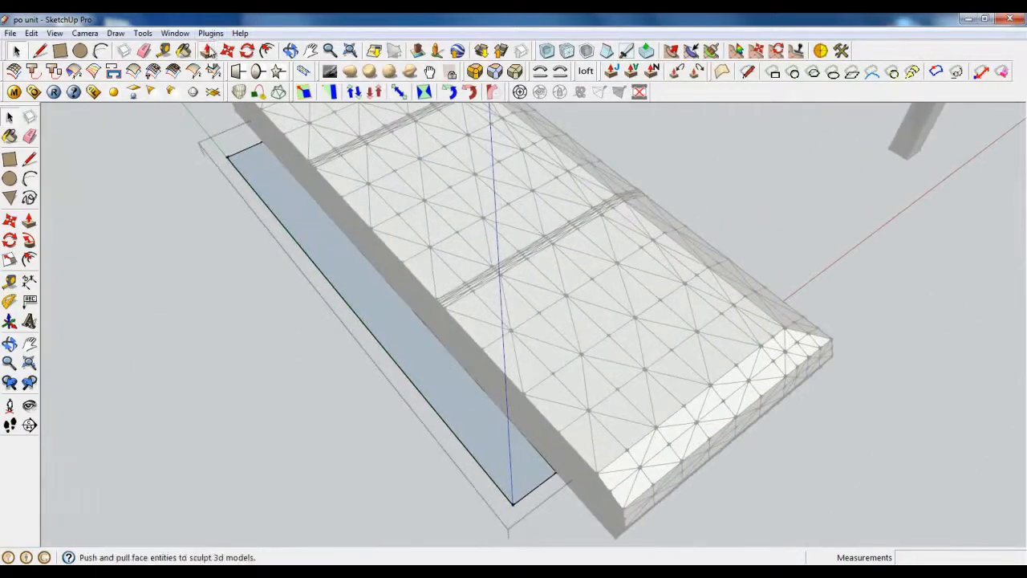
click(355, 281)
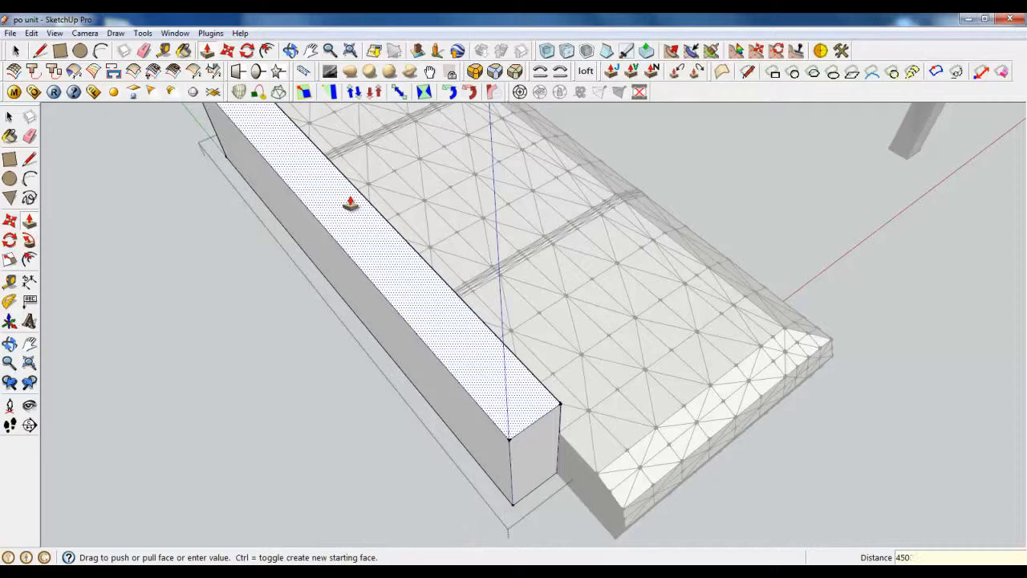
key(Return)
Step: Orbit around the new 450 mm block to face its white panel
scroll(467, 367, down, 4)
middle_drag(468, 366, 618, 367)
scroll(521, 365, down, 3)
middle_drag(520, 365, 486, 419)
scroll(485, 414, up, 3)
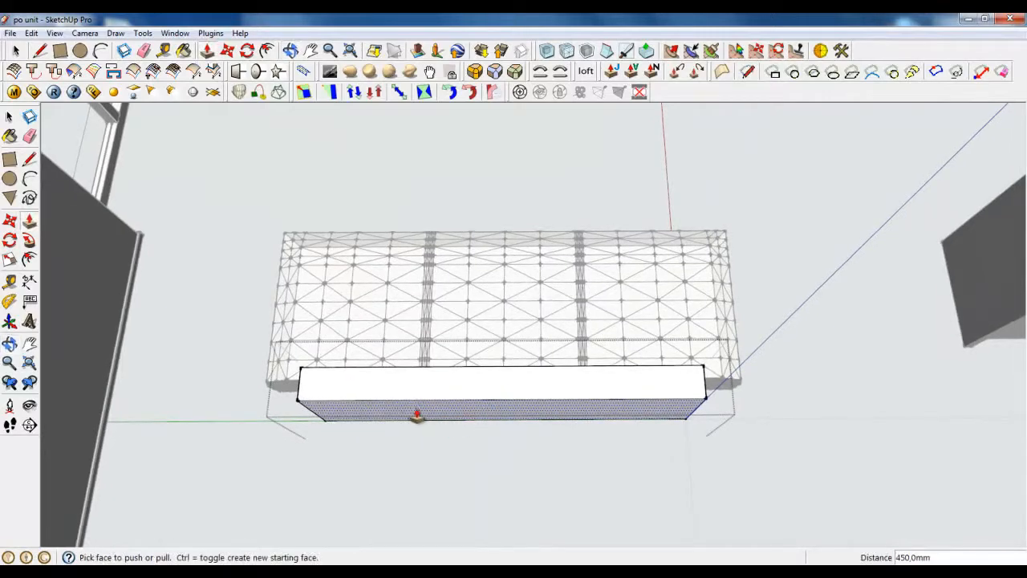
scroll(430, 414, up, 5)
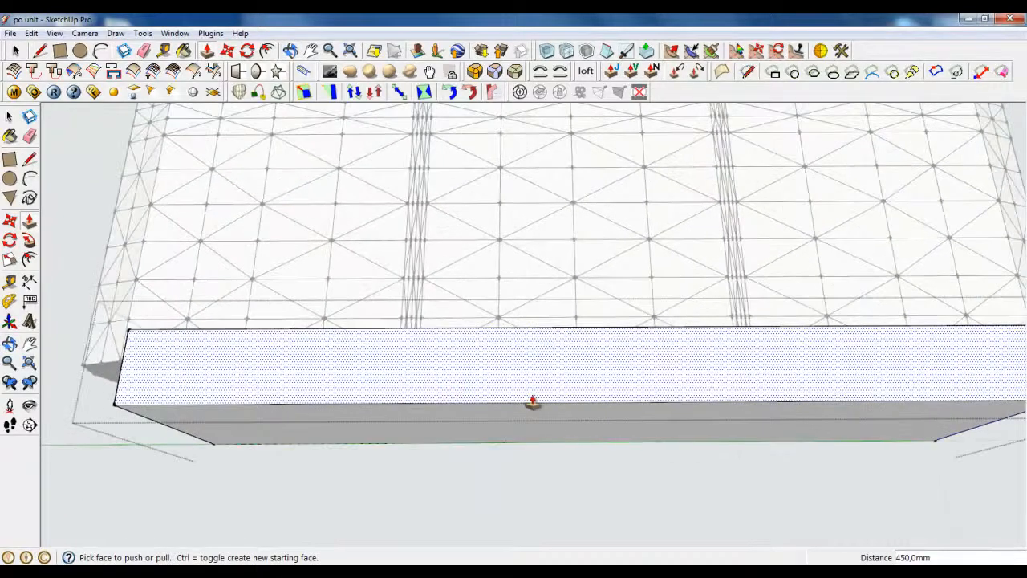
scroll(277, 424, down, 5)
scroll(188, 352, up, 3)
key(r)
scroll(438, 369, up, 3)
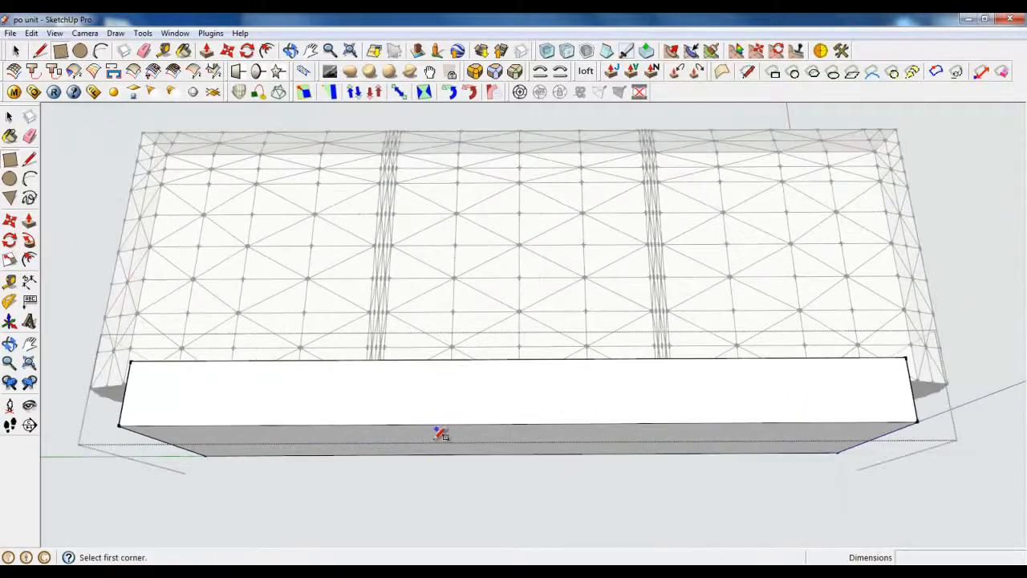
middle_drag(438, 369, 534, 341)
scroll(484, 362, down, 6)
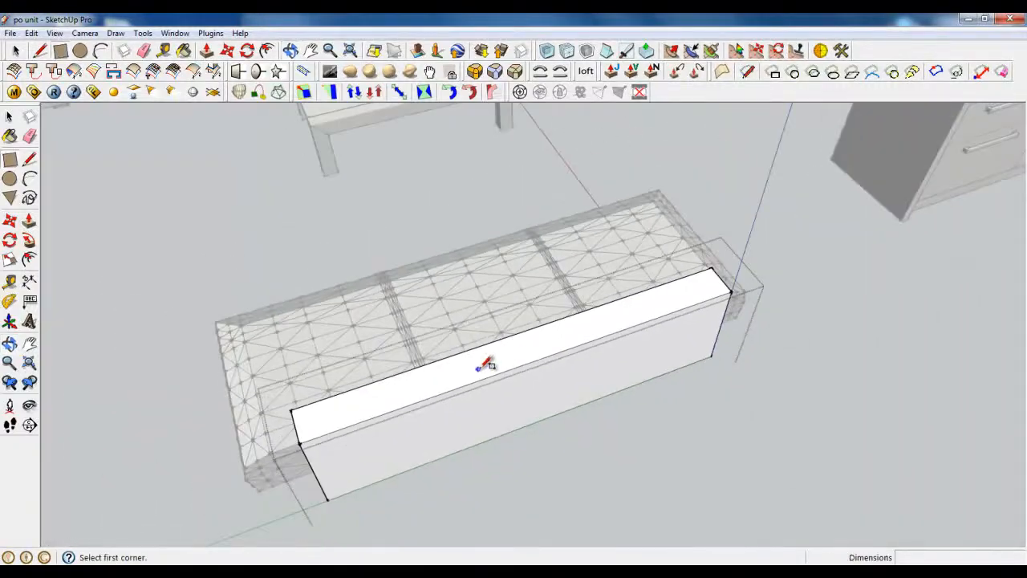
scroll(456, 317, up, 5)
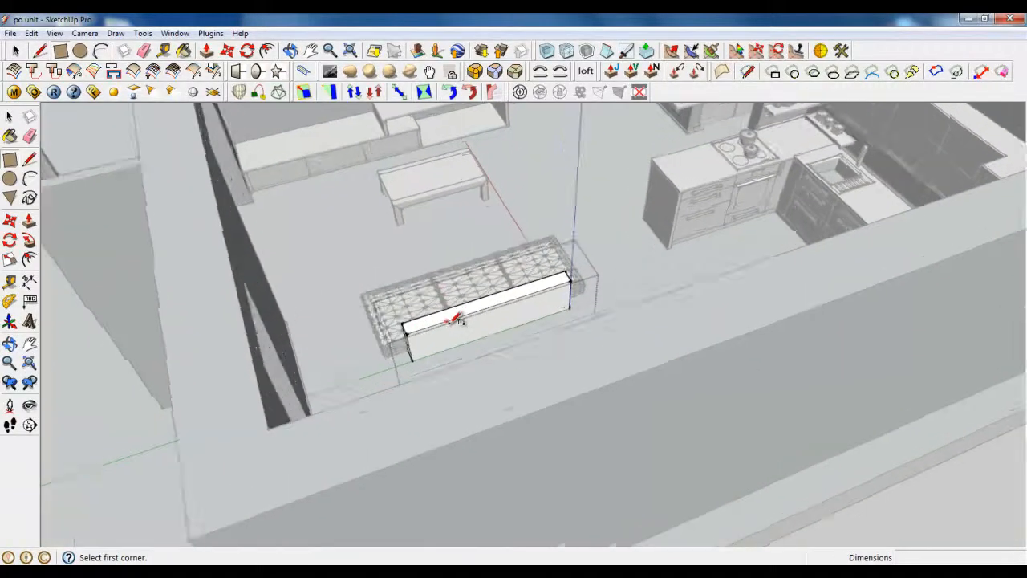
middle_drag(449, 313, 441, 344)
drag(475, 219, 365, 265)
key(r)
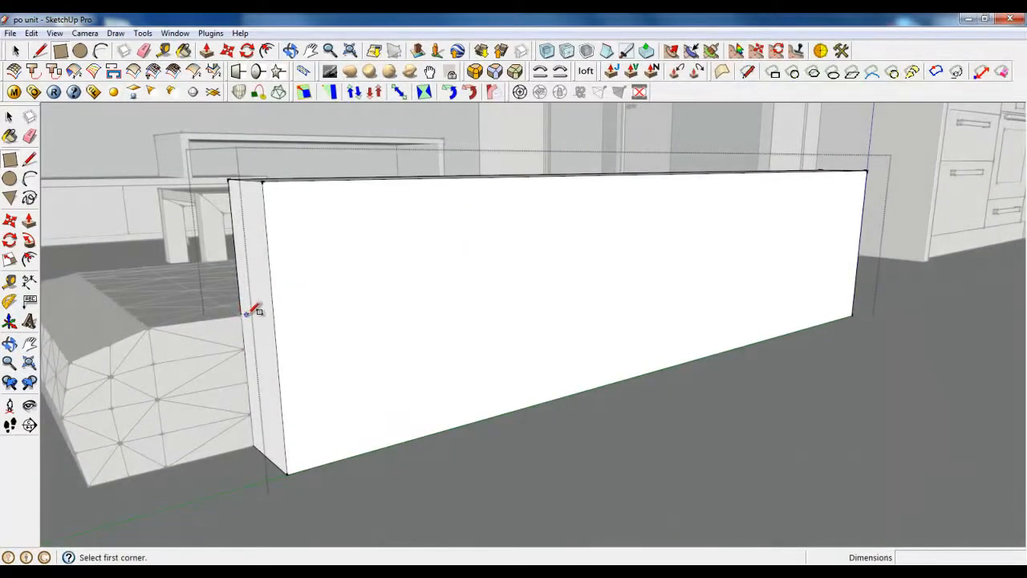
Step: Exit the current group and hide the terrain group
click(16, 52)
right_click(106, 189)
click(116, 199)
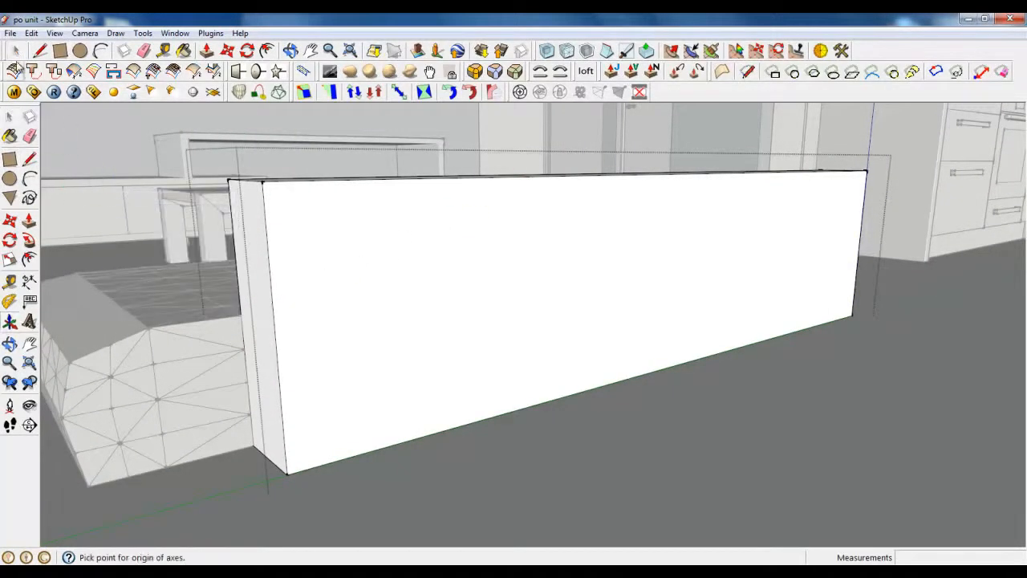
click(15, 54)
right_click(126, 219)
click(135, 228)
right_click(157, 265)
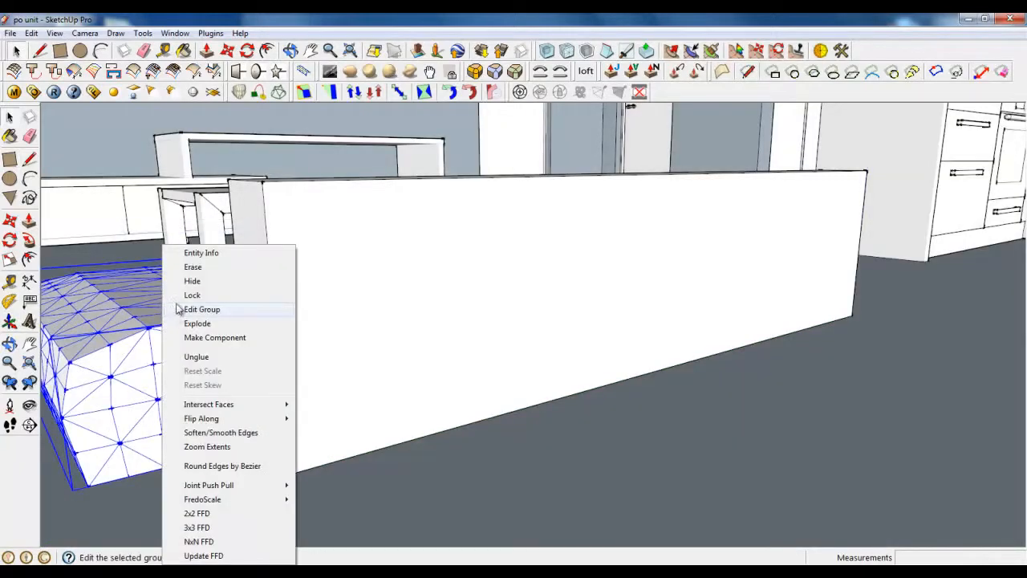
click(183, 281)
Step: Open the panel block group and draw horizontal row divisions across its front face
double_click(317, 322)
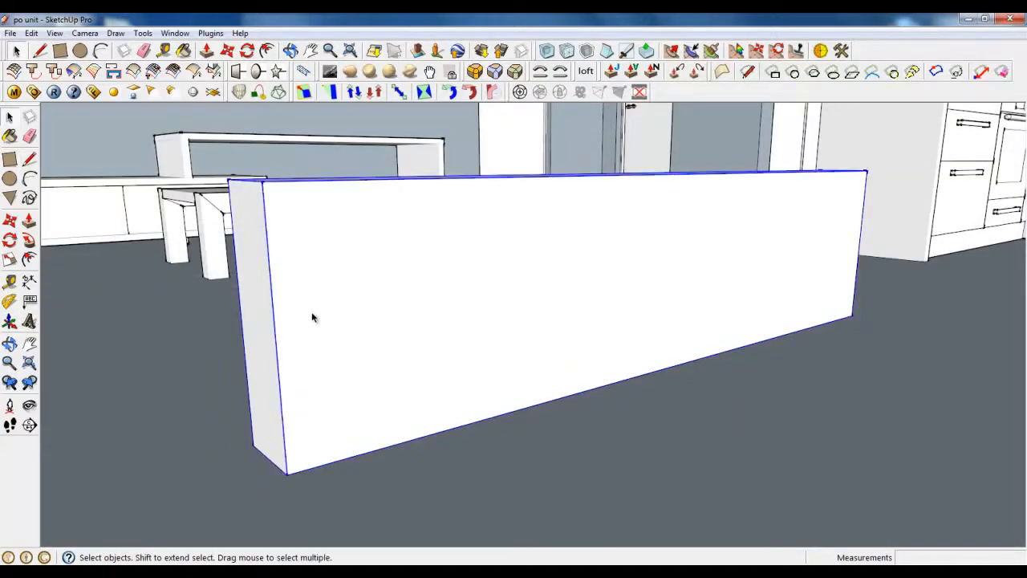
click(60, 50)
click(524, 341)
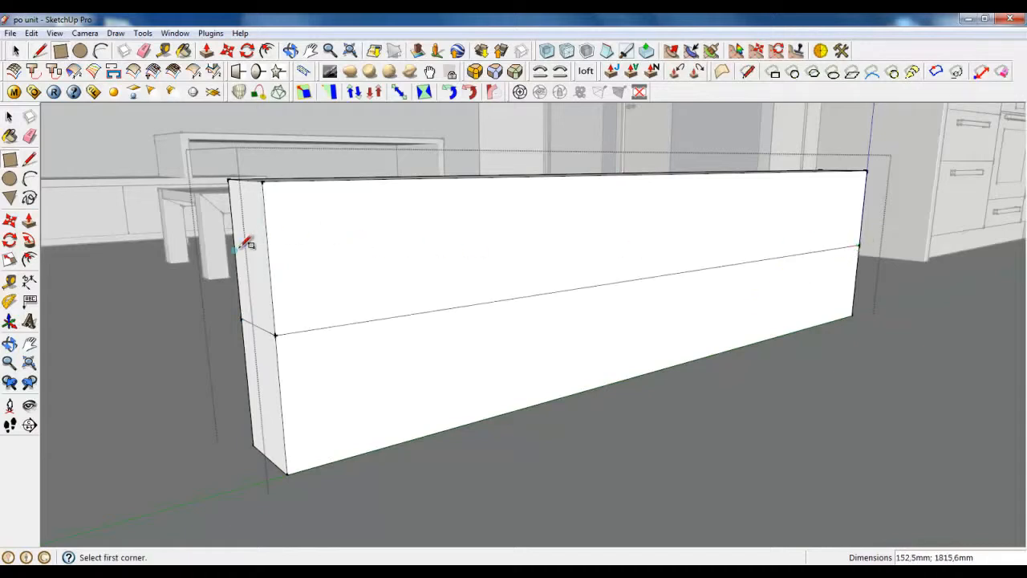
click(439, 278)
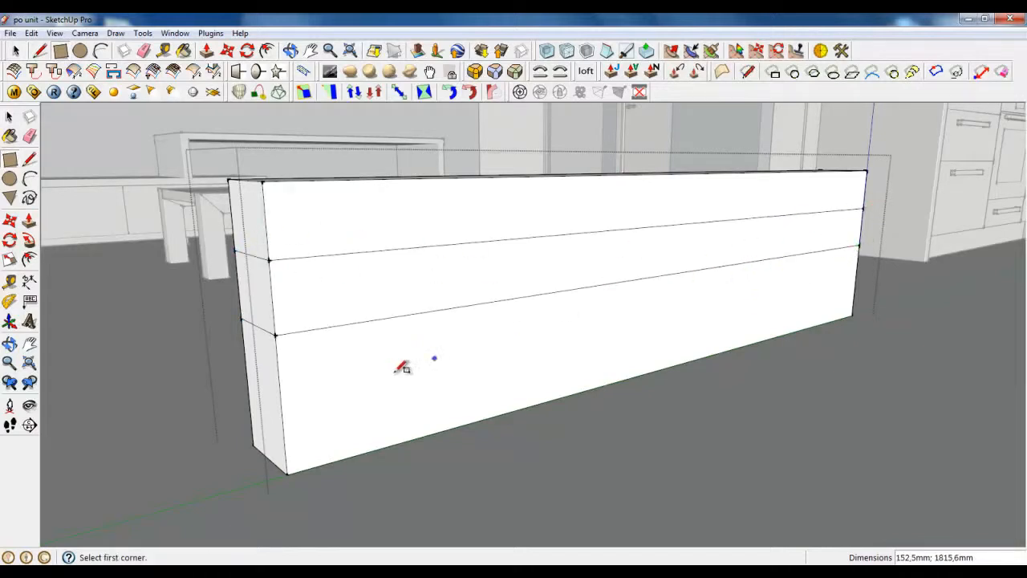
click(257, 382)
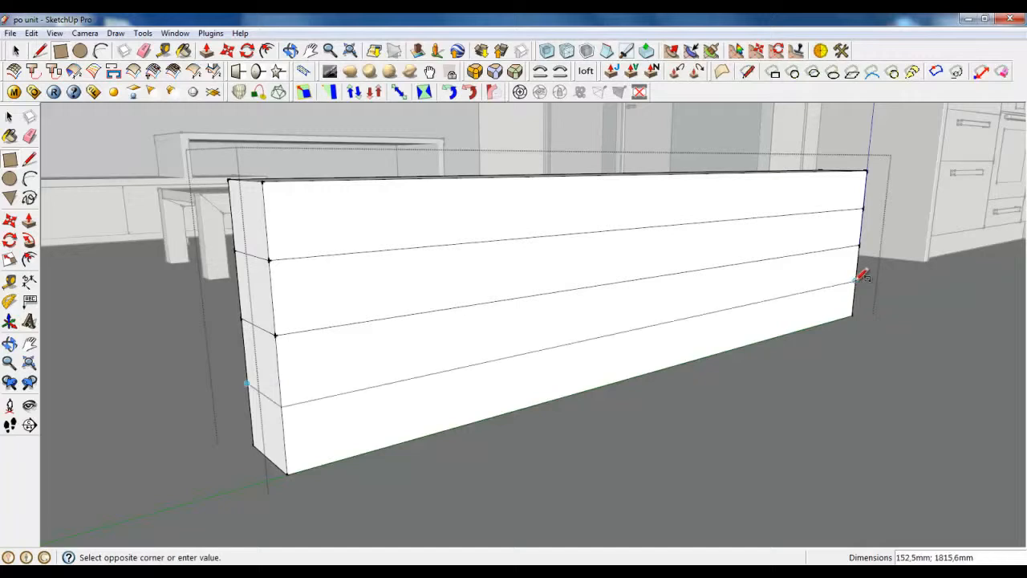
middle_drag(407, 299, 492, 287)
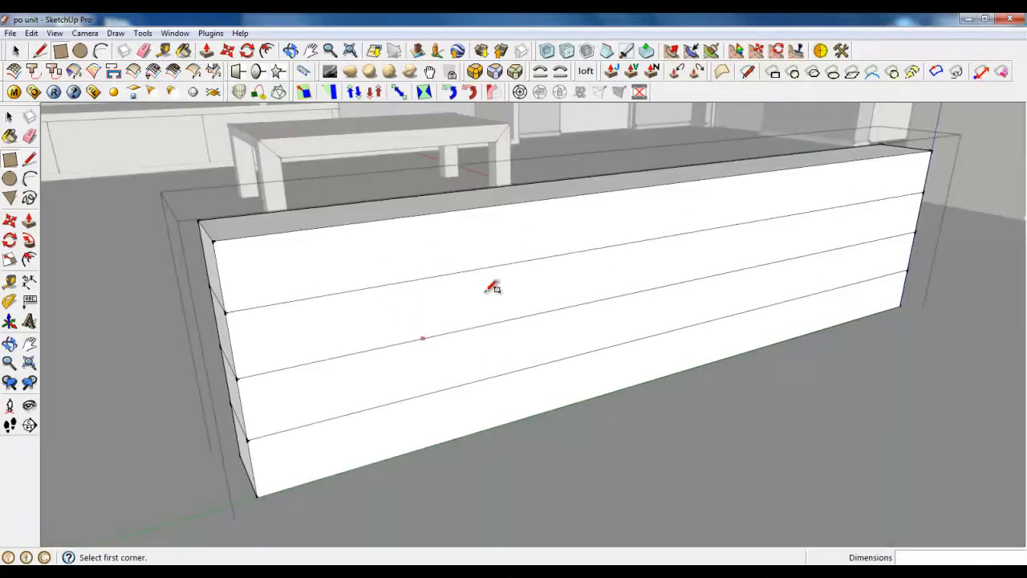
Step: Draw vertical dividers from the top edge down the front face to form the columns
click(679, 183)
click(60, 53)
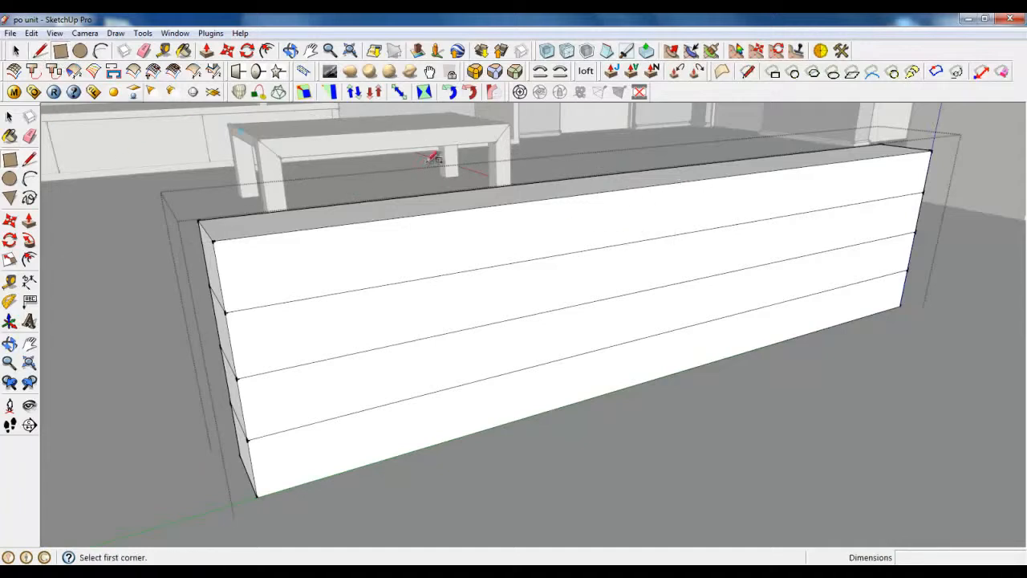
click(634, 171)
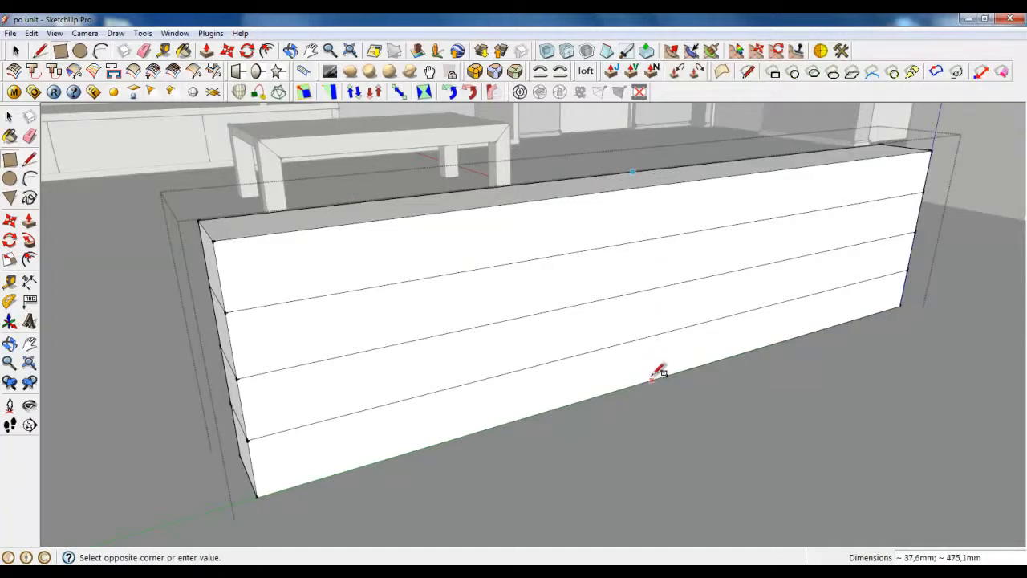
click(665, 371)
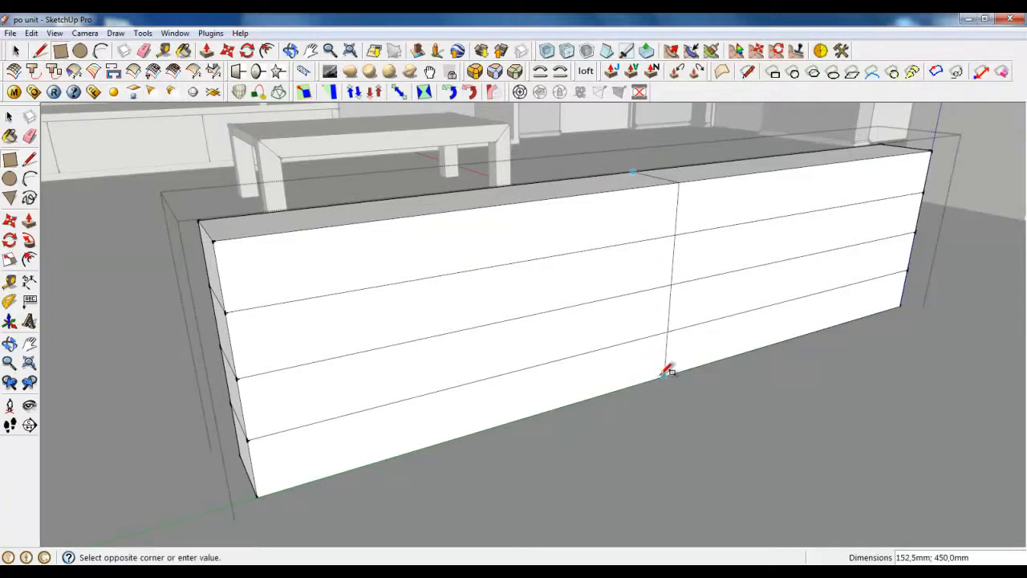
click(451, 191)
click(493, 423)
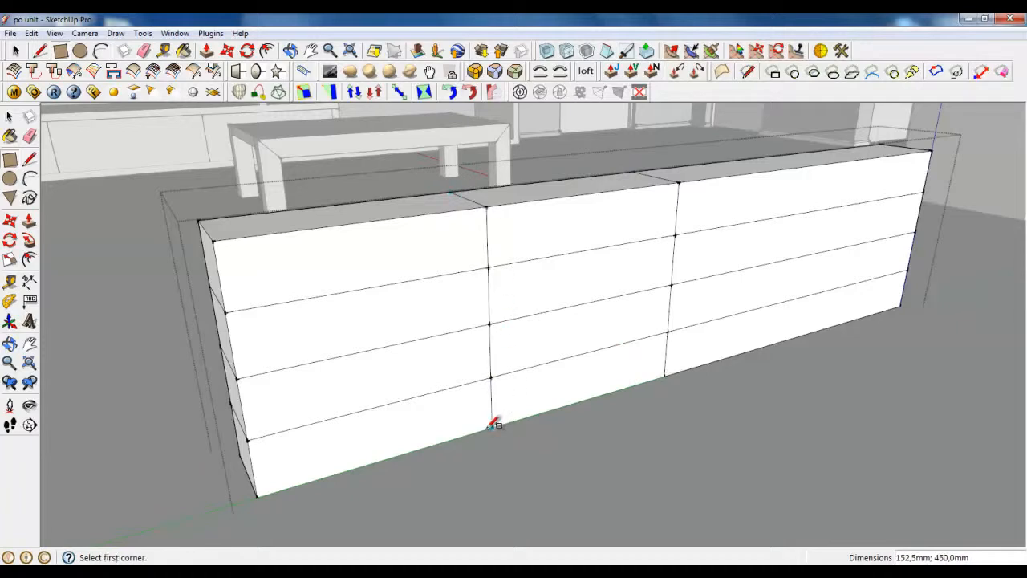
click(785, 155)
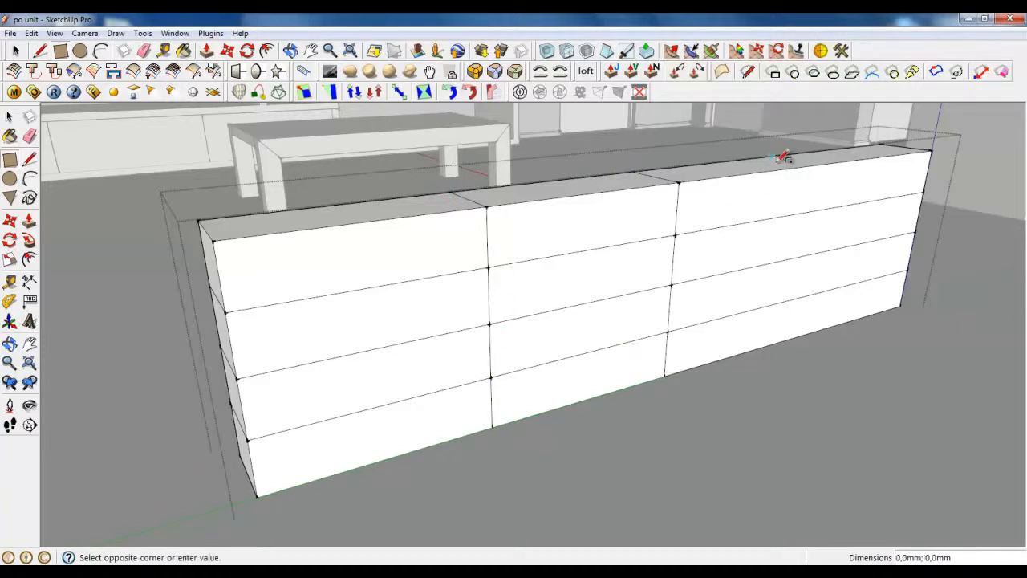
click(798, 335)
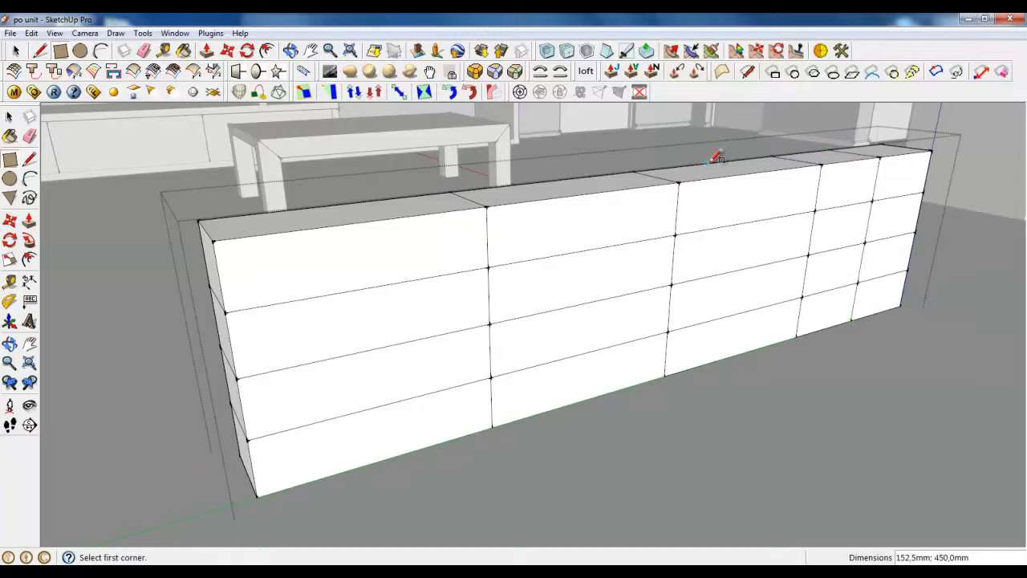
click(735, 353)
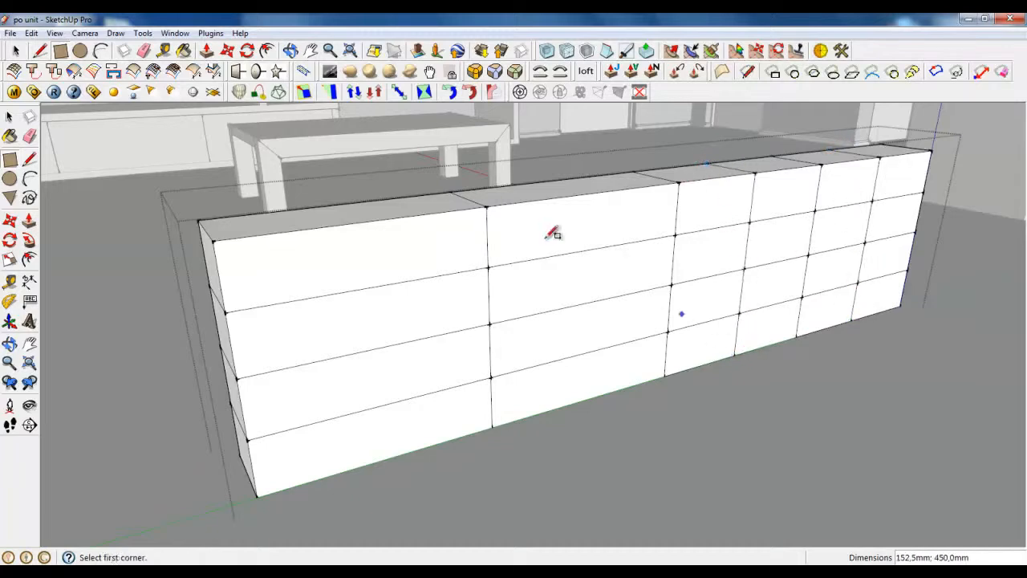
click(552, 179)
click(585, 397)
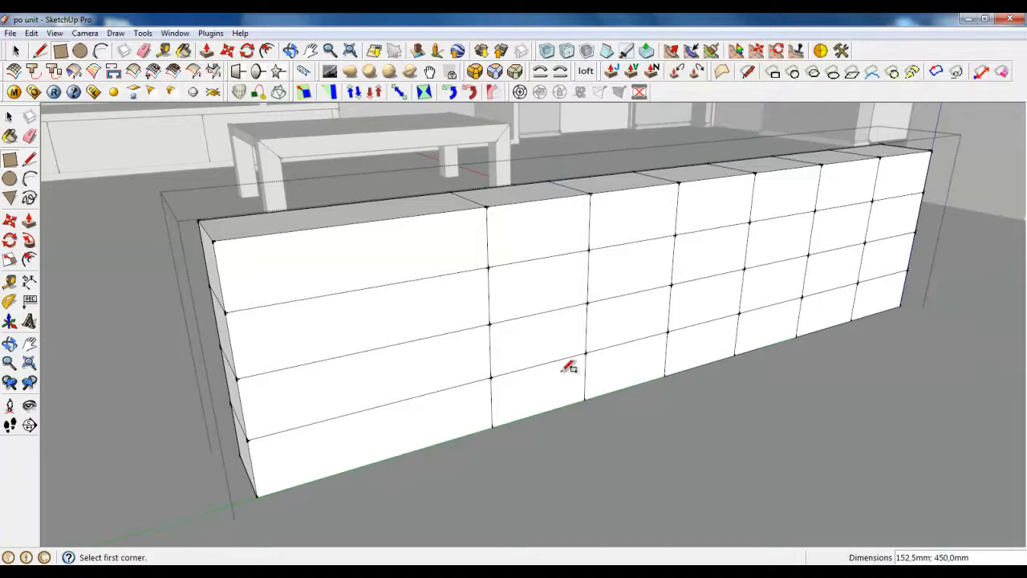
click(331, 206)
click(384, 459)
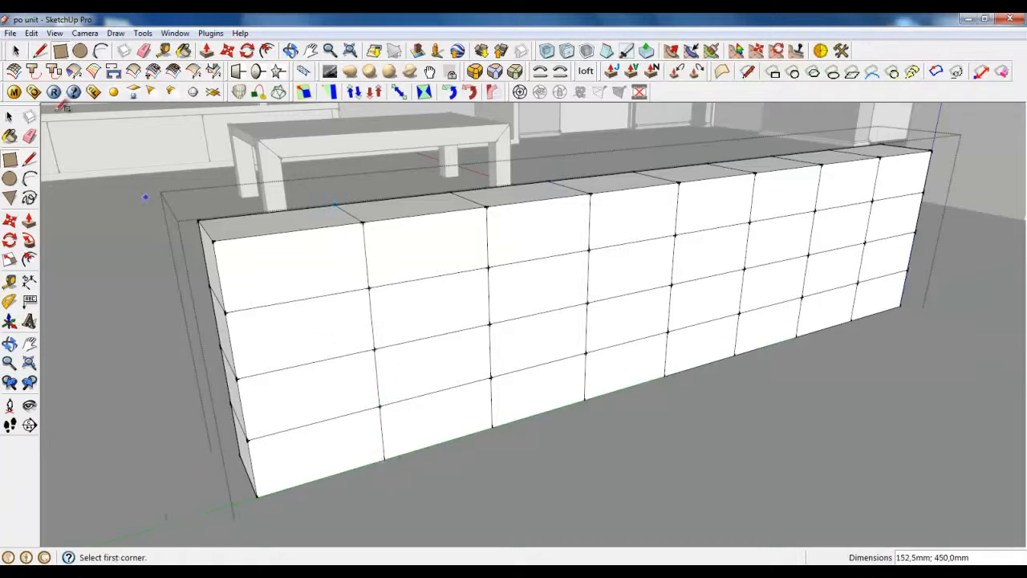
Step: Delete the block's inner floor faces
scroll(867, 166, up, 5)
middle_drag(567, 239, 851, 220)
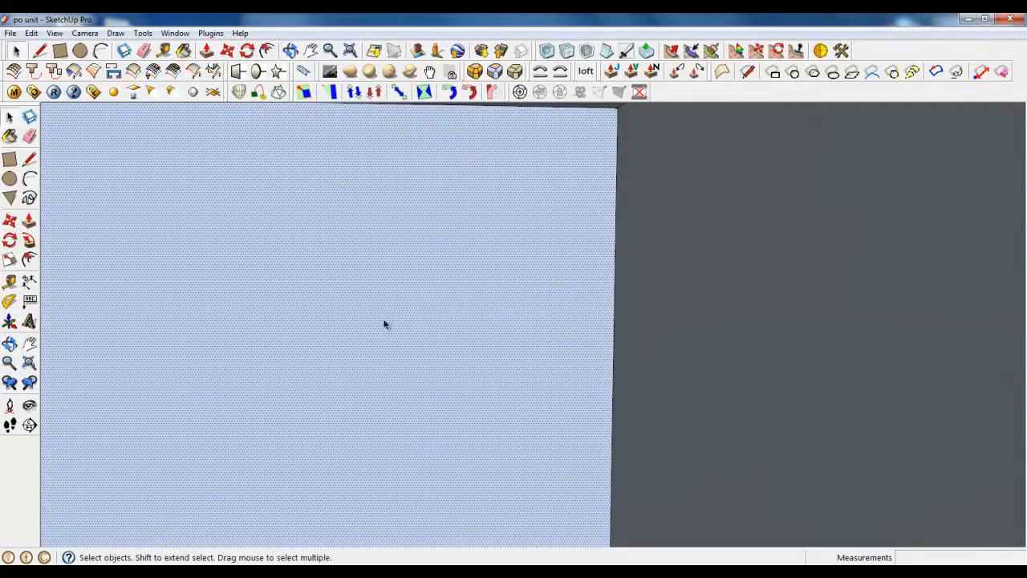
scroll(382, 341, down, 3)
scroll(382, 341, down, 5)
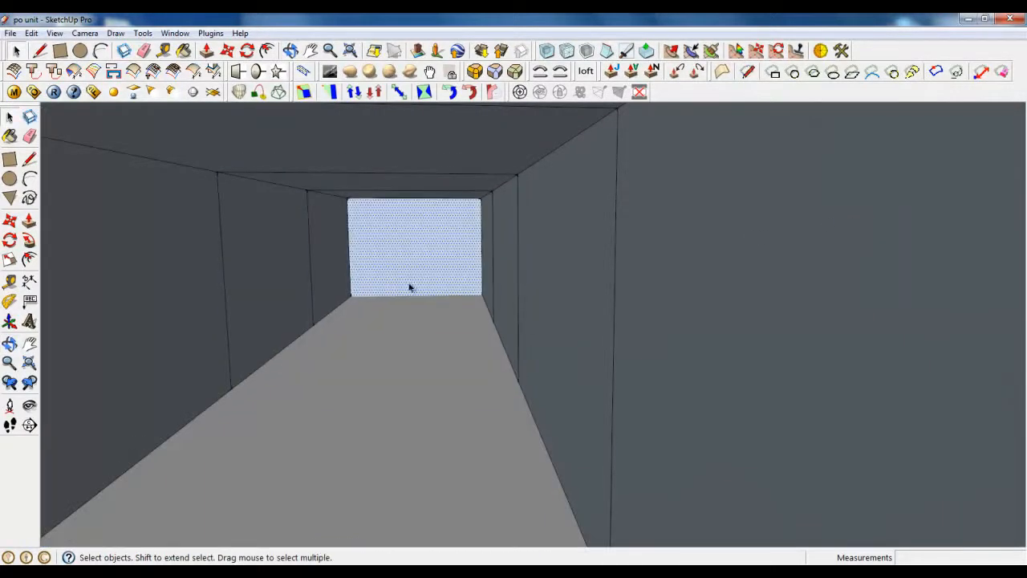
click(404, 254)
click(414, 335)
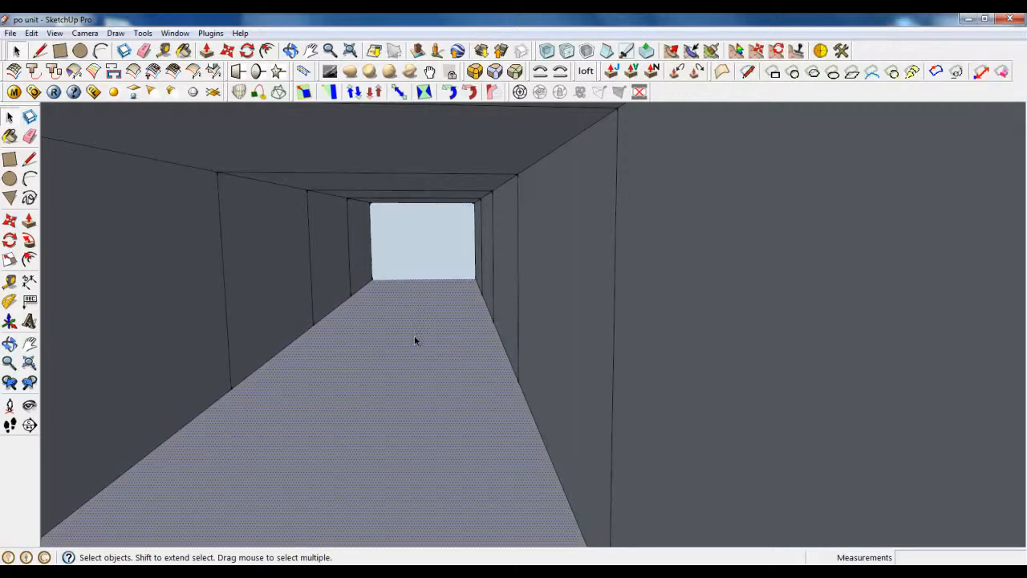
key(Delete)
click(414, 392)
key(Delete)
click(406, 453)
key(Delete)
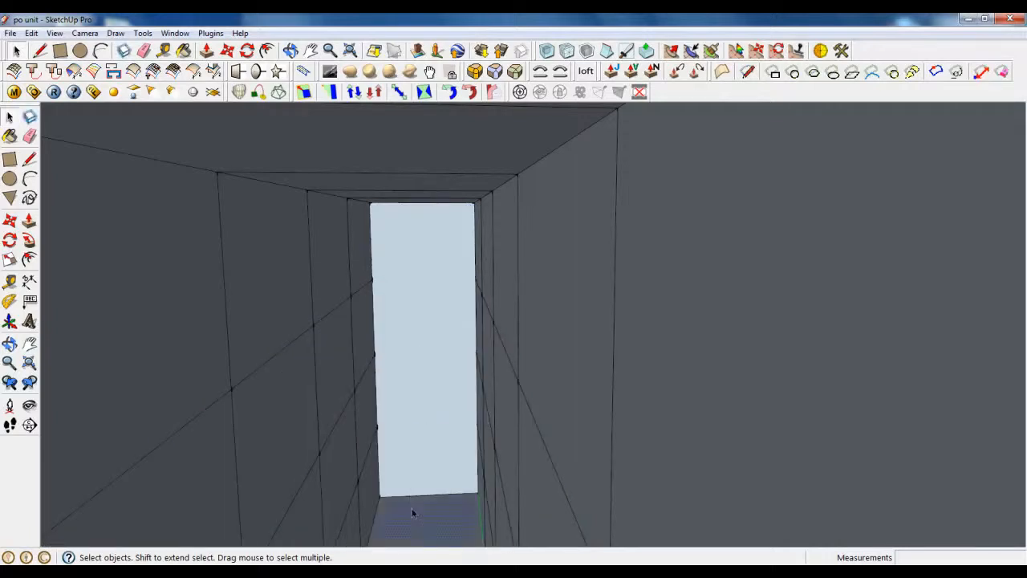
key(Delete)
Step: Inspect the interior wall faces, then select the whole panelled block
scroll(397, 415, up, 5)
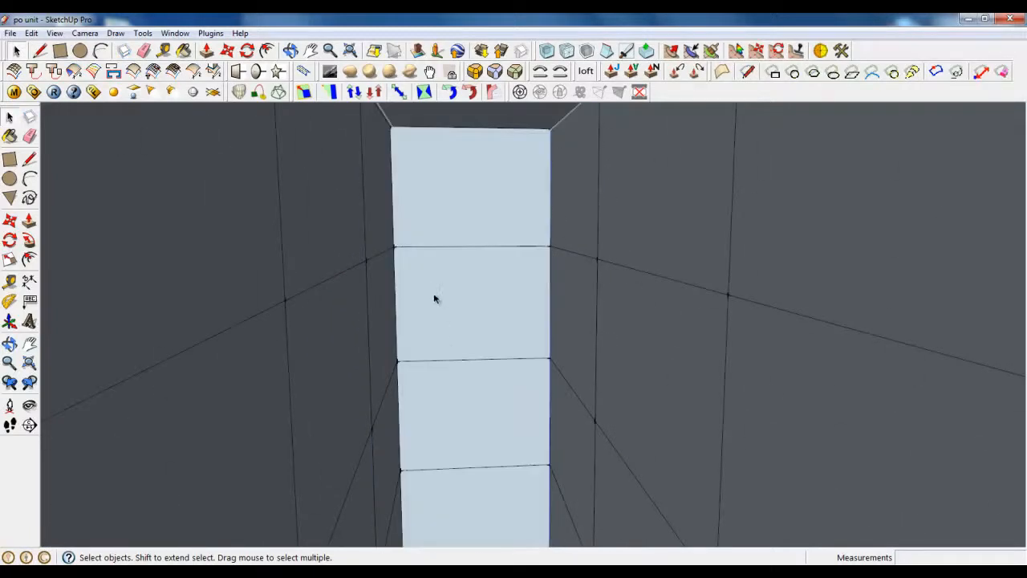
click(434, 297)
middle_drag(473, 295, 365, 326)
click(605, 261)
middle_drag(604, 260, 564, 284)
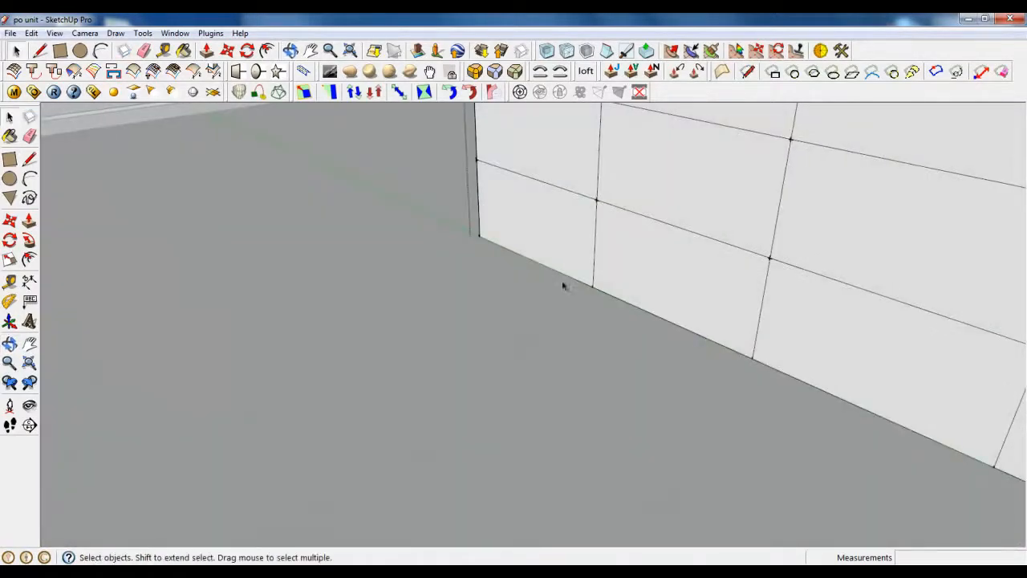
scroll(313, 317, down, 5)
scroll(535, 412, up, 1)
middle_drag(535, 412, 582, 304)
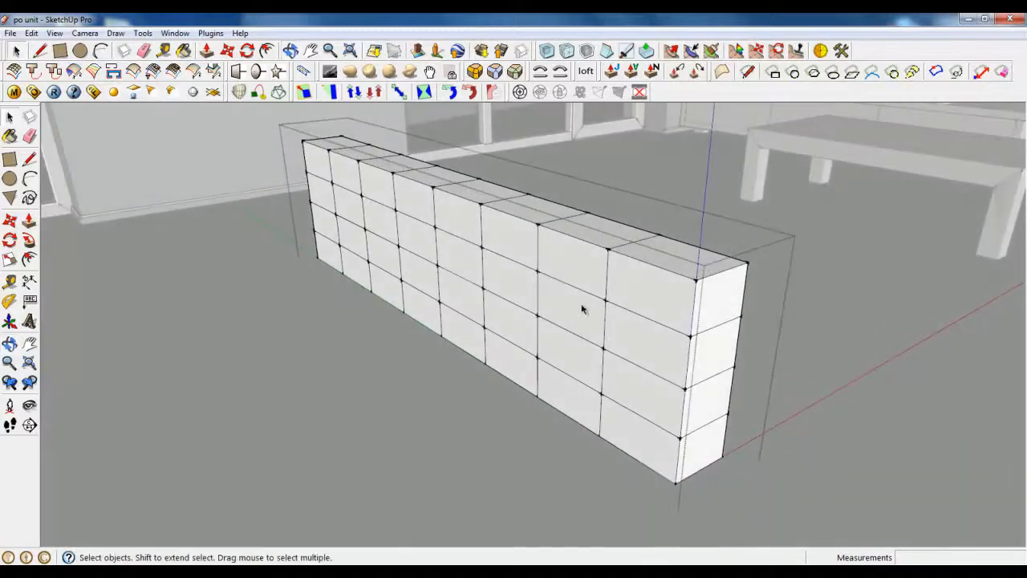
triple_click(583, 303)
Step: Subdivide and smooth the block mesh, then soften its edges at 12.3 degrees
scroll(602, 240, up, 1)
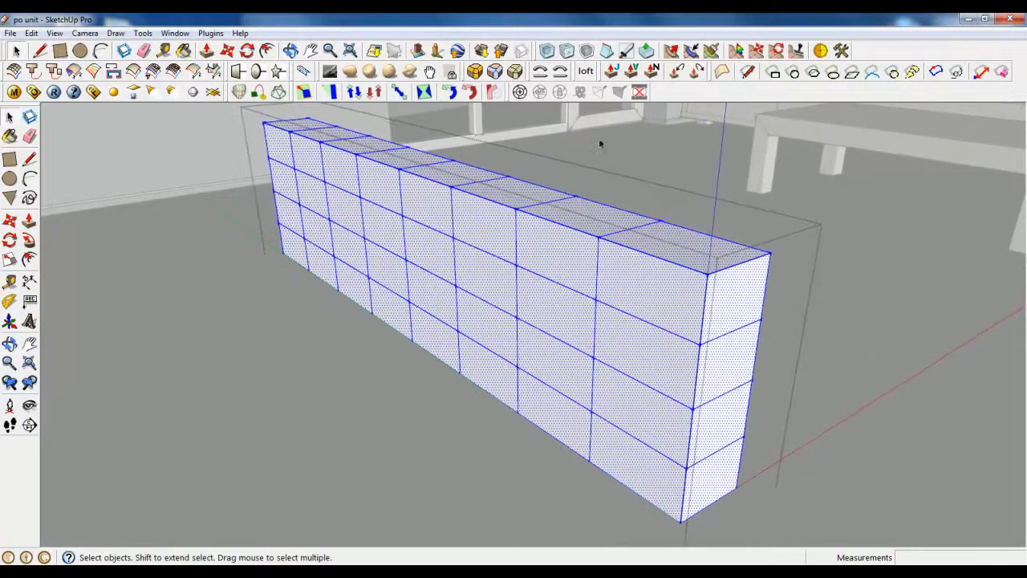
click(568, 52)
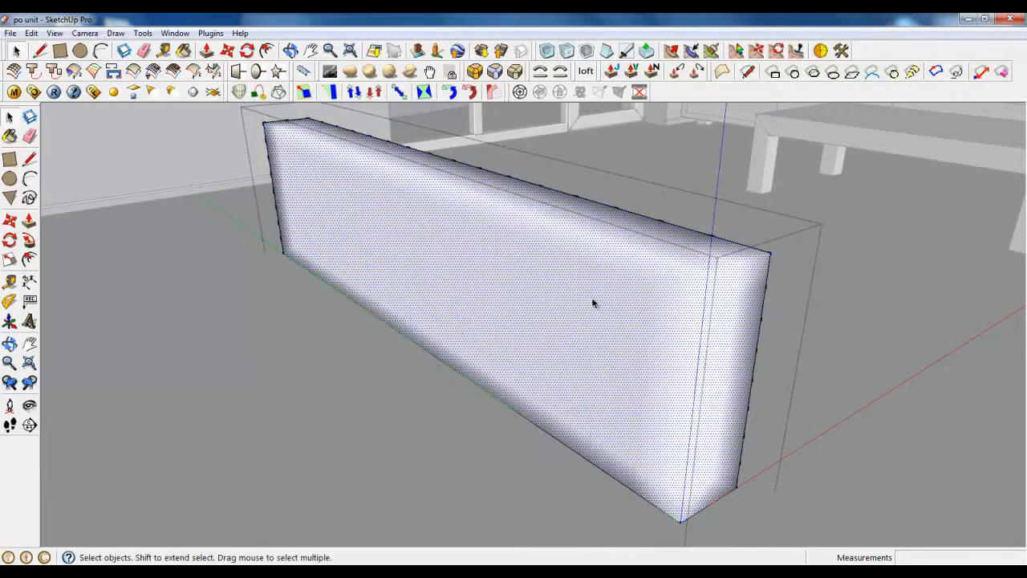
right_click(445, 238)
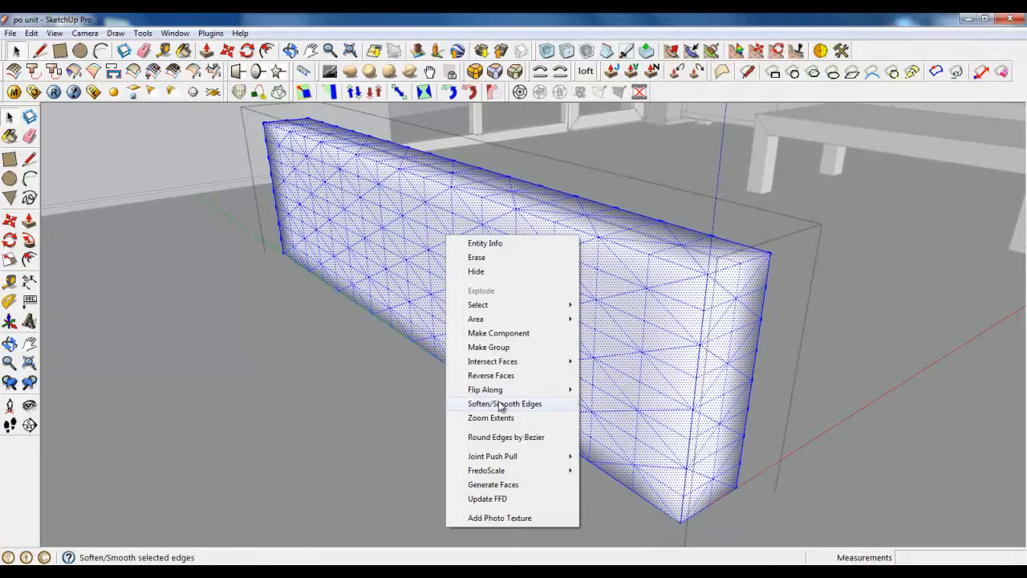
click(470, 405)
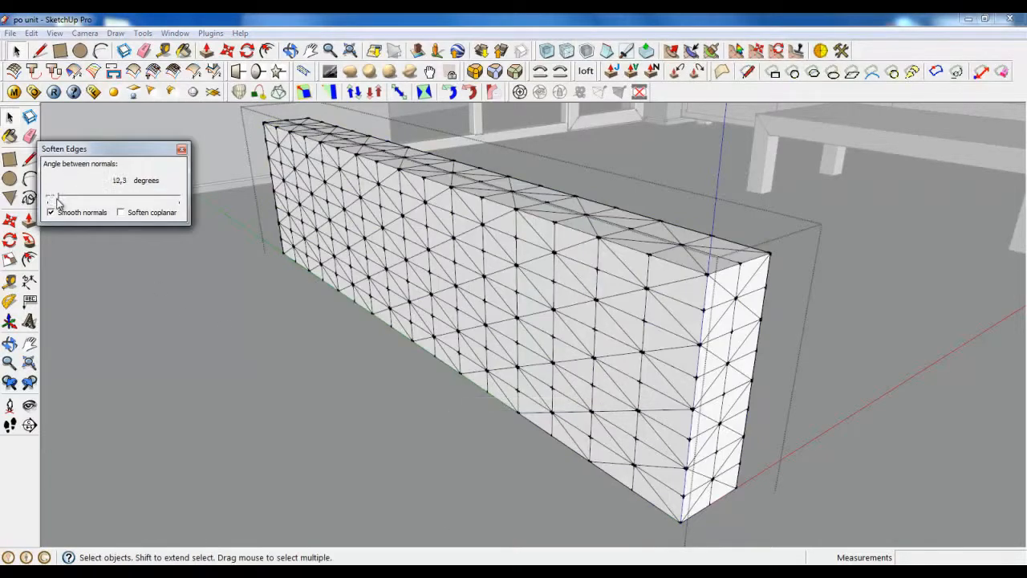
click(182, 151)
Step: Close the block group and orbit around the triangulated slab
right_click(287, 361)
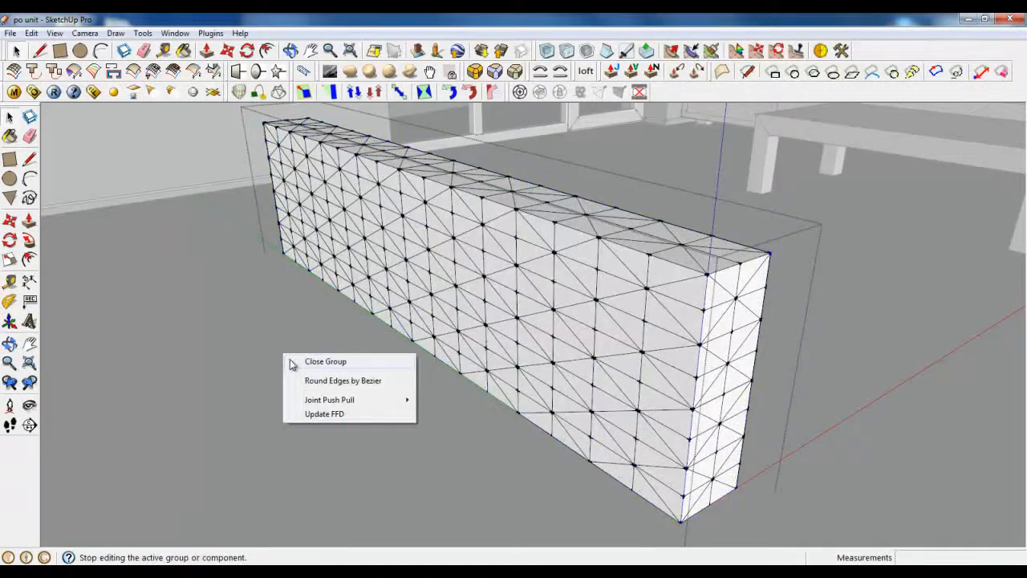
click(305, 361)
click(534, 326)
middle_drag(535, 325, 560, 381)
scroll(761, 432, up, 1)
scroll(483, 389, down, 2)
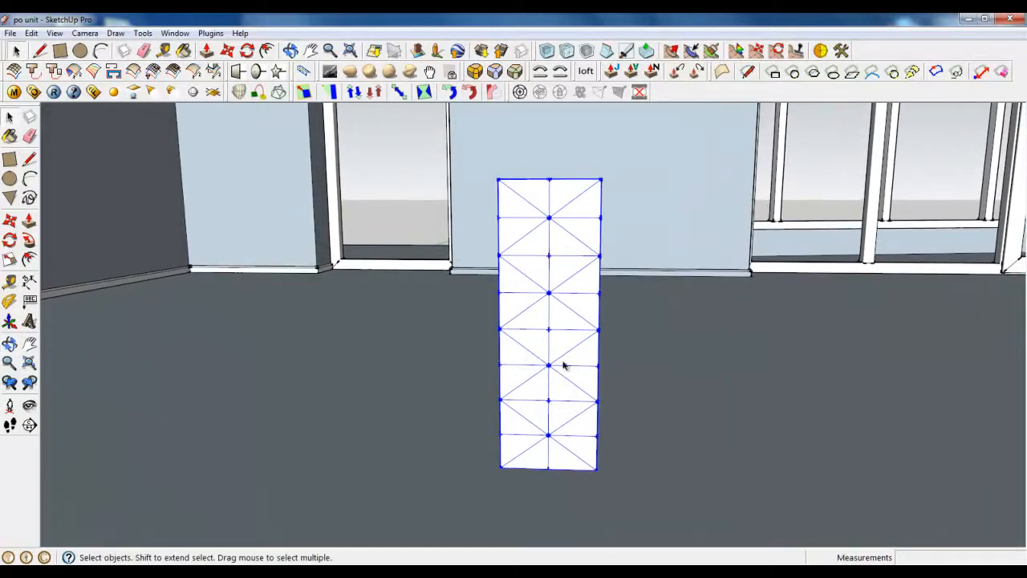
Step: Radially bend all the slab's geometry 8.5 degrees around its lower centre
double_click(581, 359)
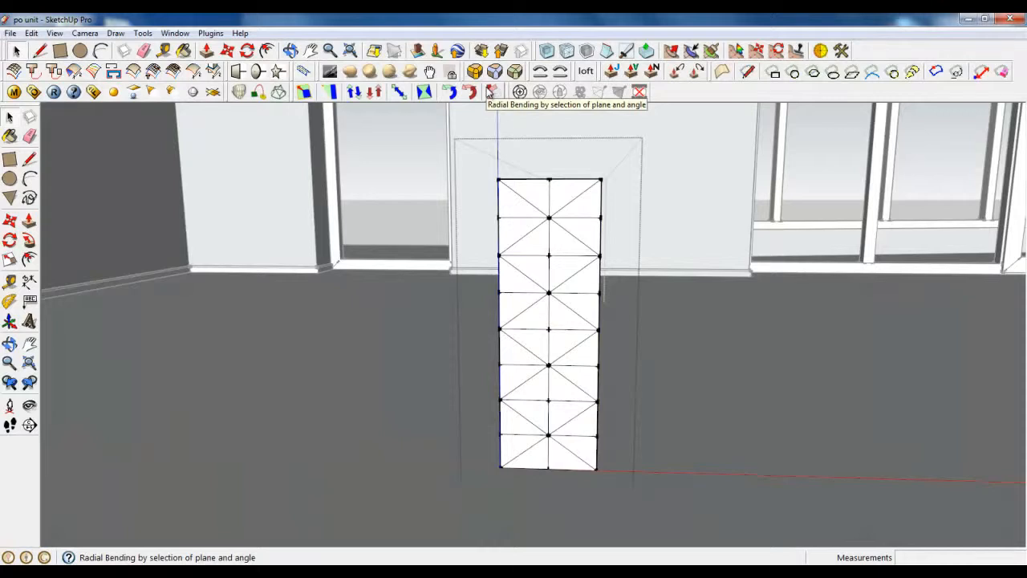
drag(471, 152, 674, 503)
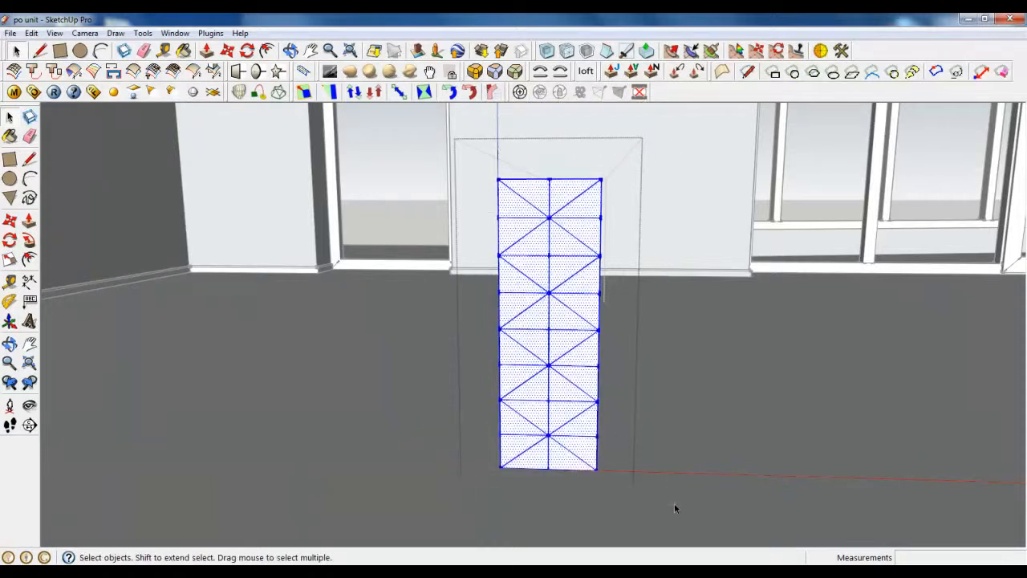
click(492, 92)
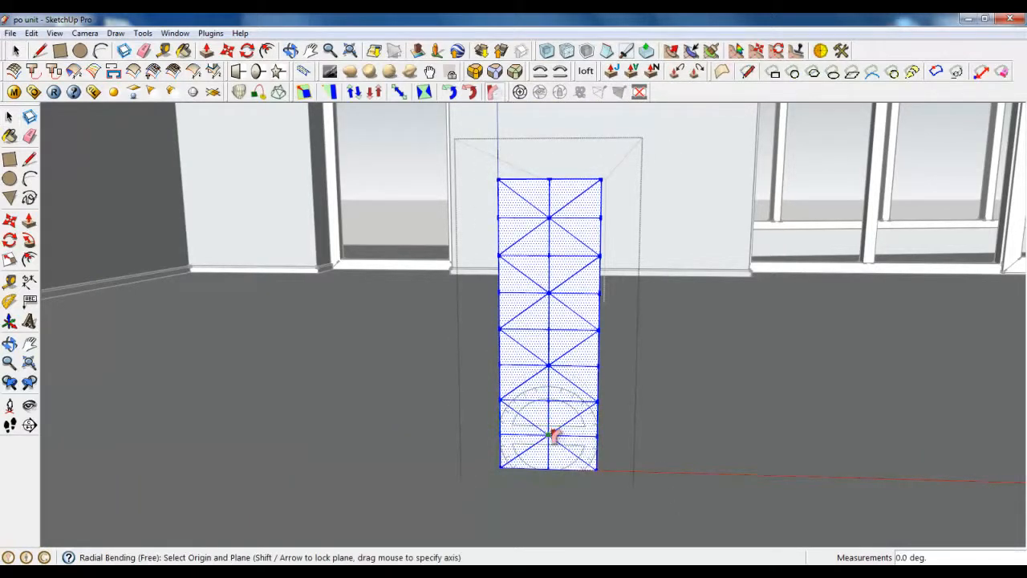
click(549, 437)
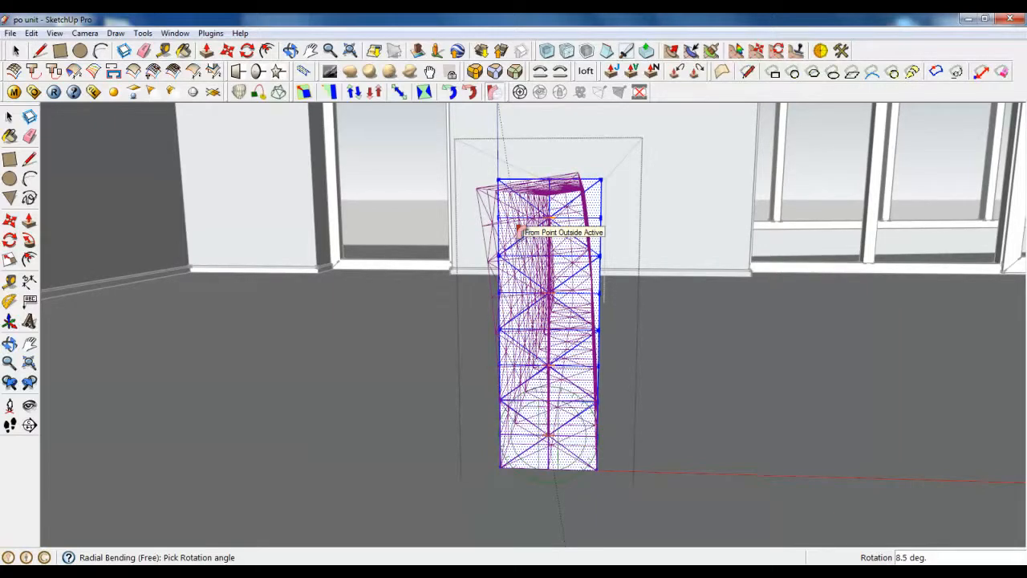
click(520, 230)
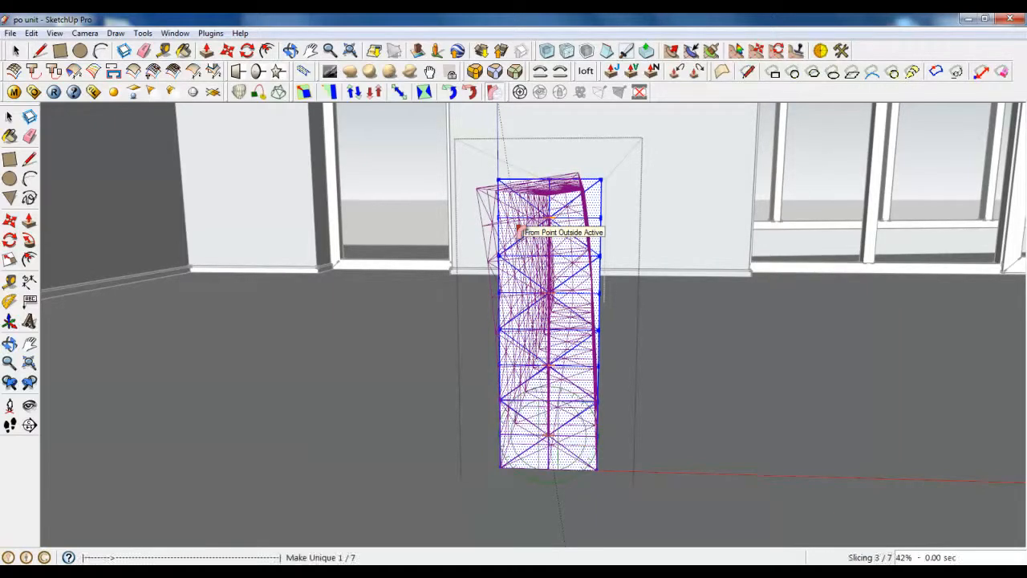
middle_drag(522, 231, 477, 260)
key(space)
middle_drag(408, 323, 556, 291)
scroll(767, 330, down, 2)
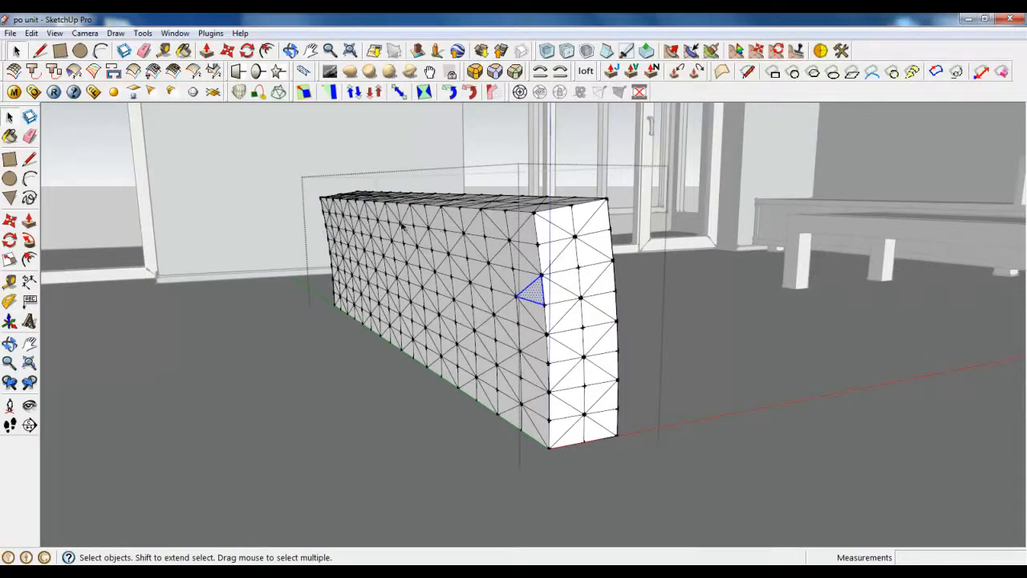
Step: Select the bent block's geometry and close its group
drag(297, 183, 745, 441)
middle_drag(405, 365, 335, 370)
right_click(430, 341)
click(481, 348)
middle_drag(534, 337, 374, 372)
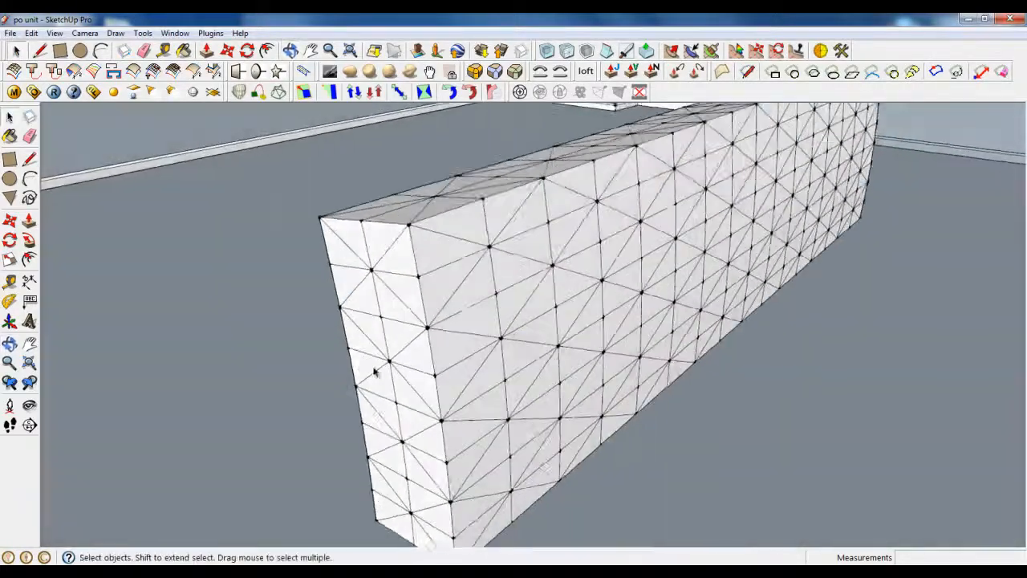
scroll(277, 308, down, 4)
scroll(276, 308, down, 1)
Step: Show hidden geometry and unhide the seat cushion
click(55, 33)
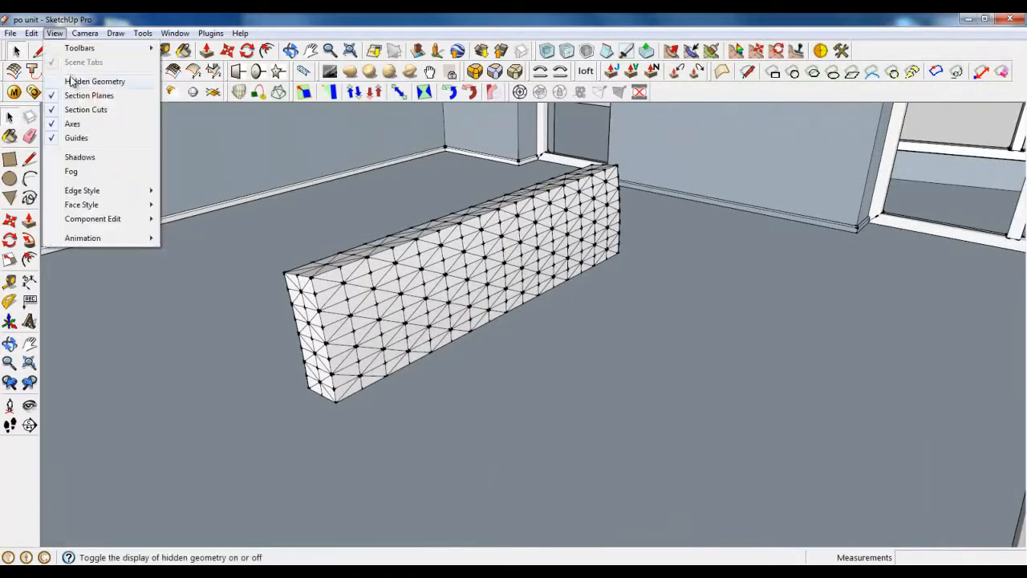
click(73, 81)
right_click(481, 249)
click(513, 281)
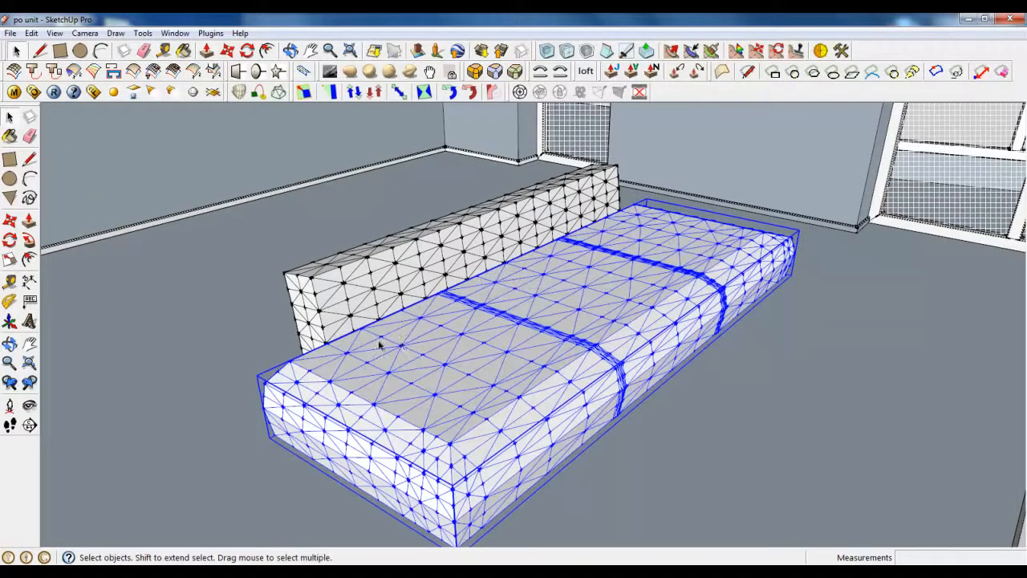
Step: Combine the seat cushion and backrest into a component named 'Sofa'
shift+click(350, 298)
scroll(312, 309, up, 1)
right_click(337, 304)
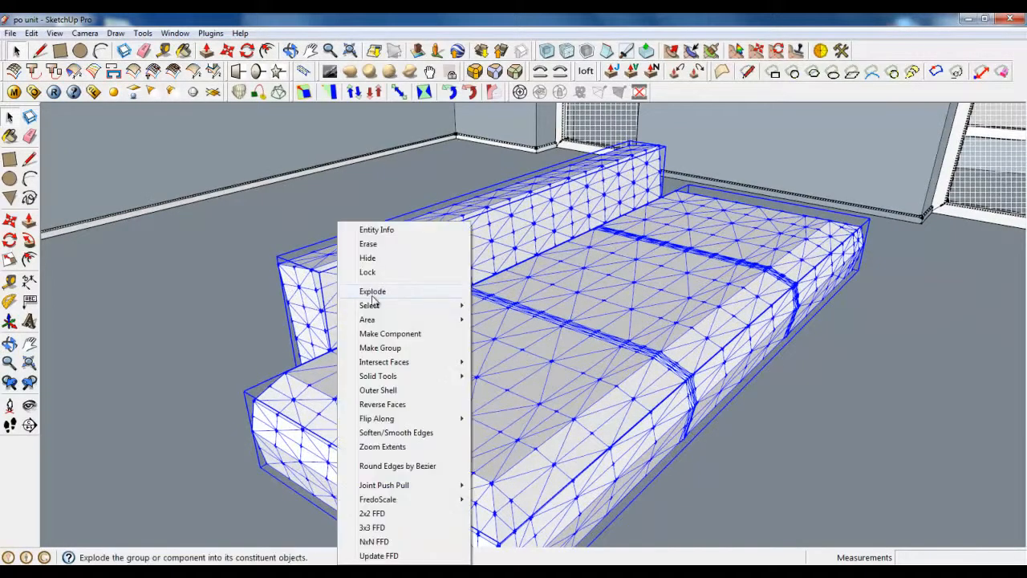
click(378, 339)
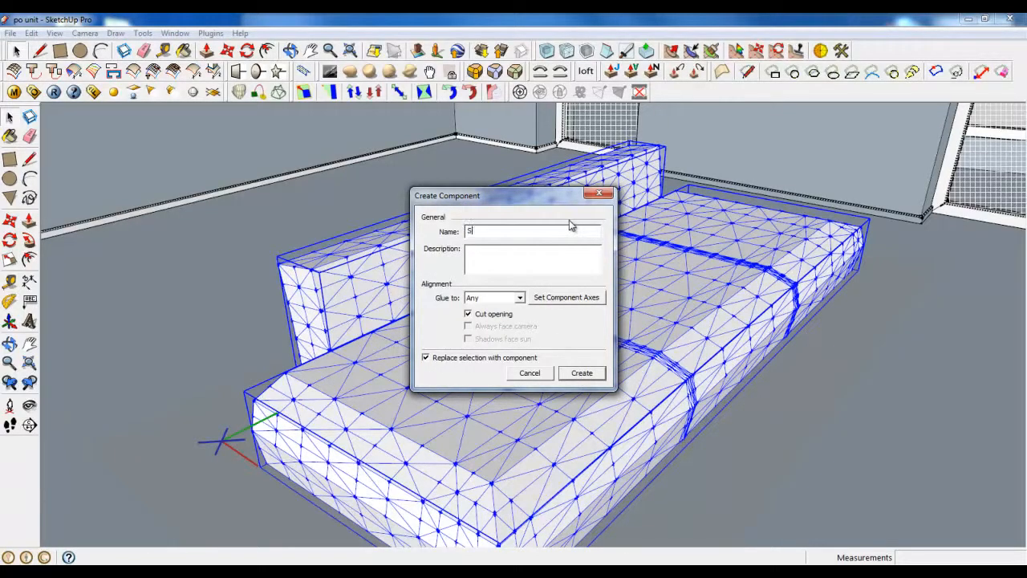
text(Sofa)
key(Return)
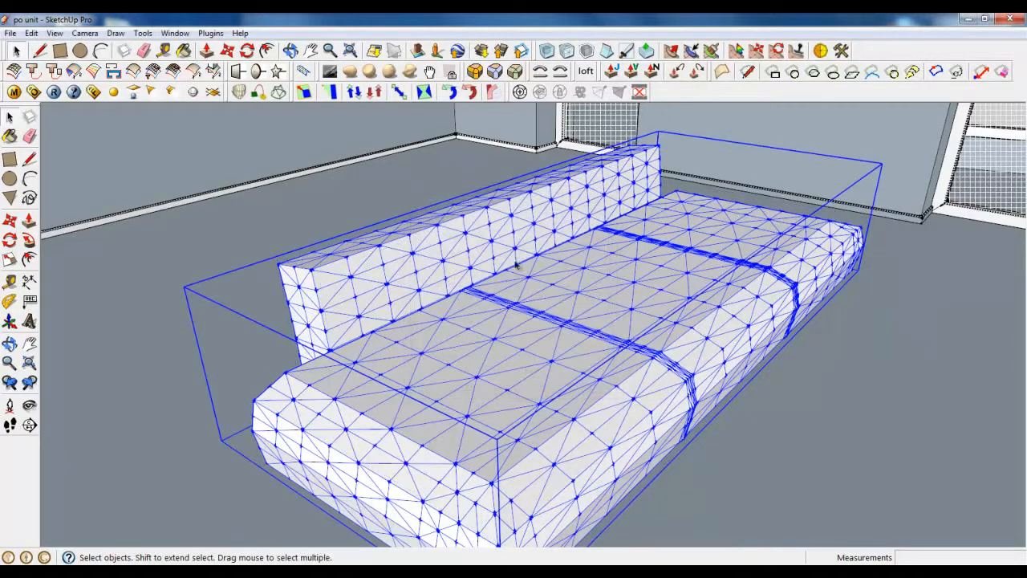
Step: Inside the Sofa component, move the curved backrest to a new position
double_click(490, 281)
middle_drag(497, 313, 483, 261)
click(446, 227)
scroll(446, 229, up, 1)
middle_drag(446, 229, 586, 295)
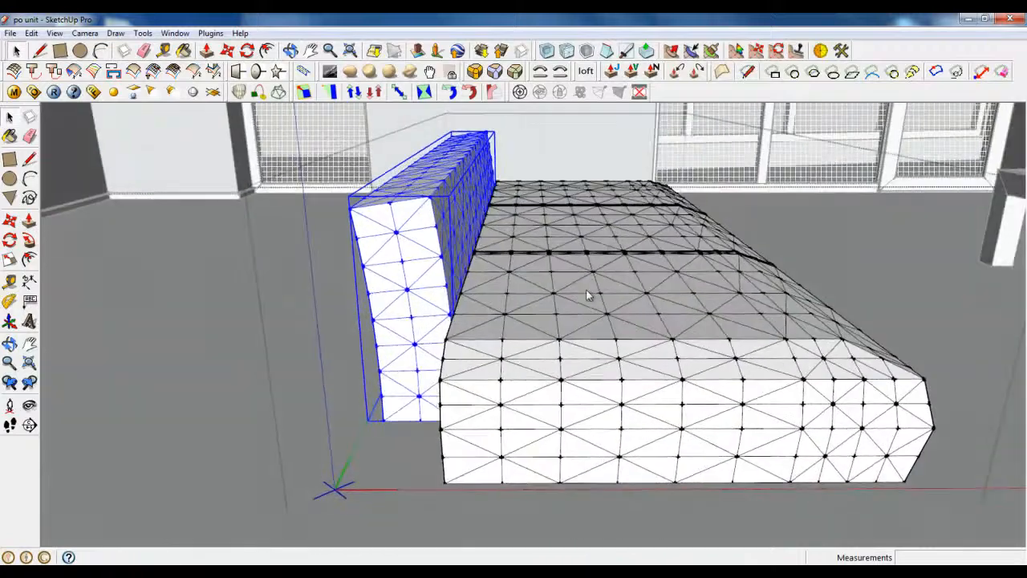
key(m)
click(398, 303)
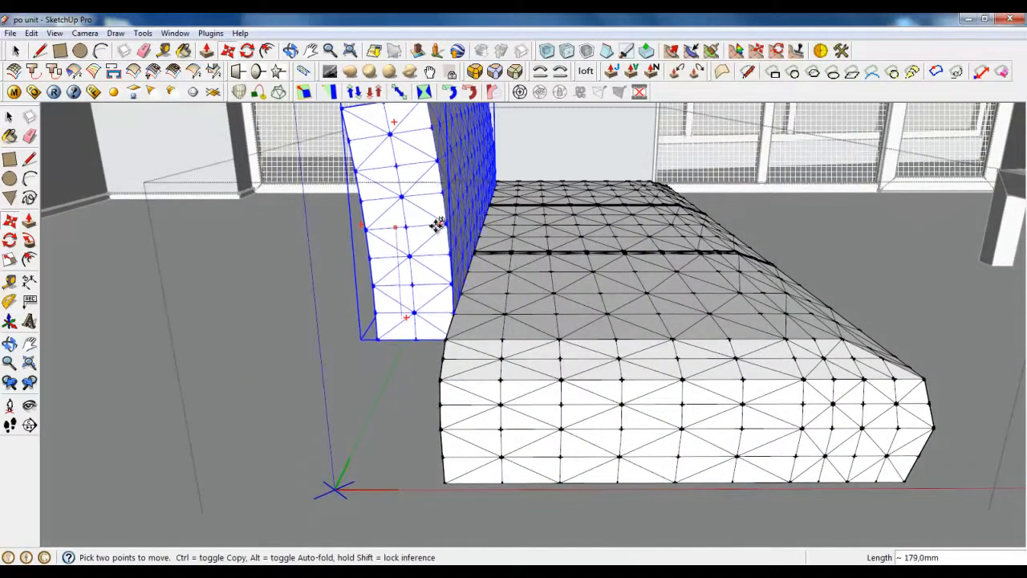
middle_drag(439, 227, 607, 291)
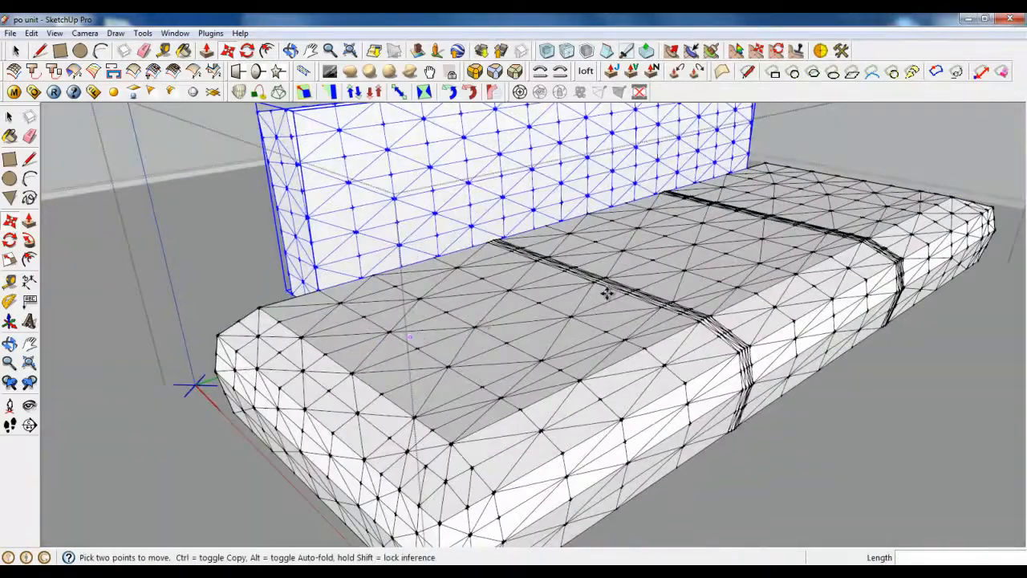
scroll(608, 291, down, 2)
Step: Move the seat cushion and backrest together so the backrest stands along the seat's rear edge
click(17, 51)
click(405, 298)
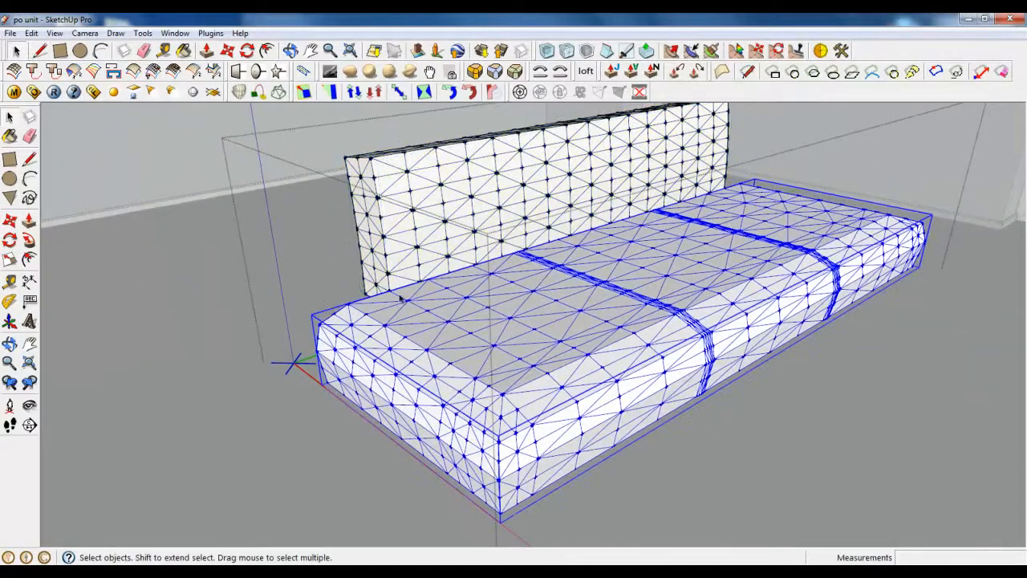
shift+click(407, 251)
click(229, 52)
middle_drag(495, 451, 566, 441)
scroll(571, 442, up, 3)
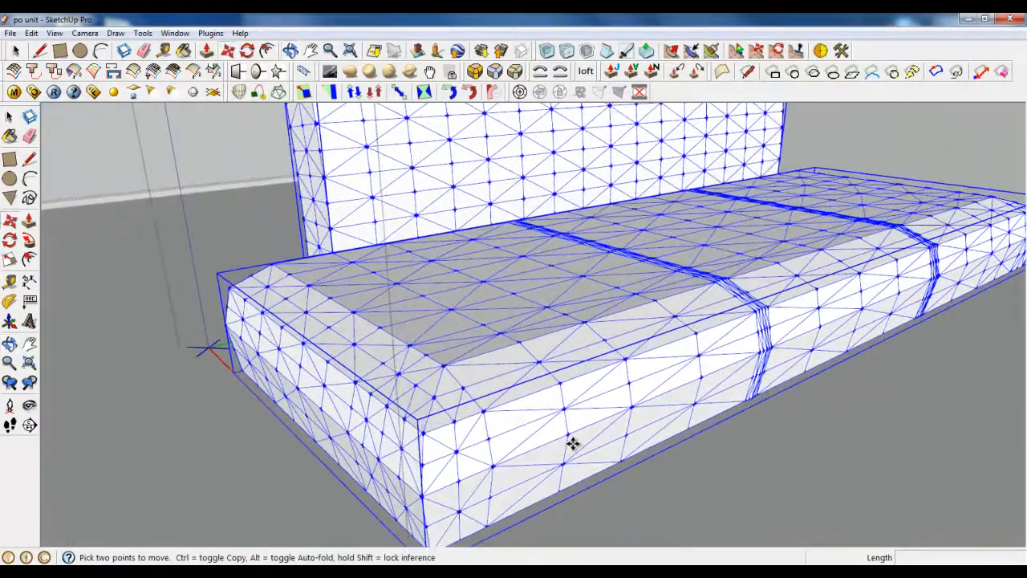
click(569, 432)
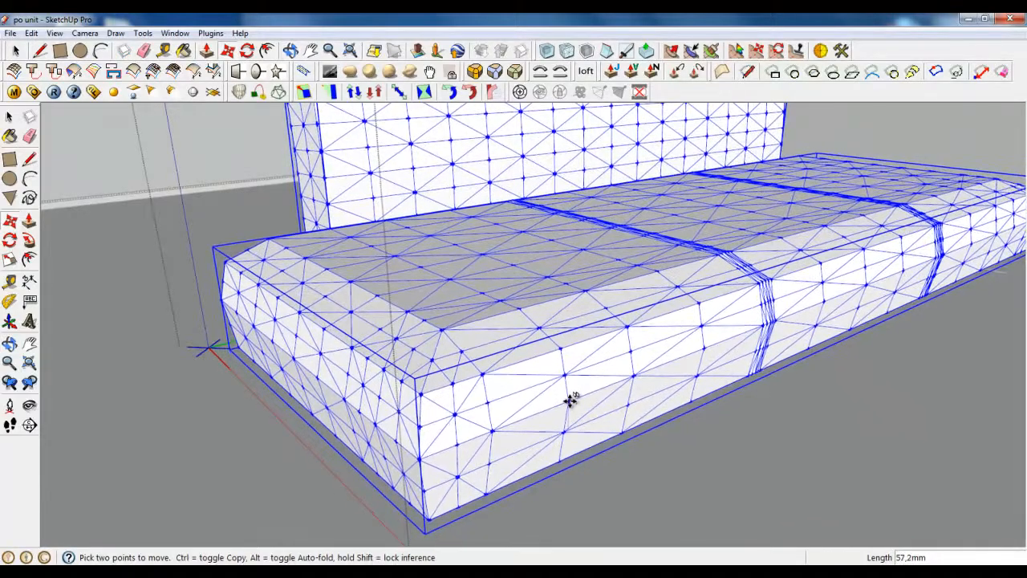
scroll(523, 442, down, 5)
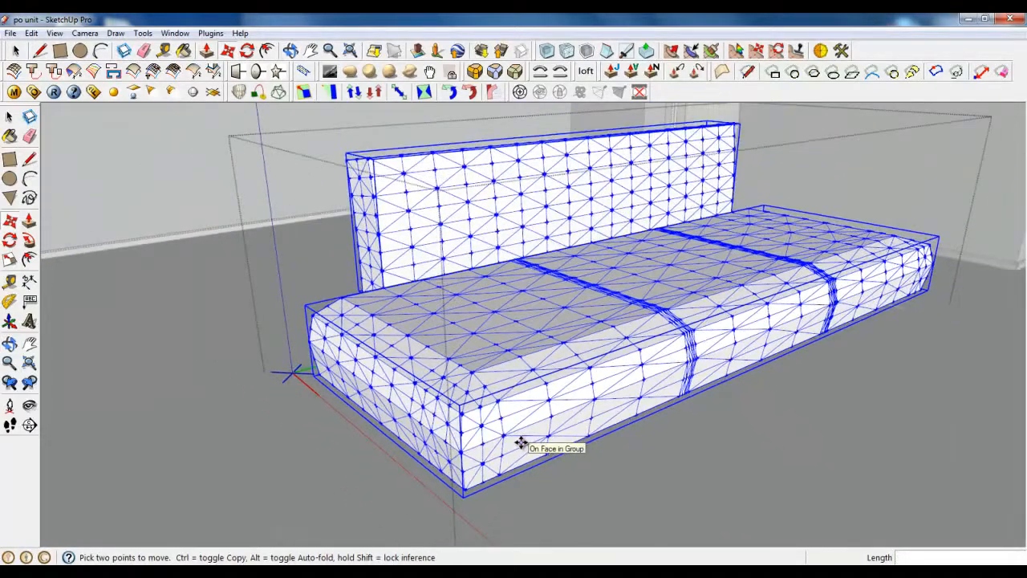
middle_drag(523, 443, 464, 357)
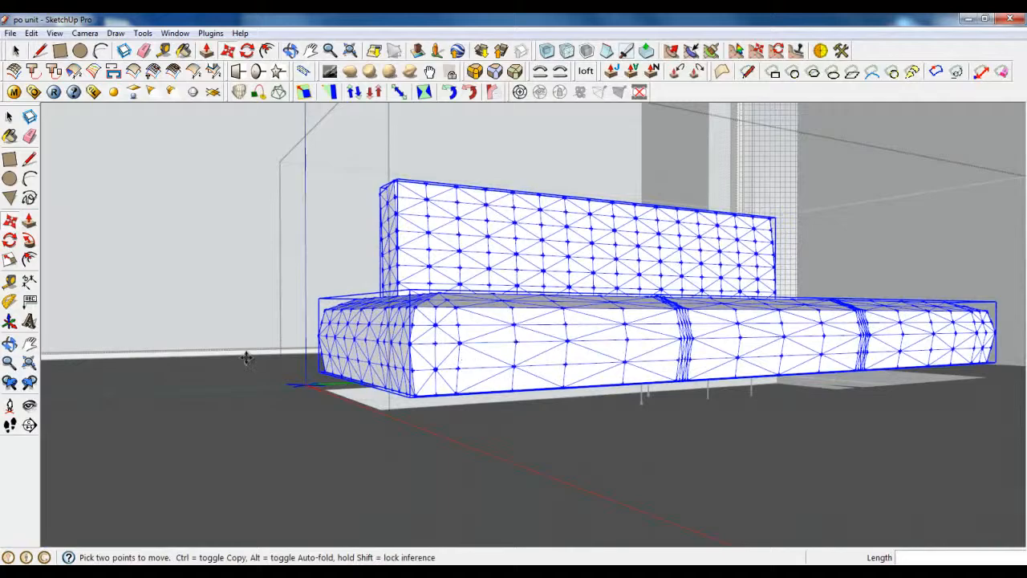
click(61, 52)
middle_drag(309, 337, 321, 397)
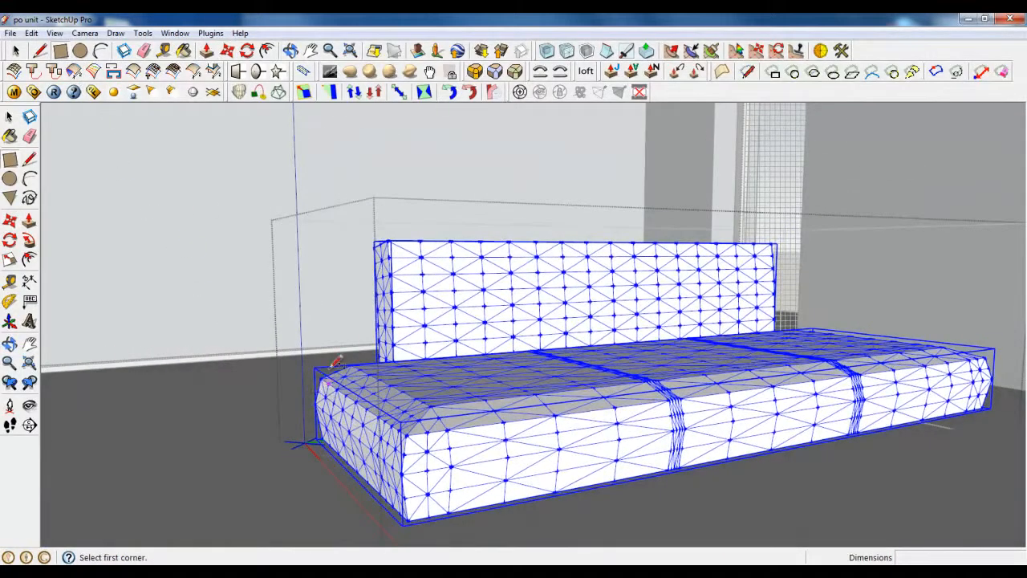
Step: Draw a floor rectangle beside the end of the seat for the armrest
scroll(333, 435, up, 4)
middle_drag(332, 436, 574, 312)
scroll(574, 312, down, 2)
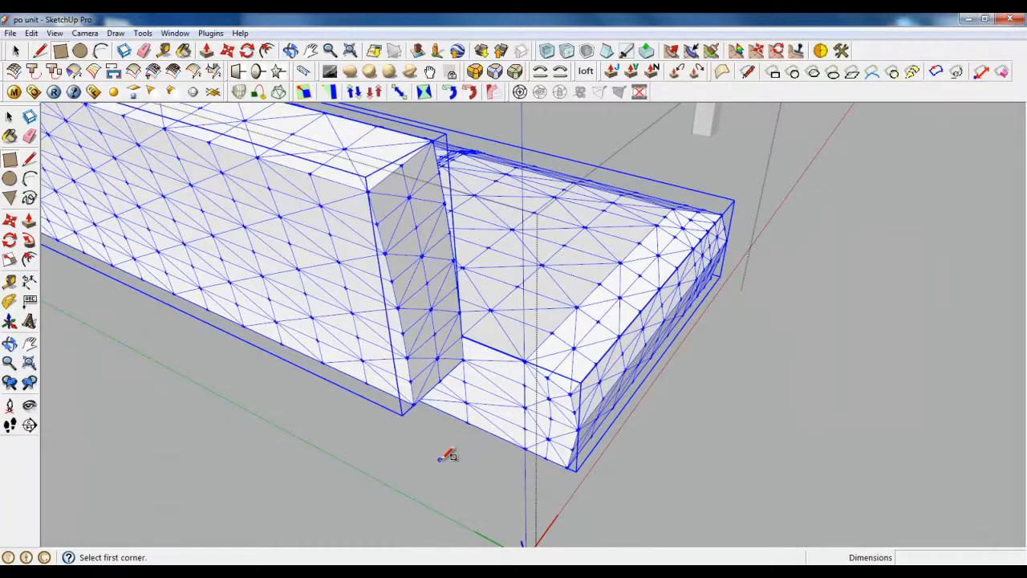
click(484, 445)
middle_drag(484, 445, 473, 422)
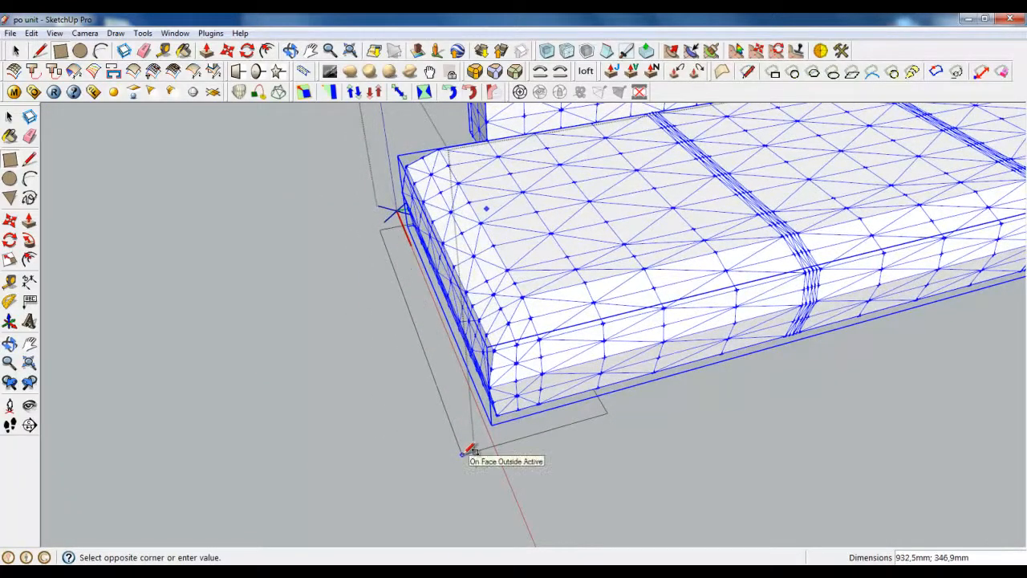
click(462, 457)
Step: Group the rectangle and pull it up about 287 mm into a tall box
key(space)
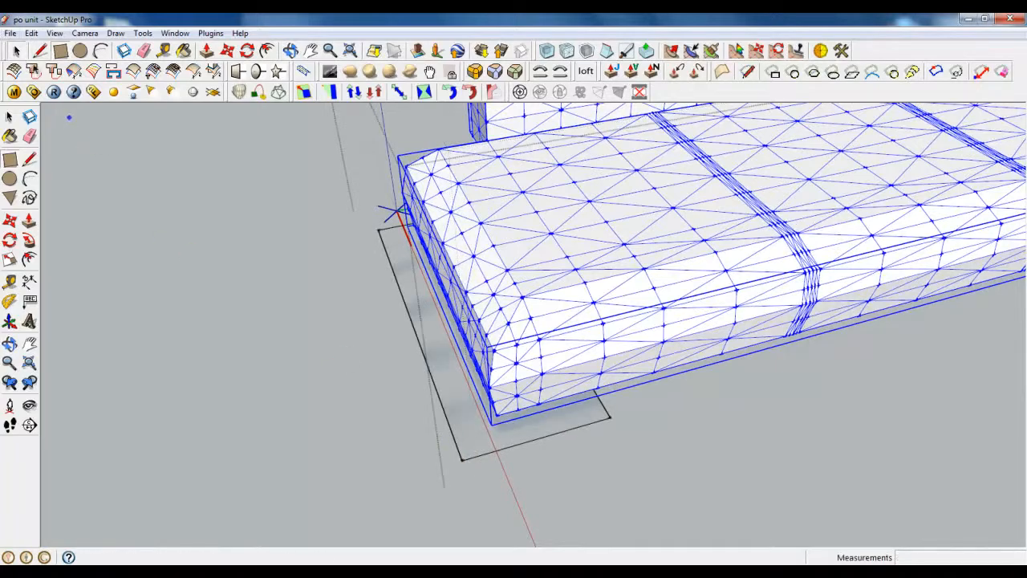
click(401, 272)
right_click(403, 280)
click(449, 393)
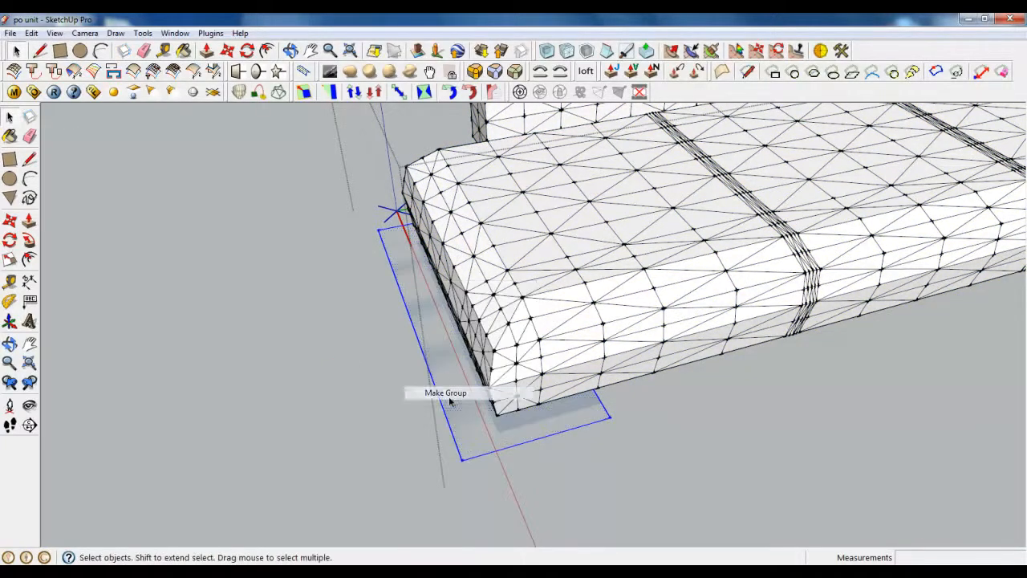
double_click(405, 308)
click(206, 49)
drag(423, 321, 522, 220)
Step: Raise the armrest box's top face by a further 50 mm
click(525, 219)
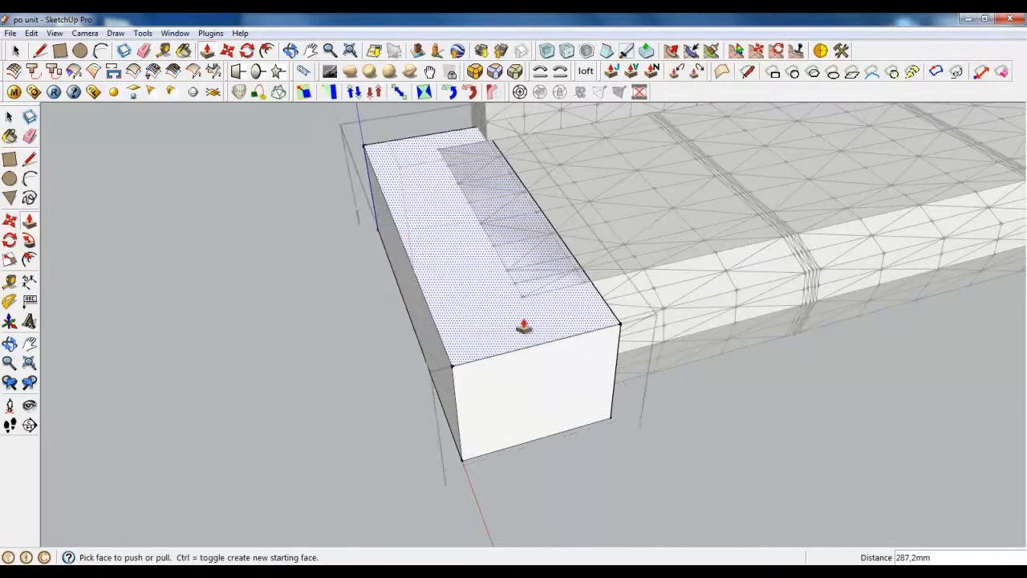
click(524, 327)
key(Return)
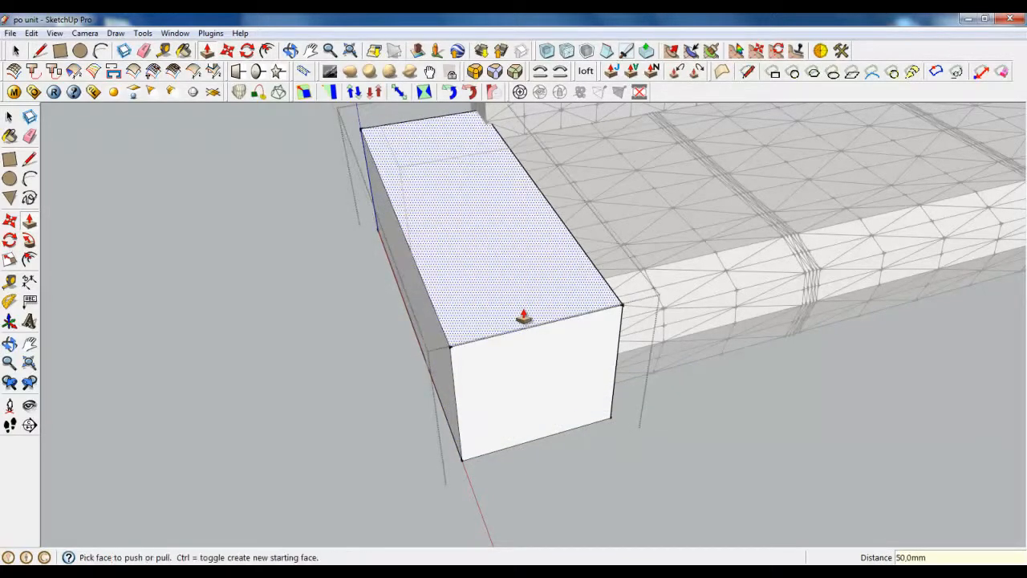
scroll(593, 393, up, 3)
middle_drag(605, 406, 503, 257)
scroll(503, 257, up, 1)
Step: Offset the box's front face inward by 40 mm to form a border
click(267, 51)
scroll(535, 367, down, 1)
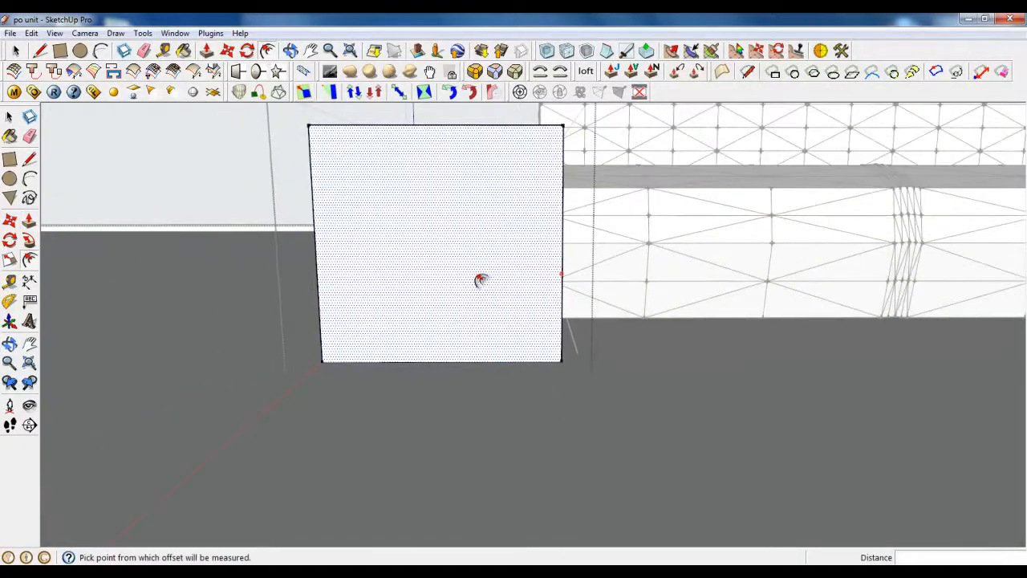
click(479, 280)
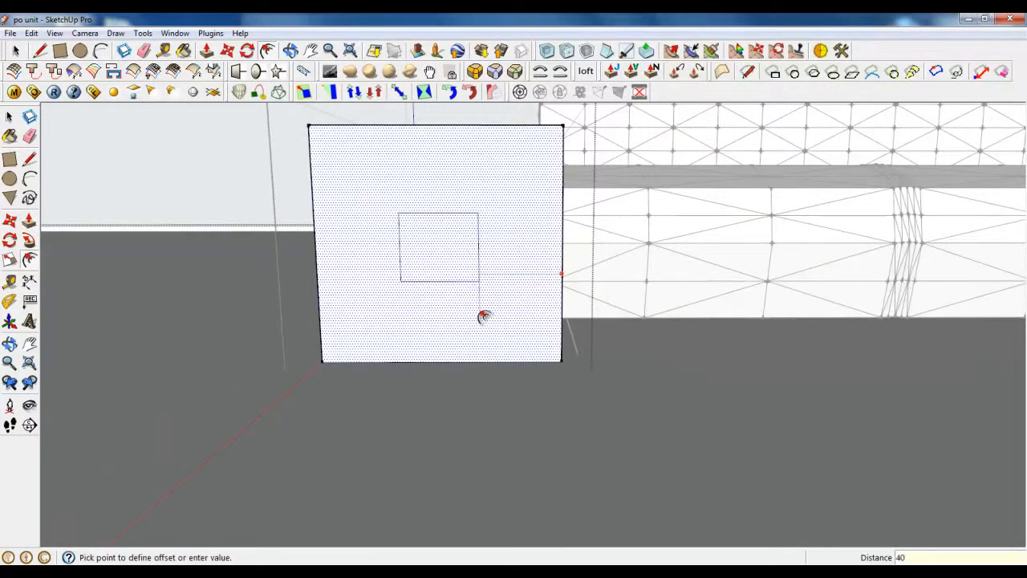
key(Return)
middle_drag(532, 356, 270, 119)
Step: Push the inner face 945,3 mm through the box, leaving a hollow C-shaped frame
click(227, 50)
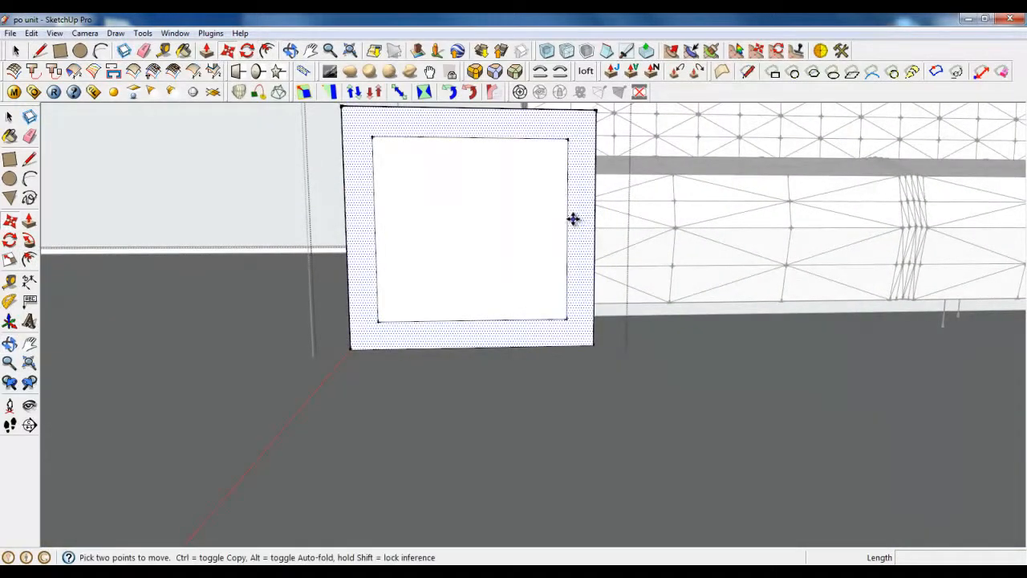
middle_drag(527, 200, 466, 320)
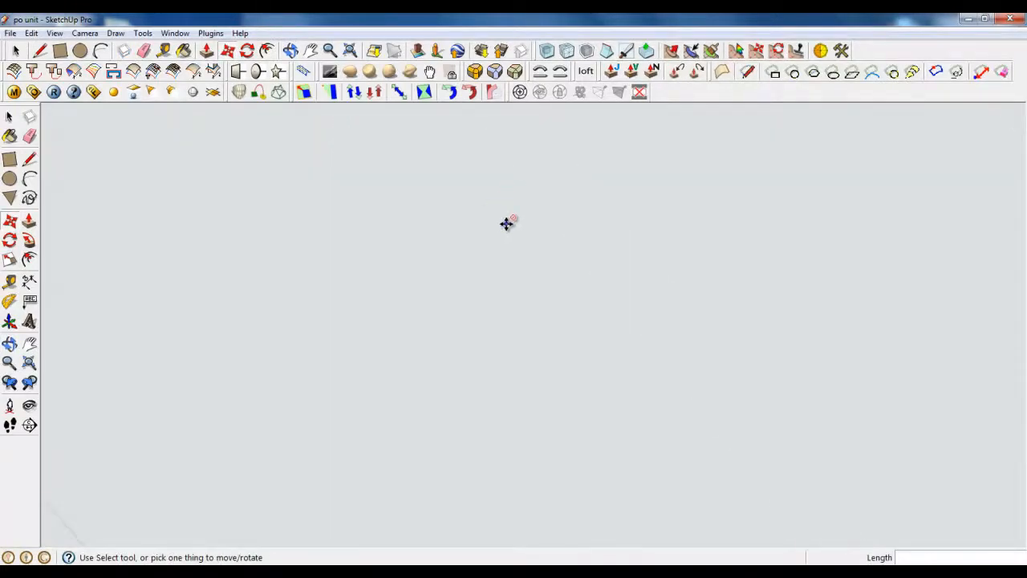
scroll(506, 224, up, 4)
middle_drag(446, 277, 206, 431)
key(p)
scroll(206, 431, down, 3)
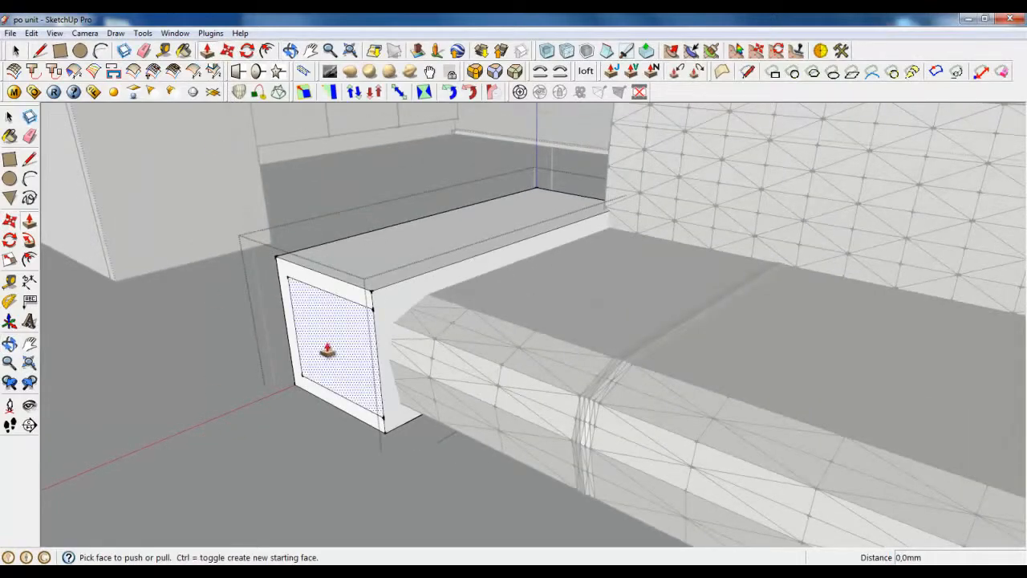
click(328, 351)
click(536, 197)
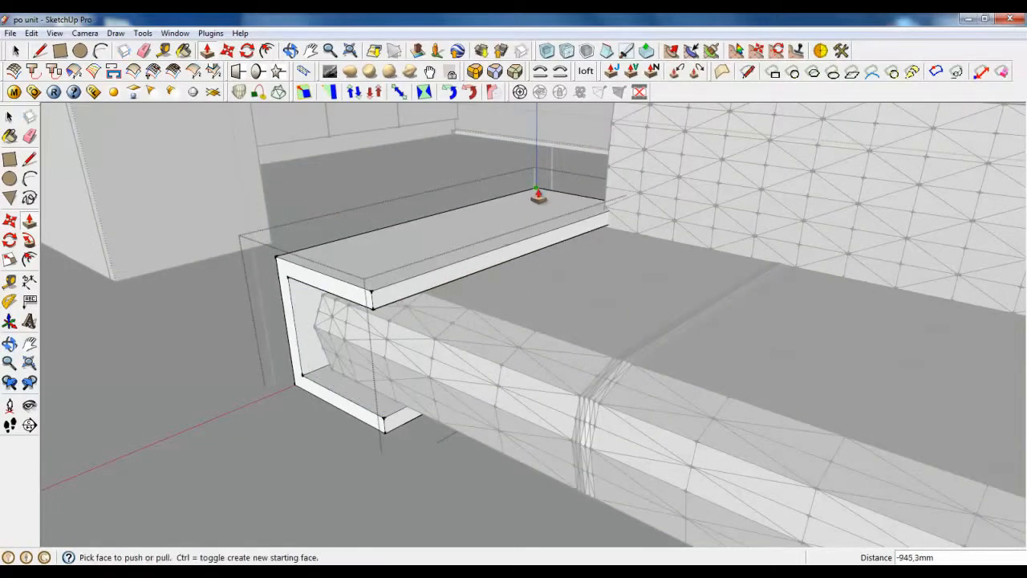
scroll(302, 328, up, 3)
middle_drag(303, 328, 451, 230)
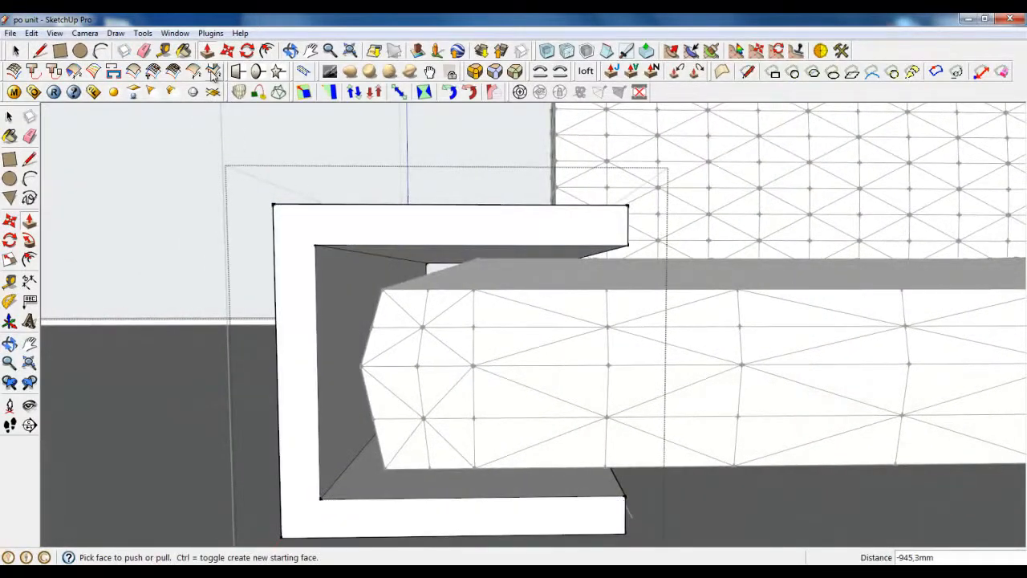
Step: Round the upper outer corner with an arc and push the sliver through the armrest's length
click(100, 50)
scroll(285, 213, up, 2)
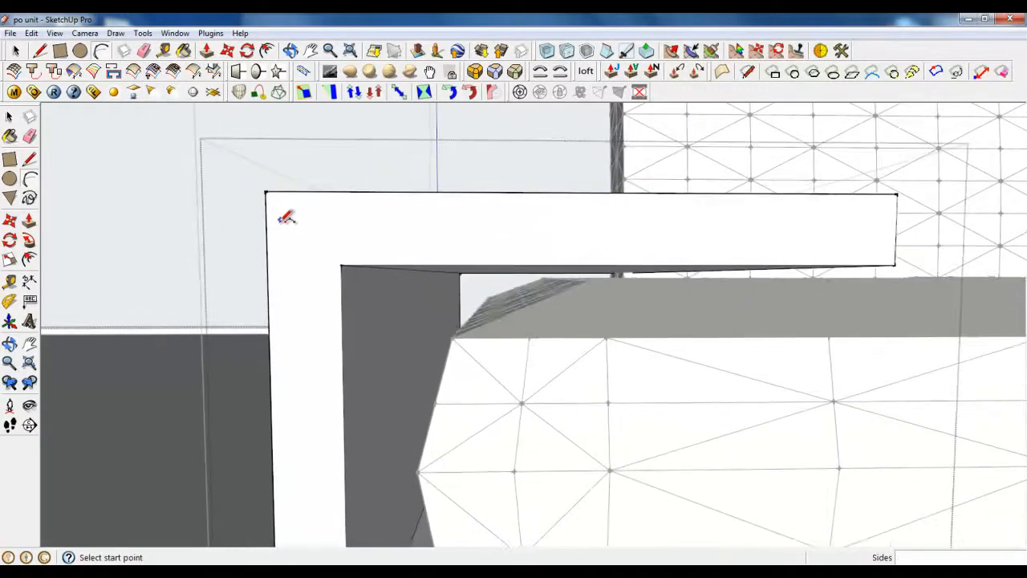
click(312, 193)
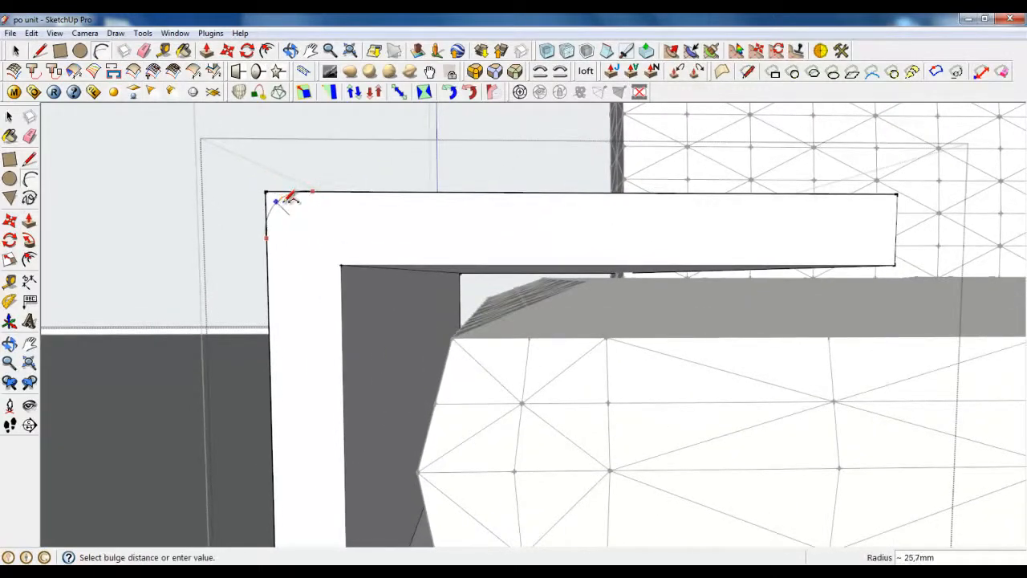
click(287, 199)
middle_drag(289, 220, 414, 246)
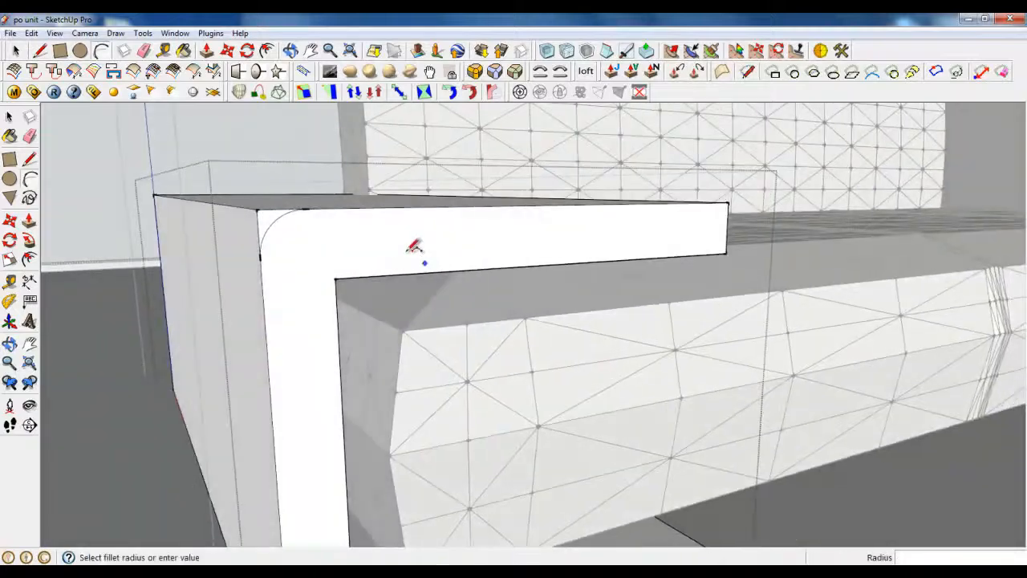
key(p)
drag(261, 223, 157, 207)
scroll(254, 240, down, 4)
scroll(329, 367, up, 4)
scroll(333, 371, down, 2)
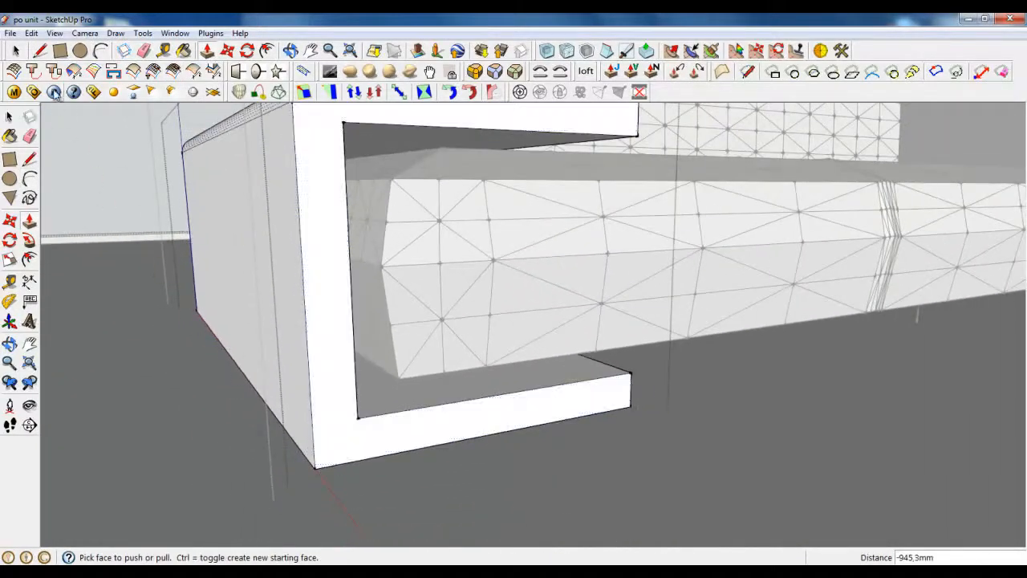
Step: Round the lower outer corner with an arc, cutting the sliver through the full 945,3 mm length
click(101, 50)
scroll(329, 446, up, 2)
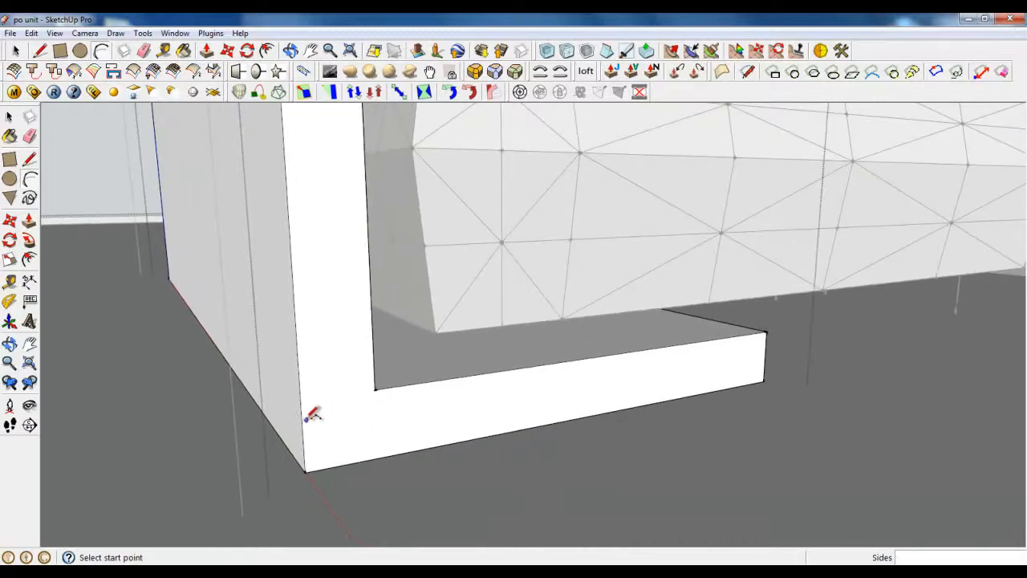
click(362, 460)
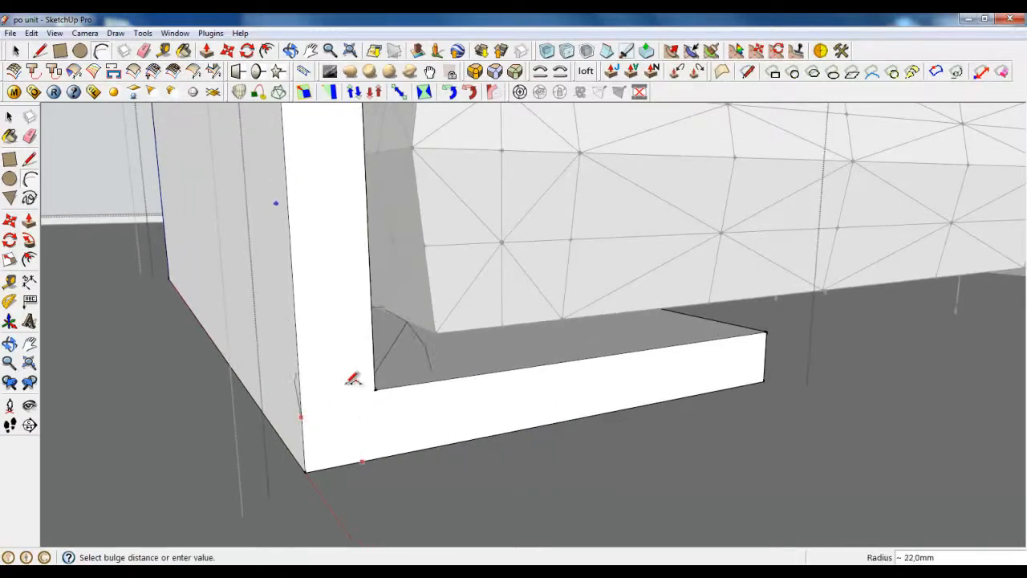
click(328, 449)
key(p)
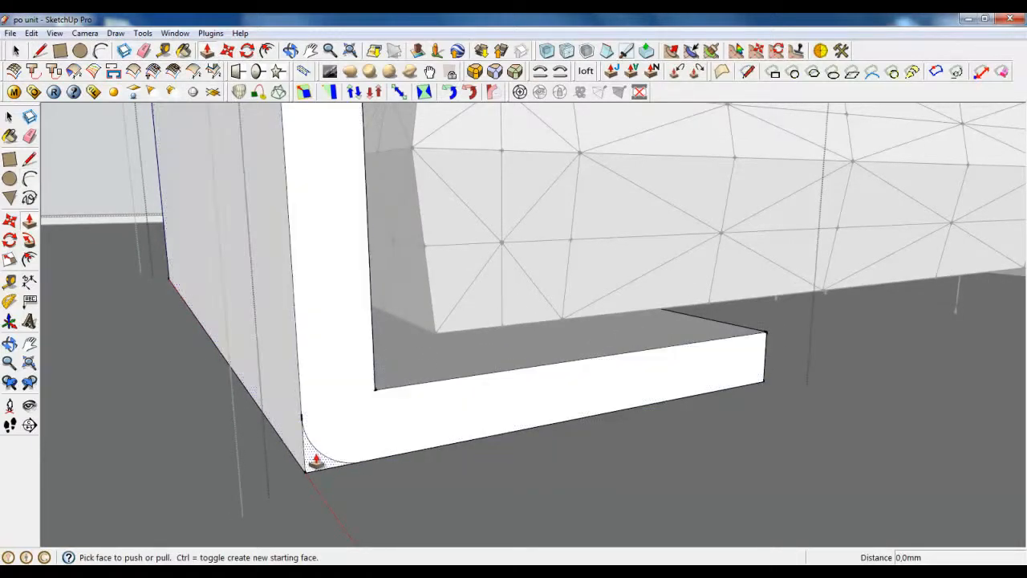
drag(301, 461, 230, 349)
middle_drag(229, 348, 401, 265)
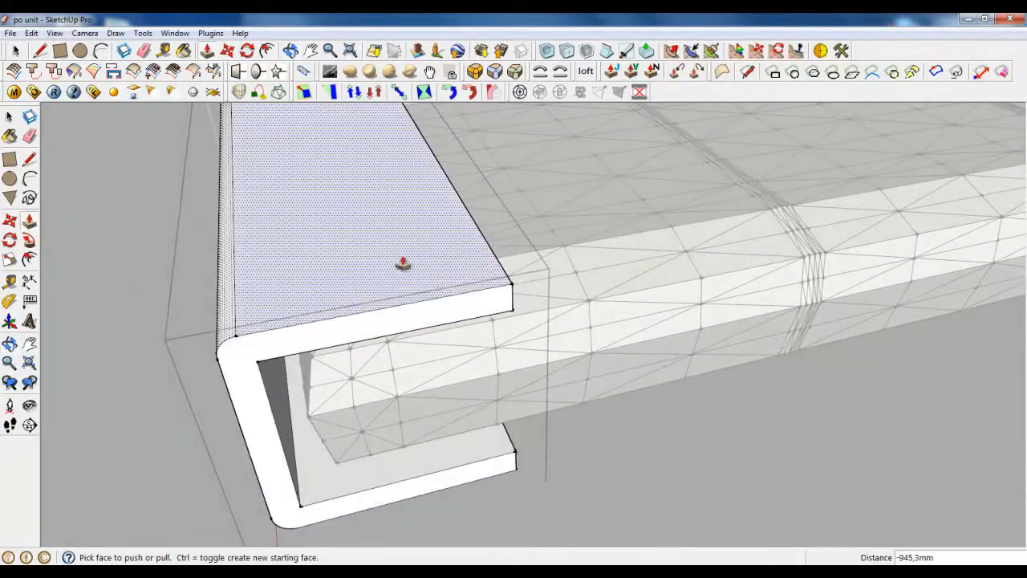
Step: Draw a fillet arc at the upper flange tip and copy it to the lower flange tip
click(100, 50)
scroll(451, 267, up, 3)
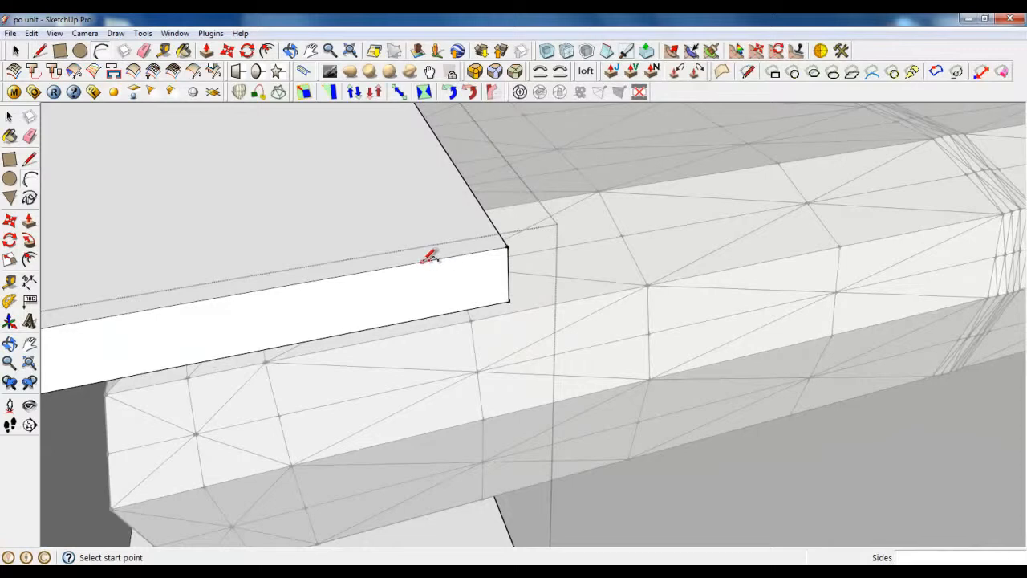
click(483, 210)
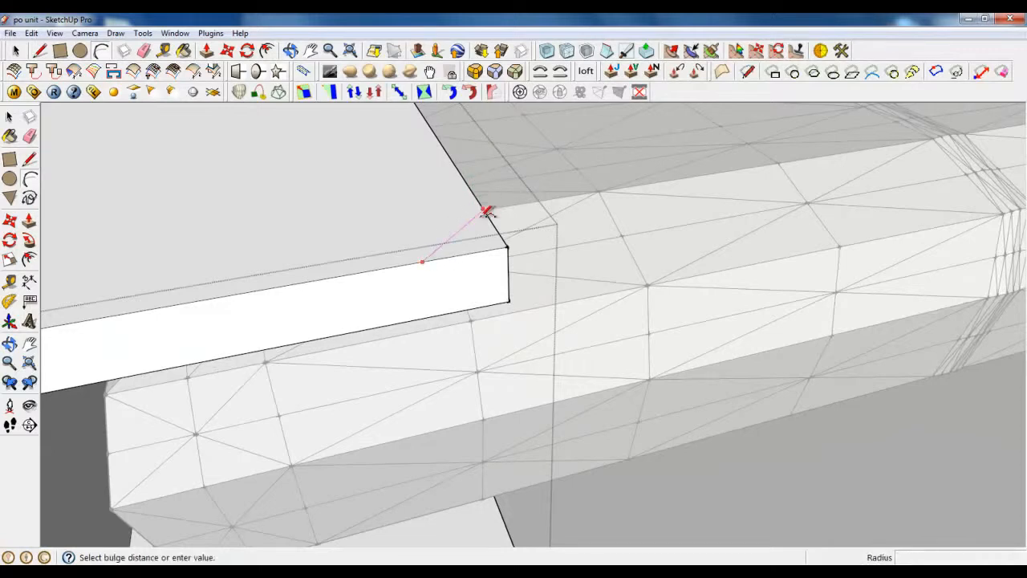
click(488, 232)
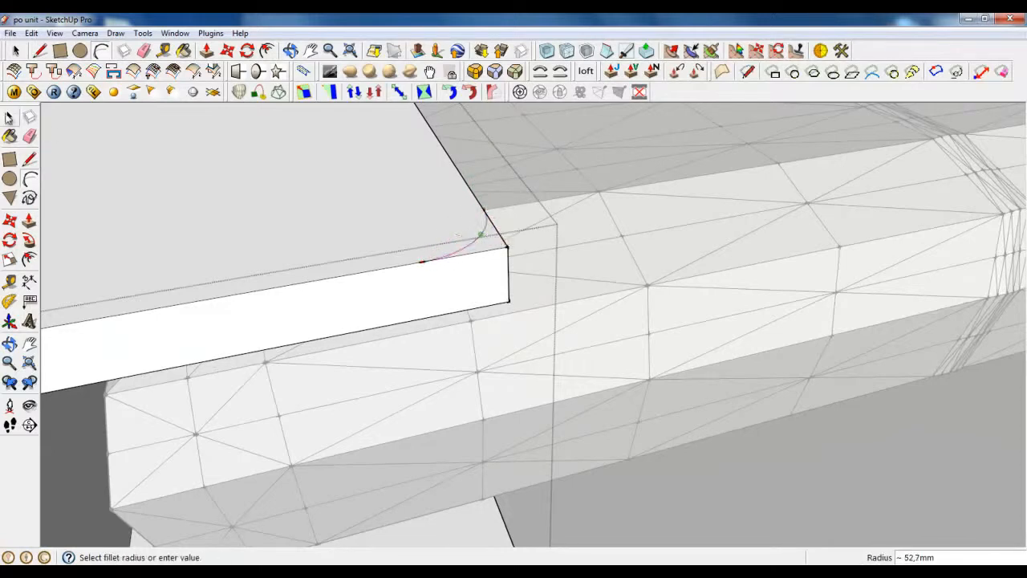
click(15, 50)
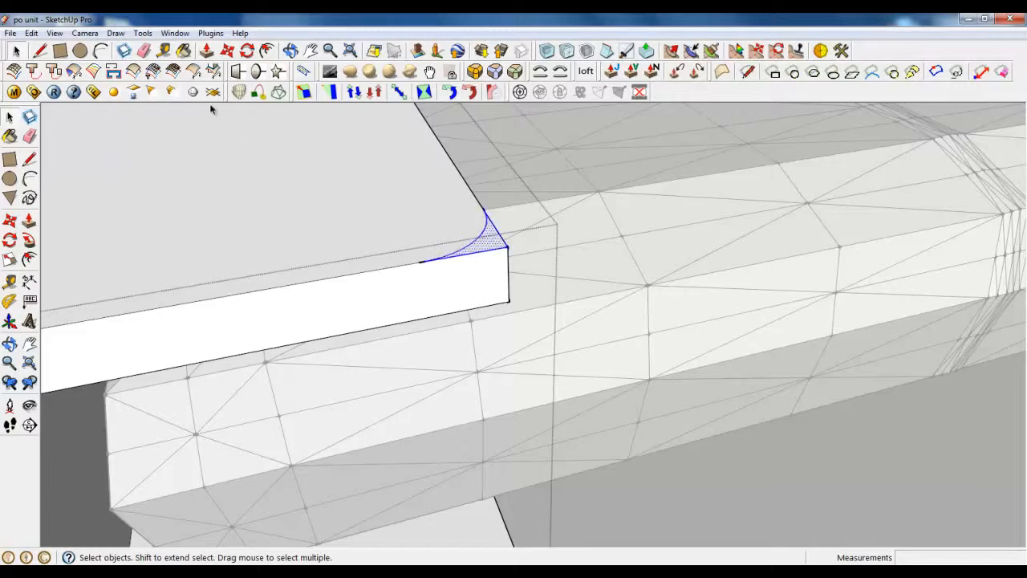
click(228, 50)
click(508, 248)
key(ctrl)
scroll(535, 175, down, 3)
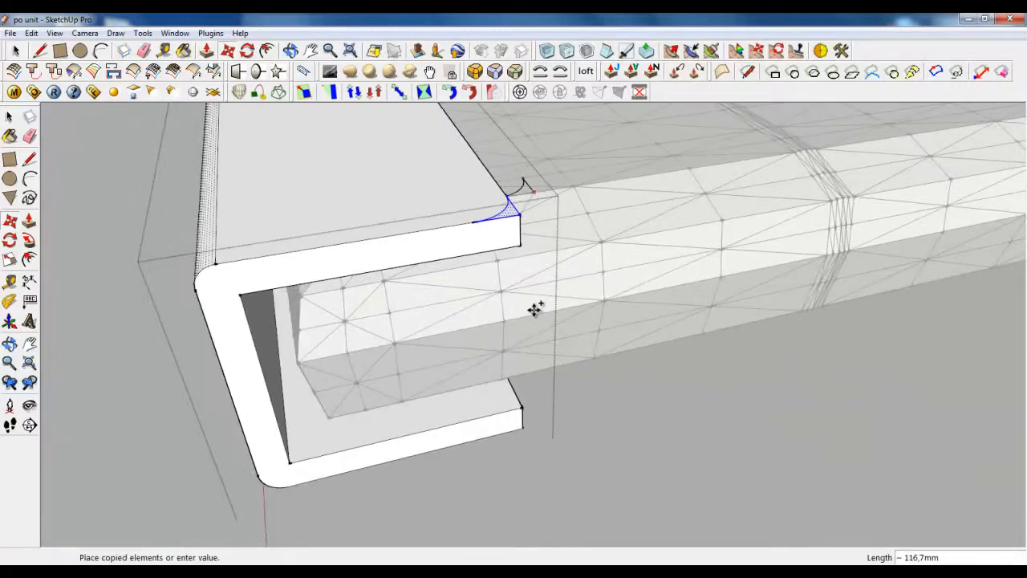
click(523, 401)
Step: Push both flange-tip slivers through their 40 mm thickness to round the tips
click(206, 50)
click(516, 217)
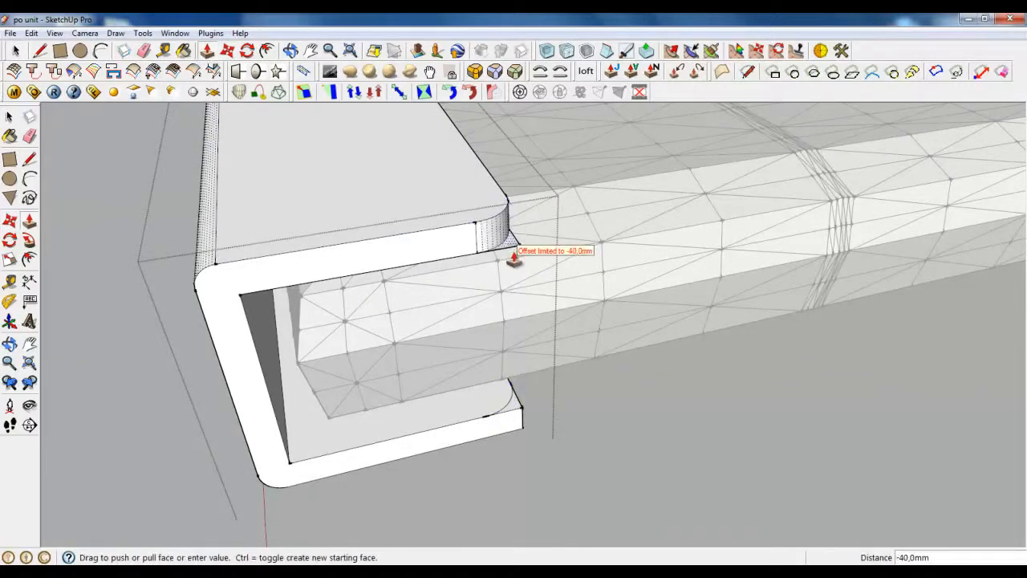
click(516, 259)
click(518, 414)
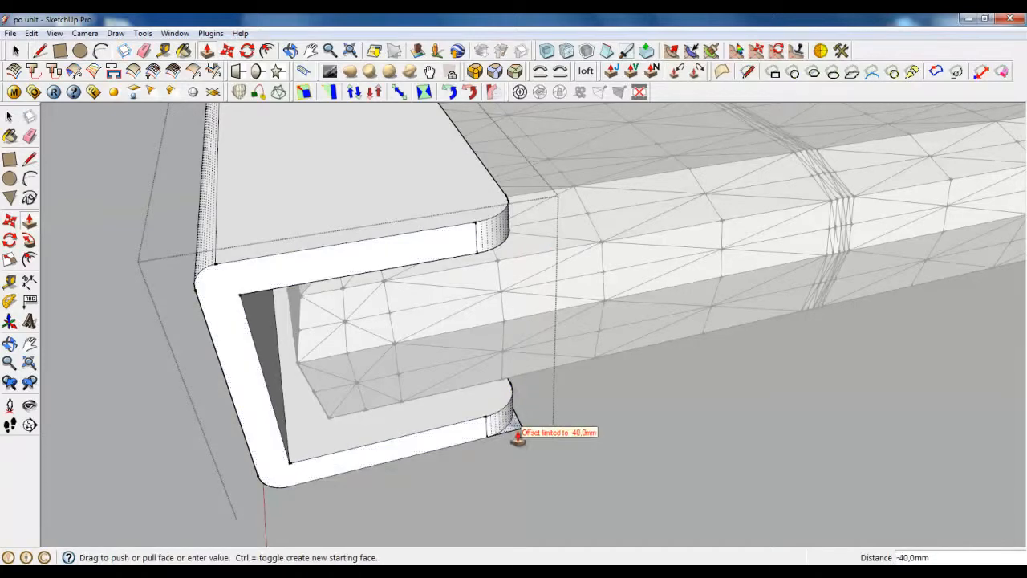
click(517, 445)
scroll(502, 472, down, 3)
click(16, 51)
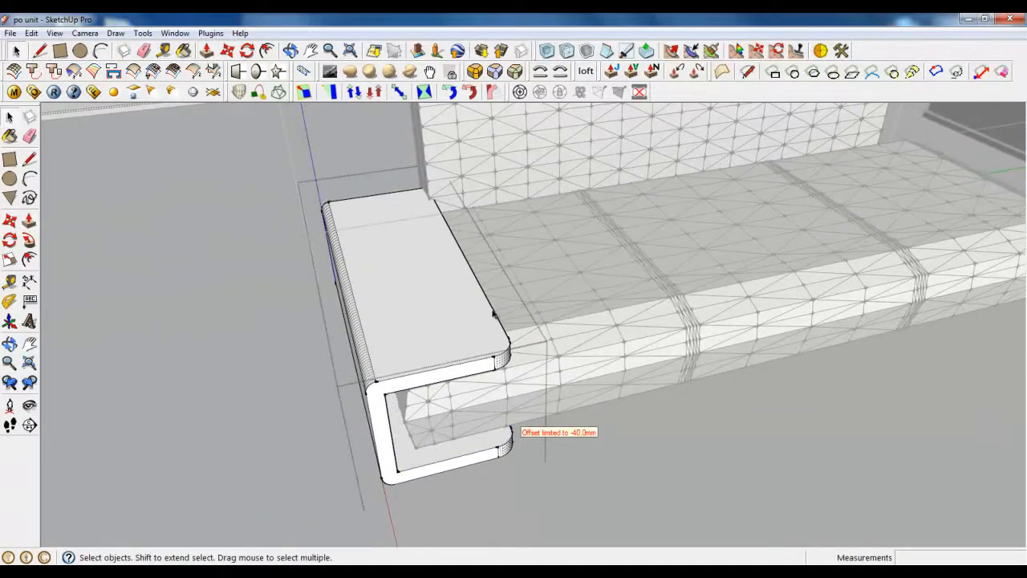
Step: Close the armrest group and select the whole armrest
middle_drag(450, 265, 218, 305)
right_click(209, 313)
click(208, 313)
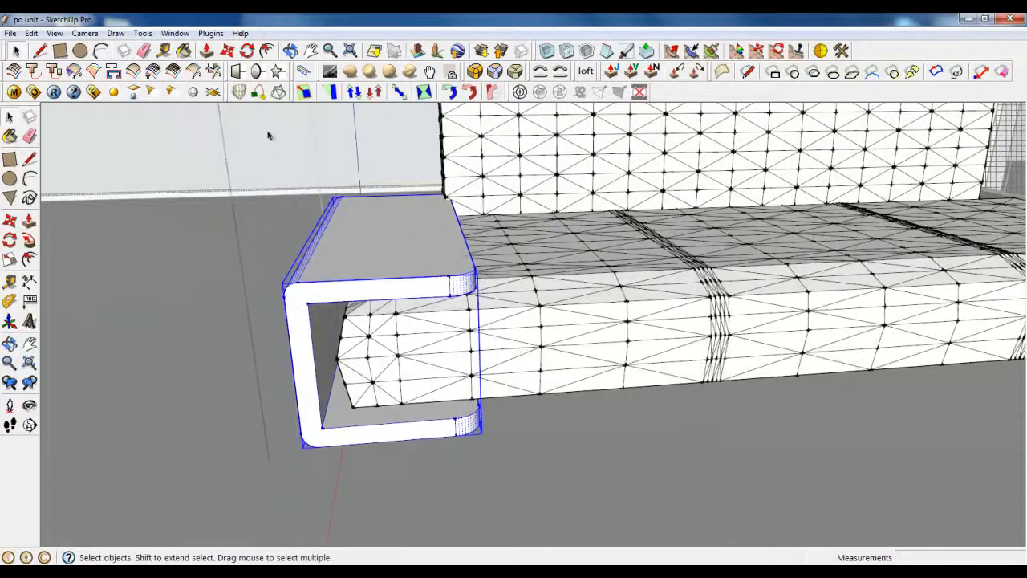
key(m)
scroll(453, 223, up, 4)
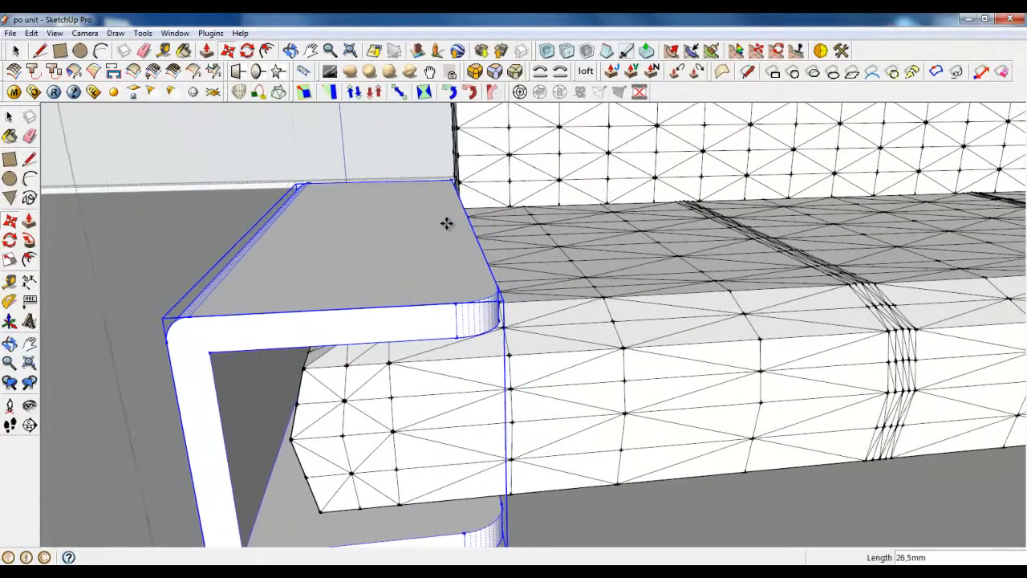
middle_drag(447, 222, 592, 305)
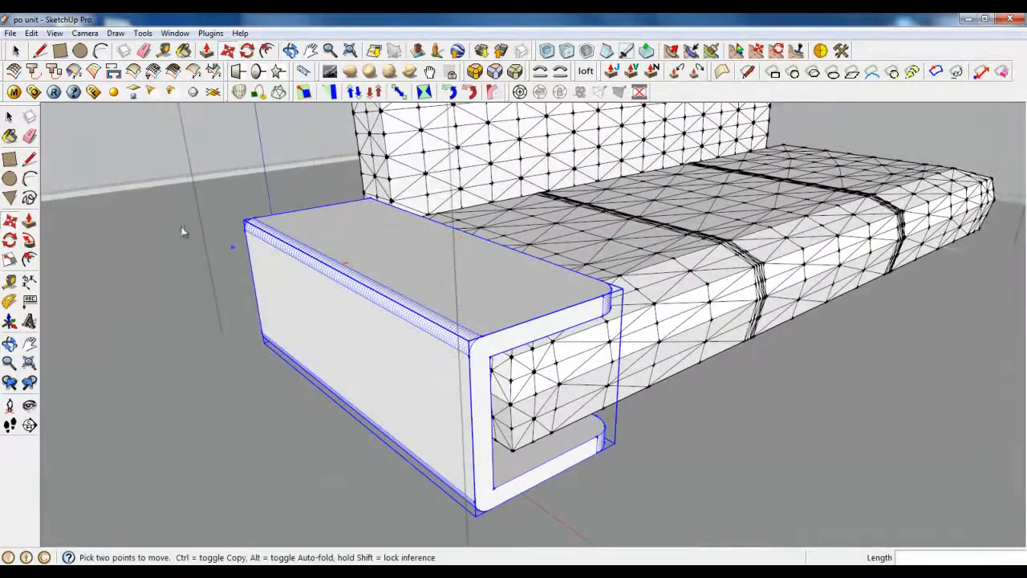
click(17, 50)
double_click(483, 345)
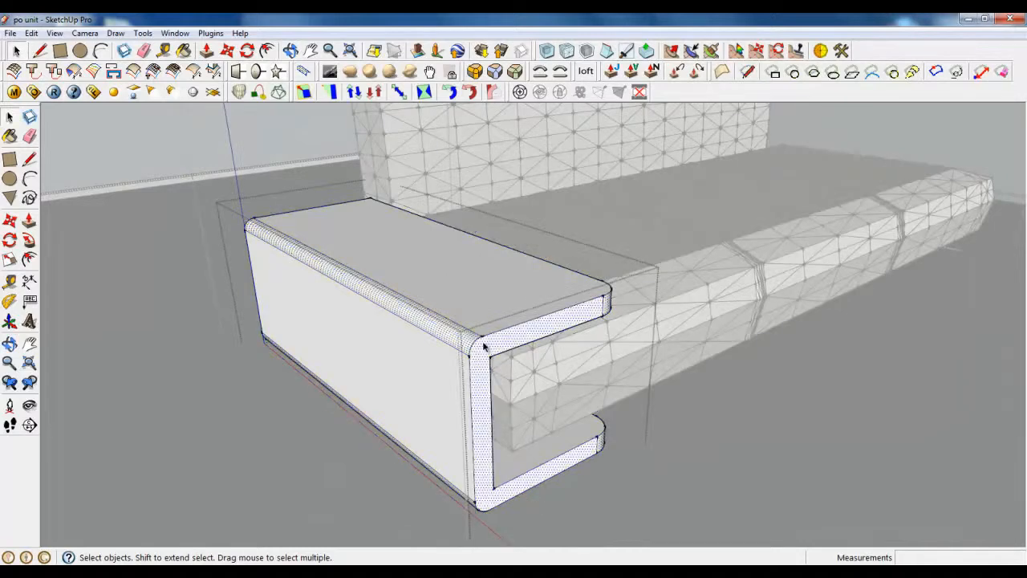
scroll(552, 340, up, 2)
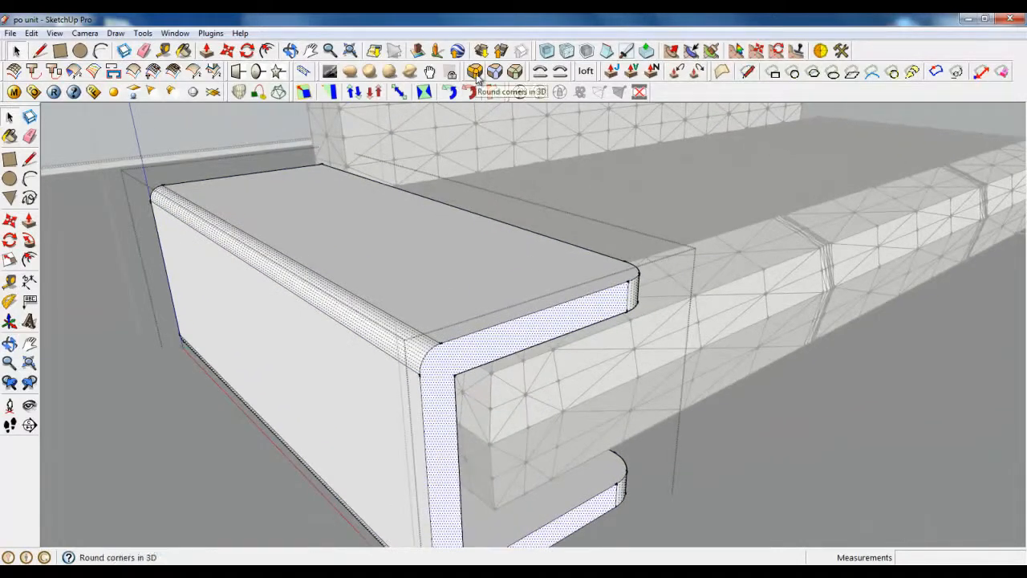
scroll(429, 512, down, 2)
click(282, 437)
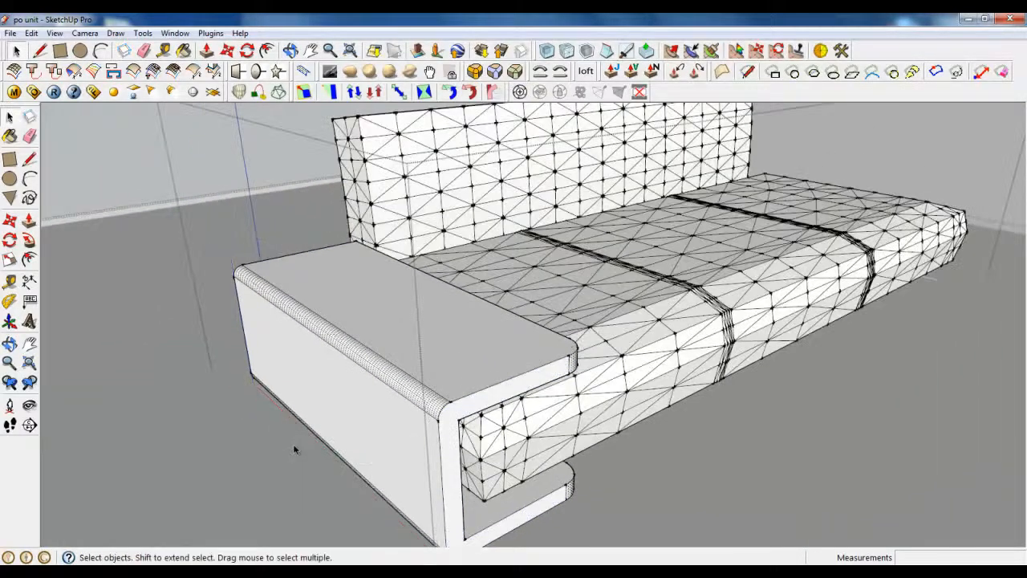
click(443, 374)
middle_drag(443, 375, 361, 384)
middle_drag(490, 389, 512, 446)
Step: Copy the armrest with Move+Ctrl and drop the copy at the sofa's right end
key(m)
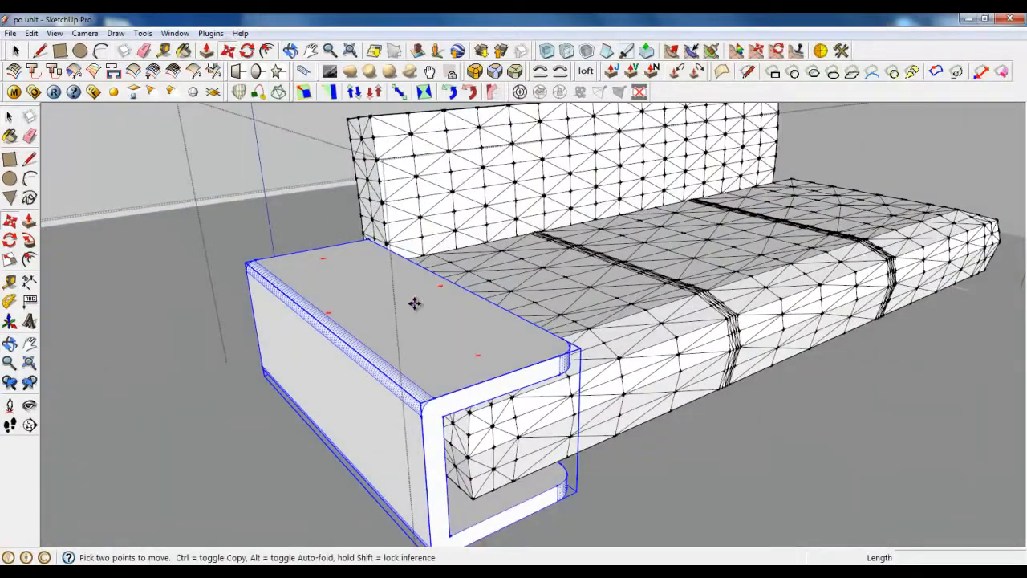
key(ctrl)
click(415, 300)
click(971, 160)
scroll(972, 161, up, 5)
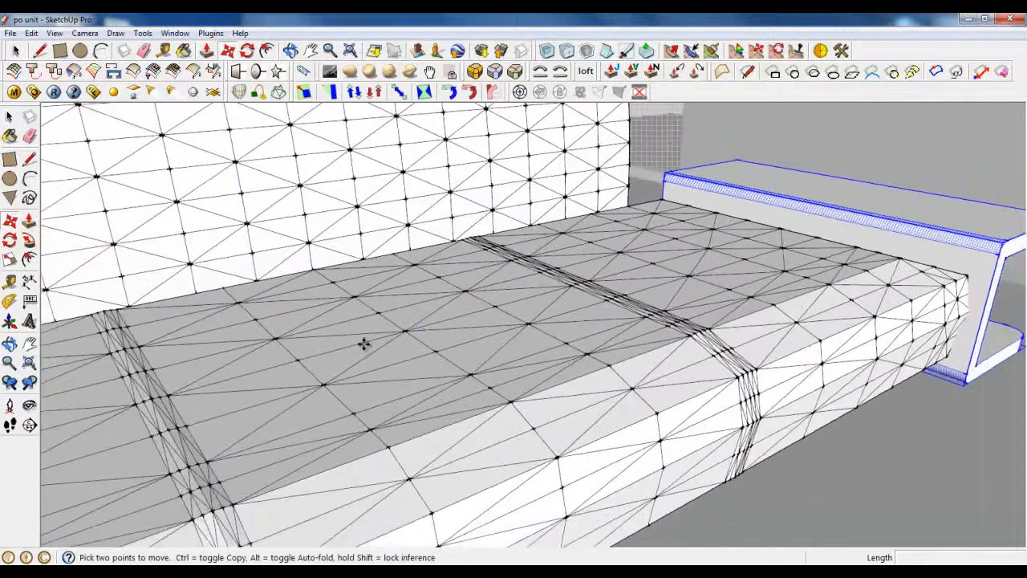
scroll(362, 344, down, 2)
scroll(995, 247, up, 5)
scroll(105, 271, down, 1)
click(8, 261)
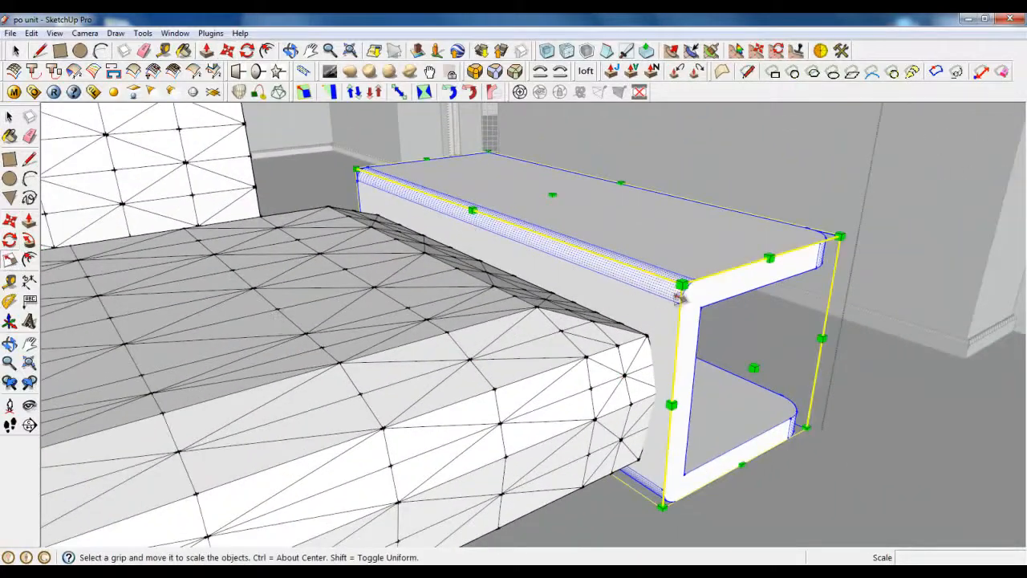
Step: Mirror the copied armrest by scaling it to -1 from its side grip
middle_drag(641, 299, 479, 251)
drag(611, 270, 867, 260)
drag(909, 561, 260, 369)
click(267, 372)
middle_drag(266, 372, 421, 377)
Step: Move the mirrored armrest flush against the seat's far end
click(228, 51)
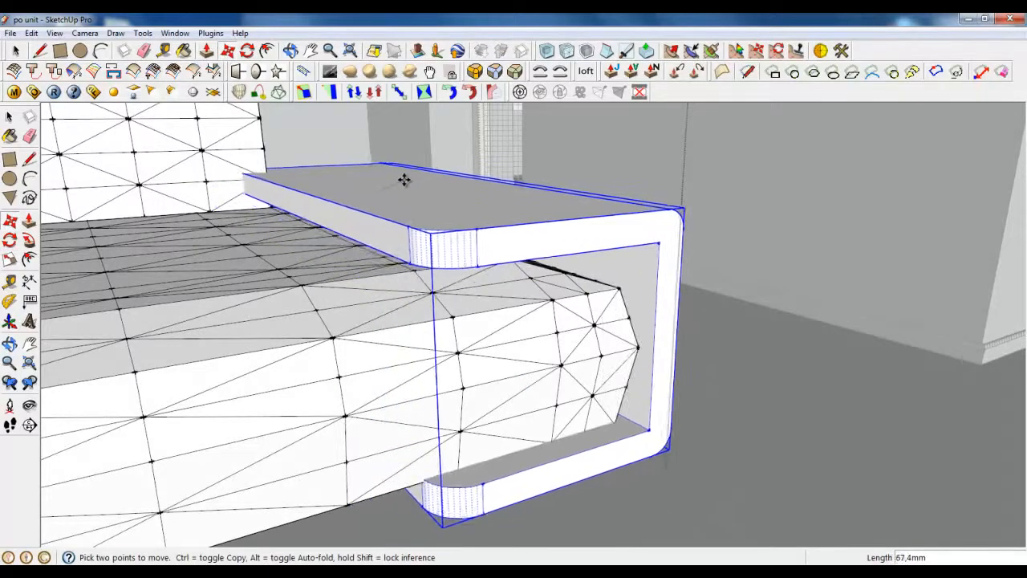
click(433, 190)
middle_drag(383, 272, 530, 323)
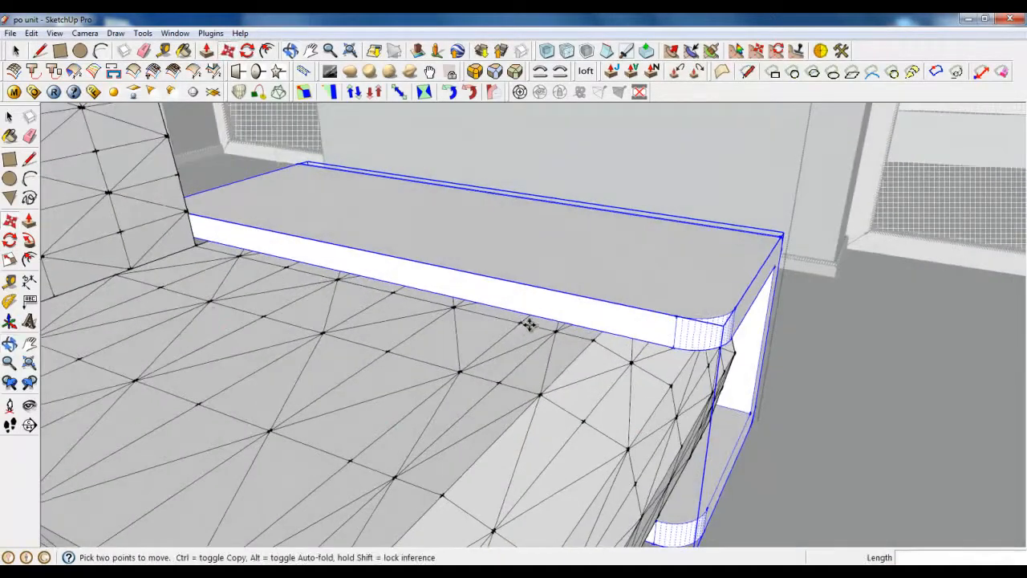
scroll(617, 270, down, 8)
middle_drag(484, 354, 439, 362)
scroll(317, 367, up, 3)
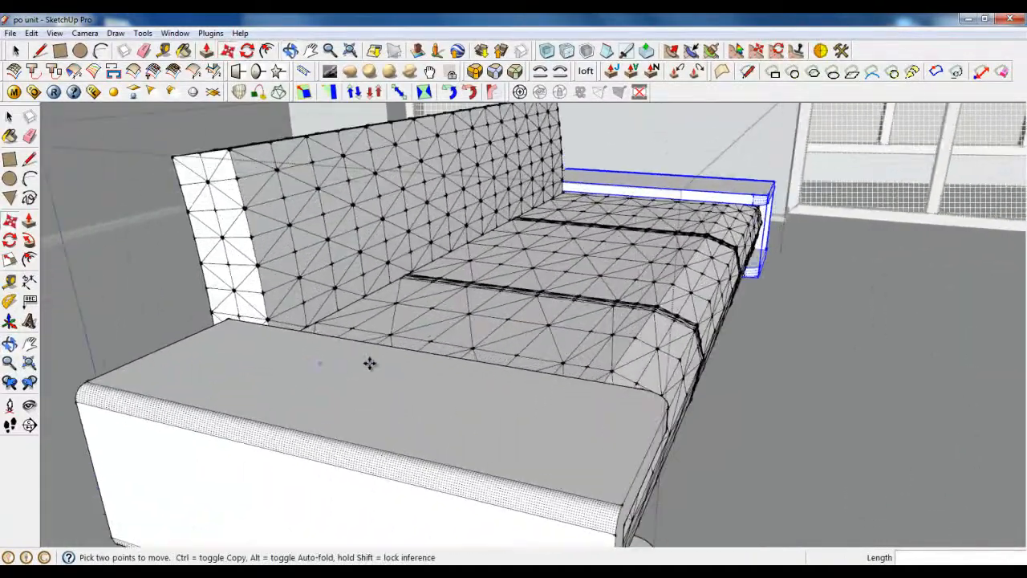
scroll(545, 373, down, 3)
middle_drag(509, 377, 449, 373)
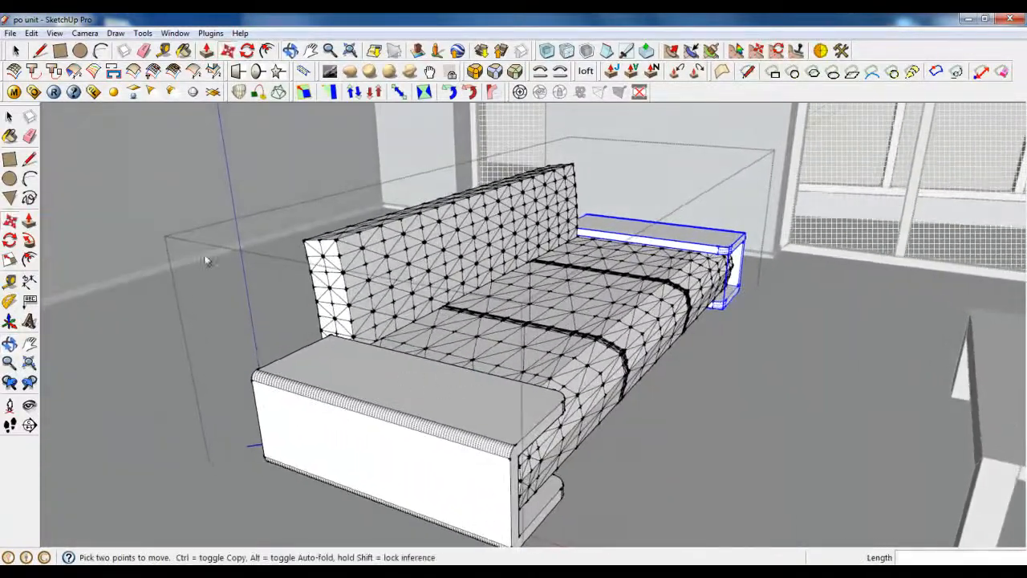
Step: Select the backrest and seat cushion
click(16, 51)
click(443, 278)
click(505, 345)
click(417, 265)
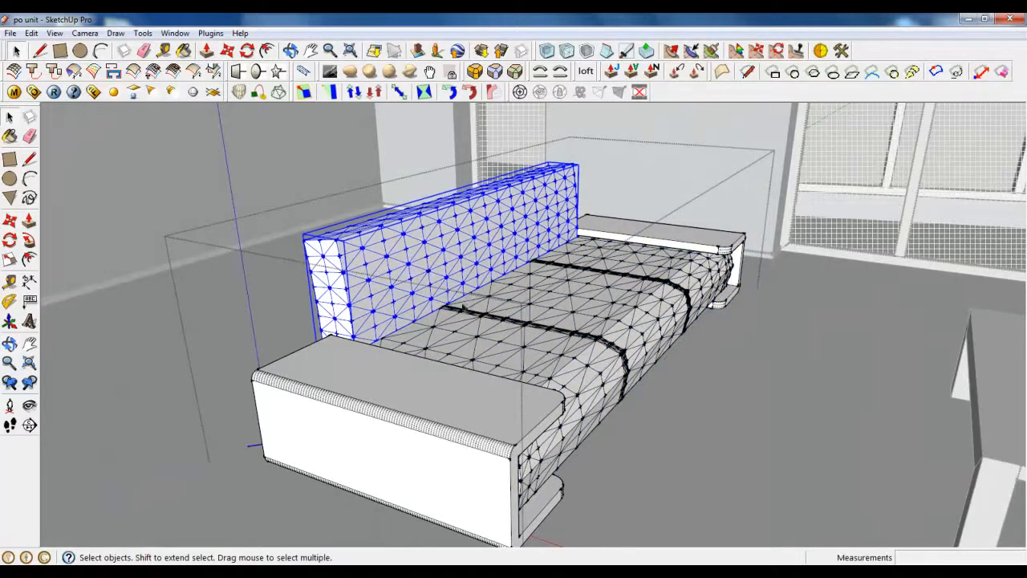
Step: Orbit around the sofa and double-click its group to edit its contents
click(504, 348)
middle_drag(506, 365, 484, 353)
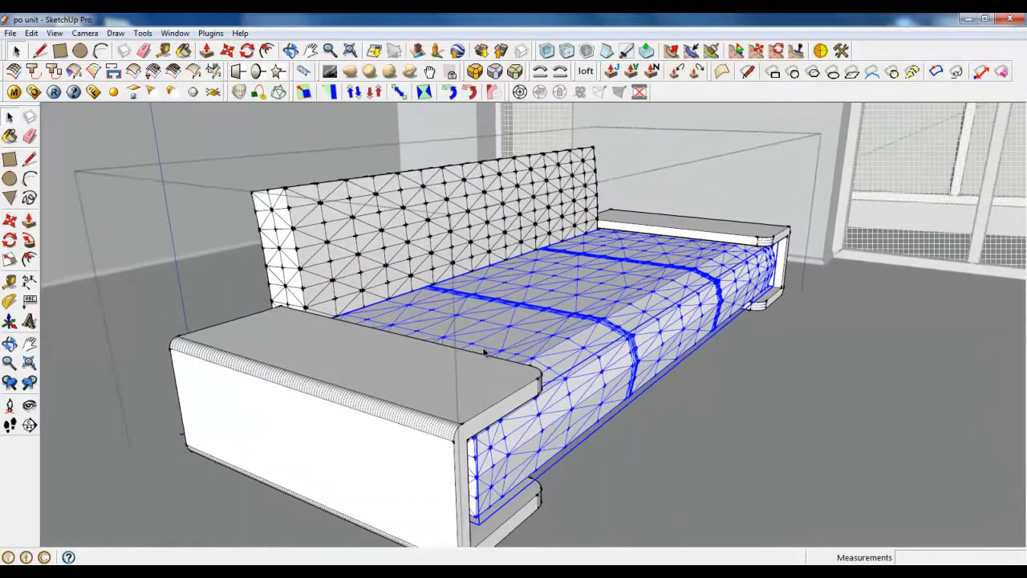
scroll(484, 353, down, 2)
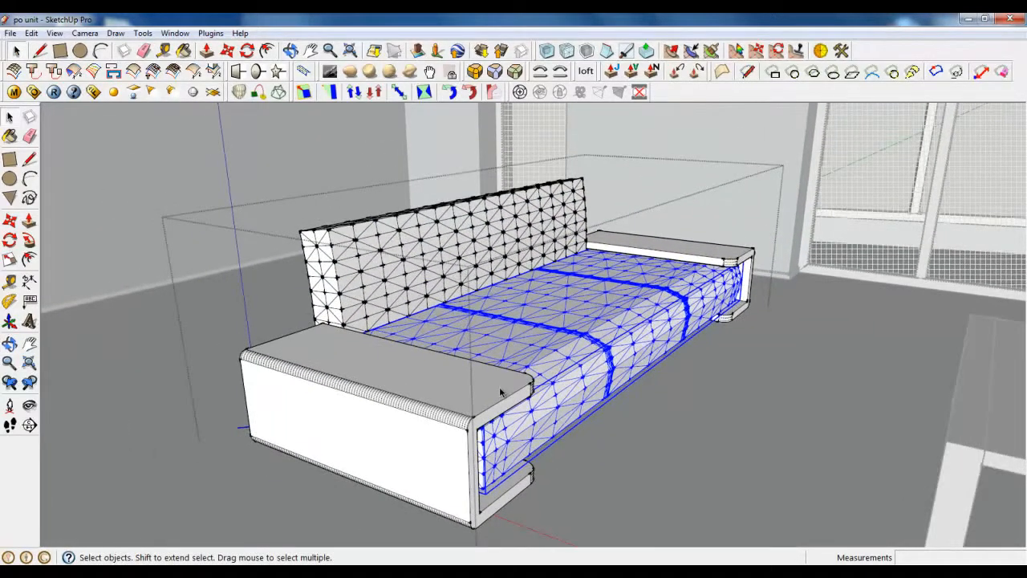
scroll(534, 441, up, 2)
scroll(596, 402, down, 2)
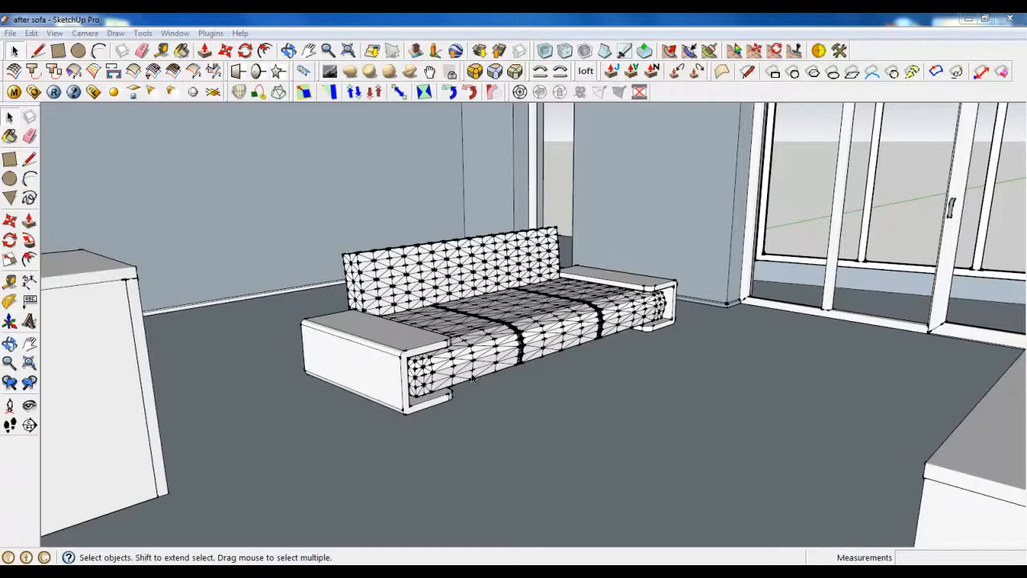
click(474, 379)
scroll(473, 378, up, 2)
middle_drag(474, 379, 417, 329)
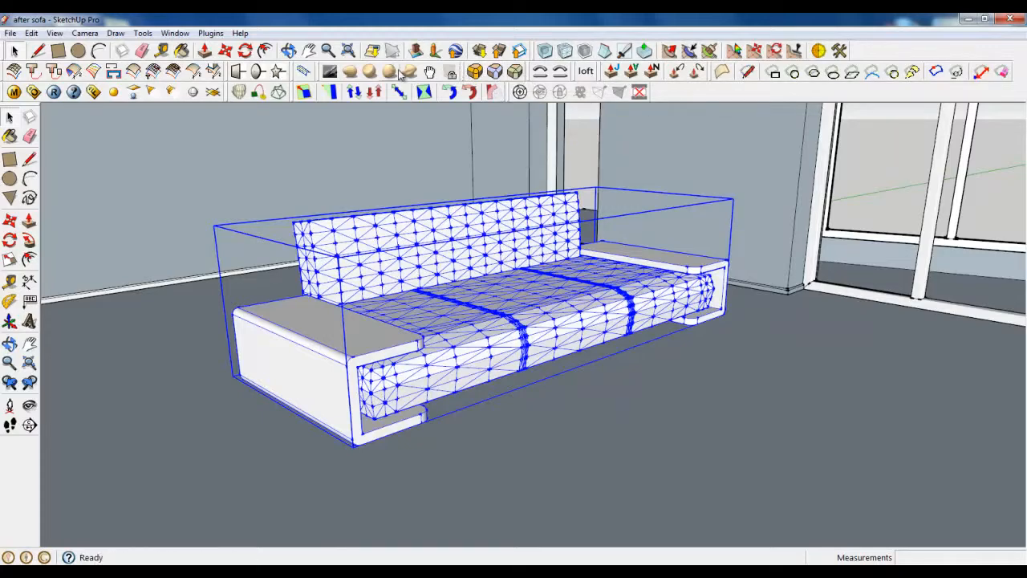
scroll(452, 110, down, 4)
scroll(496, 297, up, 5)
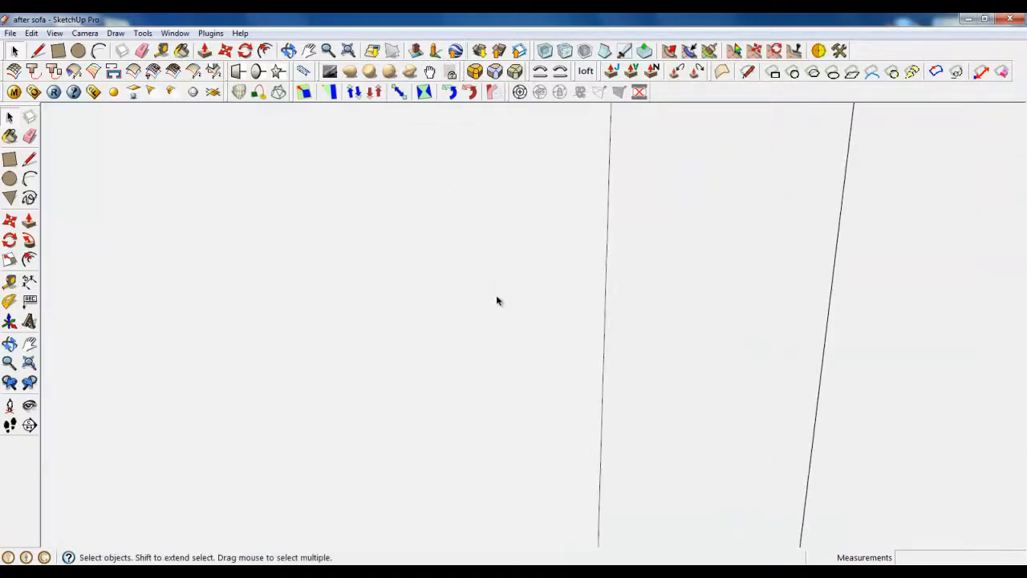
scroll(497, 231, down, 3)
middle_drag(493, 319, 484, 358)
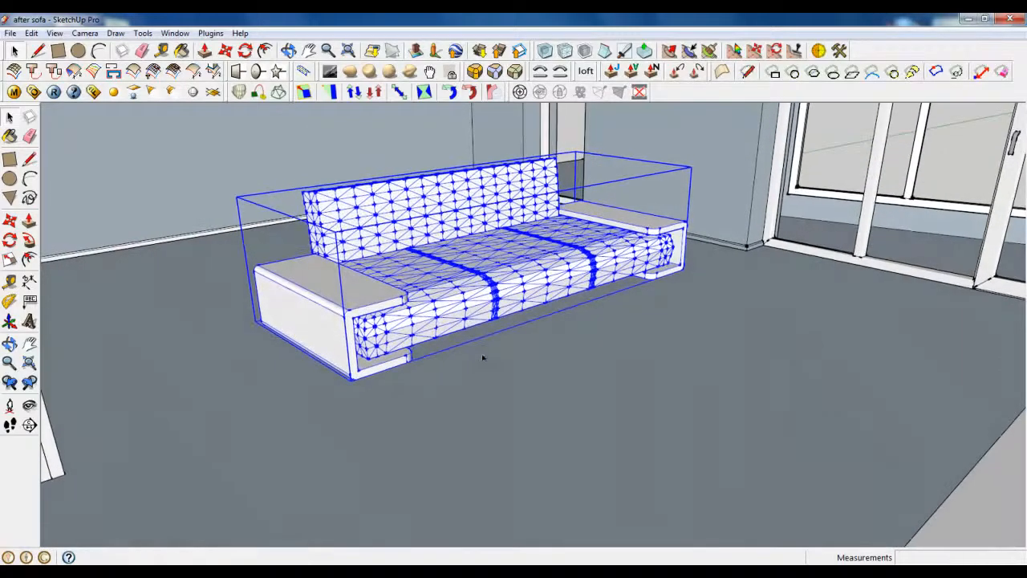
double_click(401, 275)
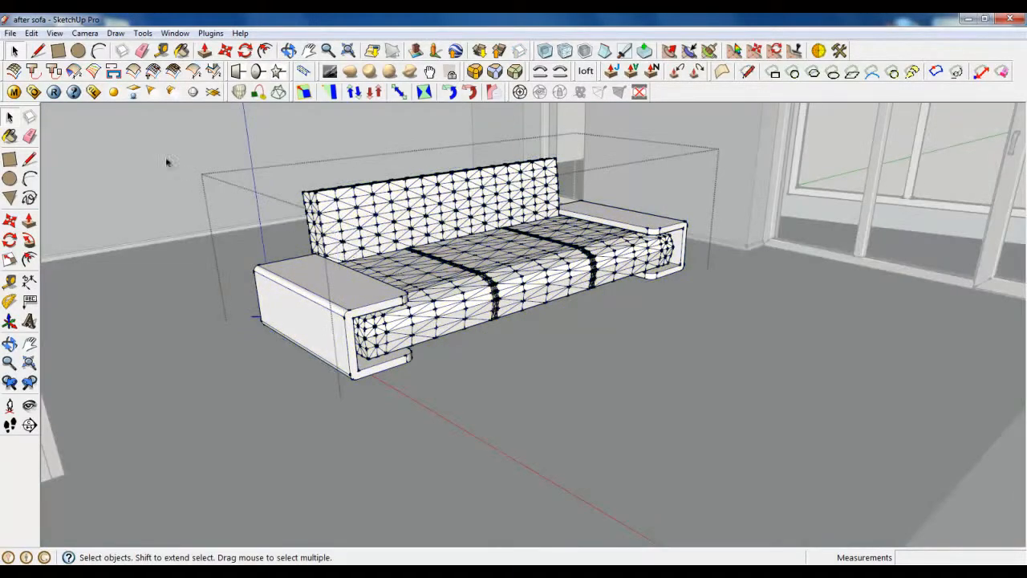
Step: Draw a rectangle on the floor and move it in front of the sofa
click(73, 70)
click(417, 369)
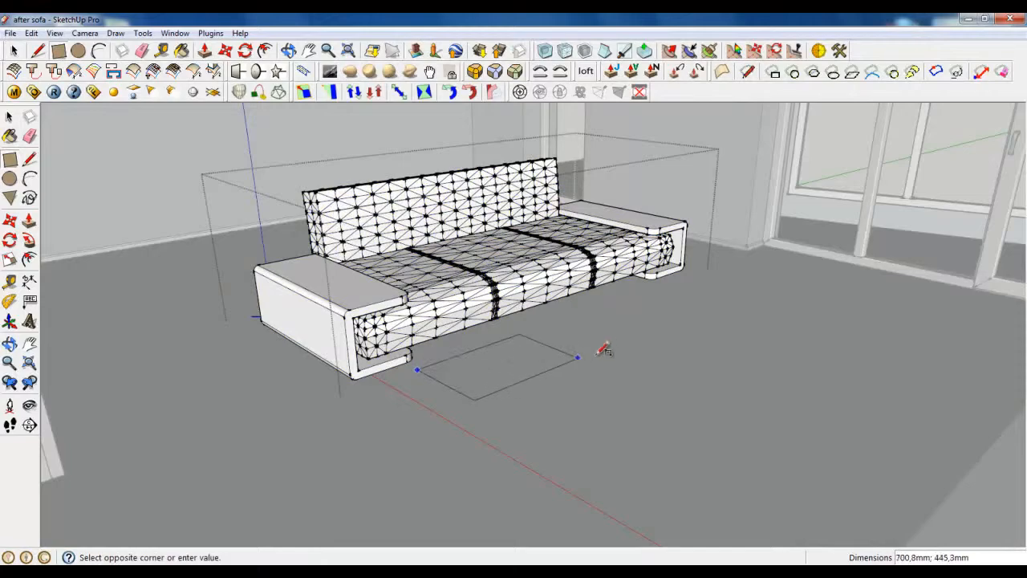
click(625, 356)
middle_drag(633, 351, 305, 431)
scroll(523, 337, up, 2)
click(213, 71)
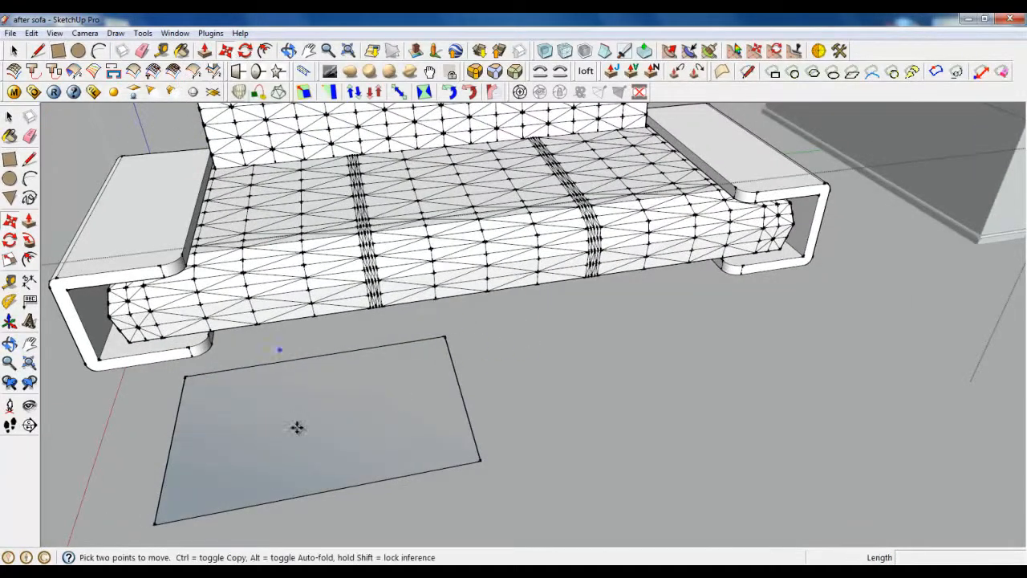
click(298, 426)
click(369, 442)
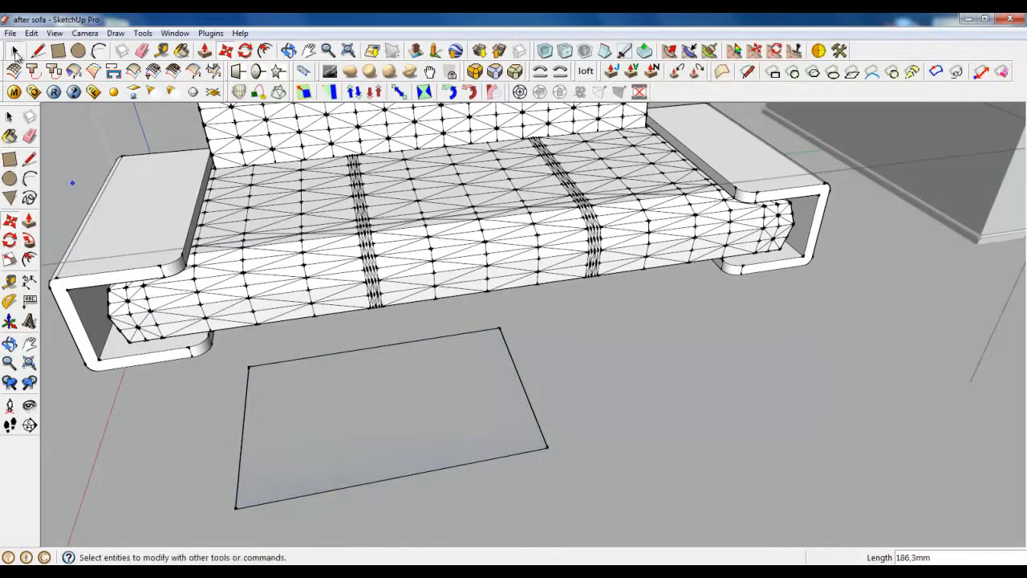
Step: Push/Pull the rectangle up into a low block and select the whole box
click(13, 49)
click(289, 387)
click(204, 49)
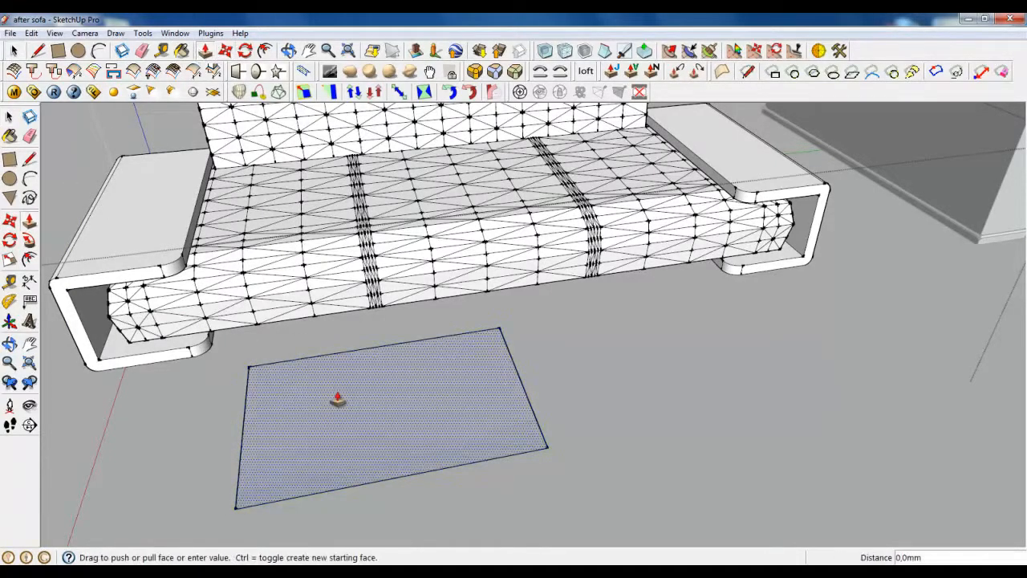
click(321, 393)
click(324, 360)
middle_drag(291, 441, 447, 348)
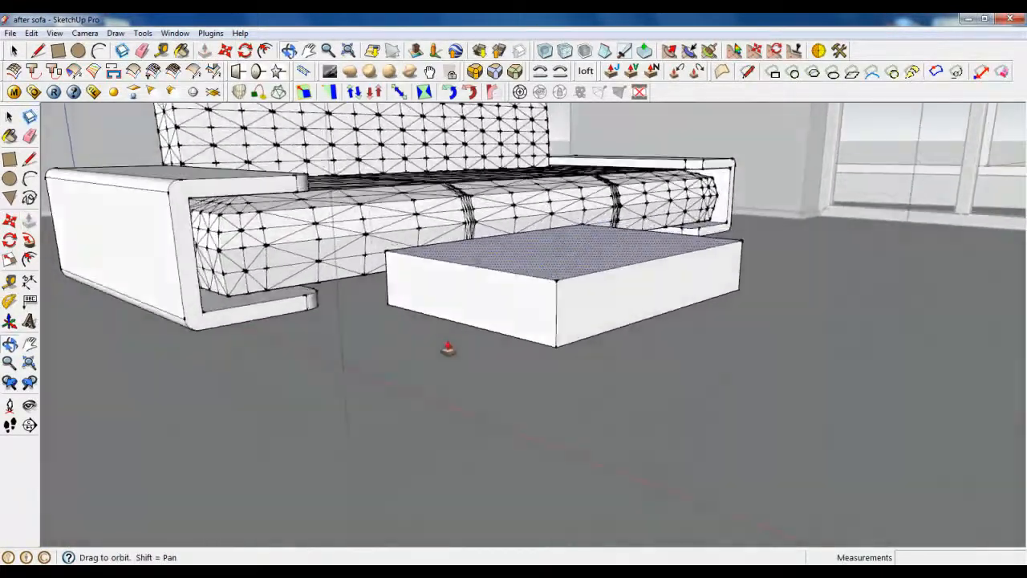
scroll(690, 327, up, 2)
click(13, 51)
scroll(267, 483, down, 1)
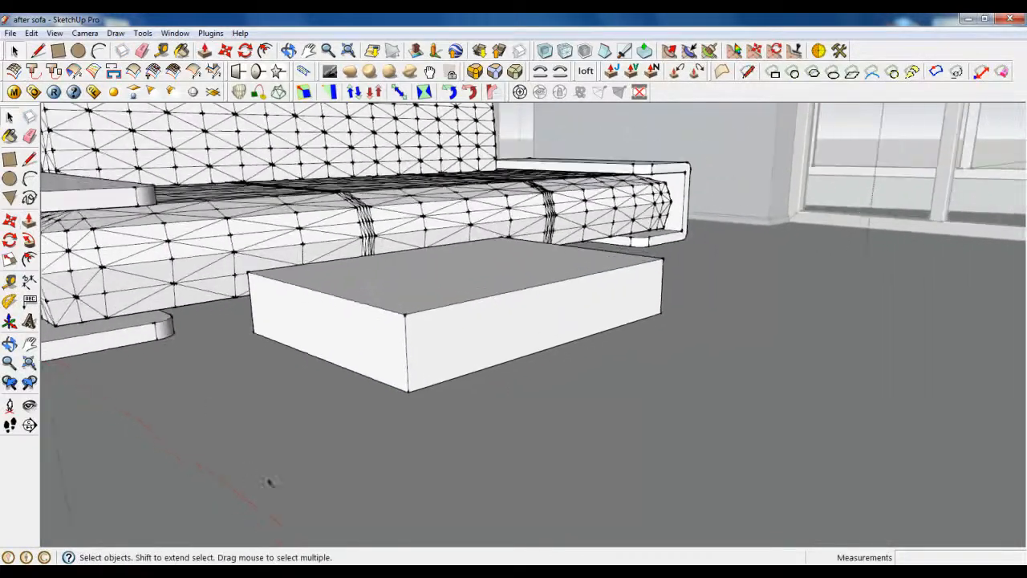
triple_click(446, 336)
scroll(369, 313, up, 1)
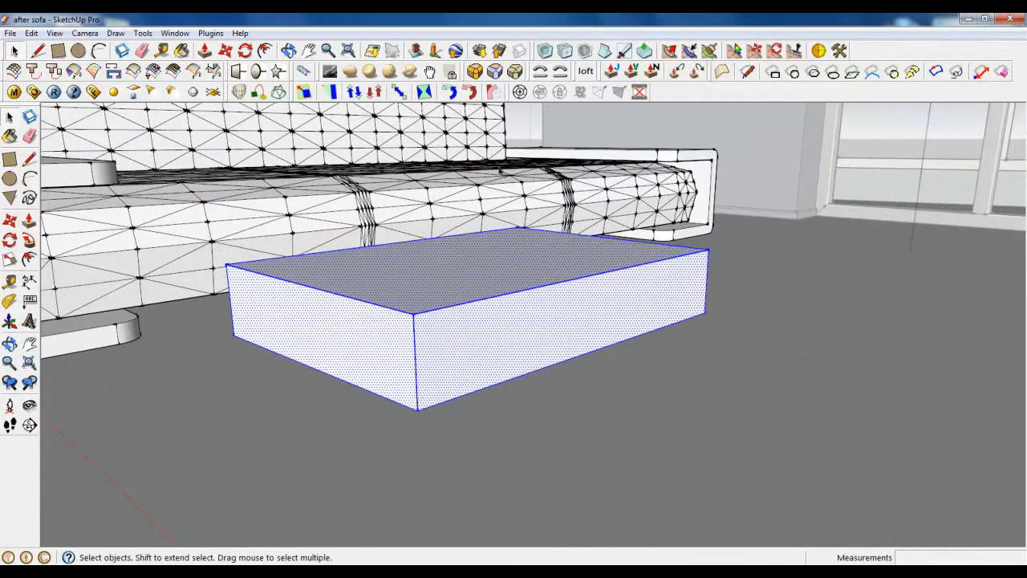
Step: Bevel all 12 edges and 8 corners of the box with a 30 mm offset
click(516, 73)
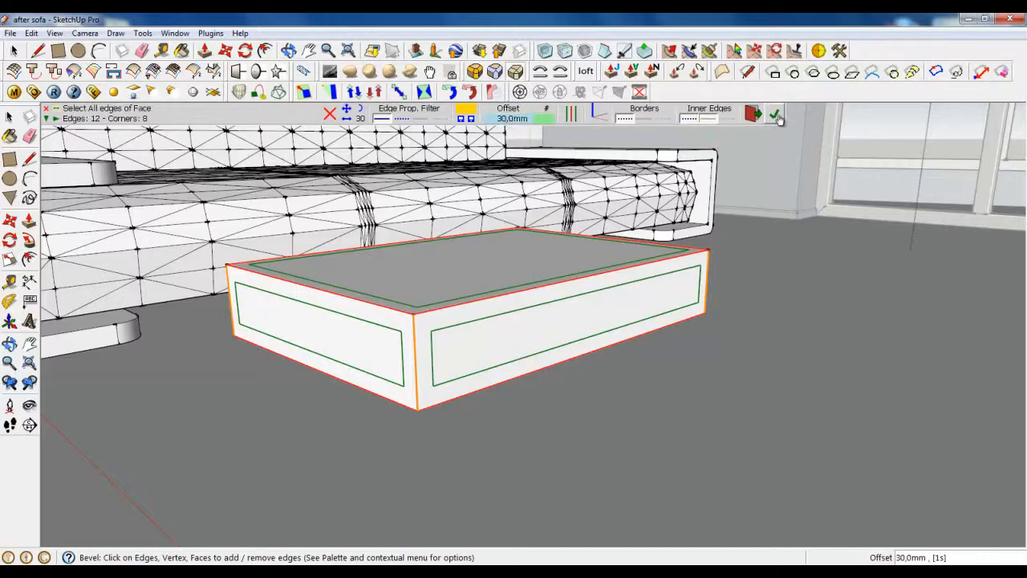
click(775, 116)
click(14, 51)
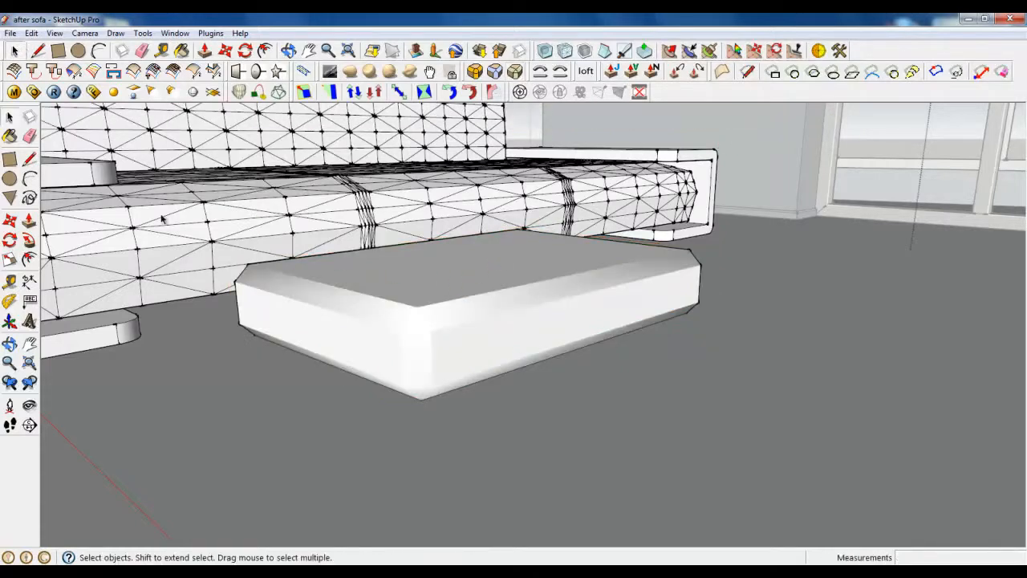
scroll(443, 384, down, 2)
drag(201, 167, 883, 485)
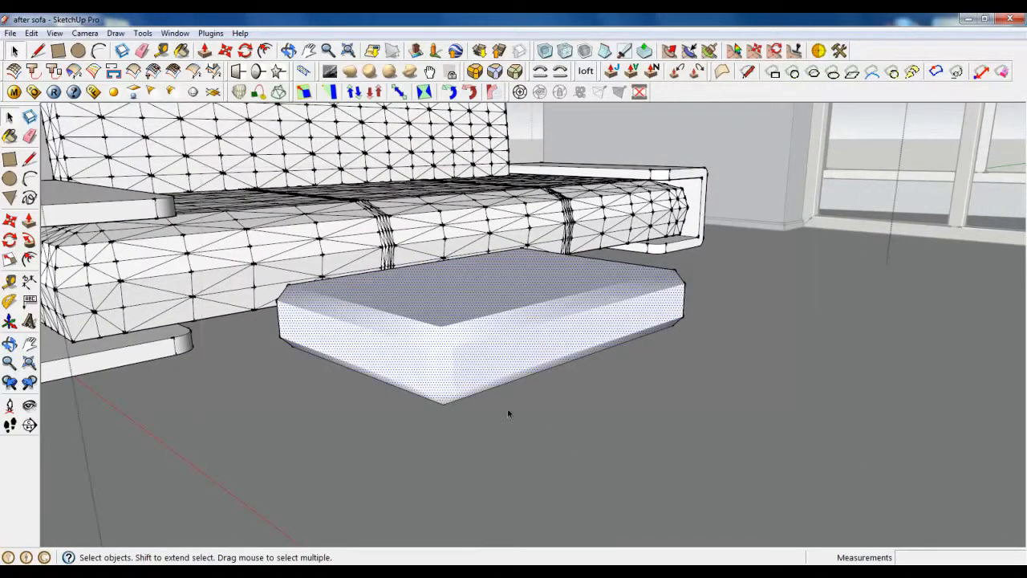
scroll(493, 396, up, 1)
right_click(464, 268)
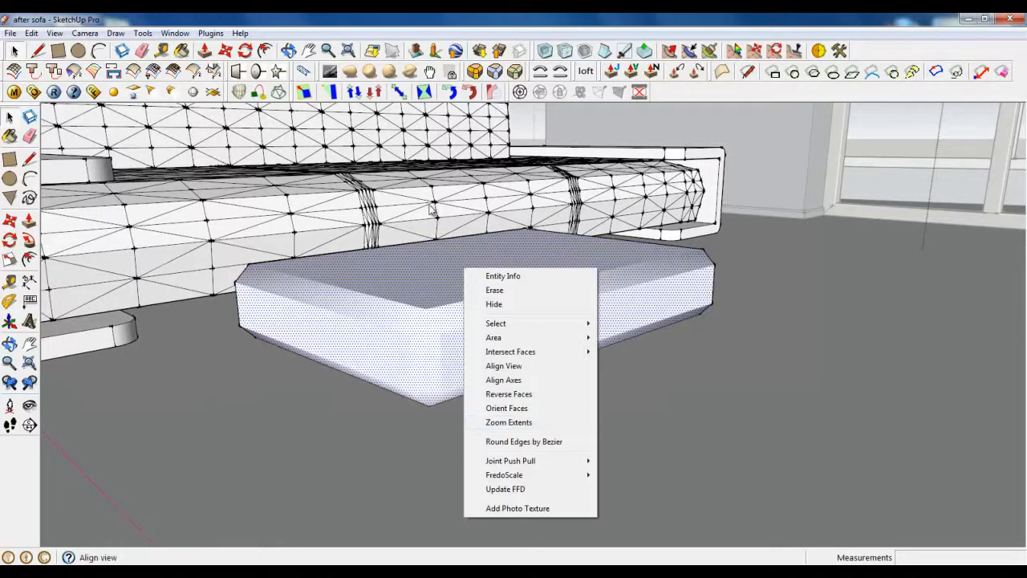
click(405, 317)
click(405, 321)
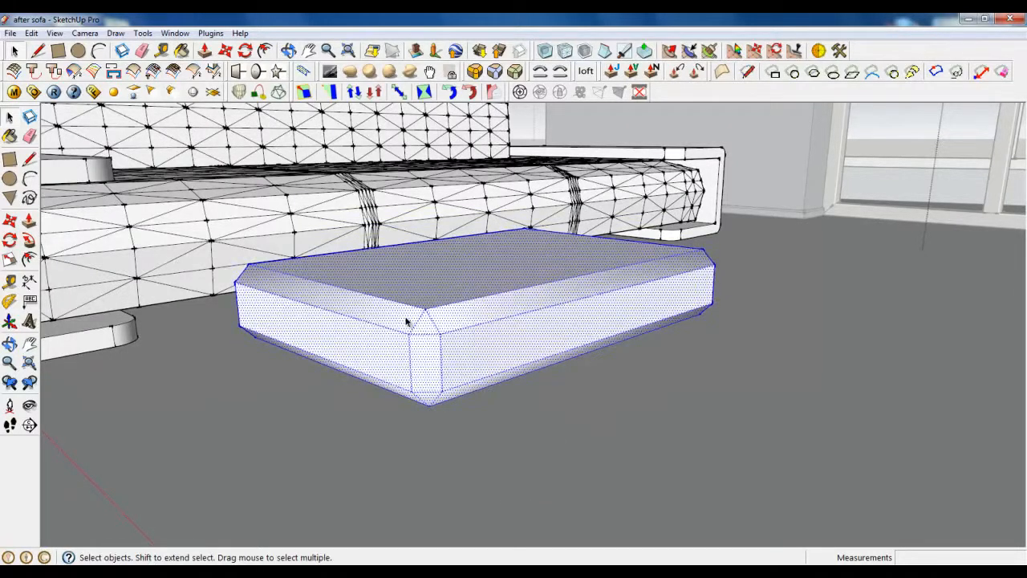
right_click(406, 321)
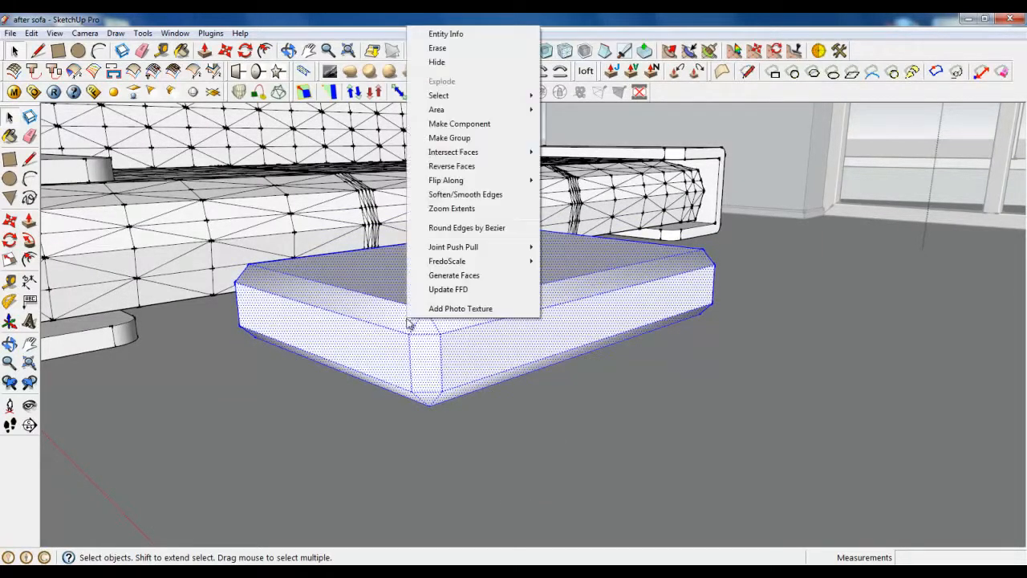
click(452, 195)
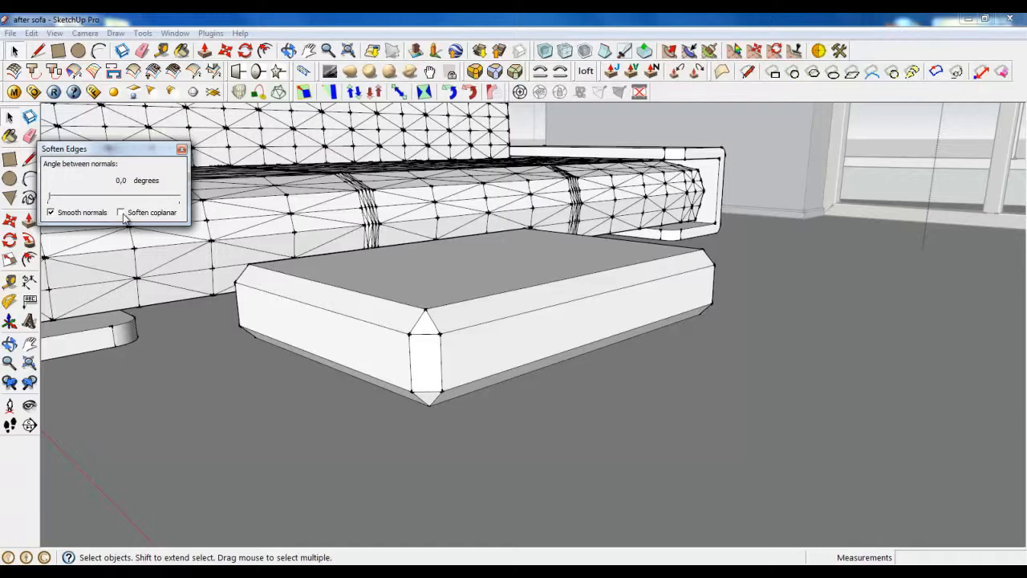
click(182, 150)
scroll(396, 338, down, 3)
click(452, 366)
scroll(405, 314, up, 3)
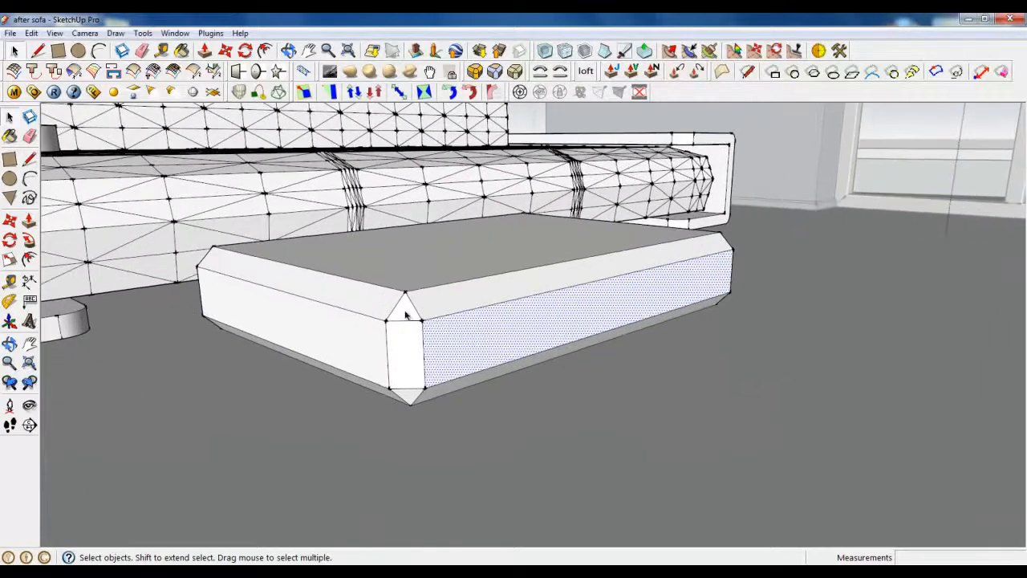
click(57, 52)
middle_drag(566, 305, 218, 391)
scroll(554, 260, up, 3)
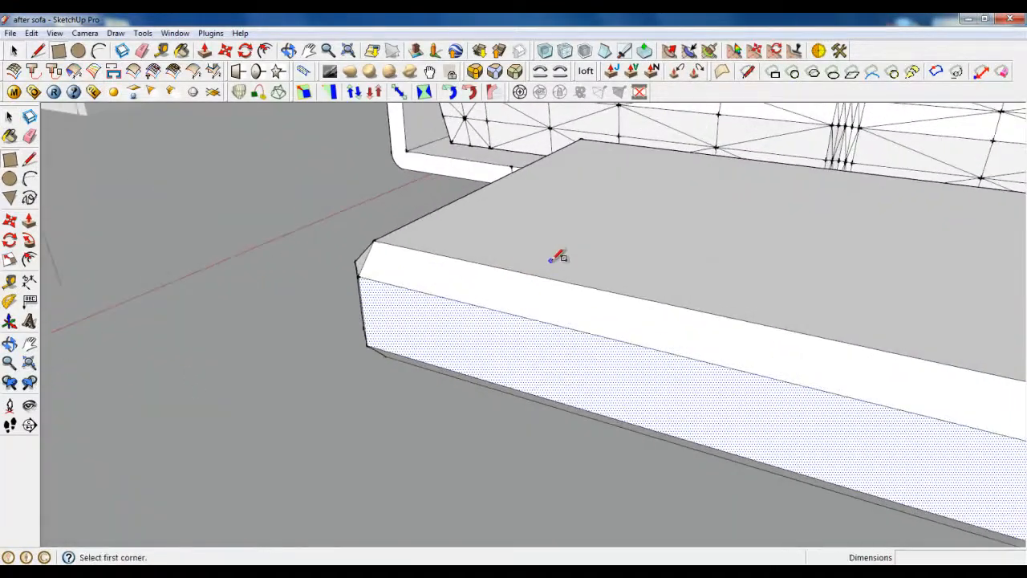
Step: Draw a small square profile face on the box's end near the top bevel
scroll(566, 339, up, 2)
middle_drag(565, 339, 429, 300)
click(38, 50)
scroll(131, 183, down, 2)
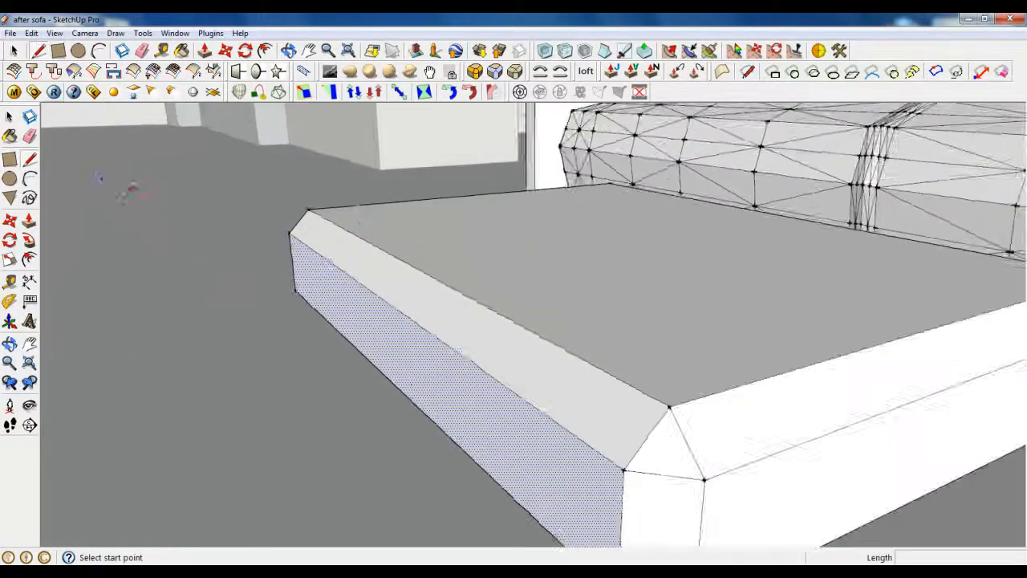
scroll(280, 248, up, 4)
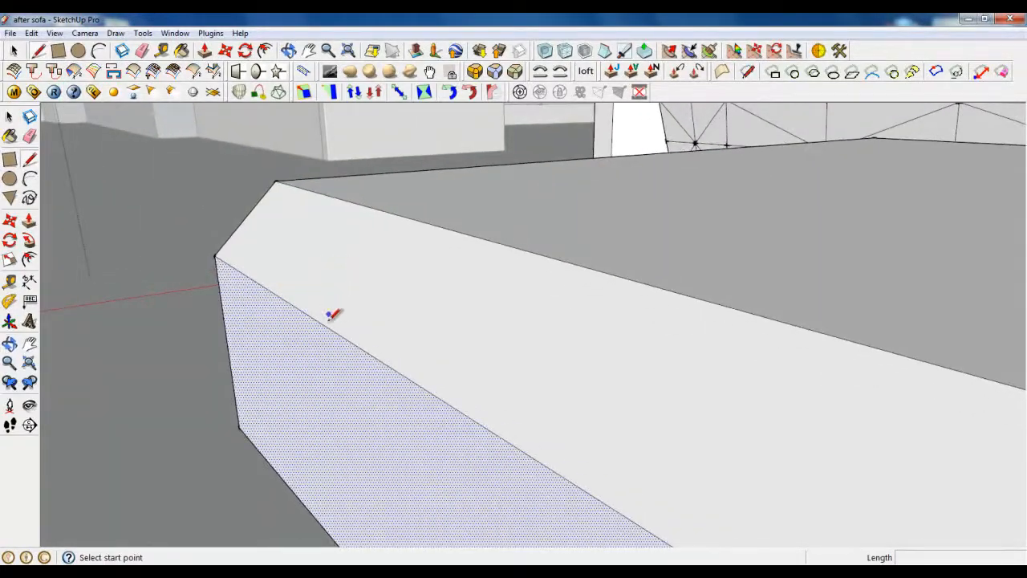
click(327, 325)
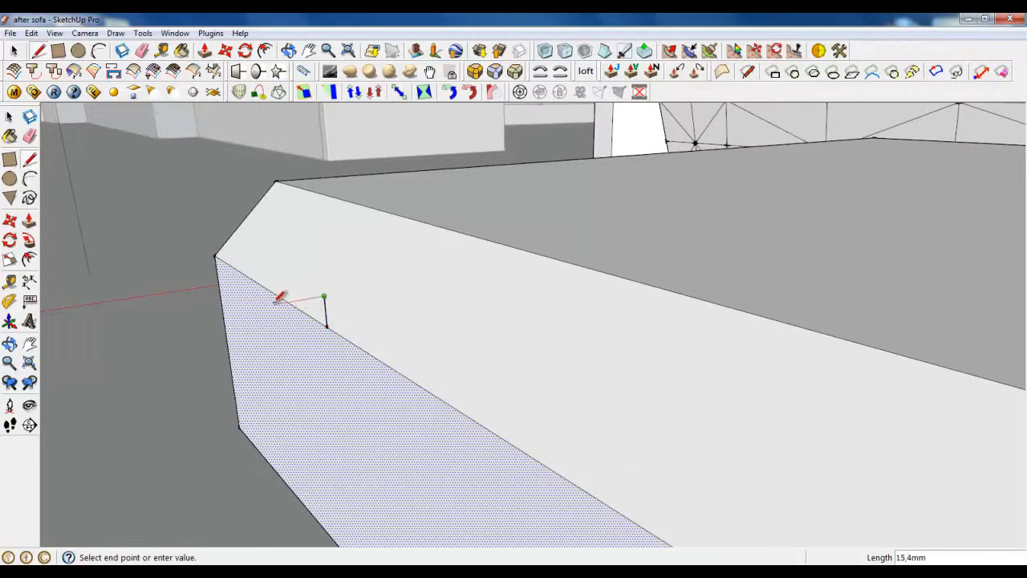
scroll(280, 297, up, 1)
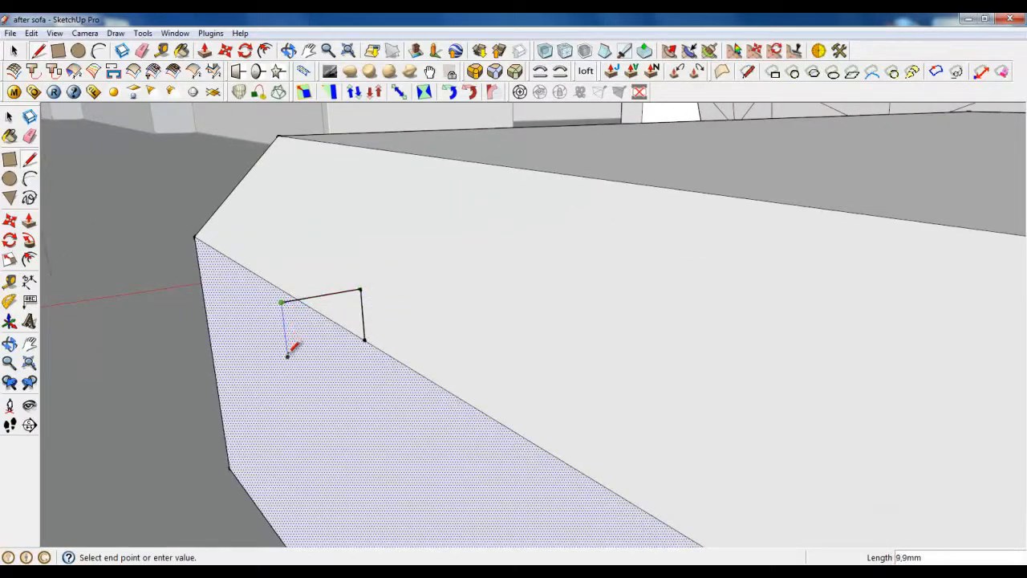
click(363, 336)
middle_drag(366, 332, 344, 293)
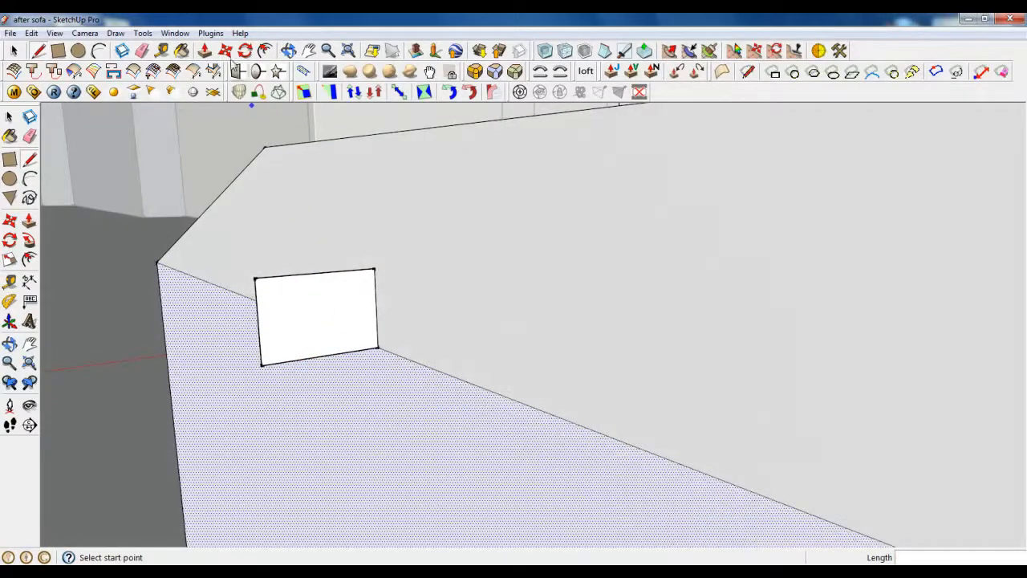
key(m)
click(205, 51)
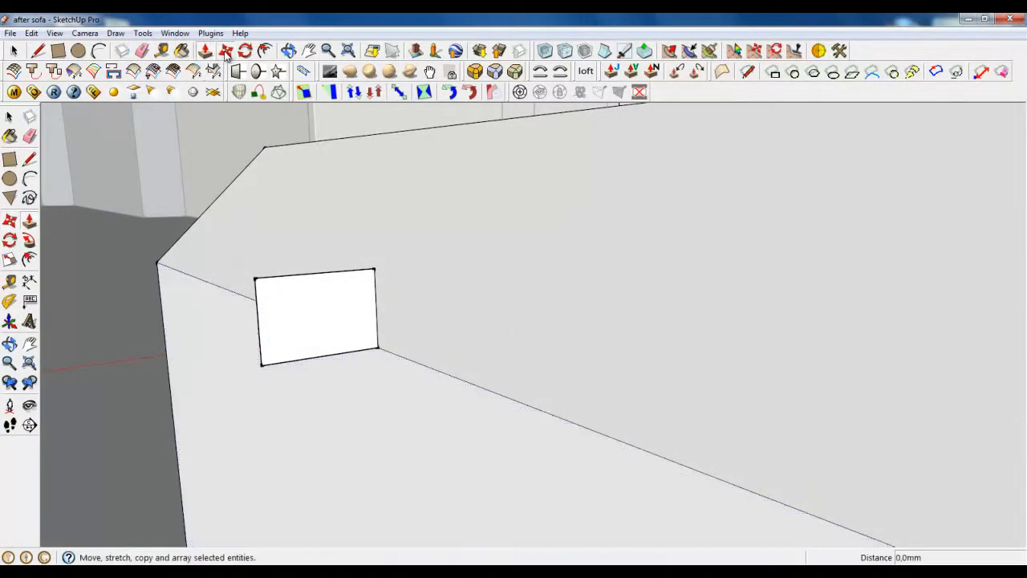
click(225, 52)
click(256, 312)
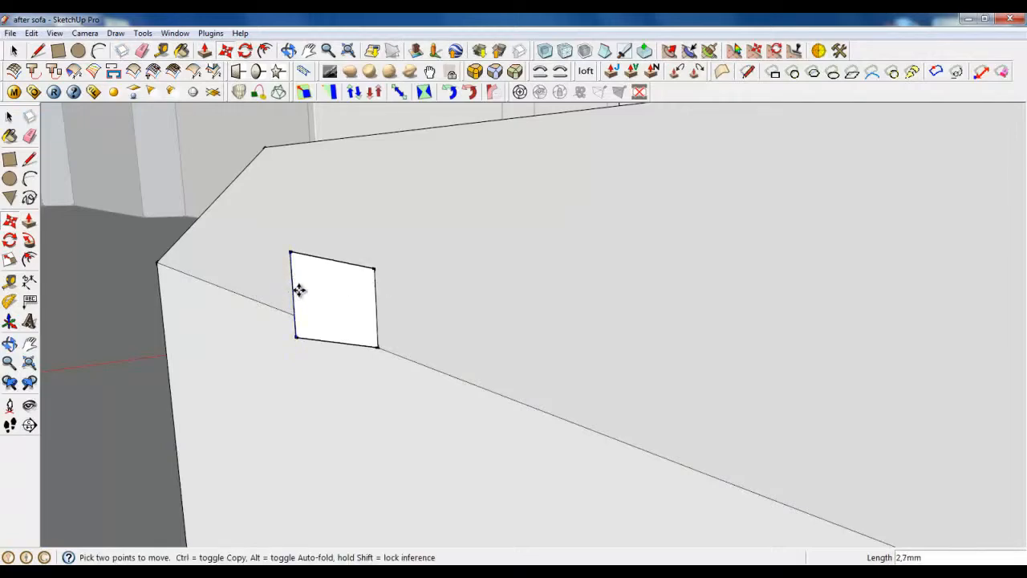
click(299, 289)
middle_drag(299, 289, 246, 252)
Step: Copy the small square profile down to the box's bottom edge
click(10, 117)
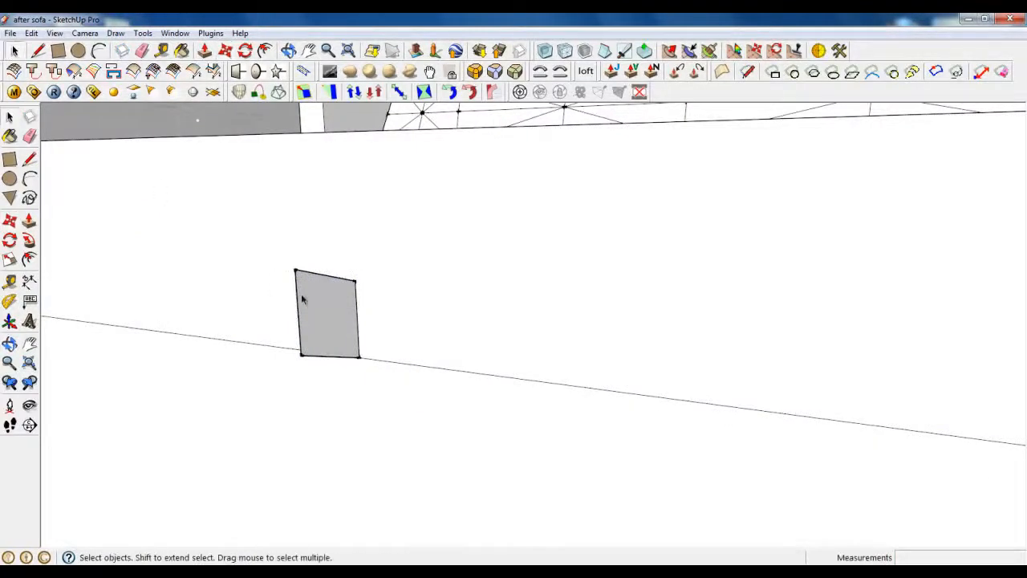
double_click(303, 299)
key(m)
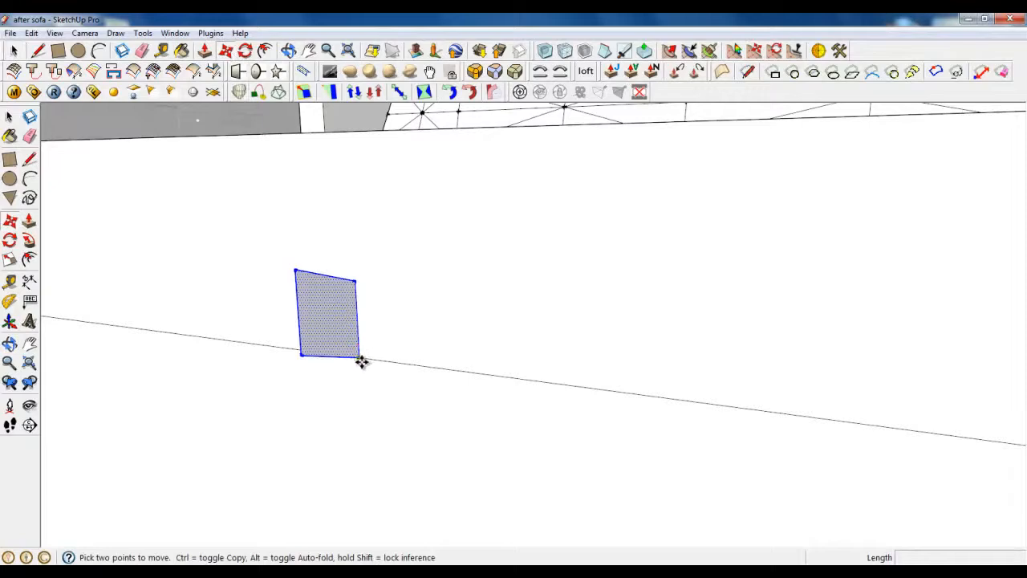
click(360, 360)
key(ctrl)
scroll(340, 244, down, 4)
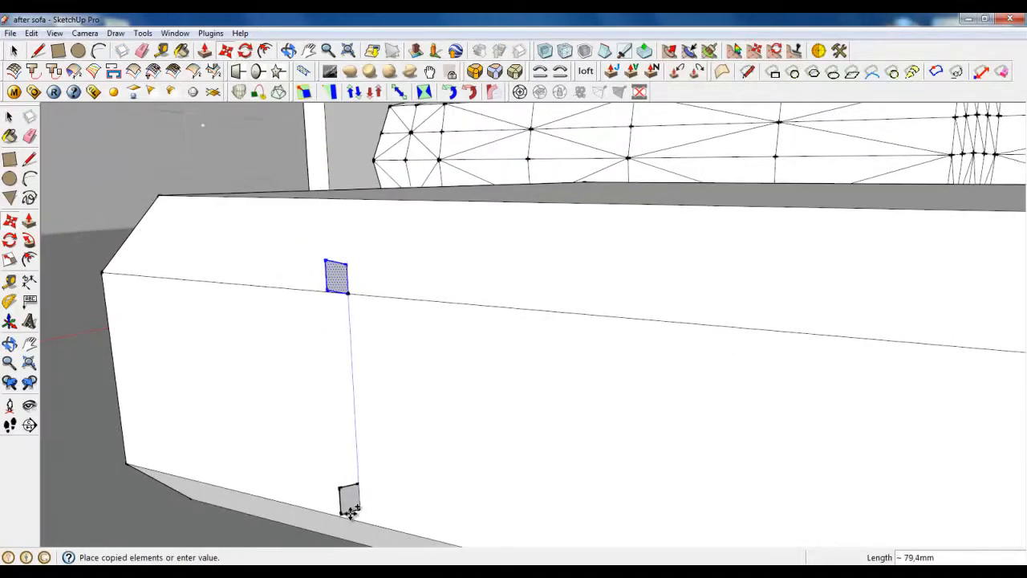
click(349, 511)
Step: Select the box's top front edge as the start of the sweep path
click(16, 50)
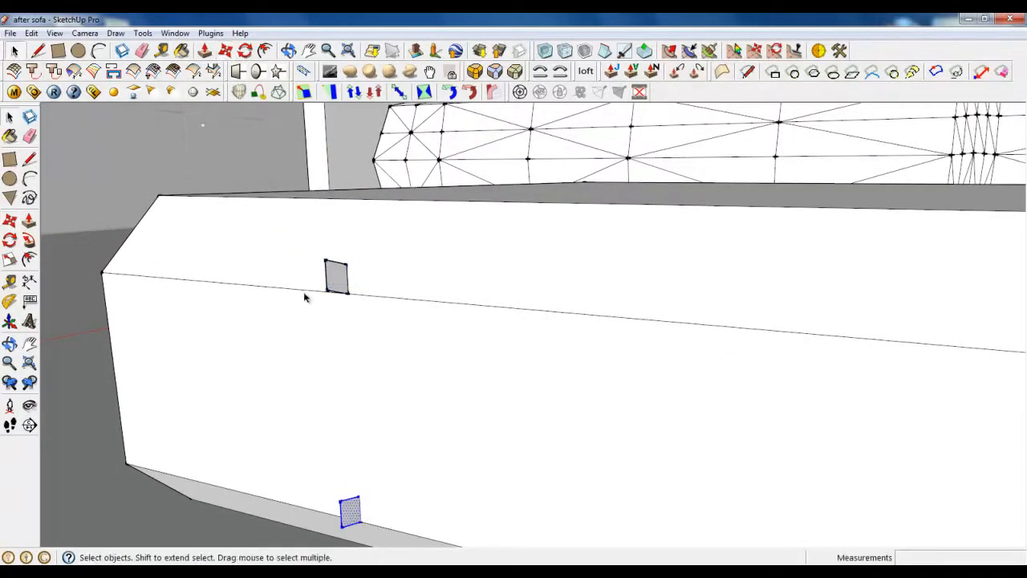
click(307, 290)
click(338, 299)
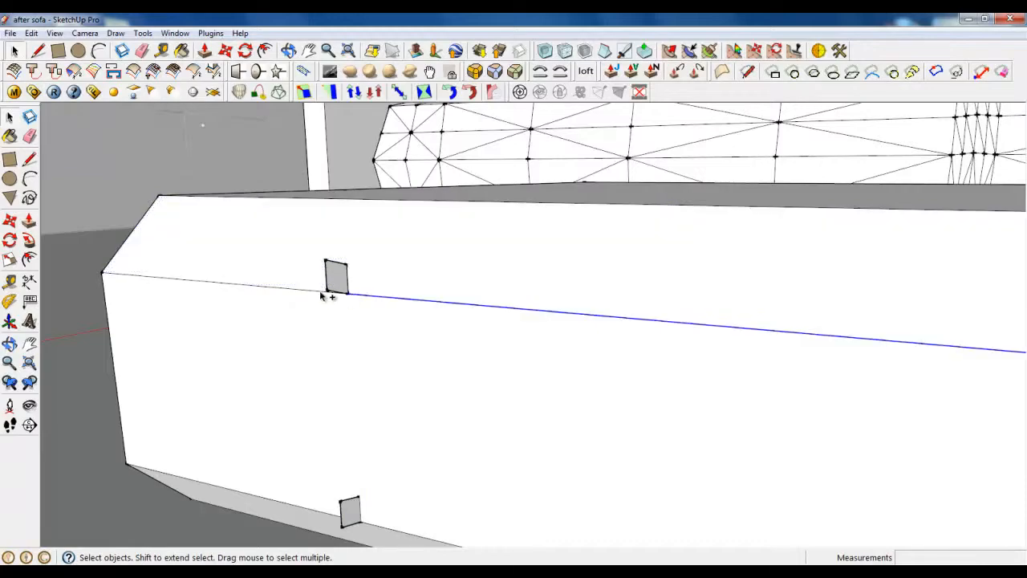
scroll(168, 314, down, 5)
Step: Add the remaining top edges around the box to the sweep path selection
middle_drag(390, 374, 526, 409)
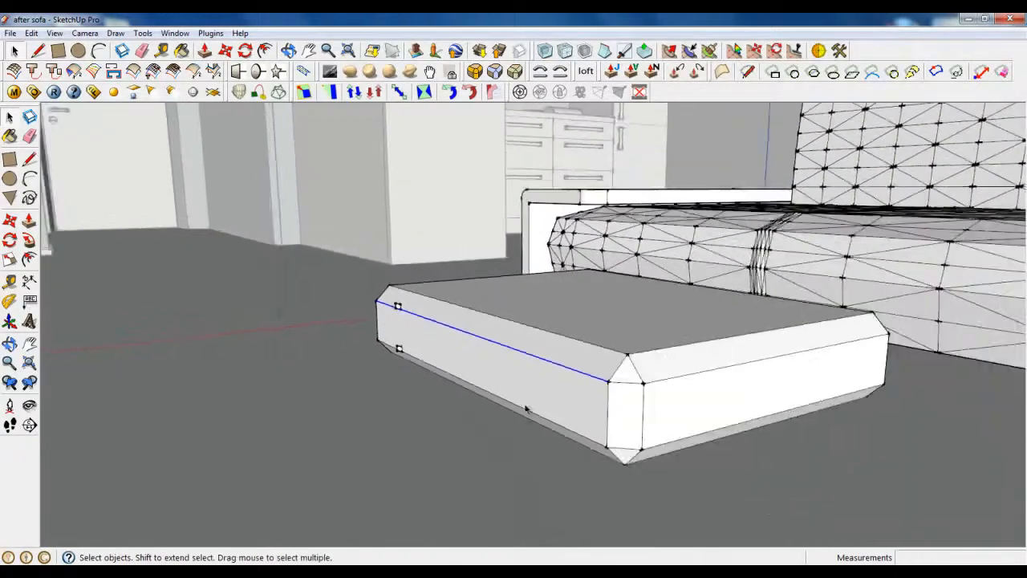
scroll(525, 383, up, 2)
ctrl+click(478, 340)
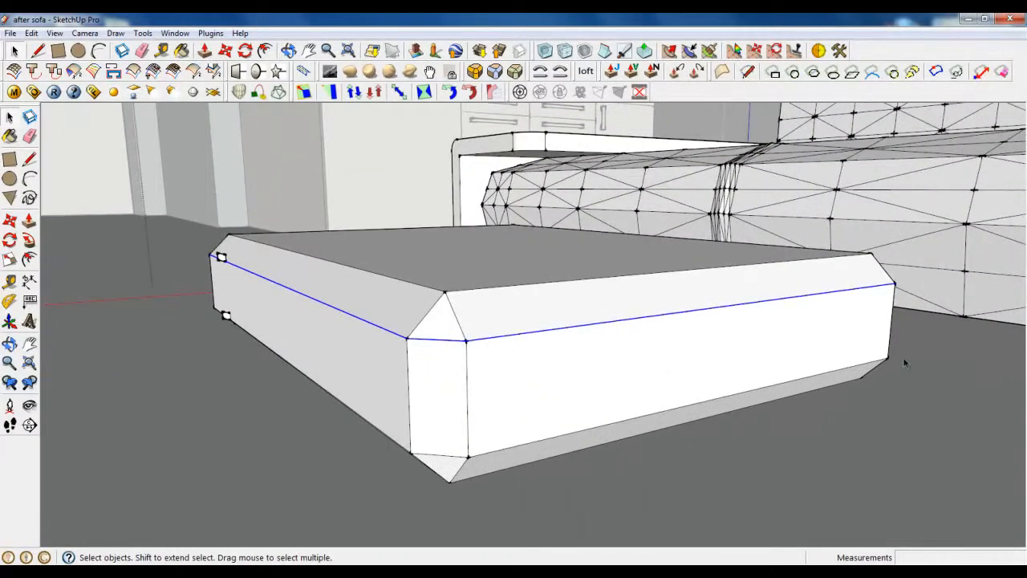
middle_drag(904, 362, 735, 403)
scroll(504, 436, up, 4)
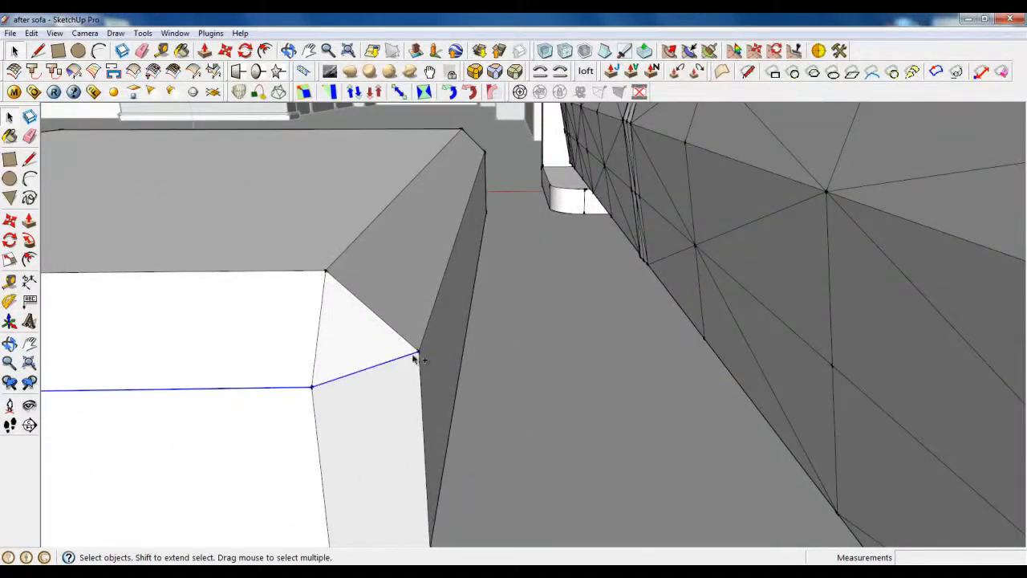
scroll(484, 390, down, 5)
middle_drag(441, 318, 536, 361)
scroll(786, 232, down, 3)
scroll(610, 345, up, 4)
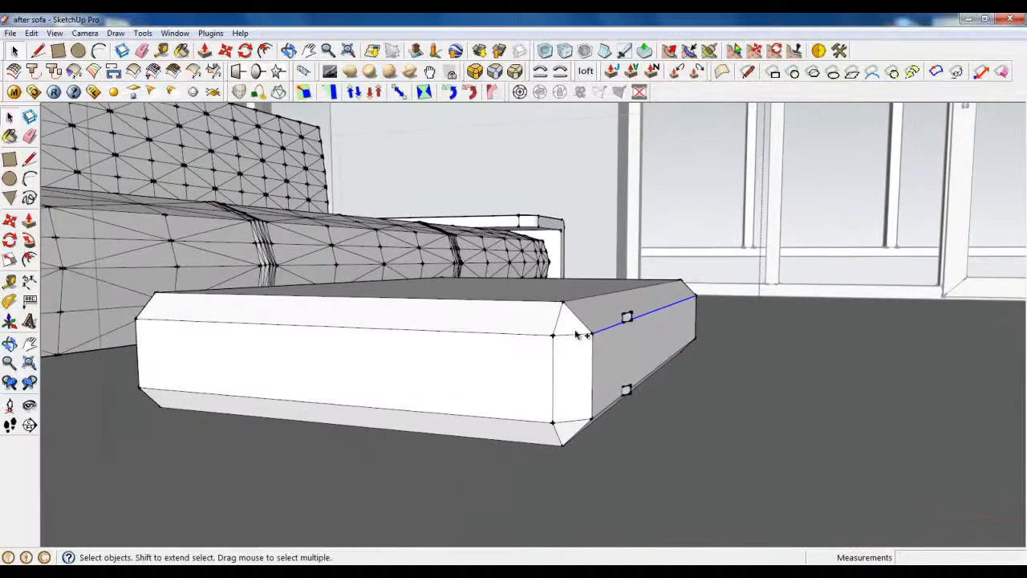
ctrl+click(556, 335)
scroll(408, 360, down, 3)
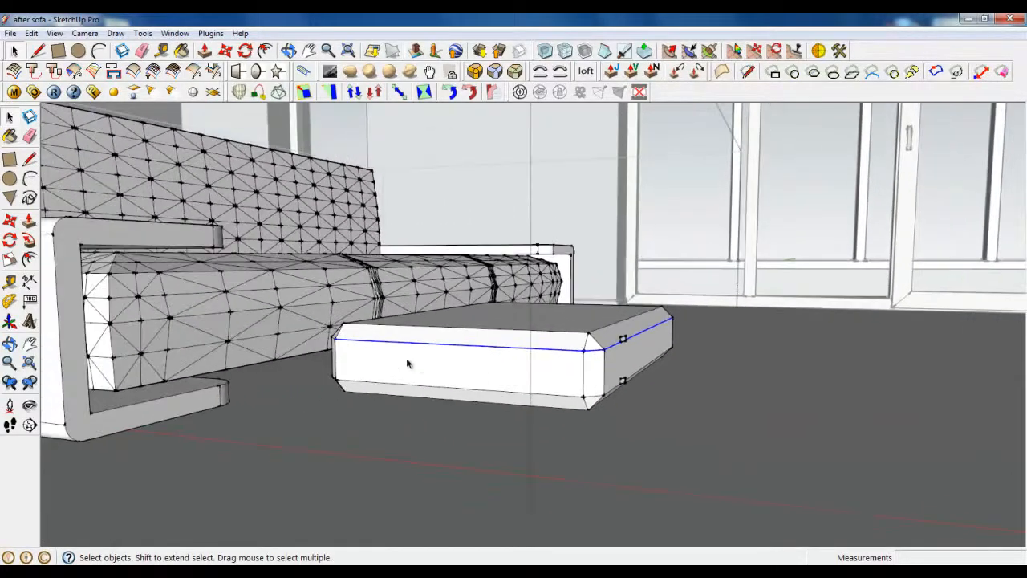
scroll(337, 344, up, 7)
middle_drag(438, 376, 587, 393)
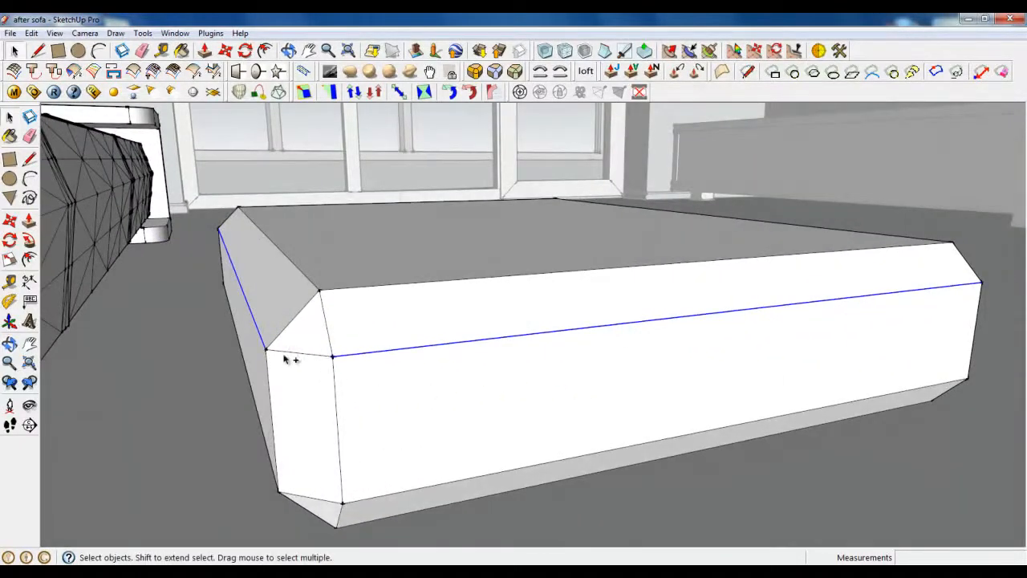
middle_drag(805, 395, 513, 409)
scroll(521, 405, down, 3)
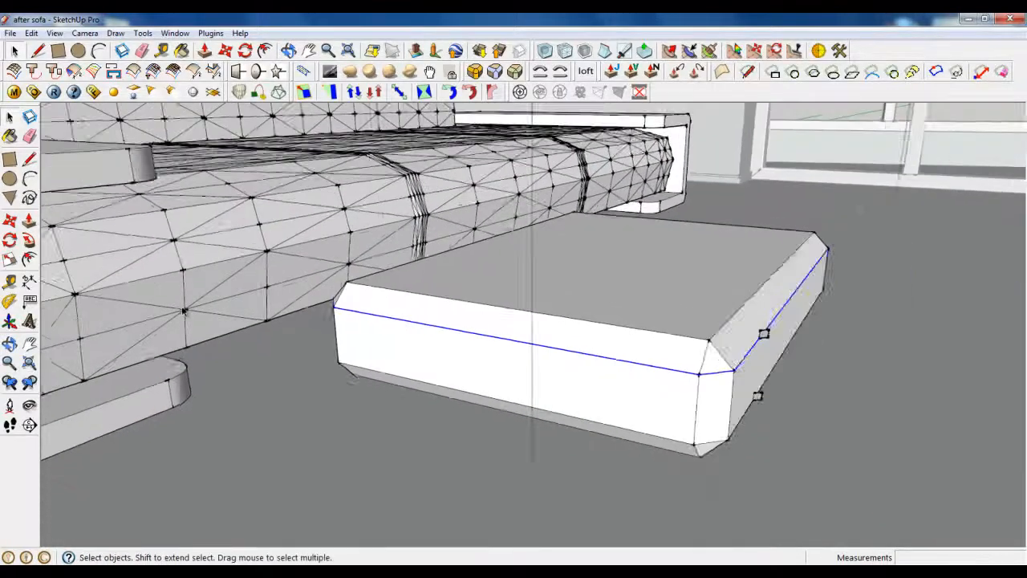
scroll(697, 358, up, 6)
click(29, 240)
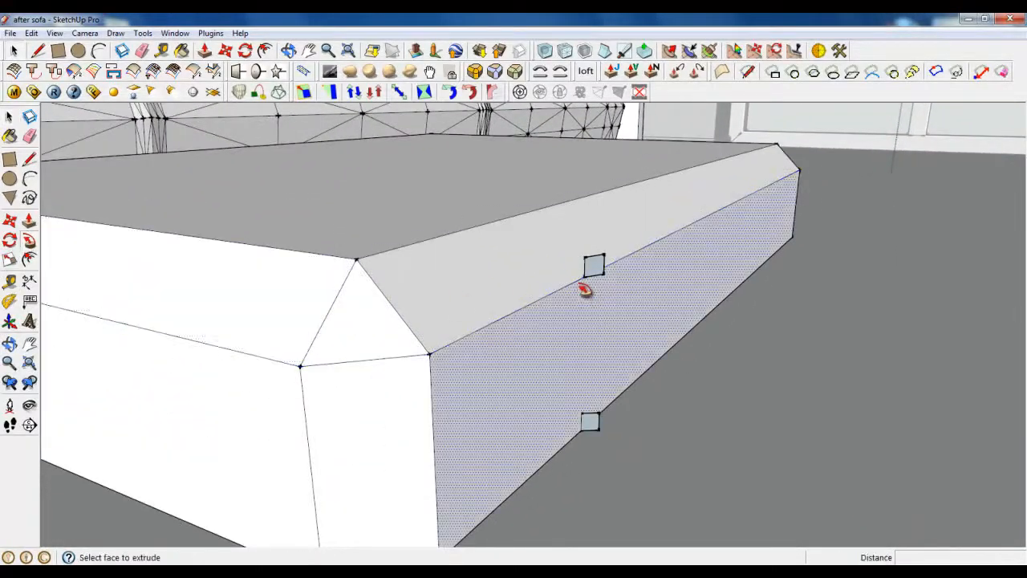
Step: Sweep the upper square profile around the top edges to form the top rim
click(595, 268)
scroll(589, 310, down, 3)
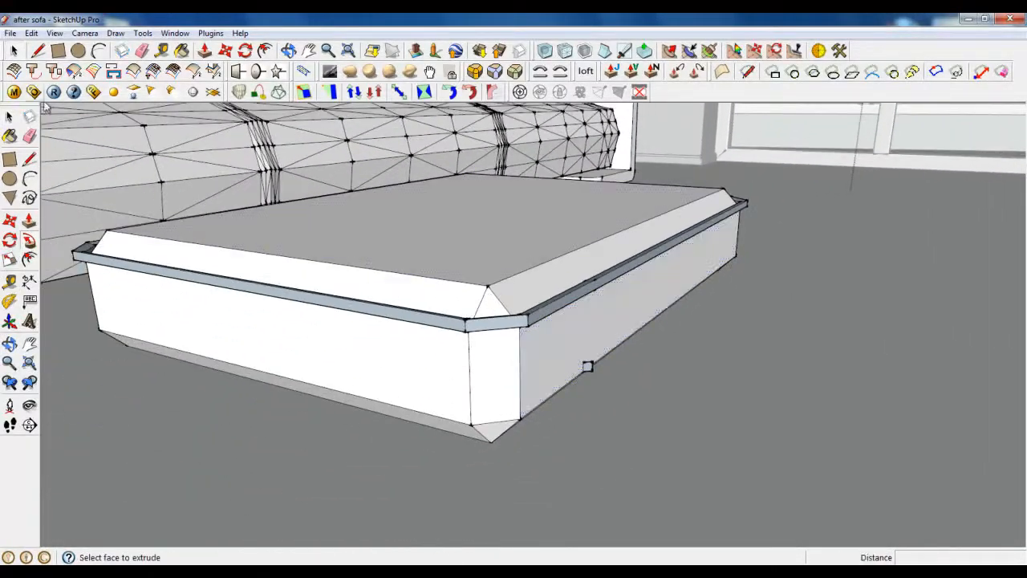
click(14, 52)
scroll(550, 426, up, 3)
Step: Select the box's bottom front and side edges as the lower sweep path
middle_drag(482, 420, 505, 425)
click(509, 413)
click(517, 416)
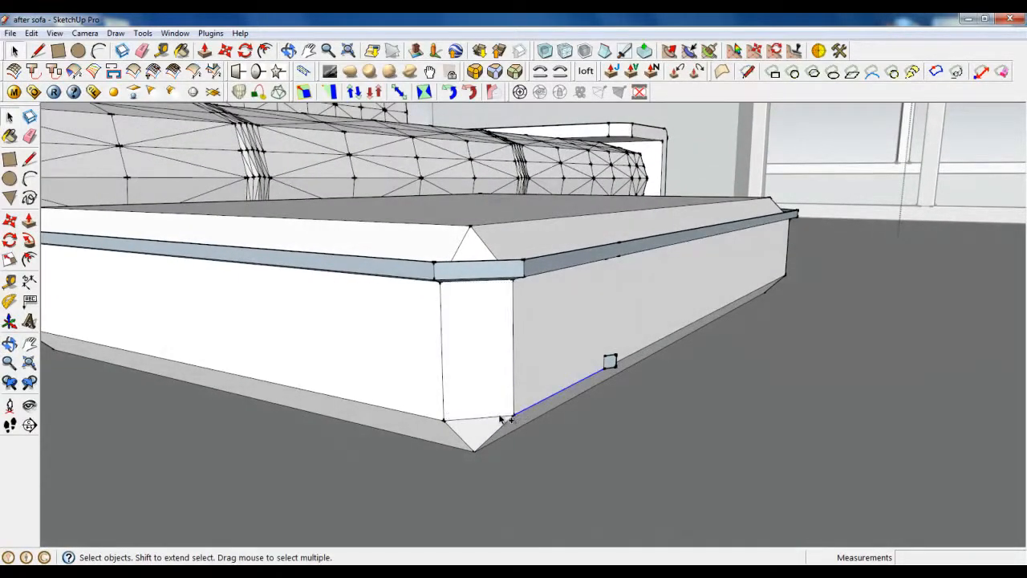
shift+click(428, 418)
ctrl+click(628, 359)
middle_drag(704, 322, 70, 328)
scroll(642, 450, down, 2)
scroll(736, 446, up, 3)
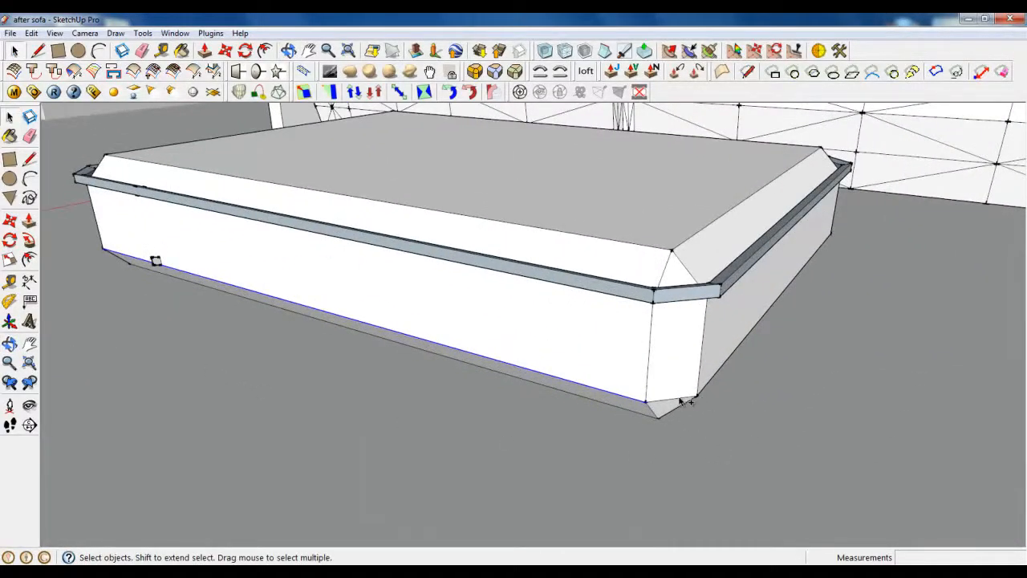
ctrl+click(701, 392)
Step: Orbit around the box and add the remaining bottom edges to the path
middle_drag(755, 409, 418, 424)
scroll(433, 424, down, 3)
scroll(806, 374, up, 4)
middle_drag(857, 393, 682, 402)
scroll(643, 391, down, 3)
middle_drag(574, 409, 758, 328)
scroll(756, 328, down, 3)
middle_drag(578, 361, 695, 295)
scroll(695, 293, up, 3)
scroll(613, 314, up, 3)
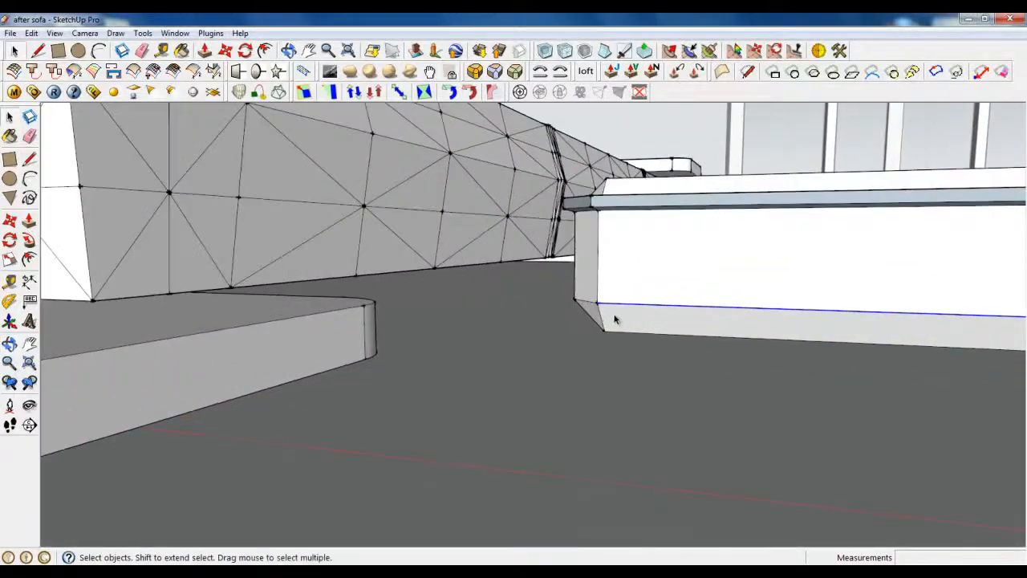
middle_drag(615, 319, 682, 330)
scroll(606, 298, up, 3)
middle_drag(538, 285, 607, 303)
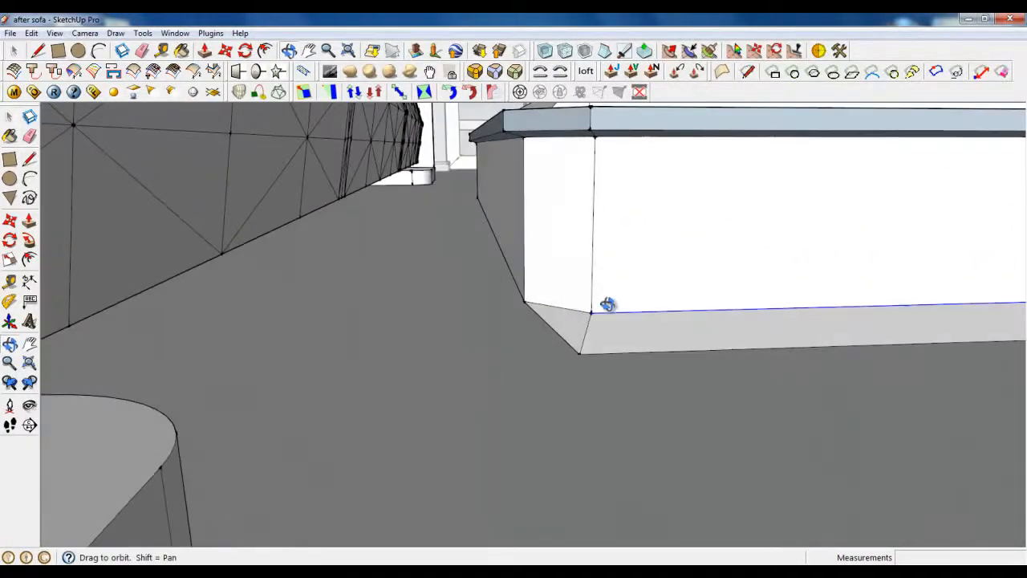
shift+click(535, 305)
scroll(710, 297, down, 3)
middle_drag(715, 296, 530, 289)
scroll(642, 273, down, 2)
middle_drag(722, 265, 424, 334)
middle_drag(476, 294, 574, 261)
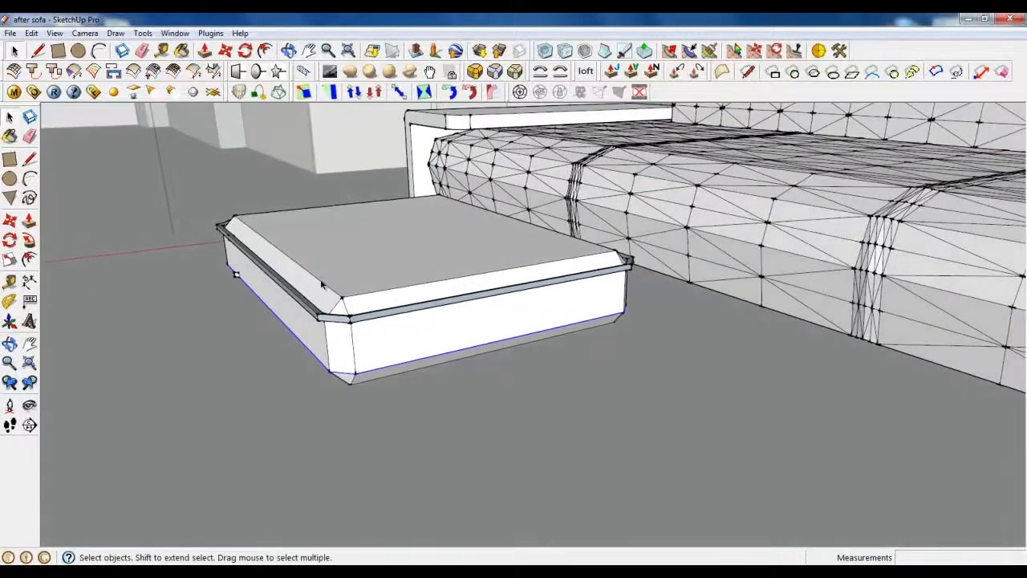
scroll(268, 245, up, 8)
Step: Run Follow Me on the lower square to sweep the bottom rim
click(28, 243)
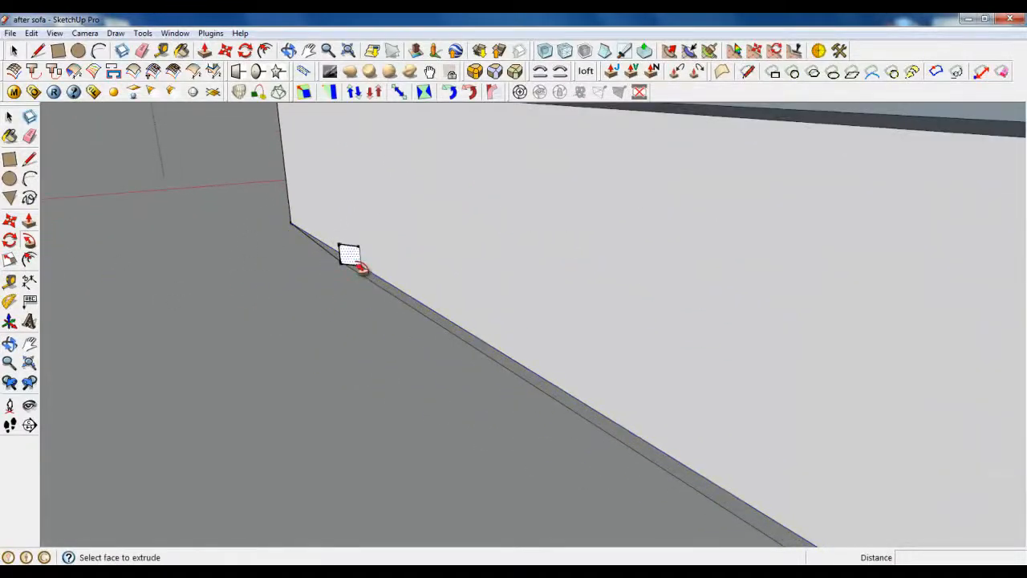
click(351, 257)
middle_drag(354, 316, 130, 160)
click(13, 50)
scroll(411, 252, down, 8)
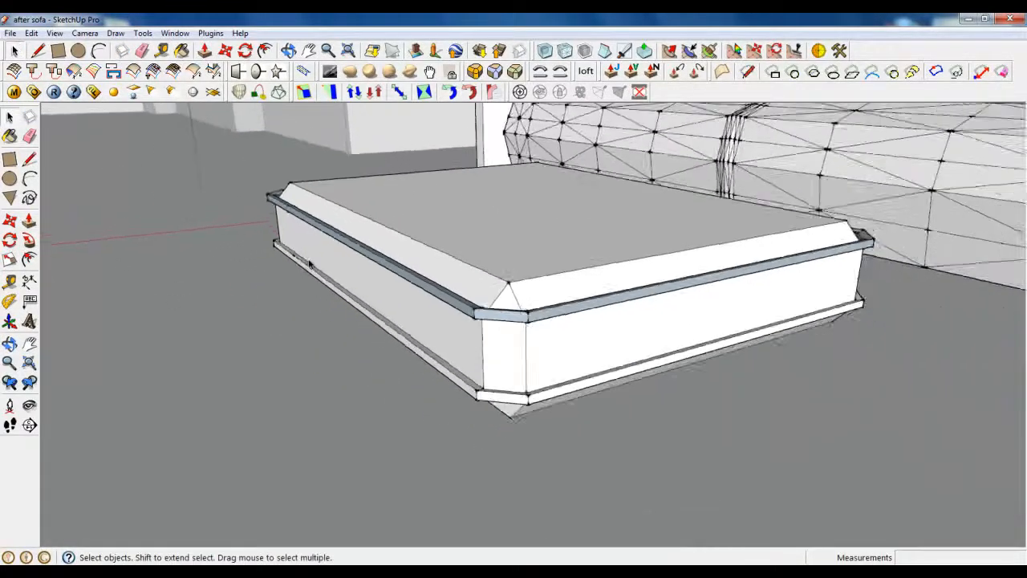
Step: Subdivide the whole ottoman into a triangulated mesh
triple_click(411, 253)
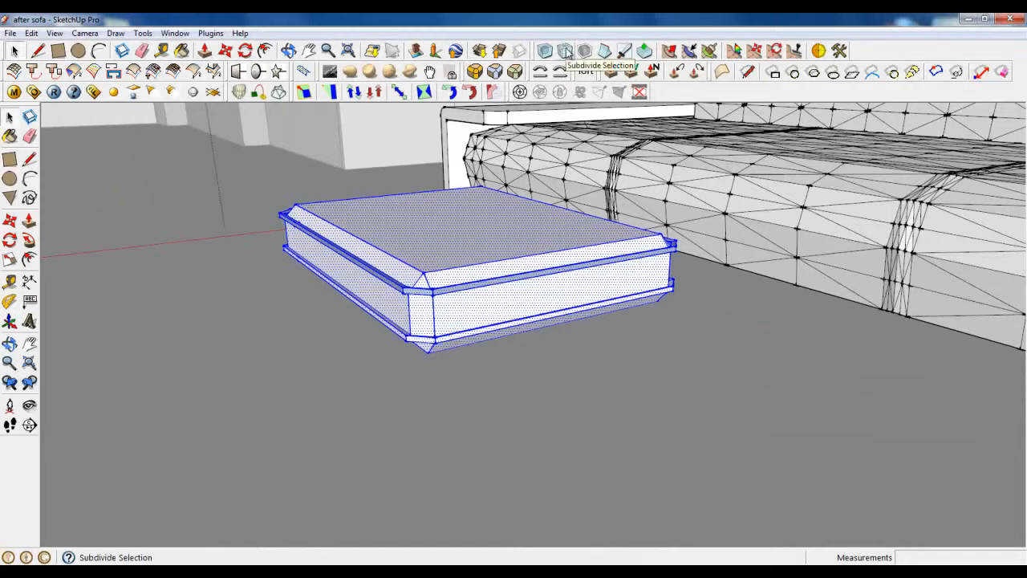
click(566, 52)
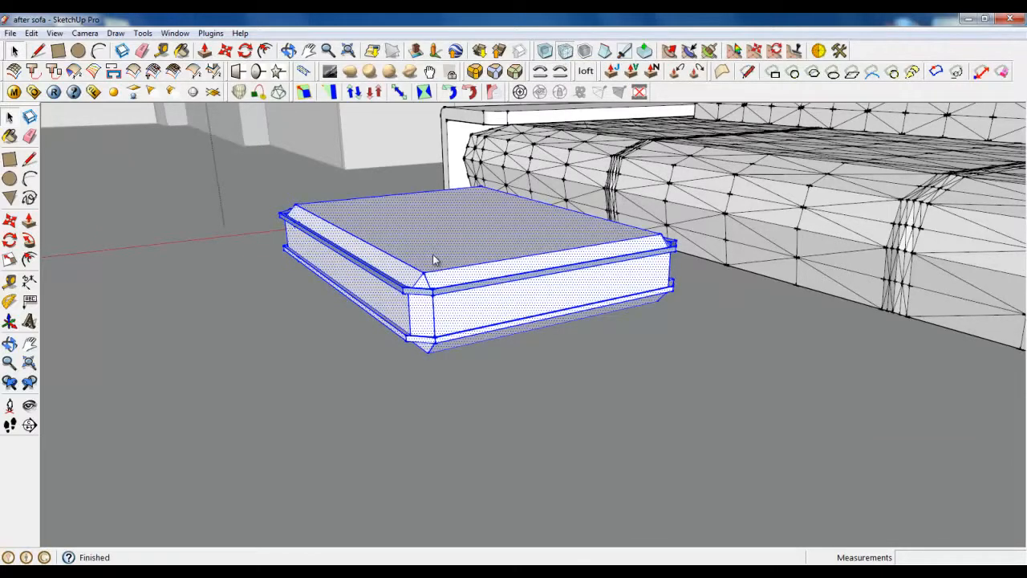
scroll(383, 280, up, 3)
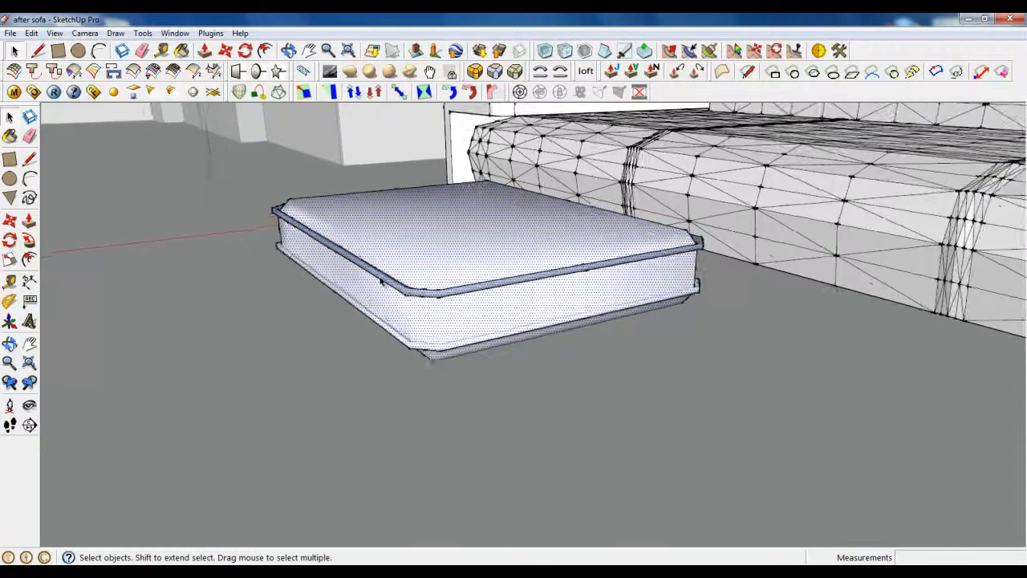
Step: Set the mesh's Soften/Smooth Edges angle to 0 and reselect the whole ottoman
triple_click(408, 239)
right_click(415, 215)
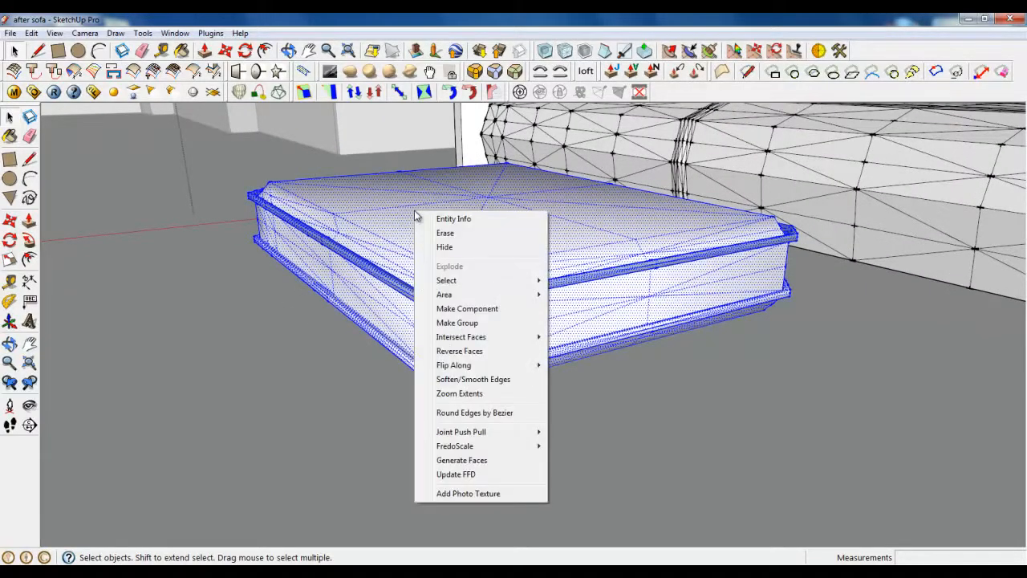
click(451, 378)
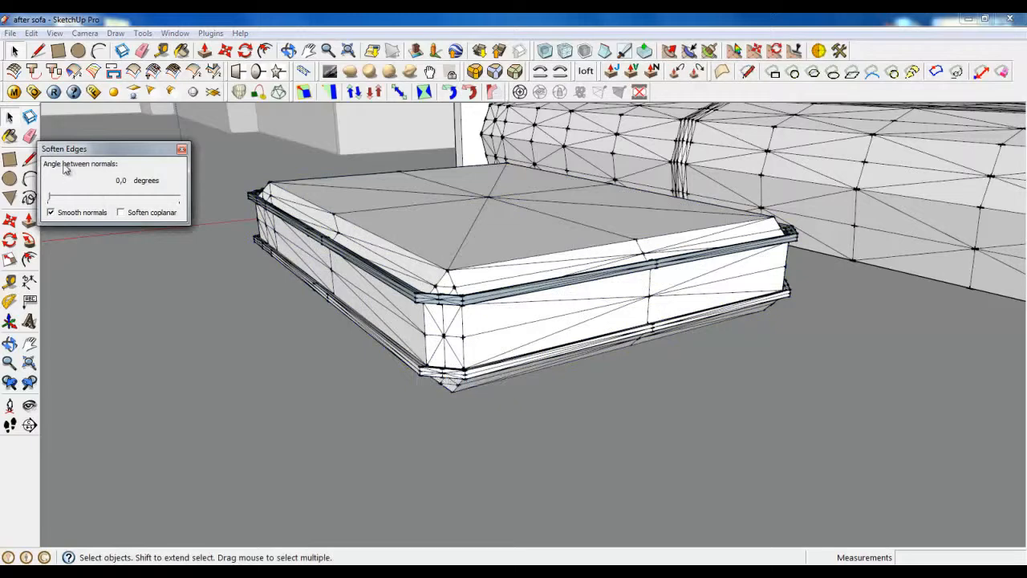
click(182, 150)
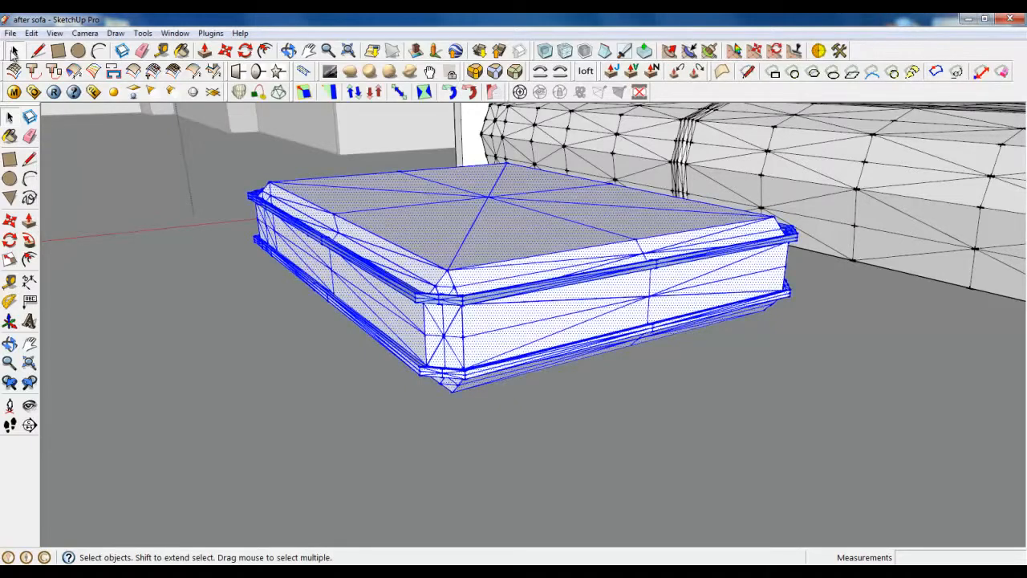
click(14, 51)
click(393, 238)
scroll(431, 275, up, 1)
scroll(431, 278, up, 1)
triple_click(470, 273)
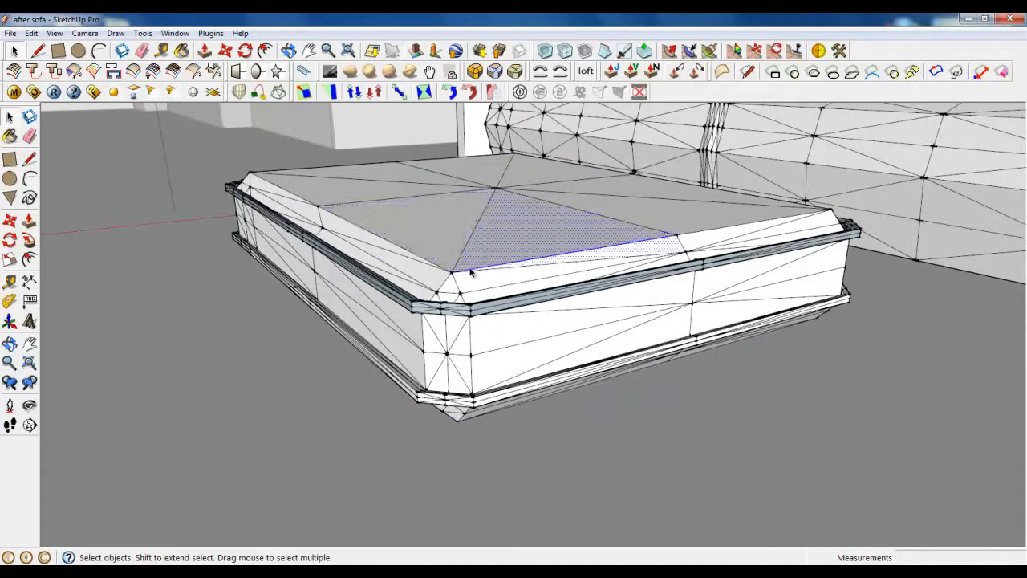
Step: Apply Subdivide and Smooth to the ottoman with 2 iterations
click(544, 50)
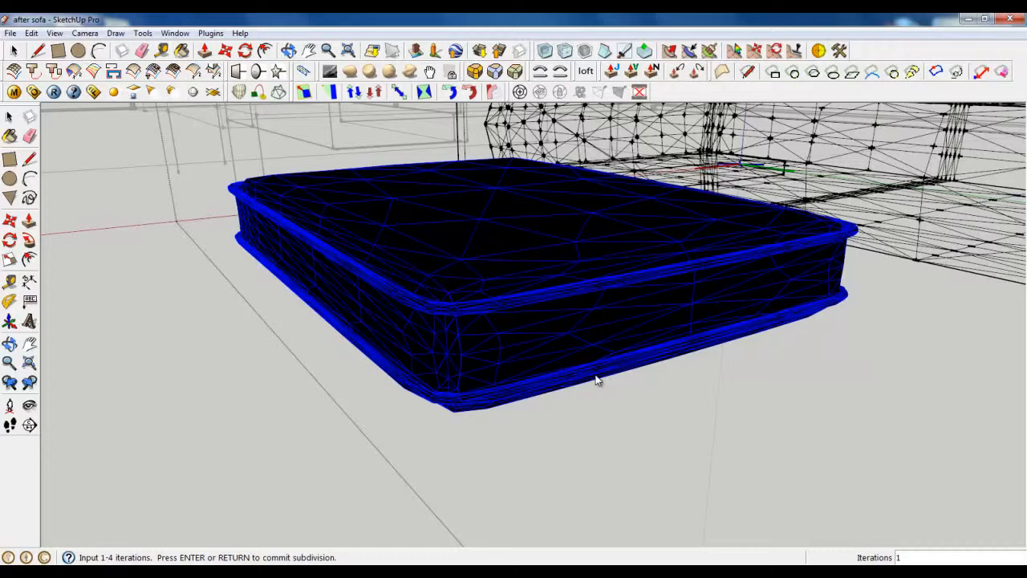
key(Return)
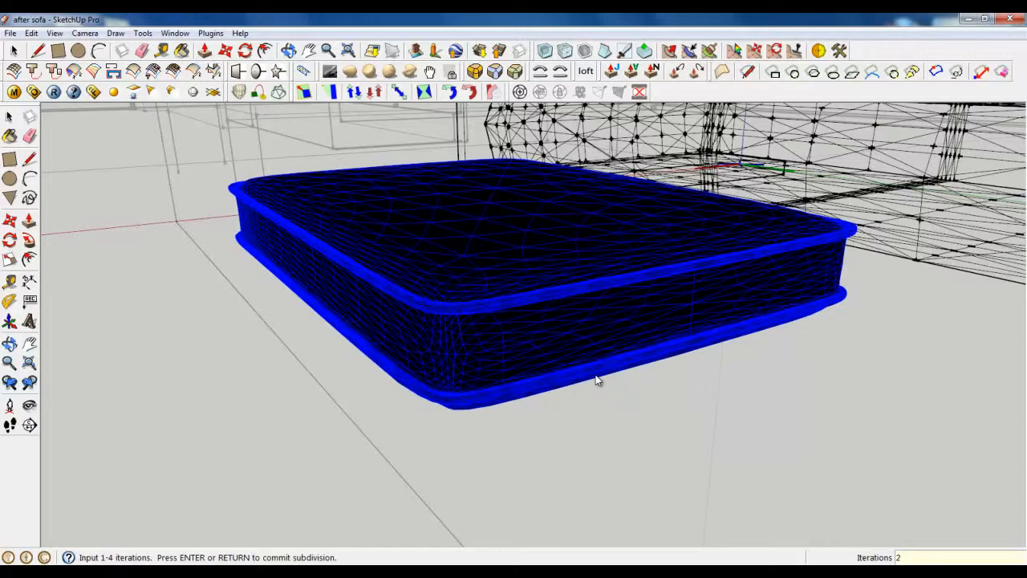
key(Return)
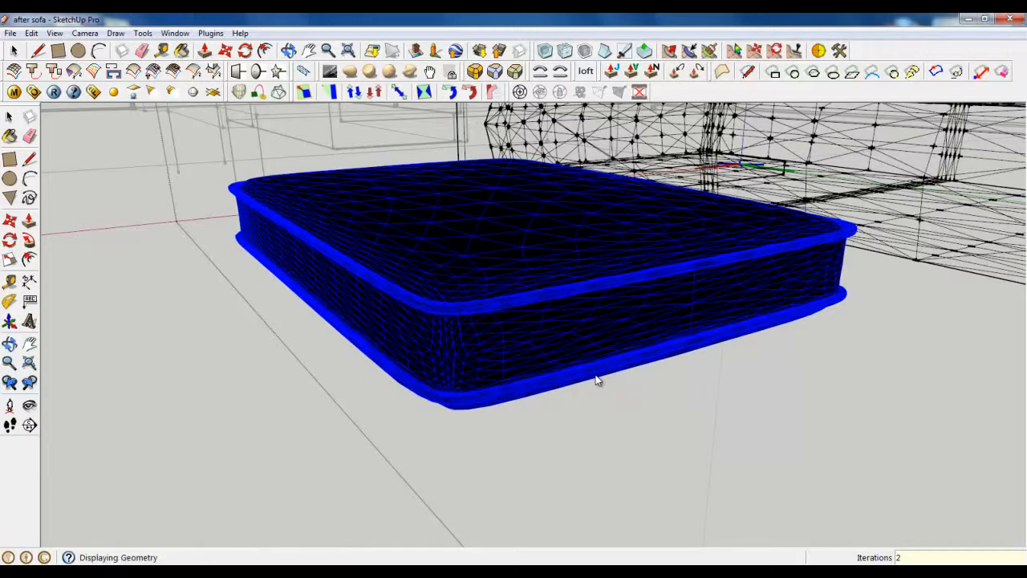
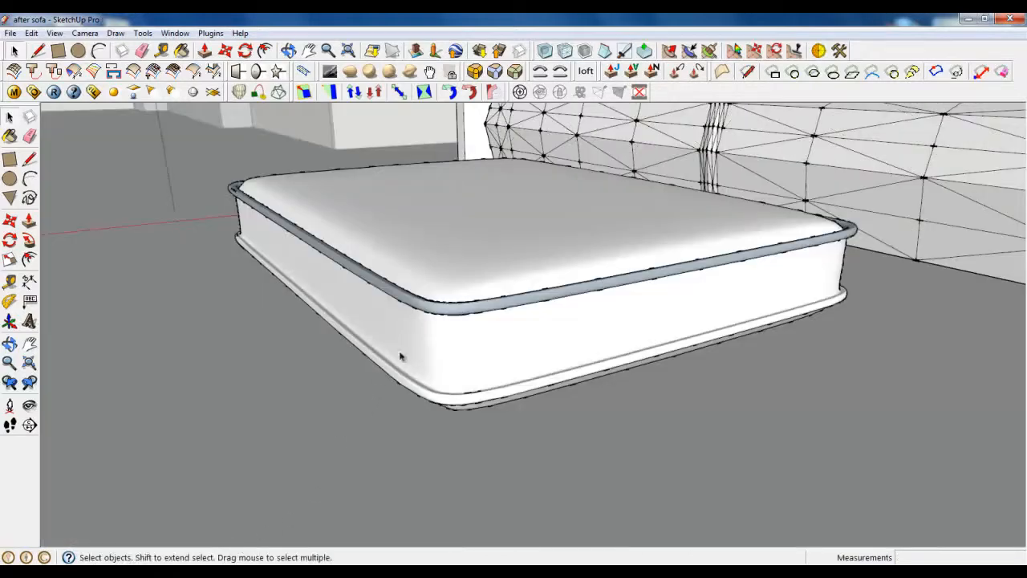
Step: Orbit and zoom around the smoothed cushion to inspect it from several angles
scroll(428, 430, down, 3)
click(449, 379)
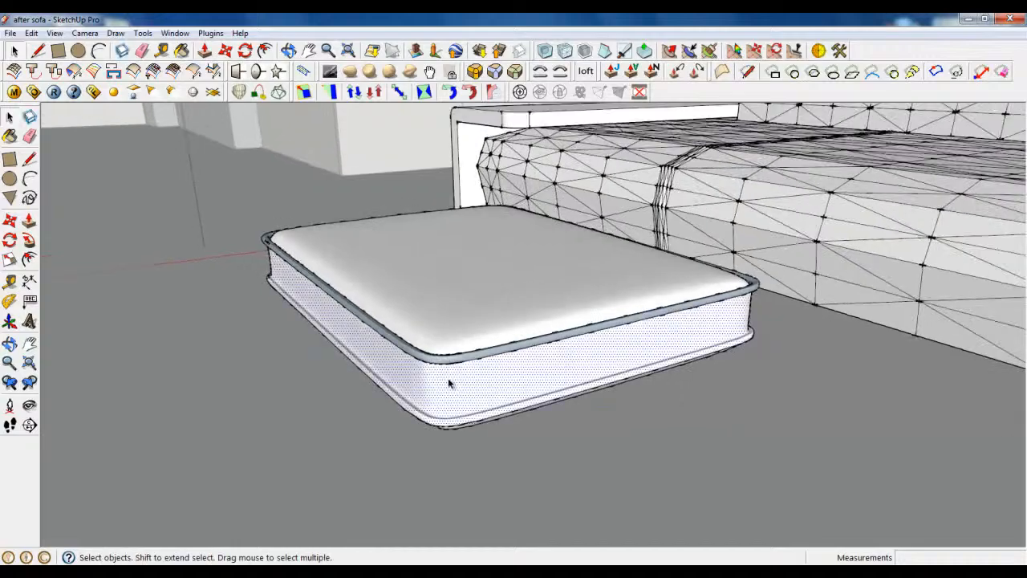
scroll(412, 378, up, 2)
scroll(412, 377, down, 2)
middle_drag(299, 293, 814, 386)
scroll(431, 404, down, 2)
scroll(784, 287, up, 4)
scroll(630, 443, down, 3)
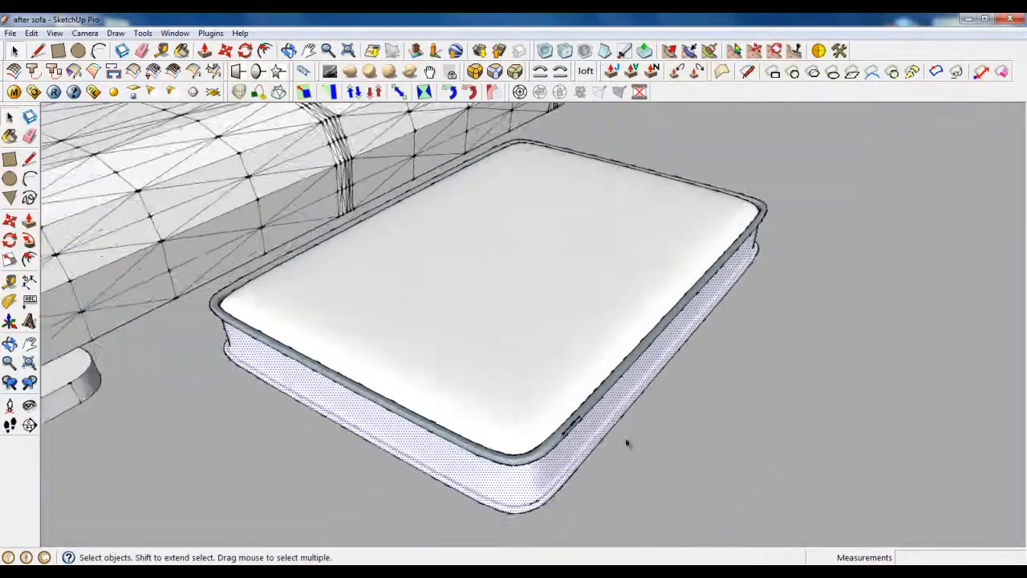
middle_drag(628, 442, 554, 378)
scroll(553, 379, down, 2)
scroll(548, 447, up, 5)
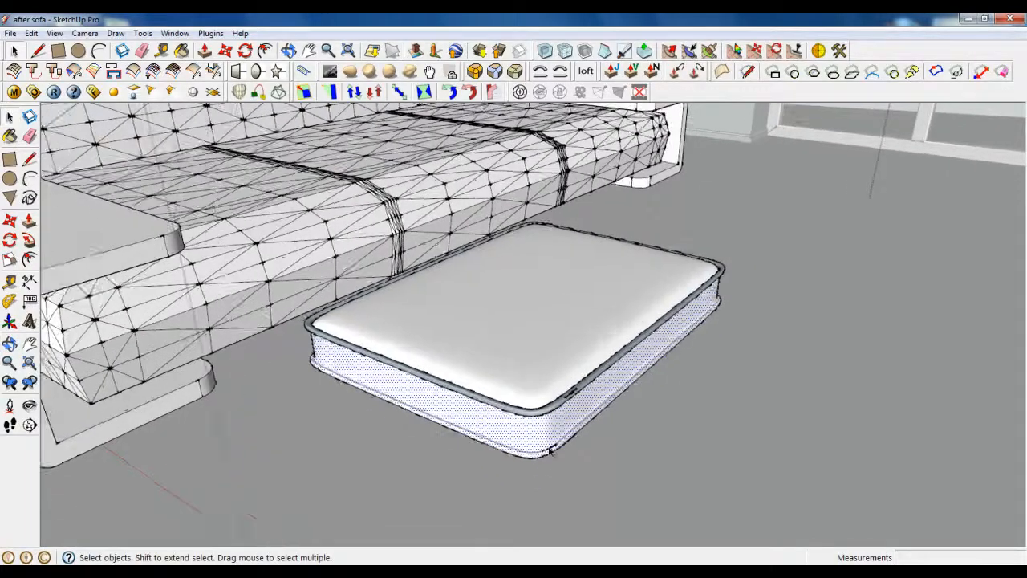
Step: Select the entire cushion mesh and bring up the View menu
click(512, 343)
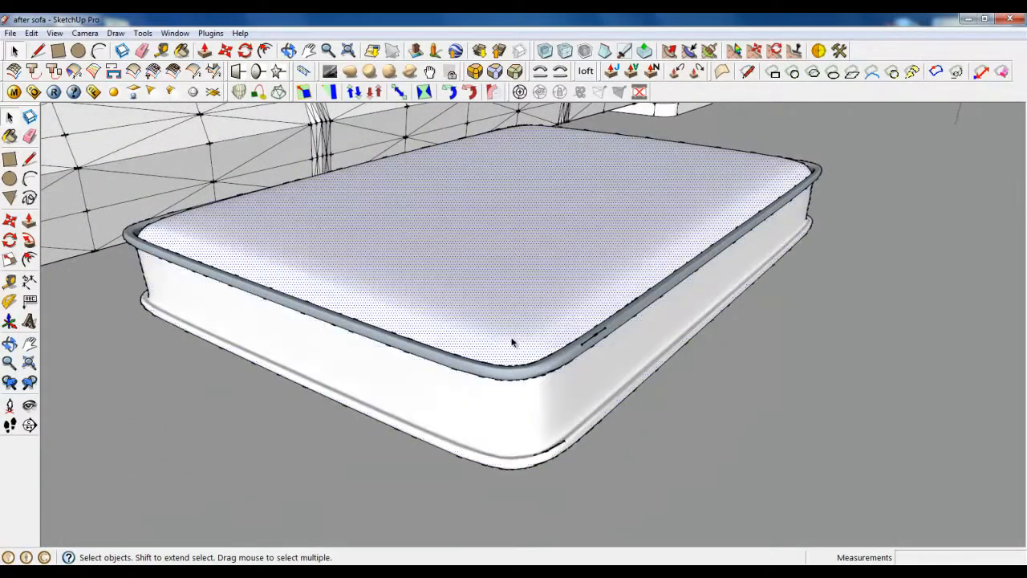
scroll(370, 358, down, 1)
triple_click(374, 357)
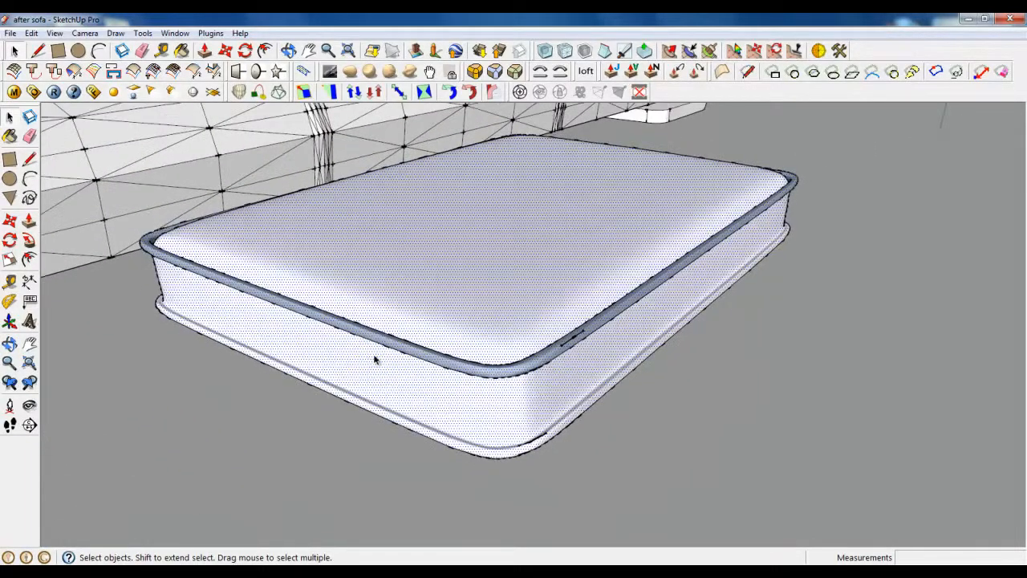
click(56, 36)
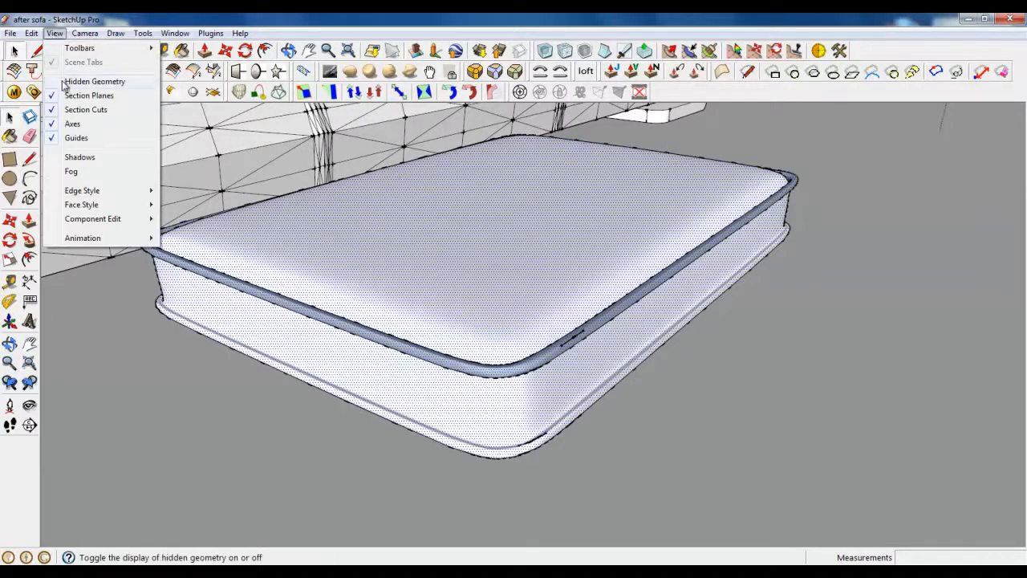
Step: Turn on Hidden Geometry and orbit down to a low side view of the cushion
click(94, 82)
middle_drag(536, 345, 552, 284)
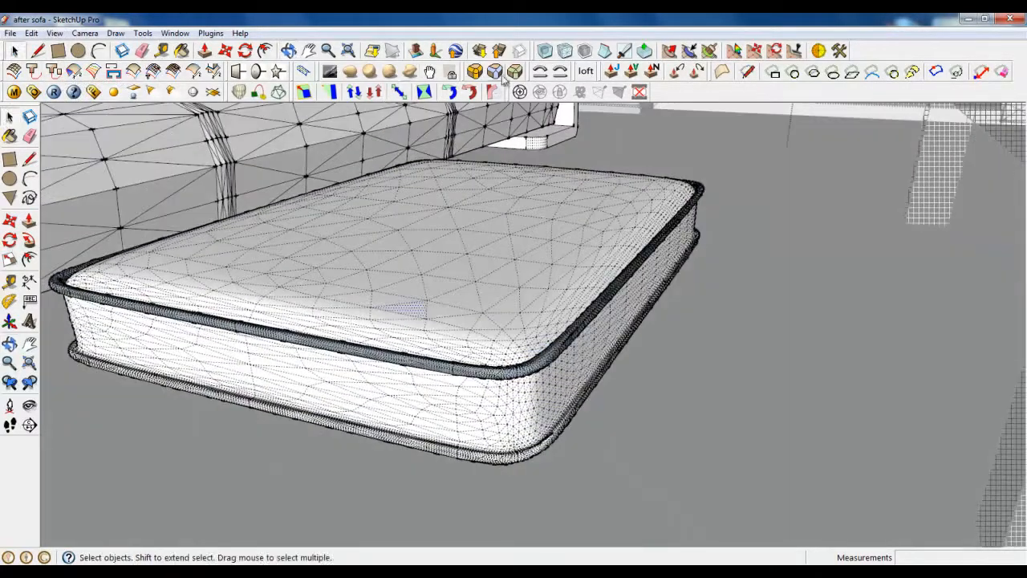
middle_drag(522, 349, 576, 177)
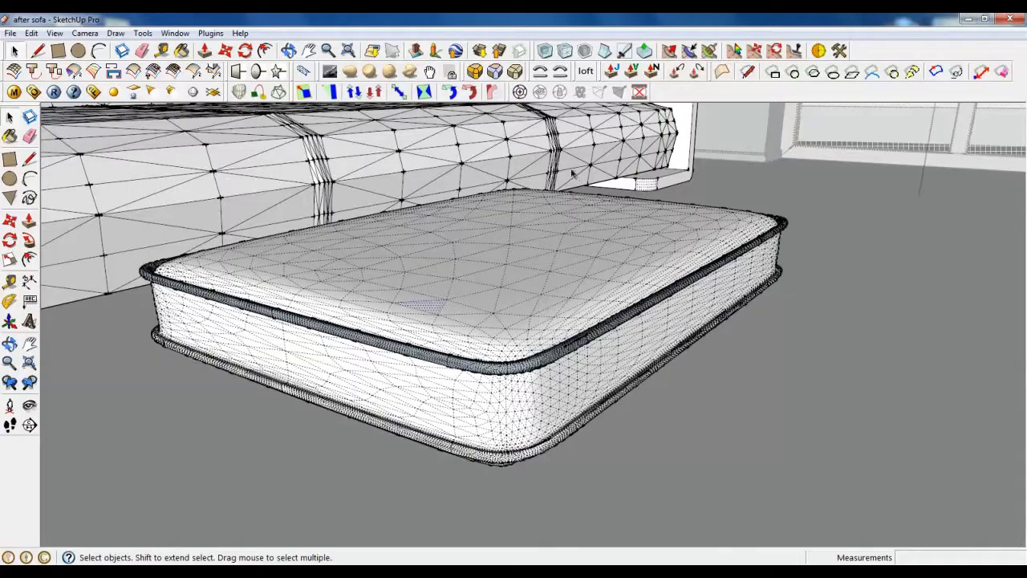
scroll(449, 353, down, 3)
middle_drag(385, 385, 489, 486)
scroll(487, 378, up, 2)
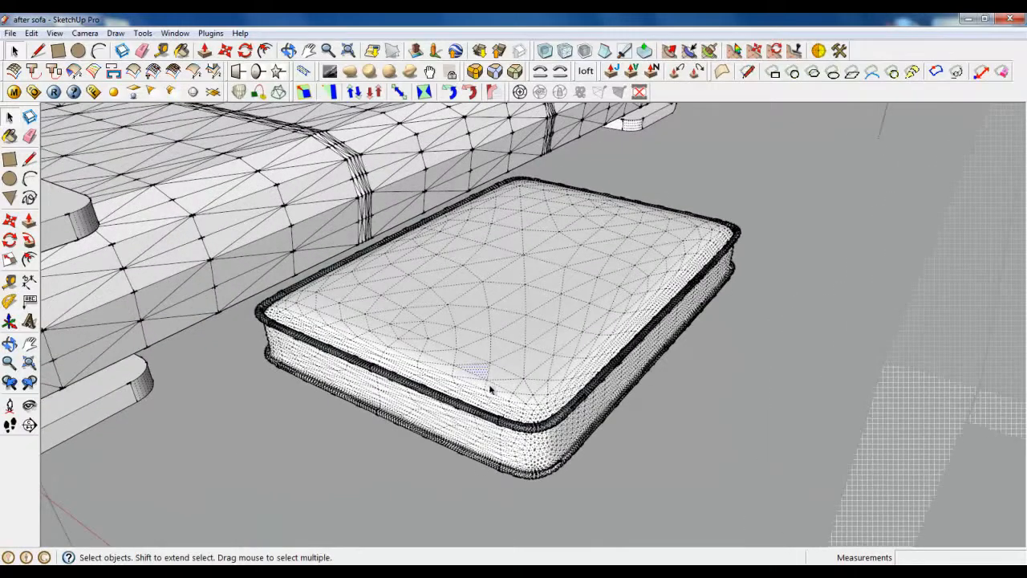
scroll(493, 393, up, 2)
scroll(512, 446, down, 2)
middle_drag(512, 446, 525, 408)
scroll(513, 393, down, 1)
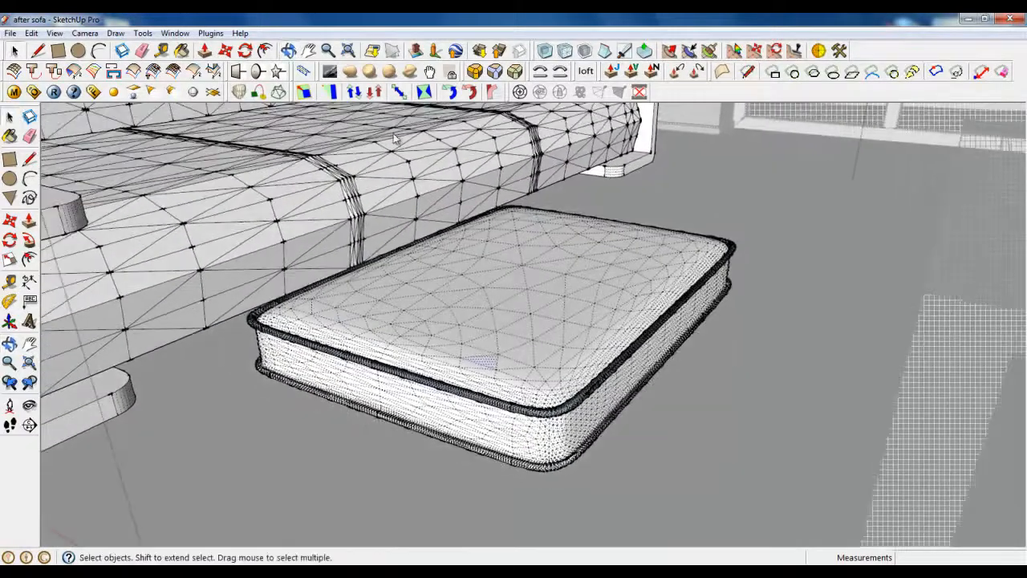
Step: Activate a sculpting brush over the cushion
click(410, 72)
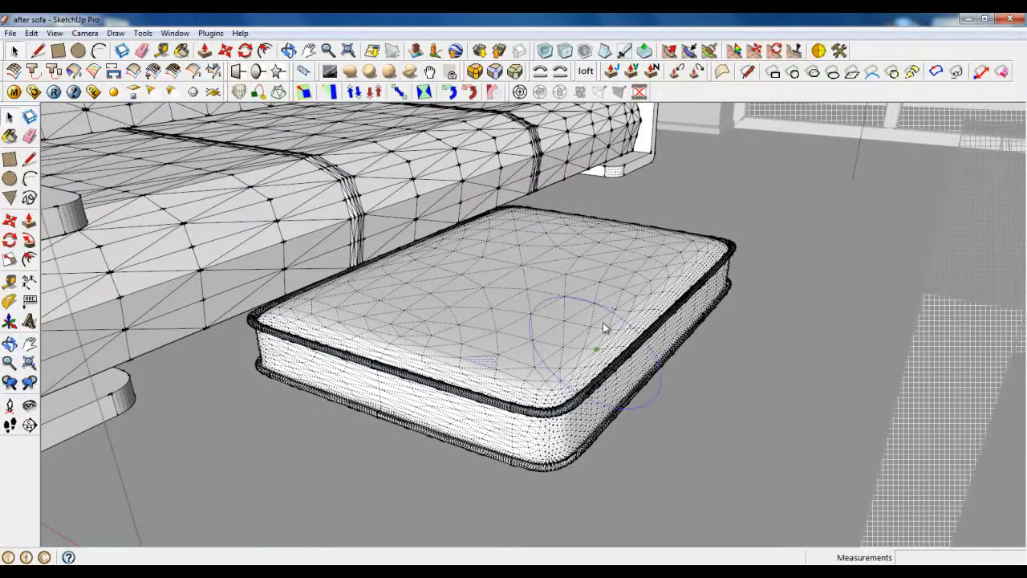
scroll(602, 322, up, 3)
middle_drag(602, 323, 629, 330)
Step: Set the sculpt brush to Radius 100 and Strength 35
click(331, 72)
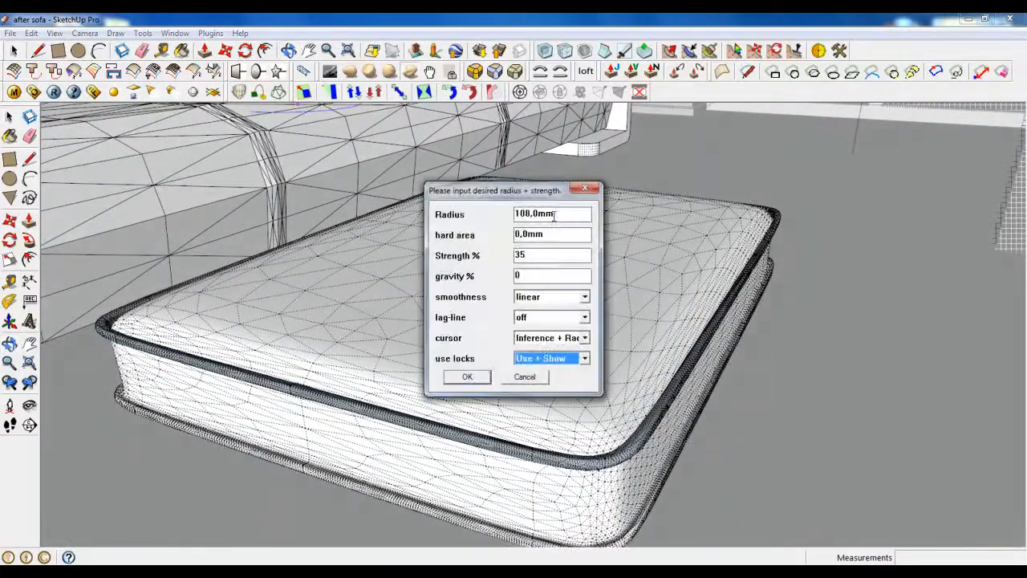
drag(532, 214, 493, 214)
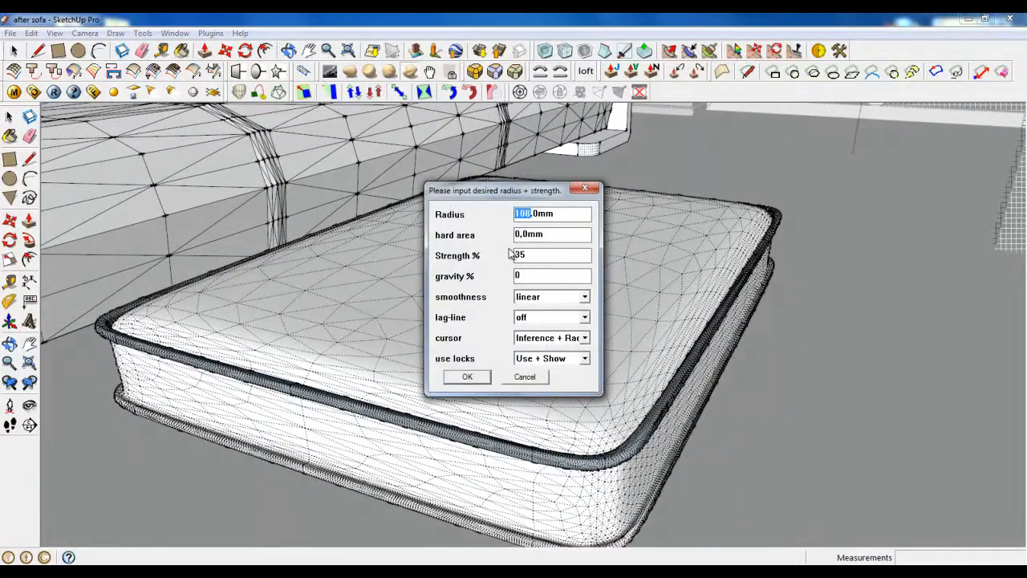
text(100)
drag(532, 255, 492, 255)
text(35)
click(471, 375)
Step: Orbit to view the cushion's front corner and switch to the Bulge brush
middle_drag(613, 359, 628, 337)
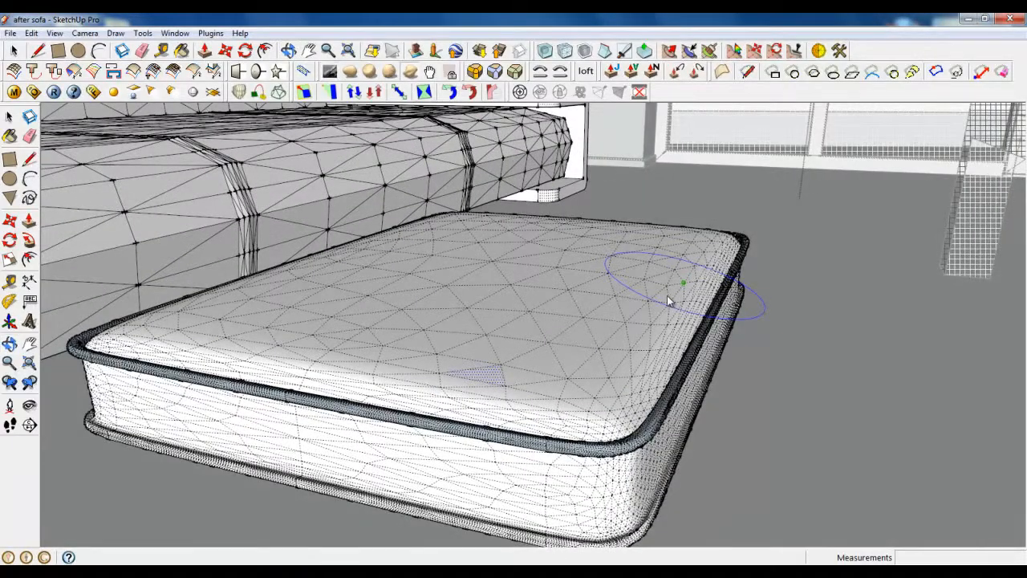
mouse_move(667, 295)
middle_down()
mouse_move(639, 339)
mouse_move(701, 252)
mouse_move(661, 367)
mouse_move(417, 349)
mouse_move(588, 337)
mouse_move(656, 275)
middle_up()
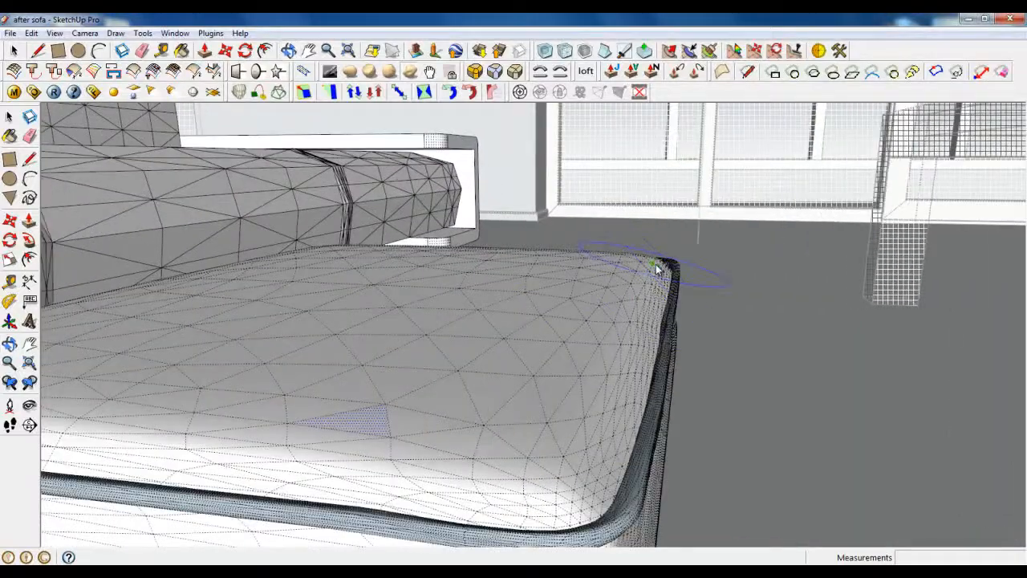
middle_drag(578, 342, 602, 405)
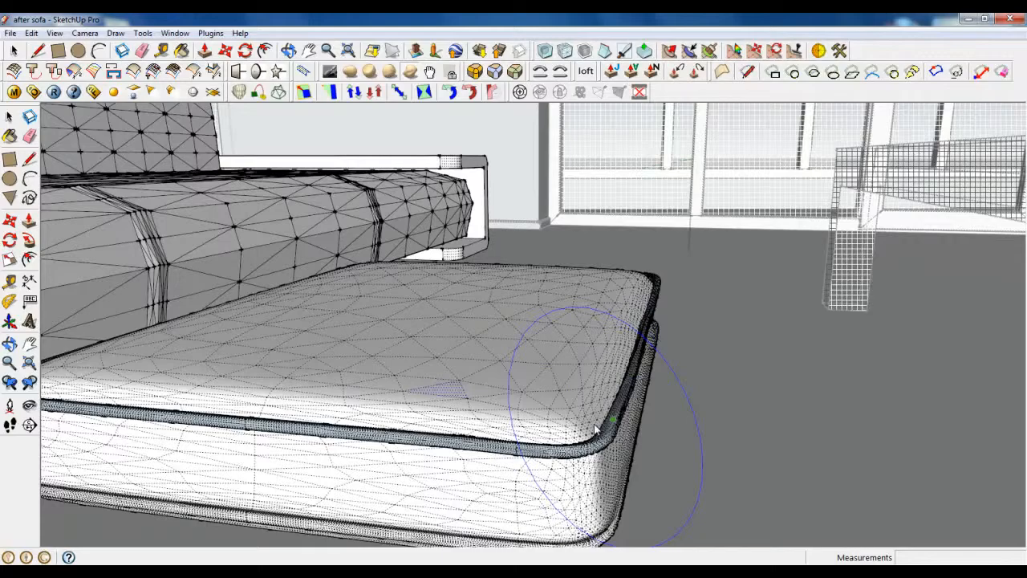
mouse_move(577, 365)
middle_down()
mouse_move(611, 311)
mouse_move(586, 291)
mouse_move(589, 334)
middle_up()
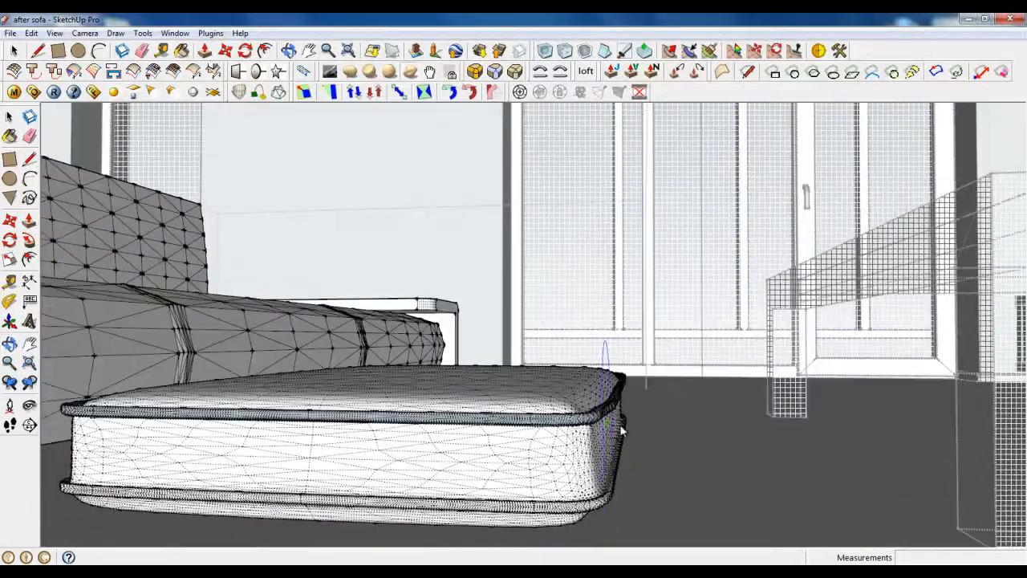
click(352, 75)
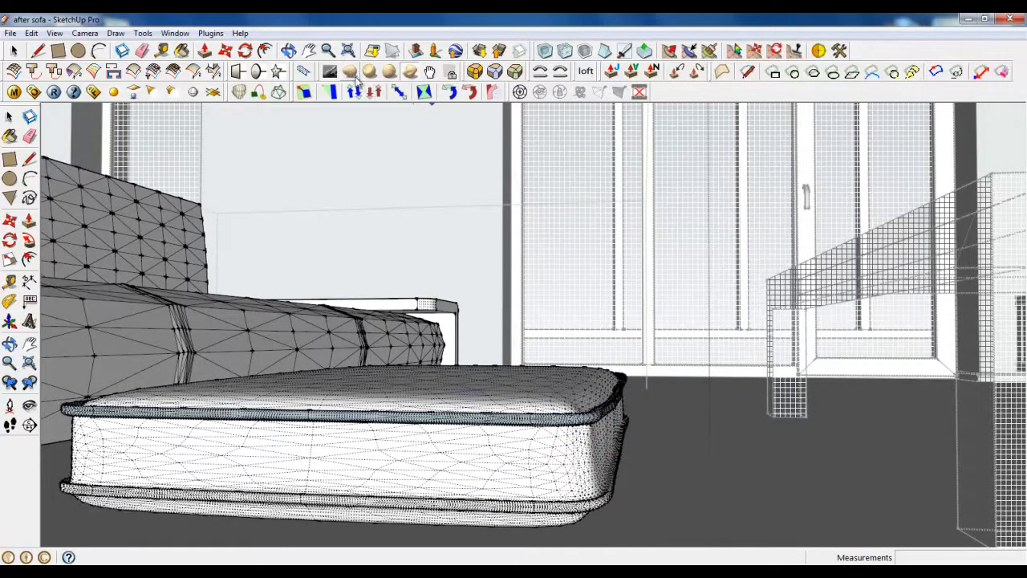
middle_drag(530, 408, 453, 265)
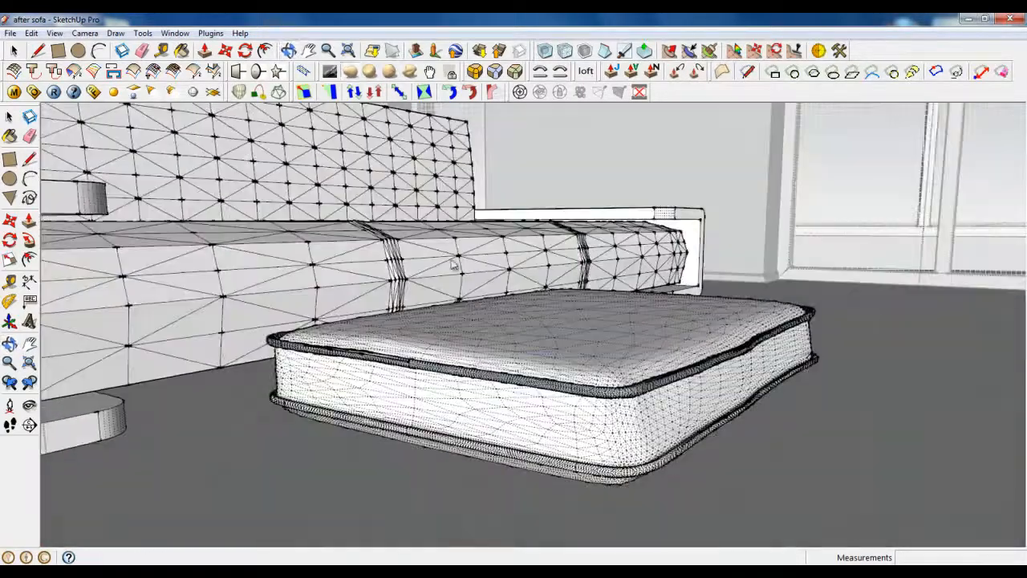
Step: Sculpt the cushion top with a 400 mm brush radius, then undo the dents
click(330, 74)
click(530, 208)
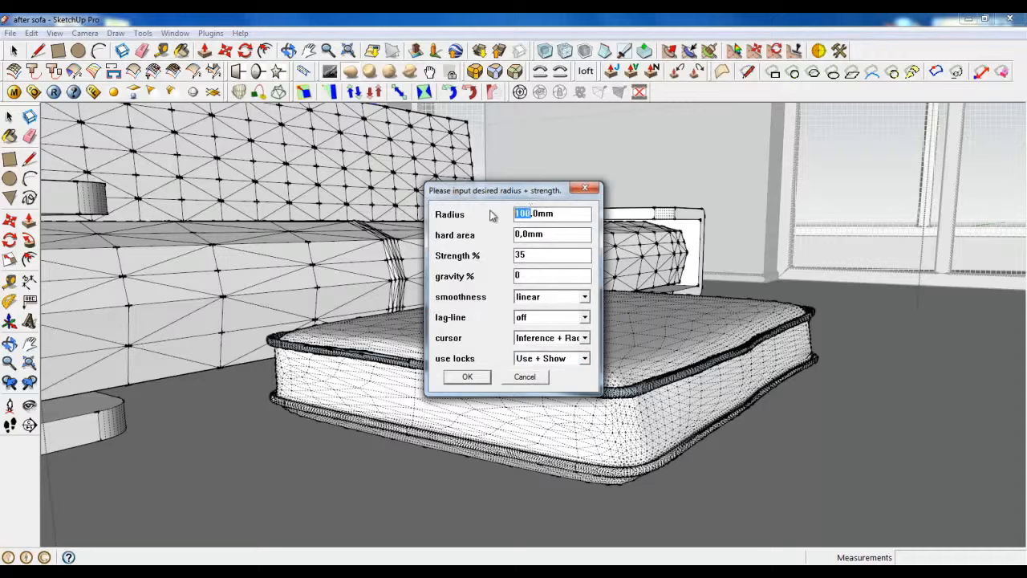
text(400)
click(469, 376)
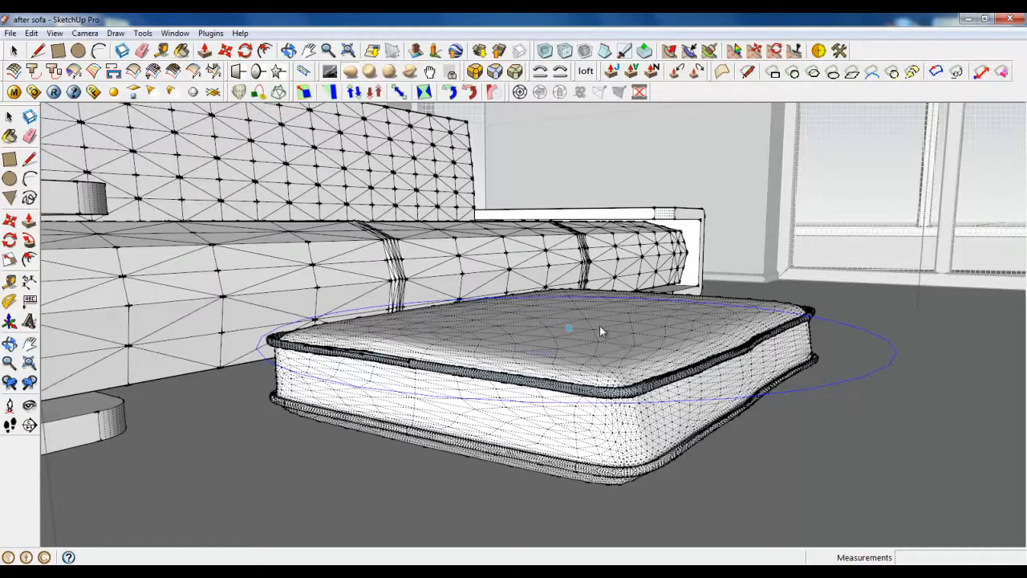
click(600, 328)
scroll(599, 329, up, 1)
mouse_move(595, 335)
middle_down()
mouse_move(618, 309)
mouse_move(599, 329)
mouse_move(586, 397)
middle_up()
scroll(589, 347, down, 2)
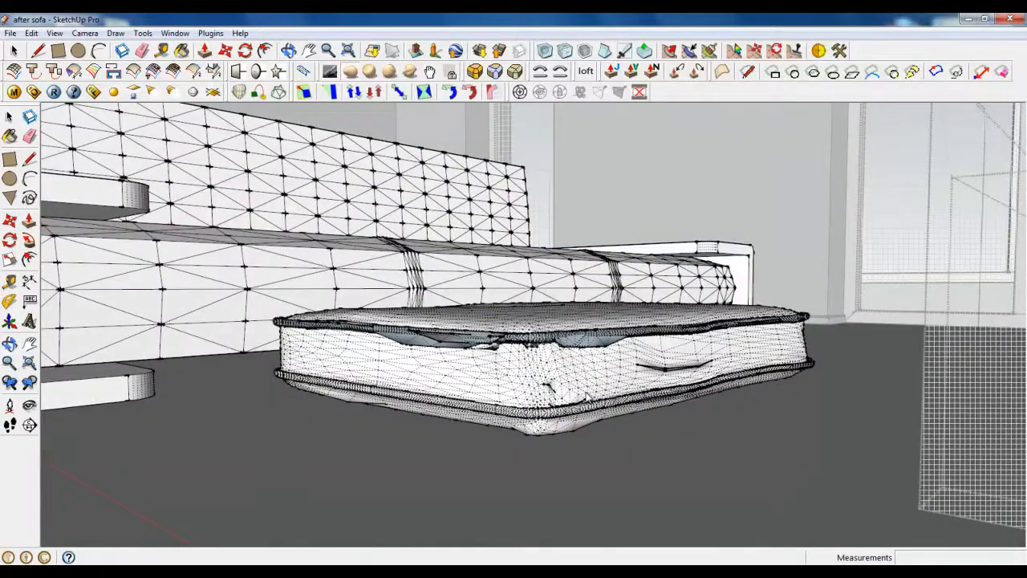
key(ctrl+z)
scroll(492, 348, up, 2)
middle_drag(493, 348, 518, 372)
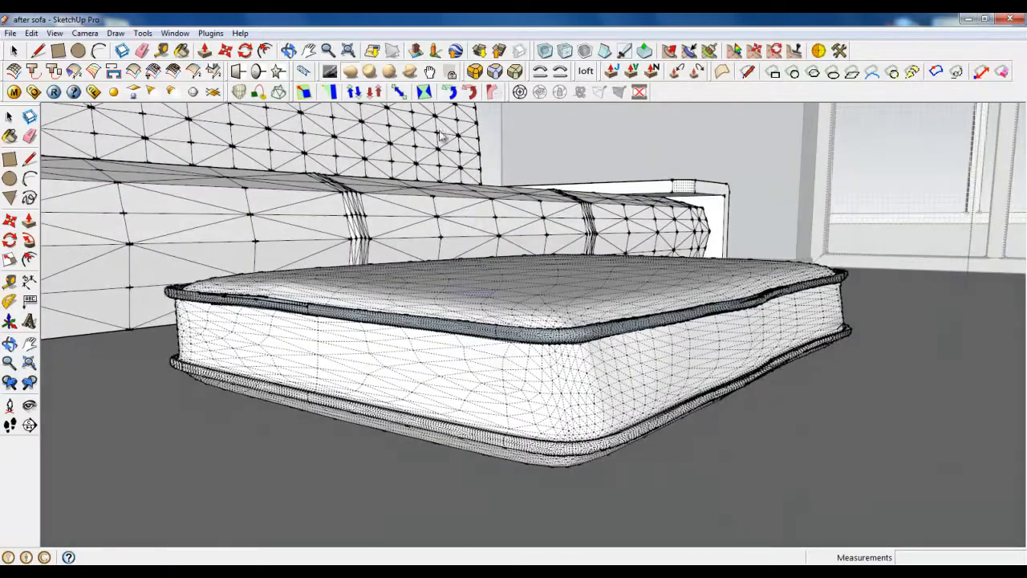
Step: Change the brush radius to 250 mm
click(330, 72)
drag(532, 213, 513, 212)
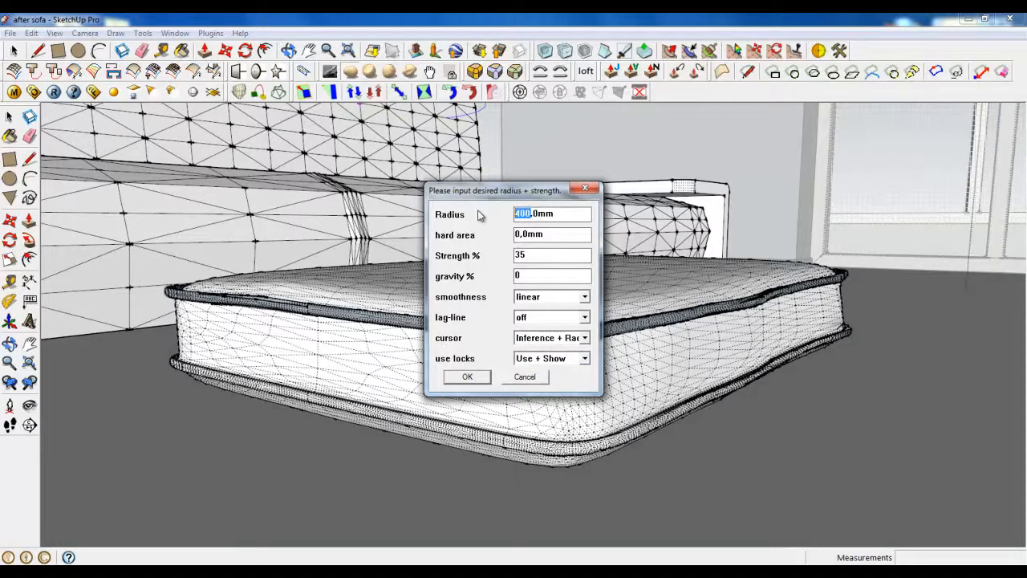
text(250)
click(466, 376)
Step: Pick a different sculpting brush, then return to the Select tool
middle_drag(499, 346, 499, 421)
middle_drag(260, 297, 300, 240)
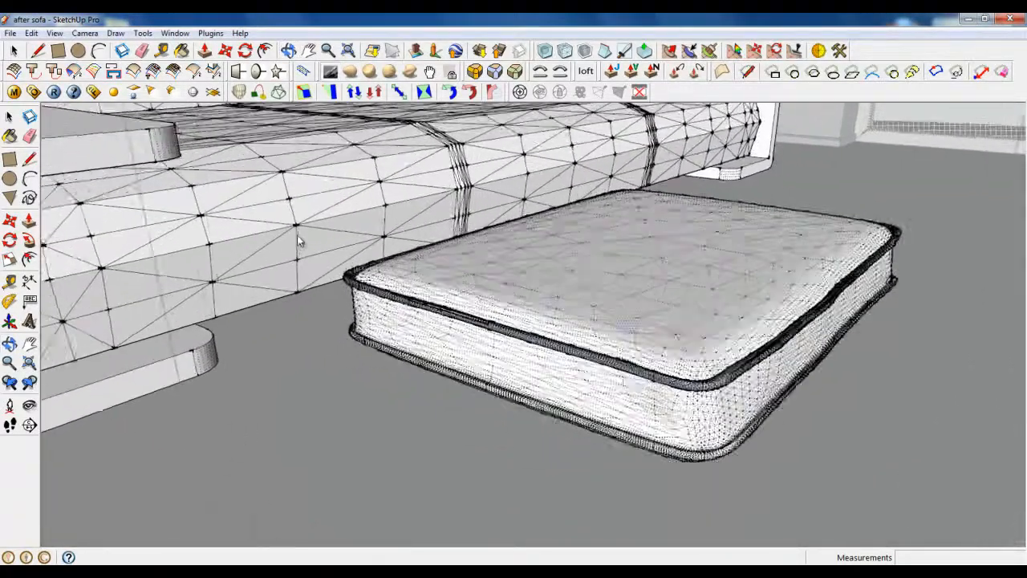
scroll(300, 241, up, 1)
click(411, 73)
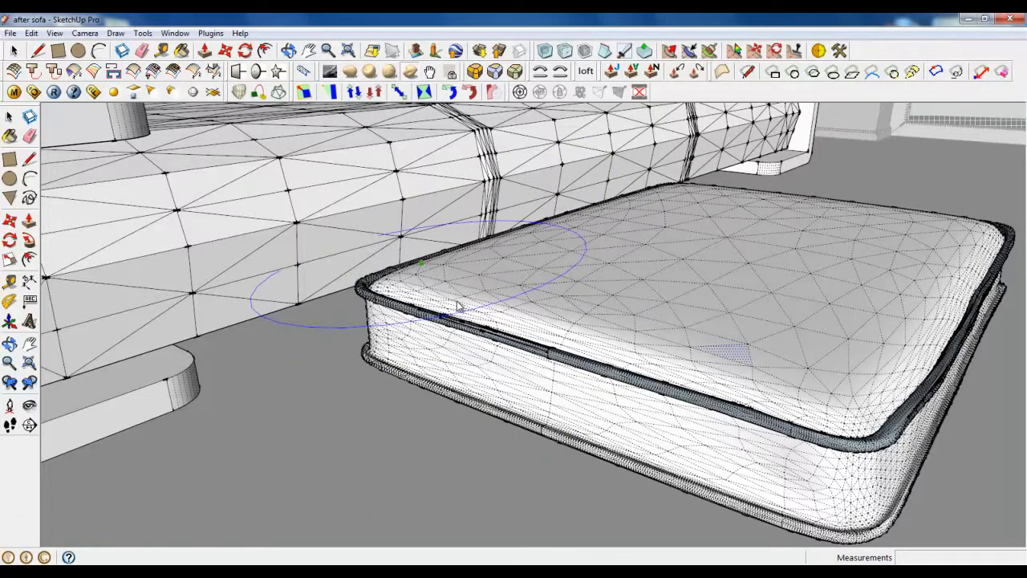
middle_drag(458, 306, 597, 337)
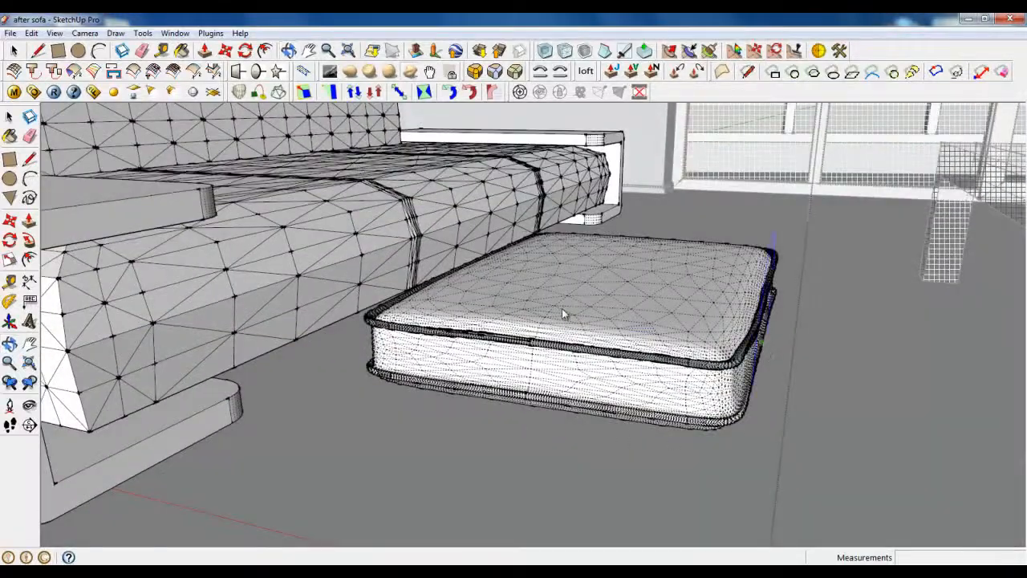
key(space)
middle_drag(132, 291, 631, 361)
Step: Close the component being edited and select everything in the model
right_click(694, 335)
click(712, 338)
key(ctrl+a)
middle_drag(580, 332, 505, 372)
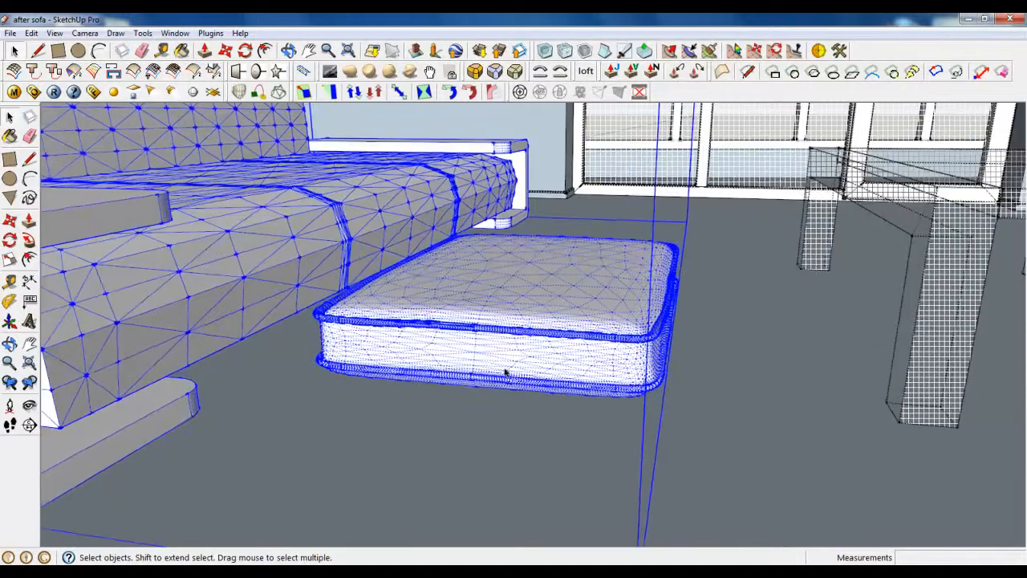
Step: Inside the sofa component, radially bend the cushion mesh with an origin and reference direction
double_click(360, 211)
scroll(438, 336, down, 3)
middle_drag(438, 336, 477, 372)
scroll(512, 360, up, 3)
click(510, 360)
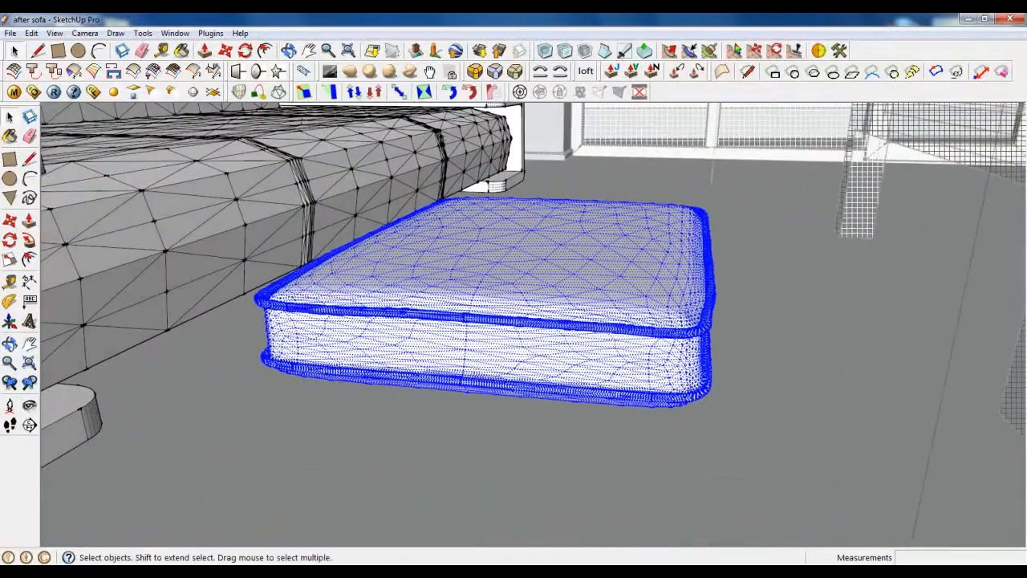
click(492, 91)
click(663, 365)
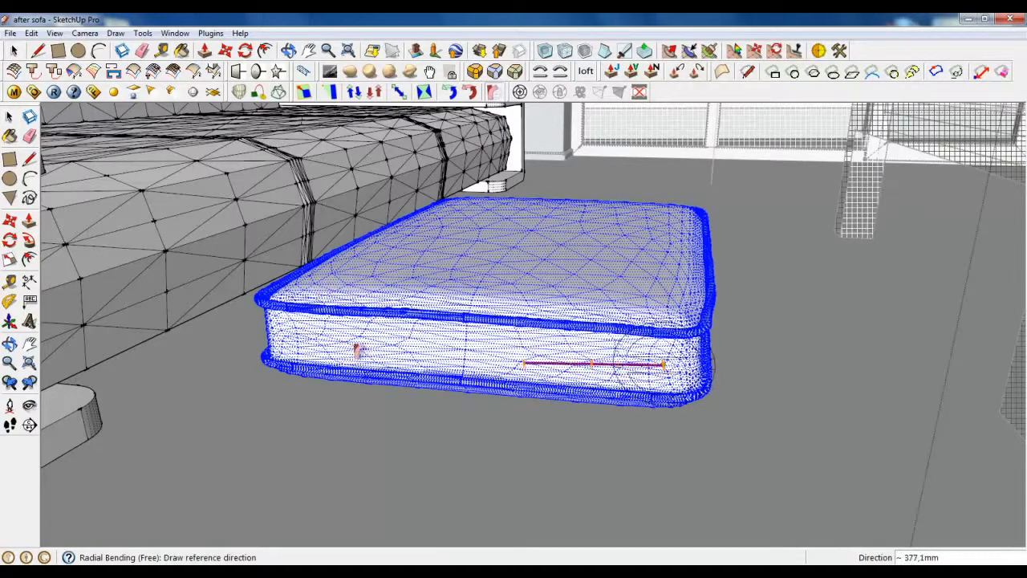
click(296, 347)
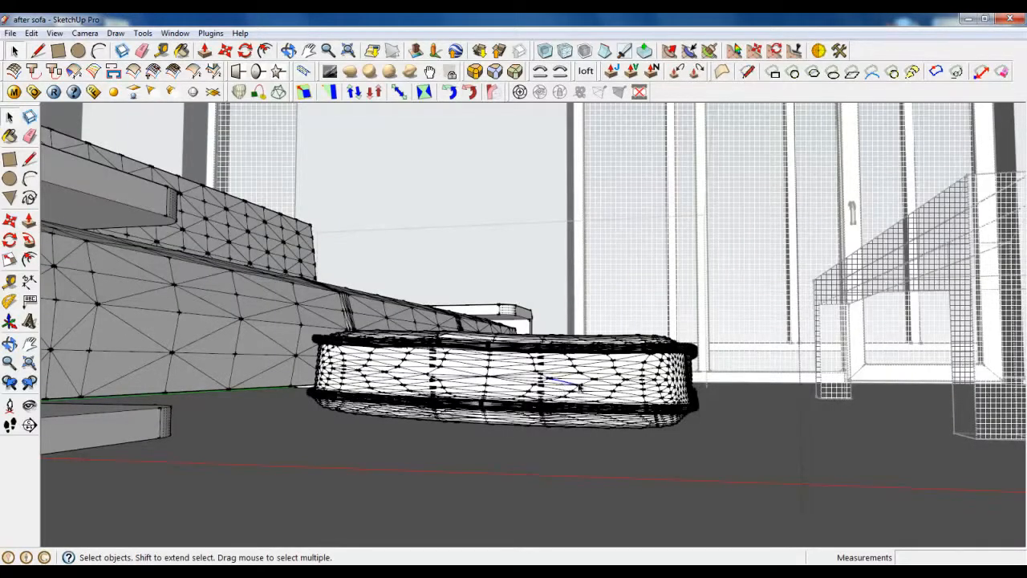
Step: Make the bent cushion mesh into a group using Make Group
scroll(583, 382, up, 2)
mouse_move(591, 371)
middle_down()
mouse_move(529, 409)
mouse_move(543, 366)
mouse_move(579, 360)
middle_up()
scroll(534, 373, down, 3)
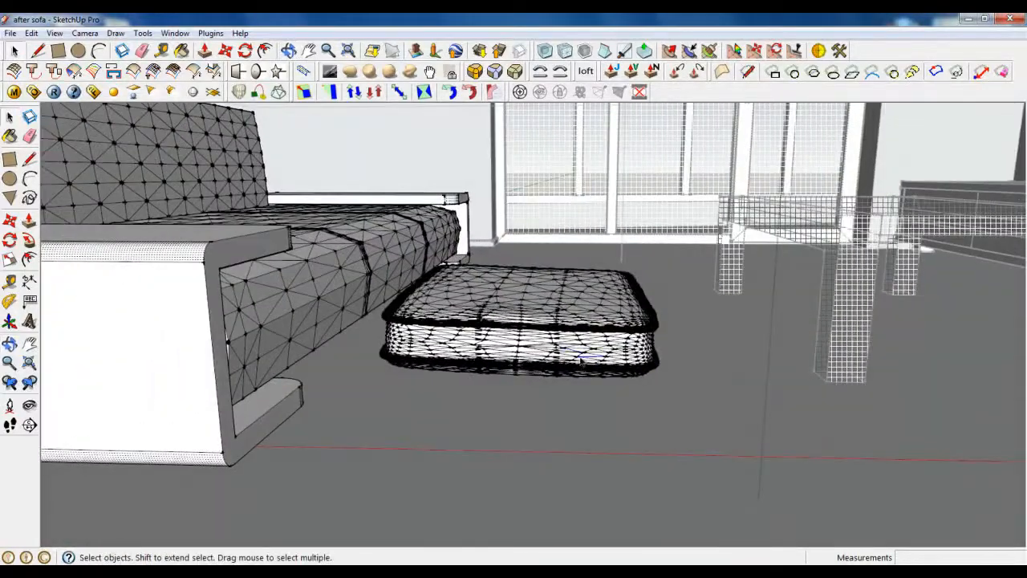
click(581, 360)
right_click(581, 359)
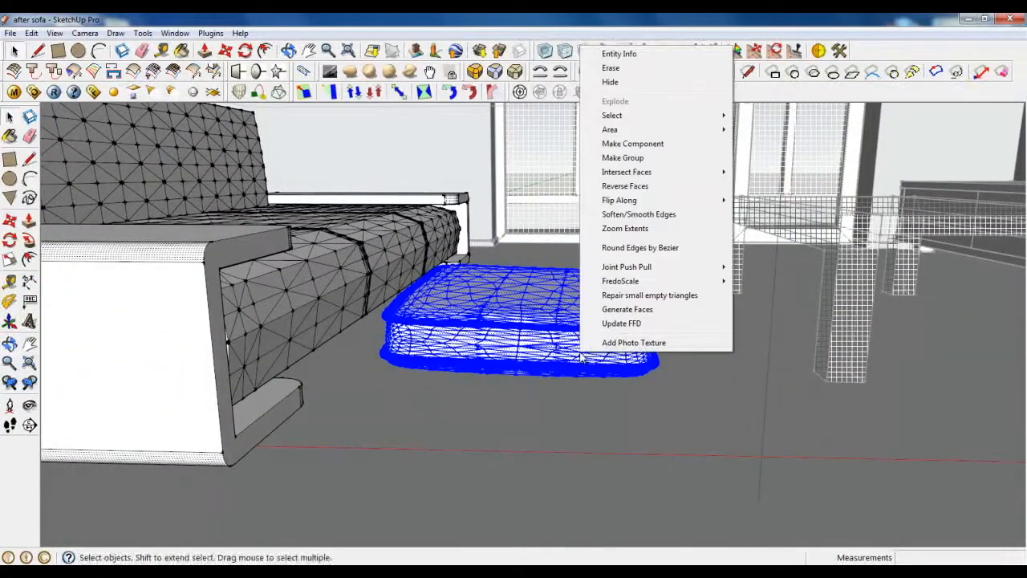
click(628, 158)
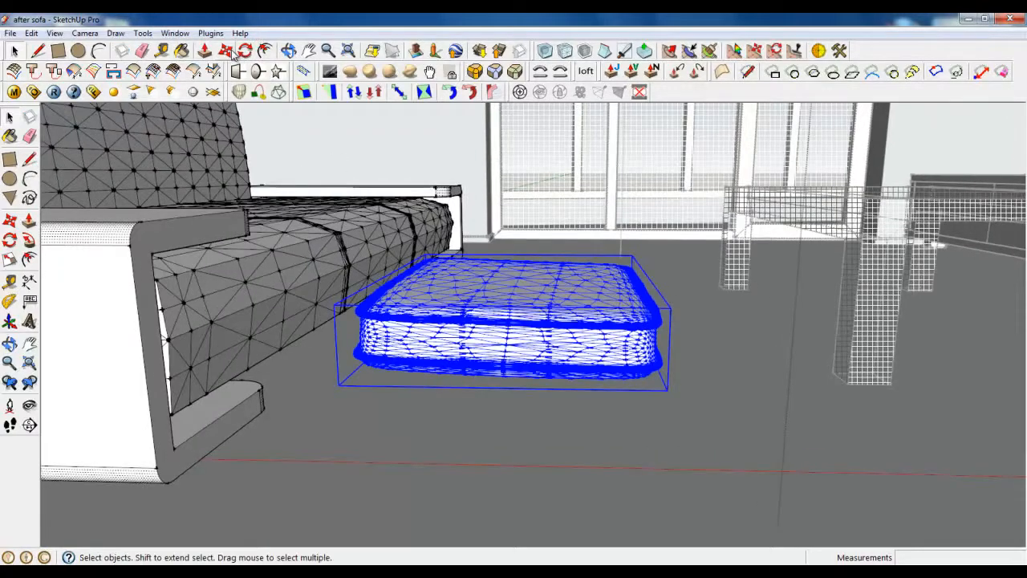
Step: Rotate the grouped cushion 76.4 degrees, then undo that rotation
click(245, 51)
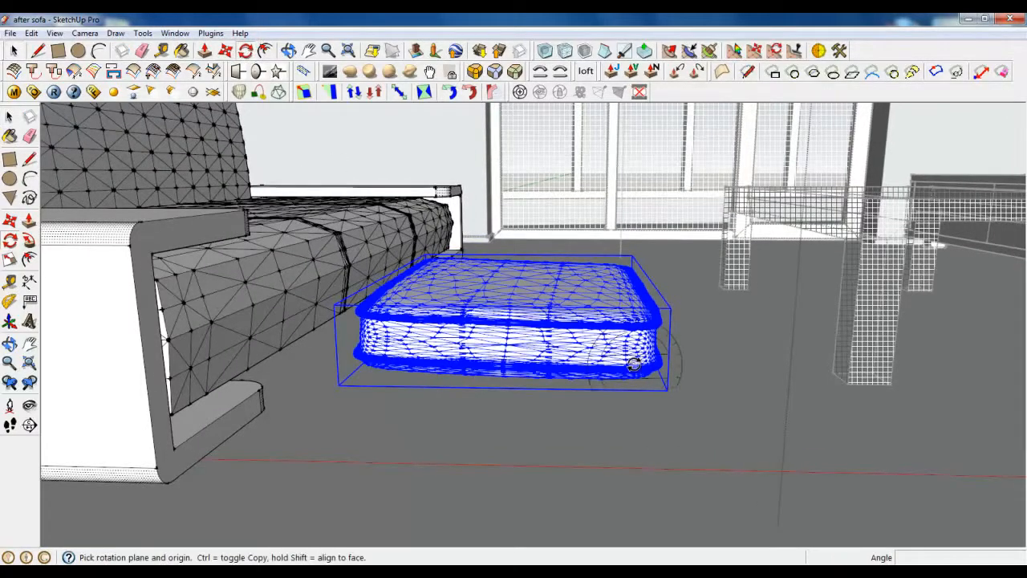
drag(625, 352, 459, 335)
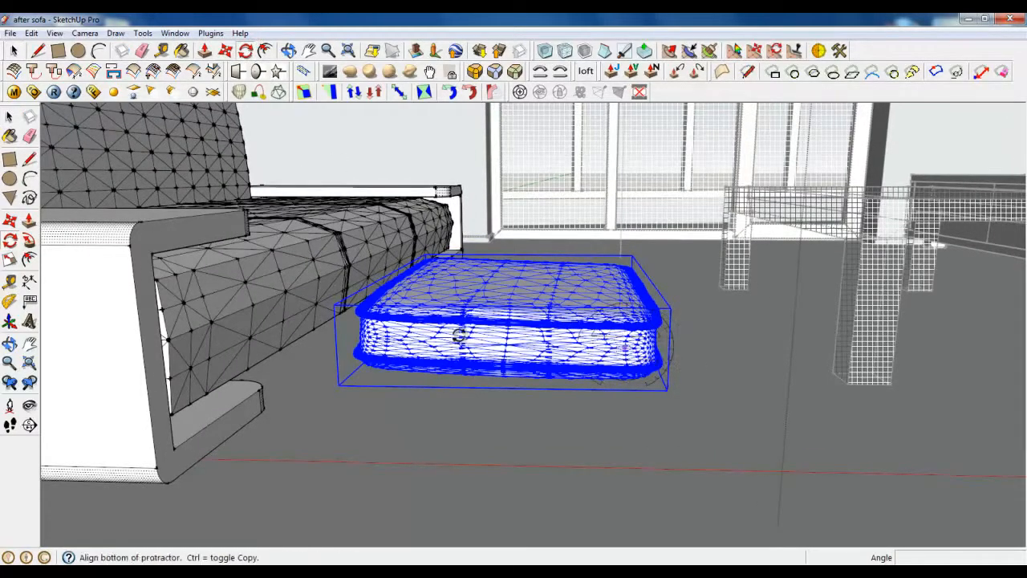
click(390, 341)
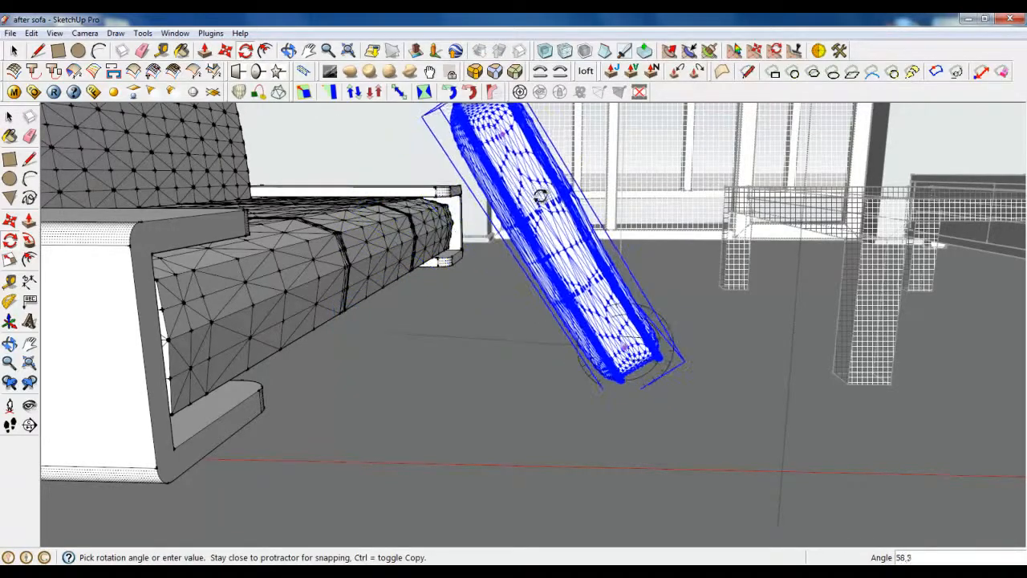
click(599, 182)
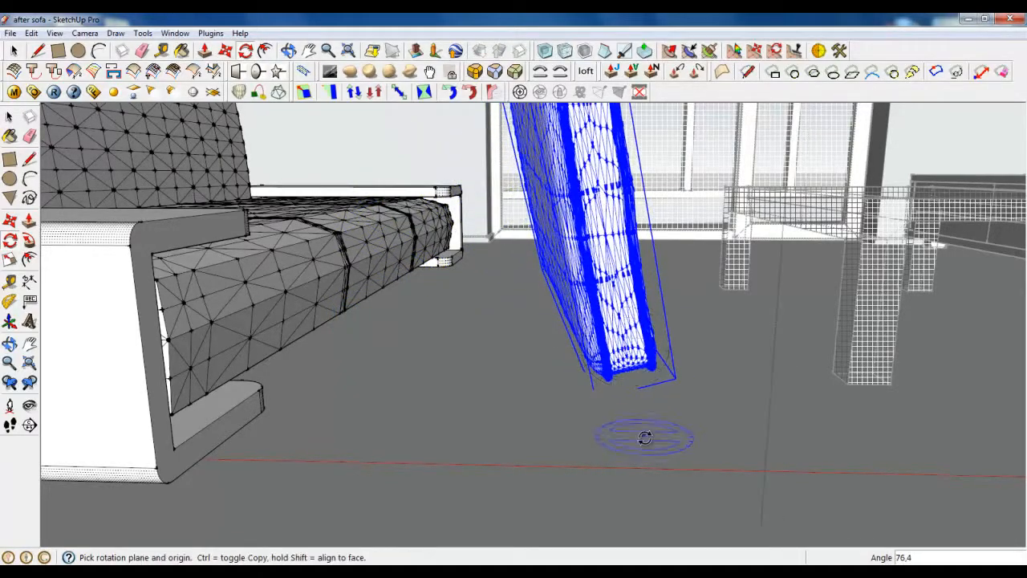
middle_drag(644, 437, 523, 409)
key(ctrl+z)
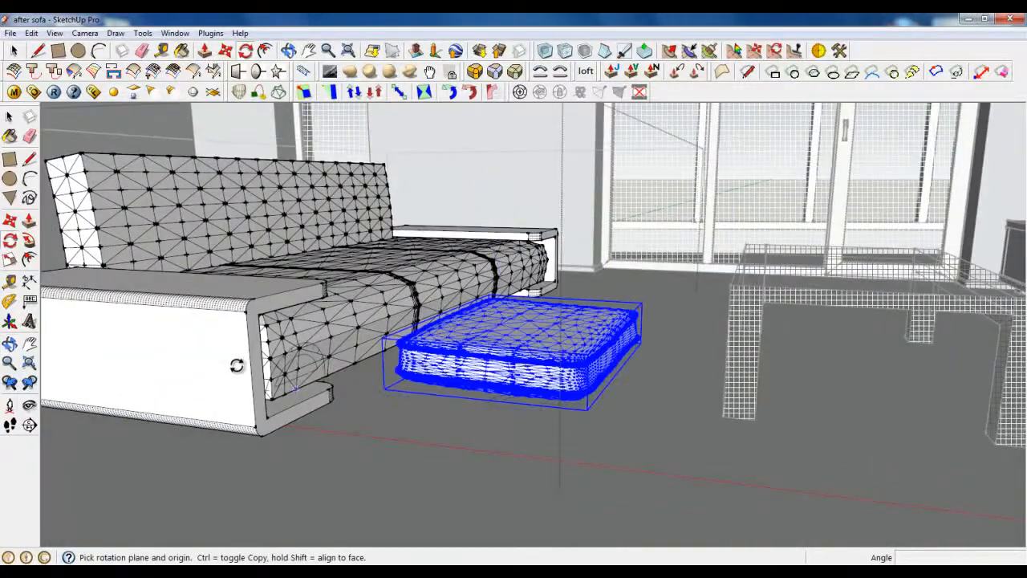
Step: Rotate the cushion upright on a new plane and start moving it toward the sofa
drag(207, 350, 227, 351)
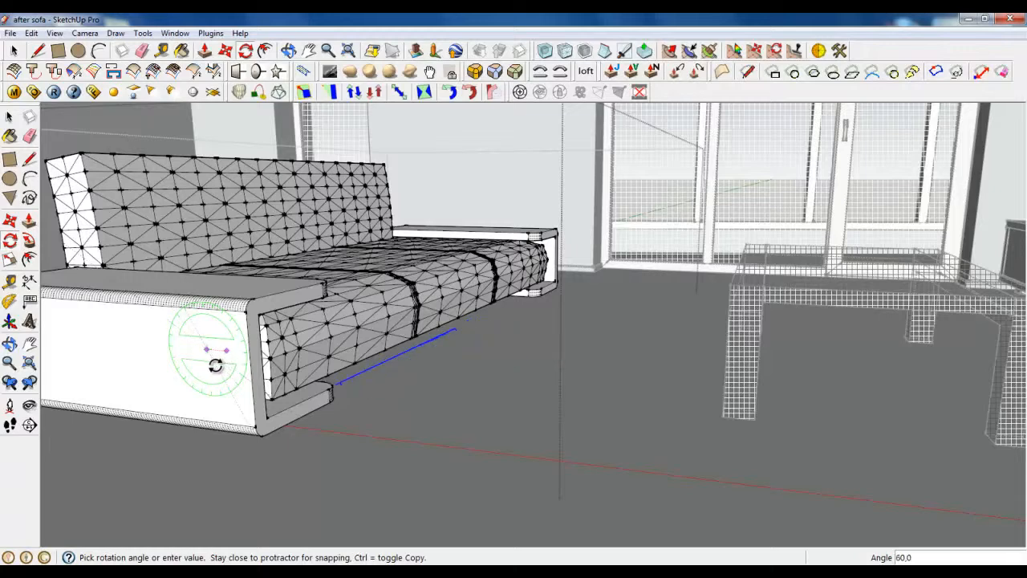
click(228, 337)
key(m)
click(392, 341)
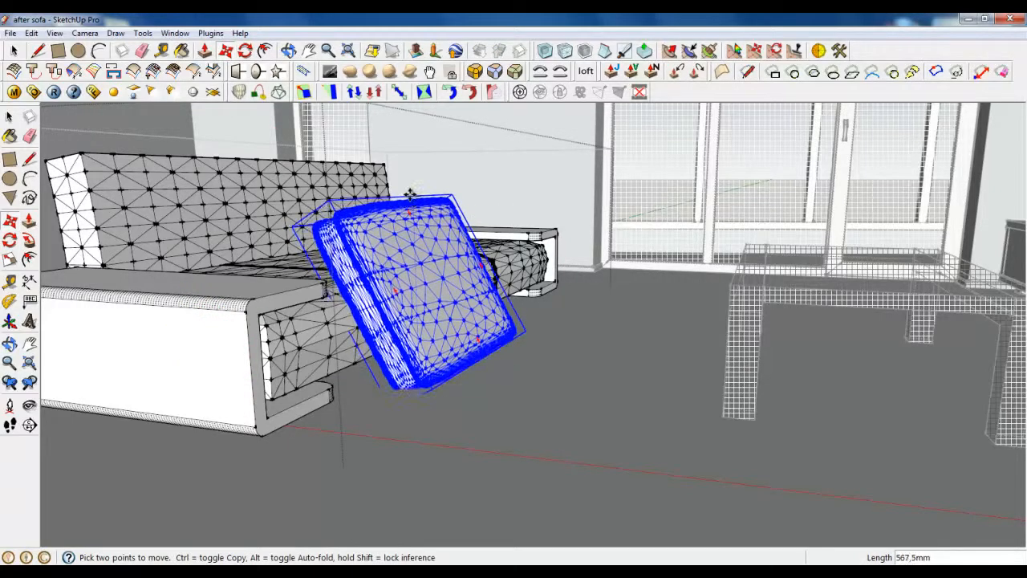
Step: Move the upright cushion onto the sofa seat
click(411, 164)
click(440, 254)
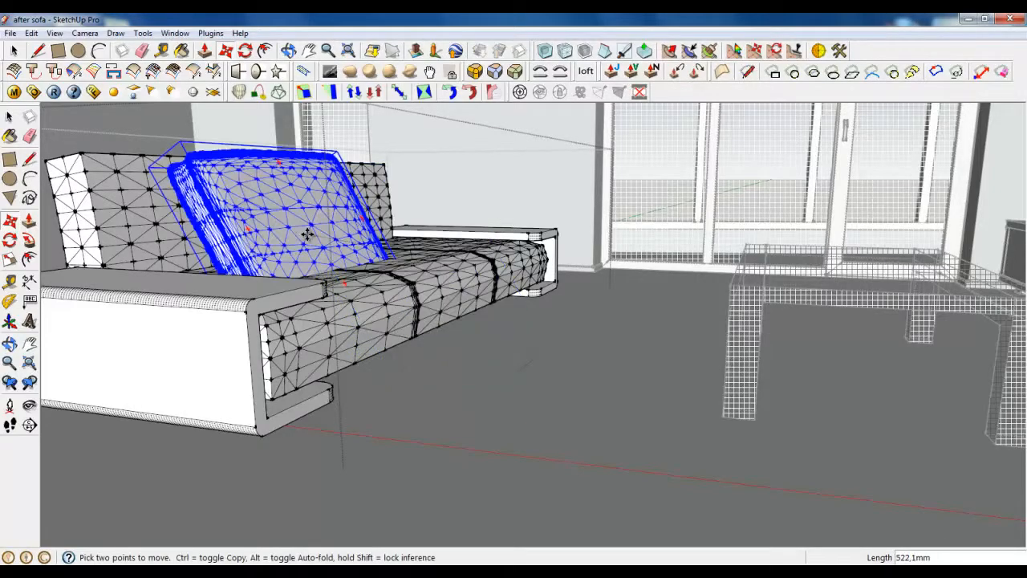
click(307, 232)
middle_drag(186, 325, 208, 346)
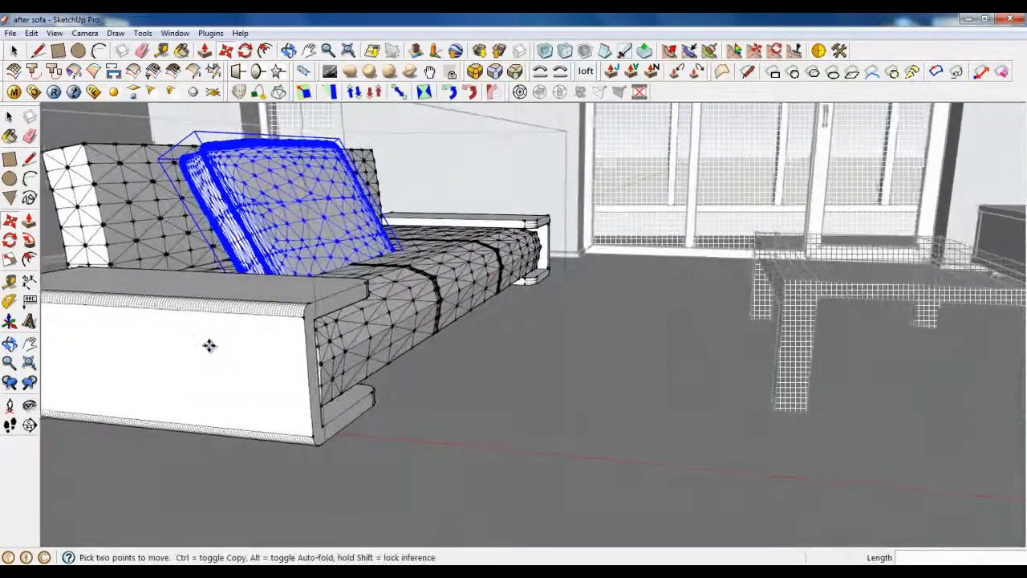
scroll(170, 303, up, 3)
Step: Tilt the cushion a few degrees, rotating about a point on the armrest
click(244, 51)
scroll(385, 345, down, 3)
middle_drag(385, 350, 352, 362)
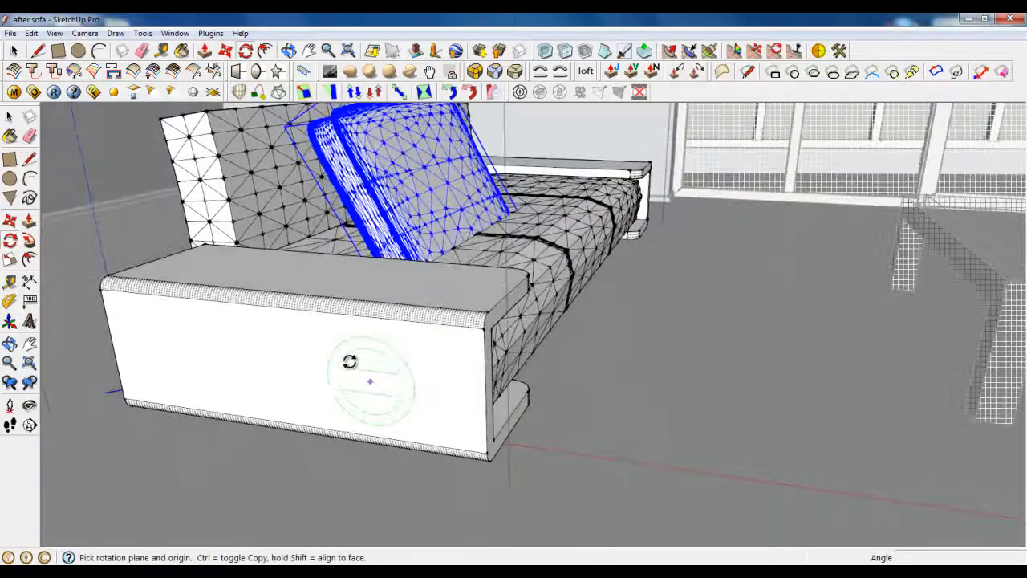
click(267, 334)
click(401, 350)
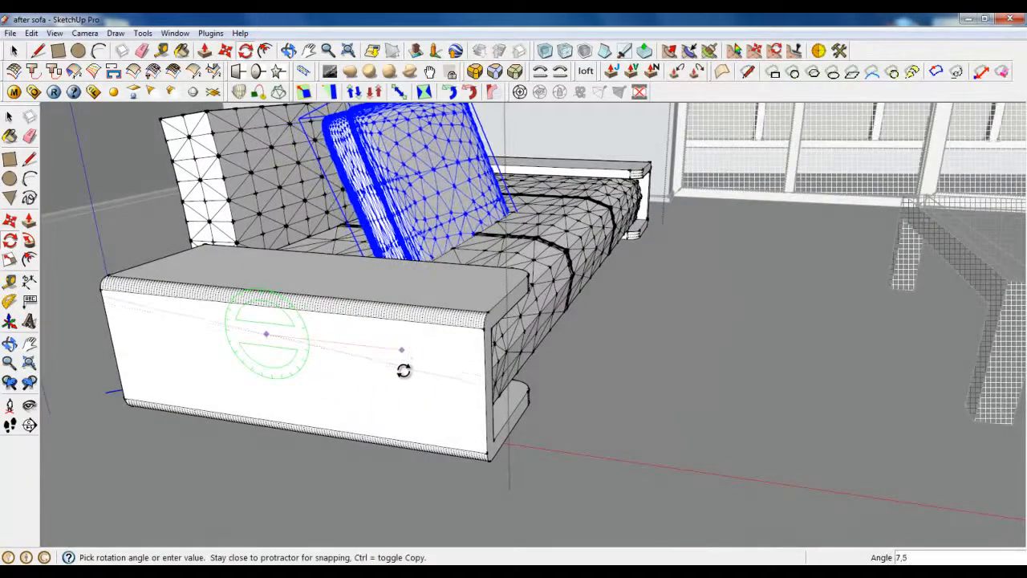
click(404, 388)
Step: Start moving the cushion again and orbit to face it
key(m)
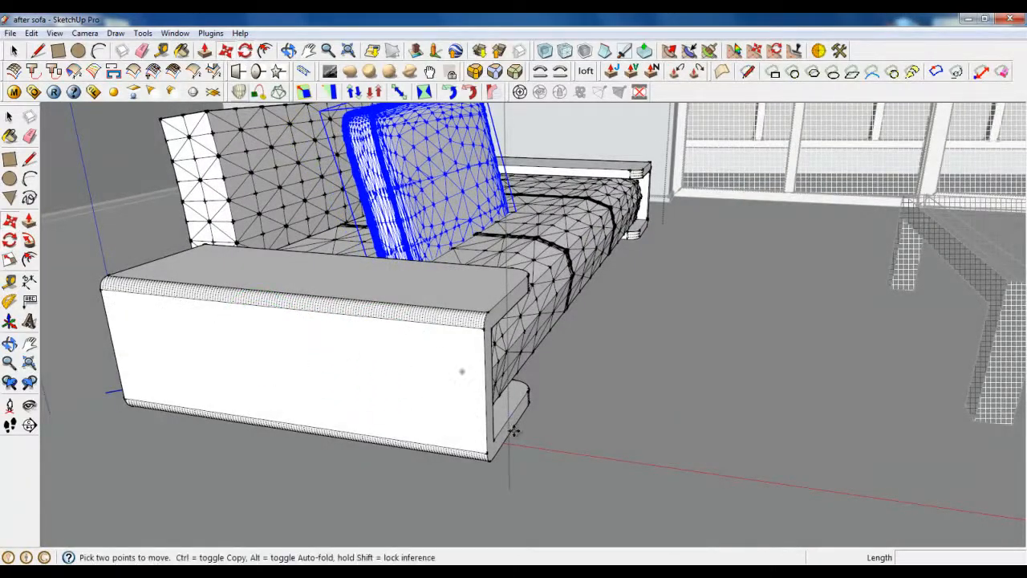
scroll(403, 343, down, 2)
scroll(456, 314, up, 4)
mouse_move(403, 340)
middle_down()
mouse_move(455, 314)
mouse_move(452, 245)
middle_up()
mouse_move(555, 394)
middle_down()
mouse_move(525, 385)
mouse_move(474, 345)
middle_up()
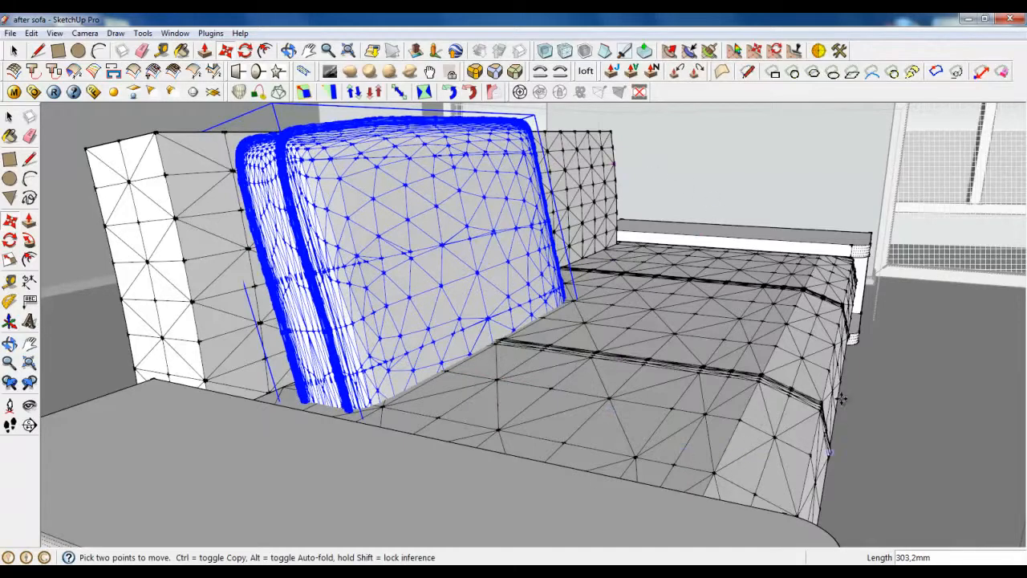
Step: Move the cushion snugly against the sofa backrest
scroll(837, 385, down, 3)
middle_drag(433, 316, 599, 425)
scroll(598, 424, down, 2)
click(539, 440)
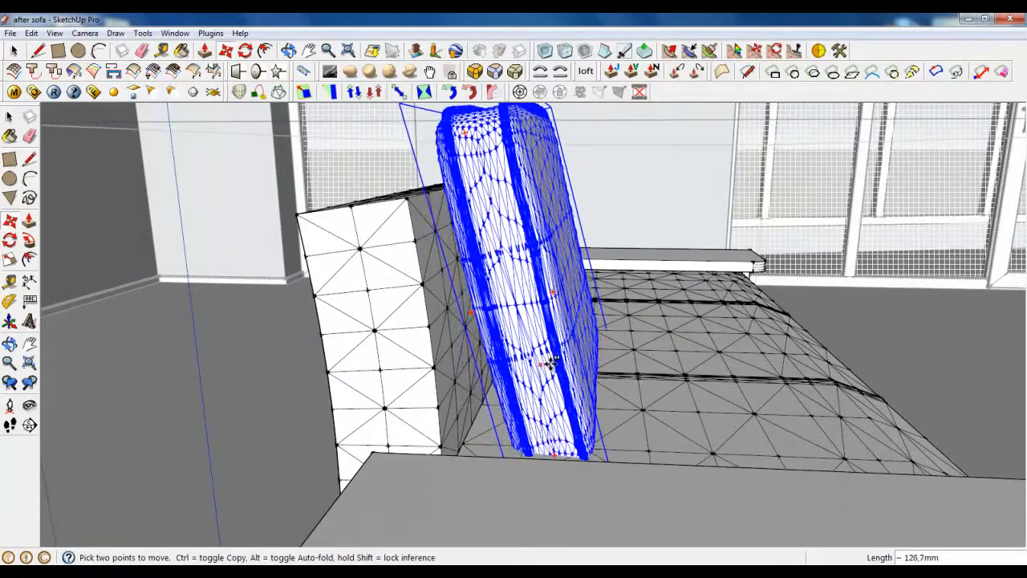
click(557, 334)
middle_drag(557, 334, 562, 201)
scroll(391, 345, down, 3)
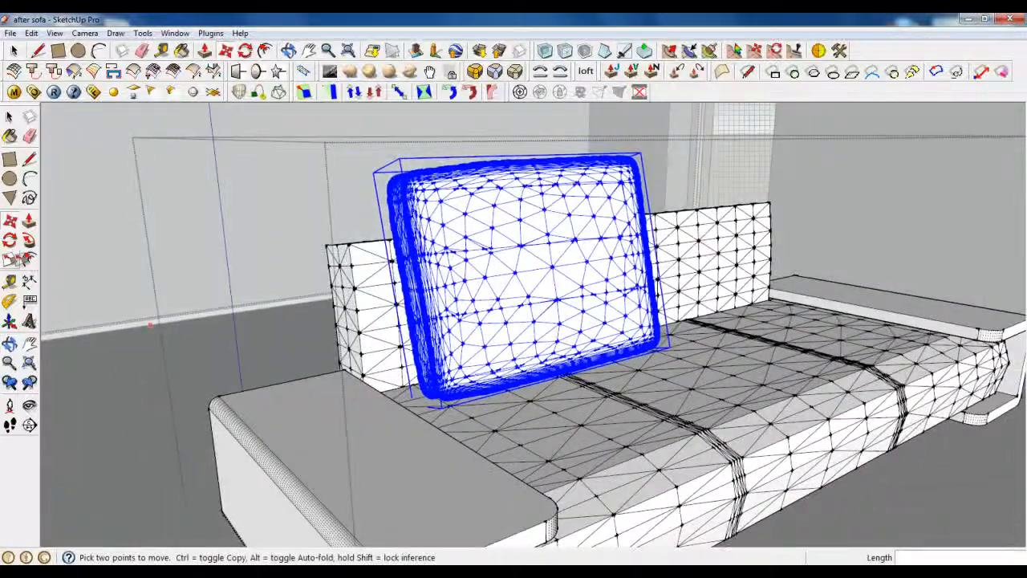
Step: Scale the cushion down slightly from its top-right corner grip
key(s)
drag(643, 150, 603, 186)
middle_drag(603, 186, 470, 316)
click(13, 52)
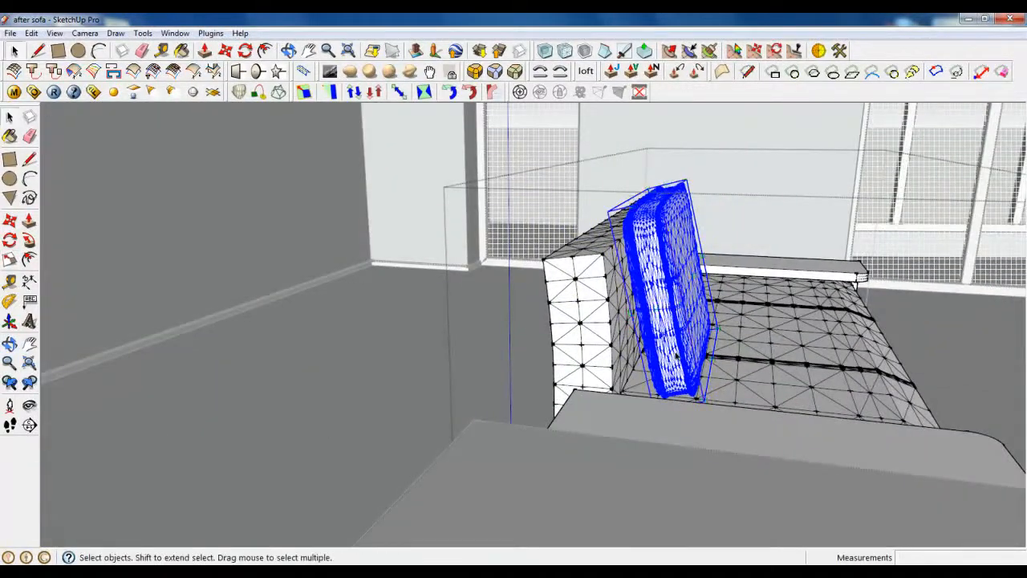
Step: Orbit around the sofa to check how the cushion sits against the backrest
middle_drag(641, 241, 486, 272)
scroll(485, 273, down, 4)
middle_drag(594, 221, 541, 237)
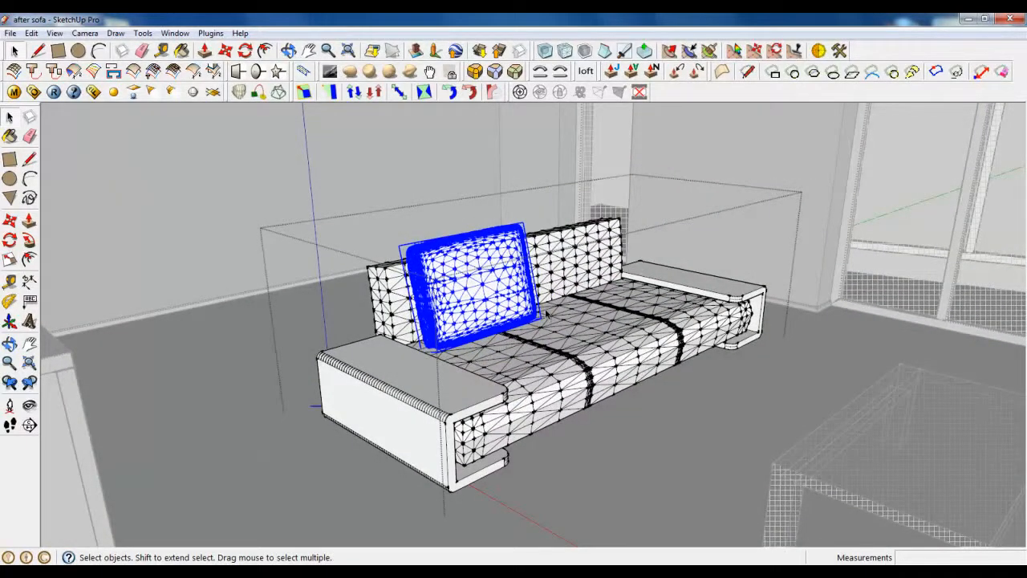
scroll(546, 314, up, 8)
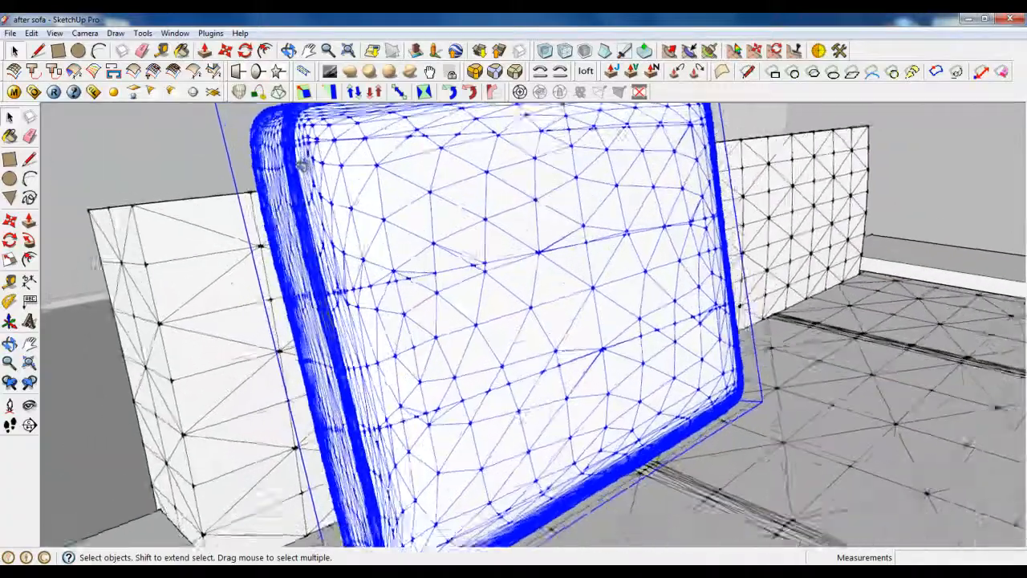
middle_drag(546, 314, 513, 337)
middle_drag(491, 297, 337, 191)
scroll(574, 180, down, 3)
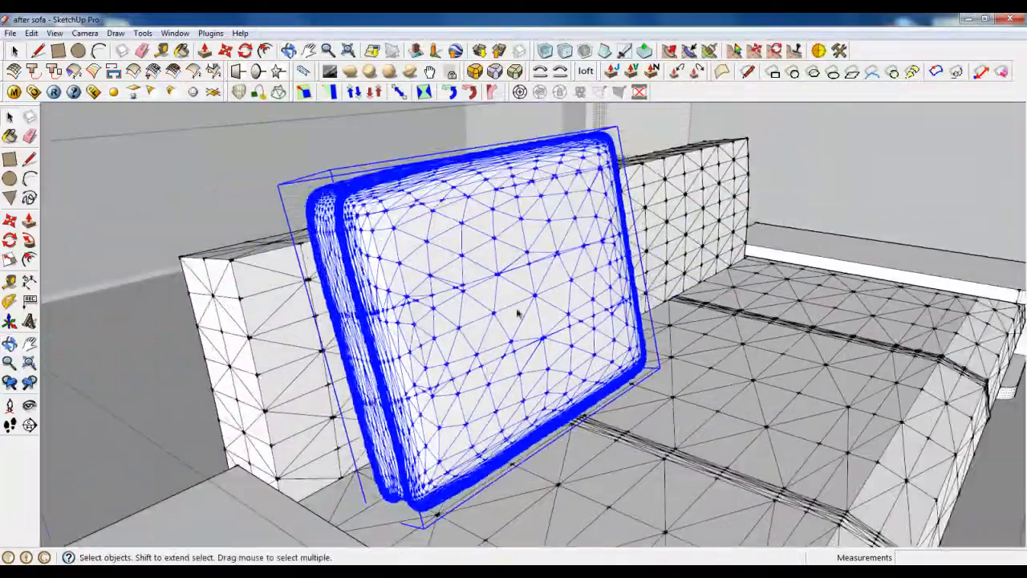
scroll(518, 314, down, 8)
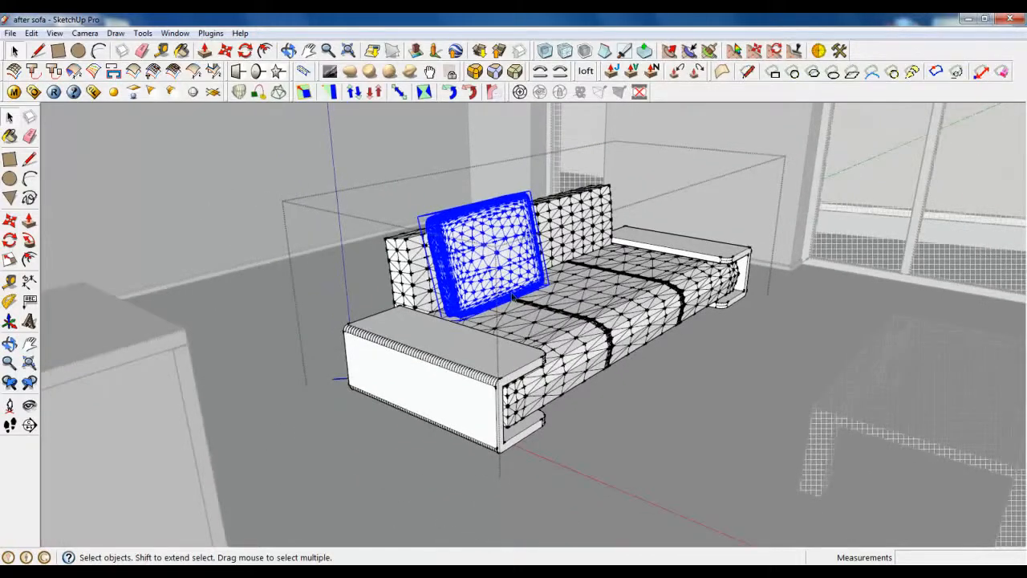